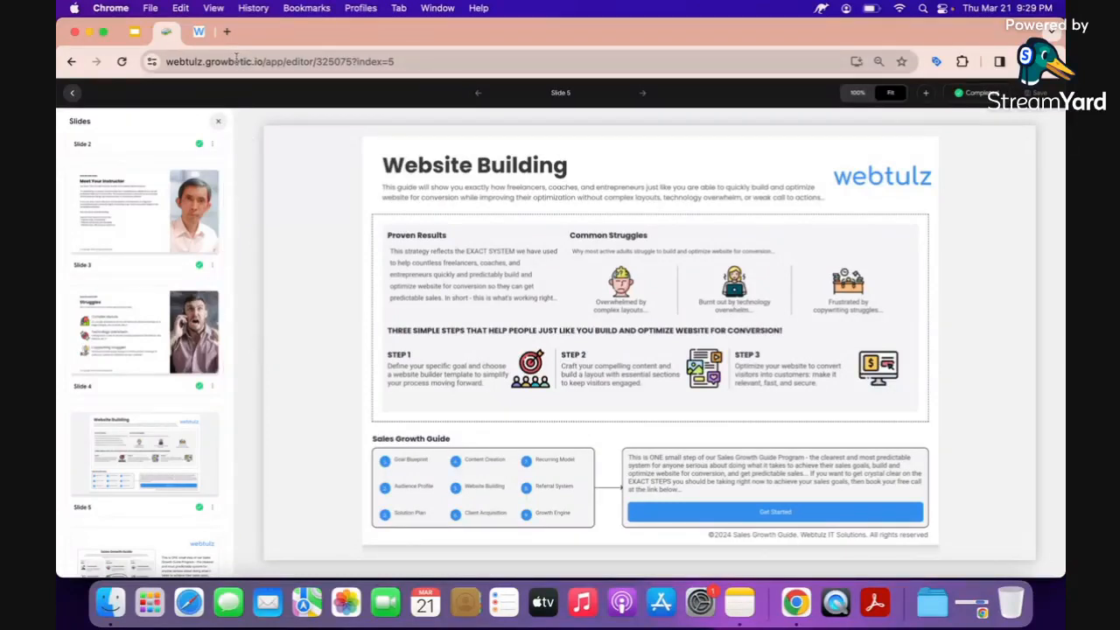
Switch to the Webtulz project dashboard in the admin.webtulz.app browser tab.
{"action": "left_click", "coordinate": [198, 32]}
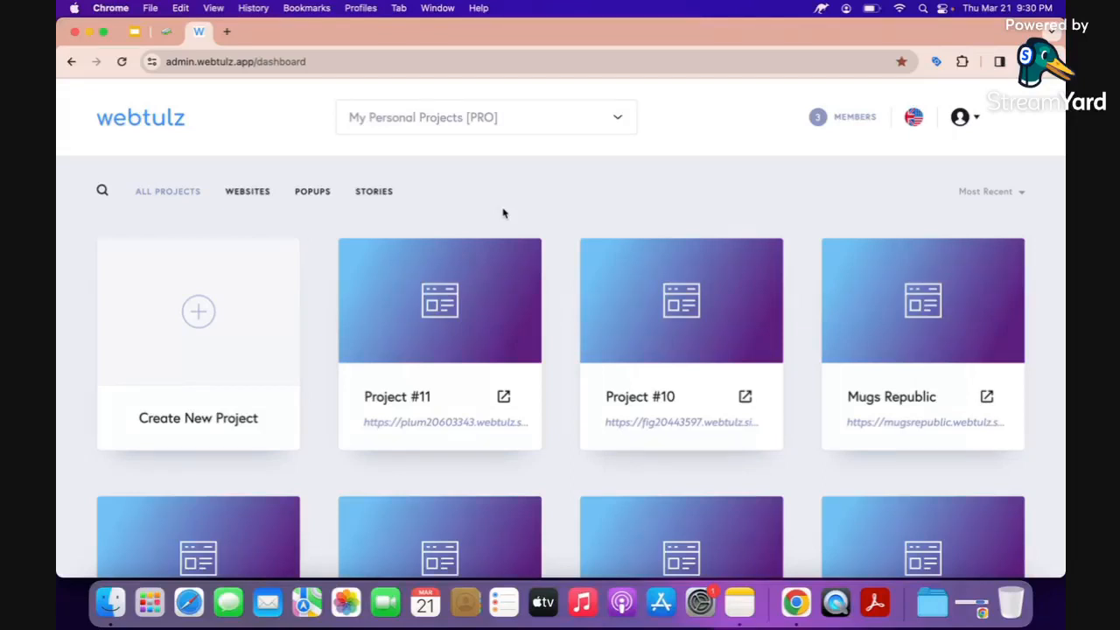
Switch to the My Personal Projects [PRO] workspace and start a new project.
{"action": "left_click", "coordinate": [426, 124]}
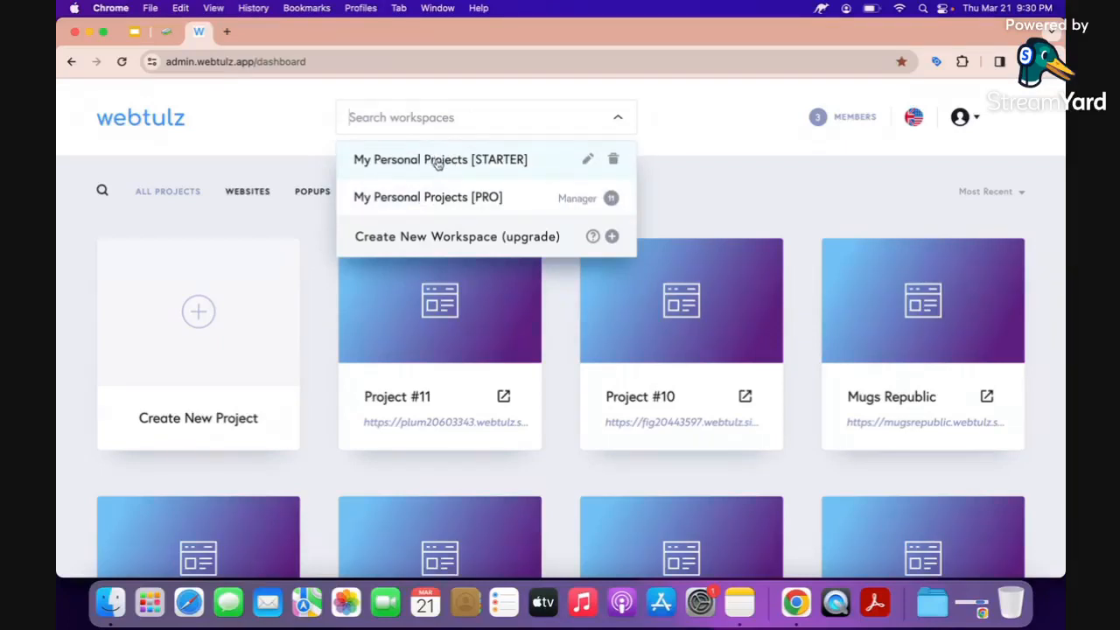
{"action": "left_click", "coordinate": [484, 201]}
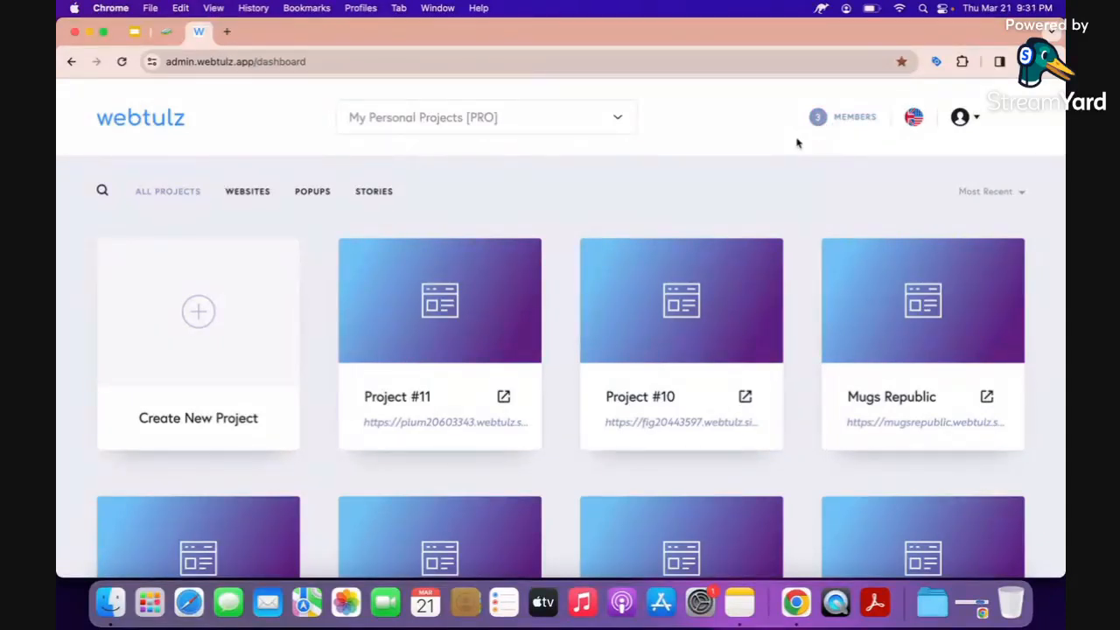
{"action": "mouse_move", "coordinate": [368, 293]}
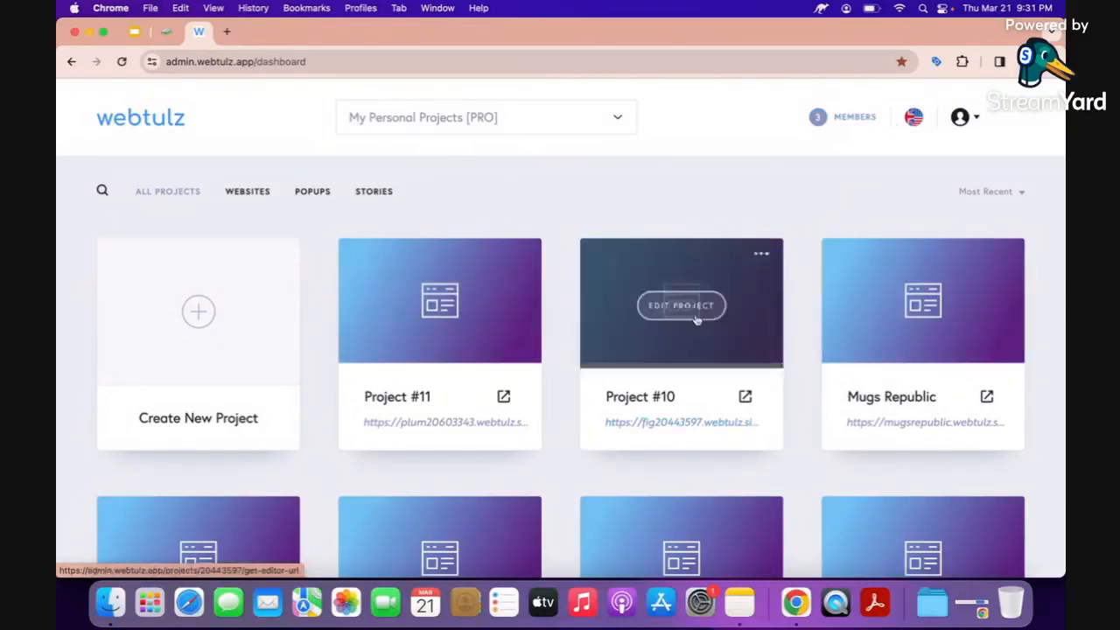
{"action": "scroll", "coordinate": [676, 401], "scroll_direction": "down", "scroll_amount": 5}
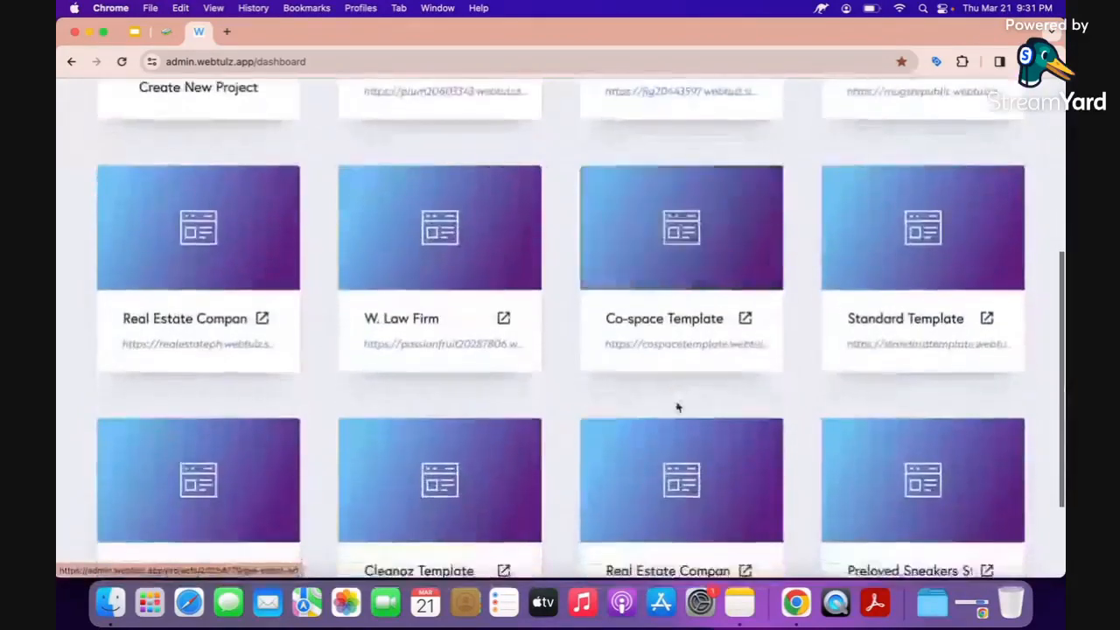
{"action": "scroll", "coordinate": [675, 405], "scroll_direction": "up", "scroll_amount": 5}
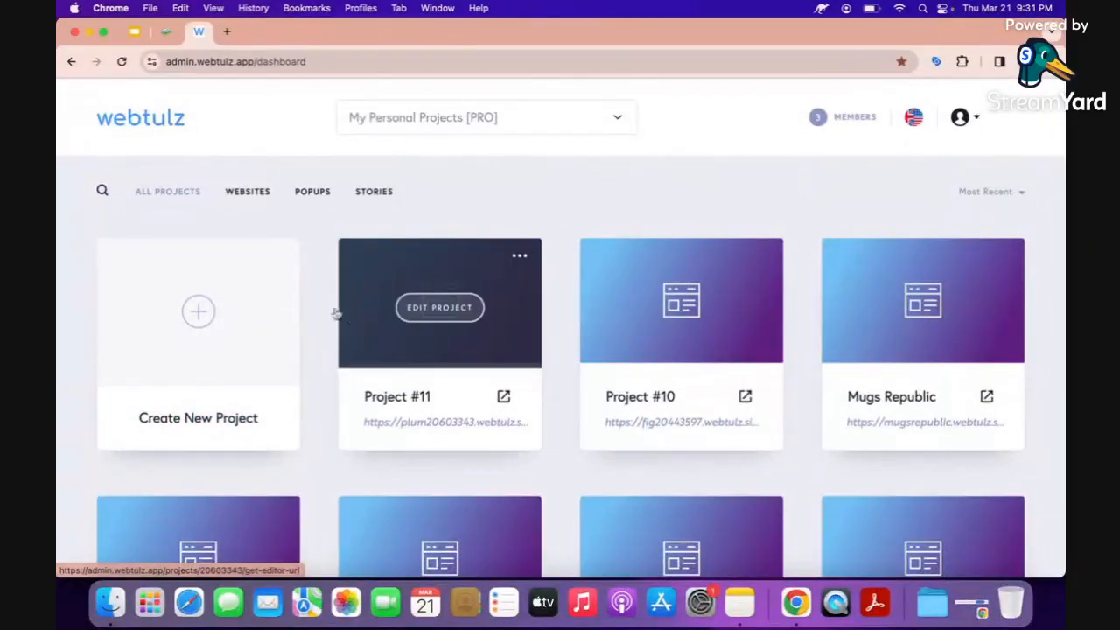
{"action": "left_click", "coordinate": [201, 315]}
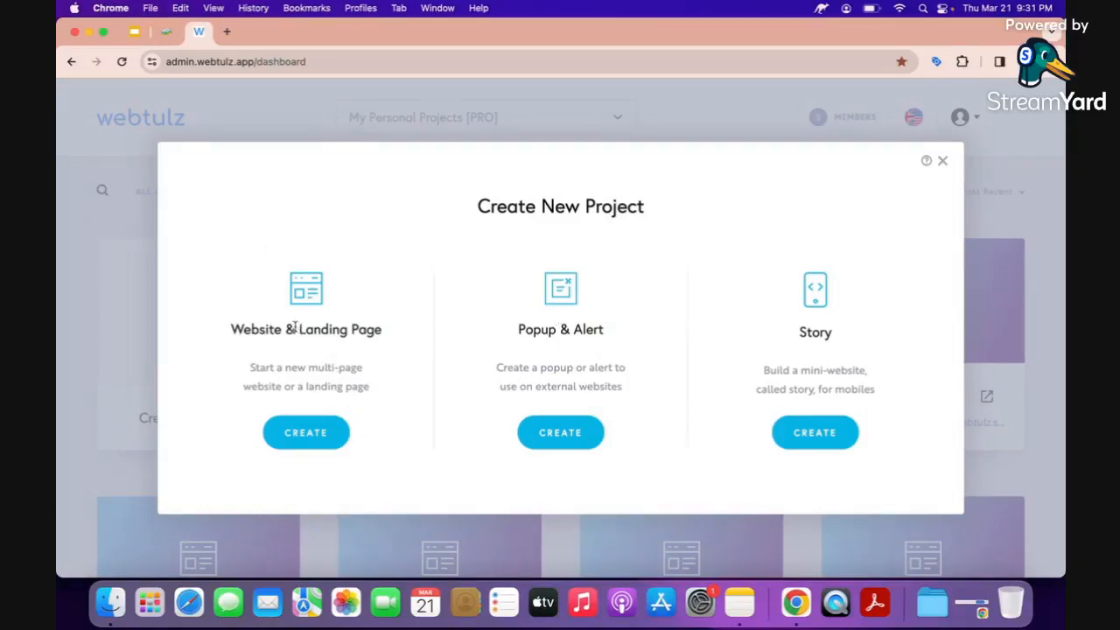
Create a Website & Landing Page project from the Start from Scratch design, then return to the slides.
{"action": "left_click", "coordinate": [300, 432]}
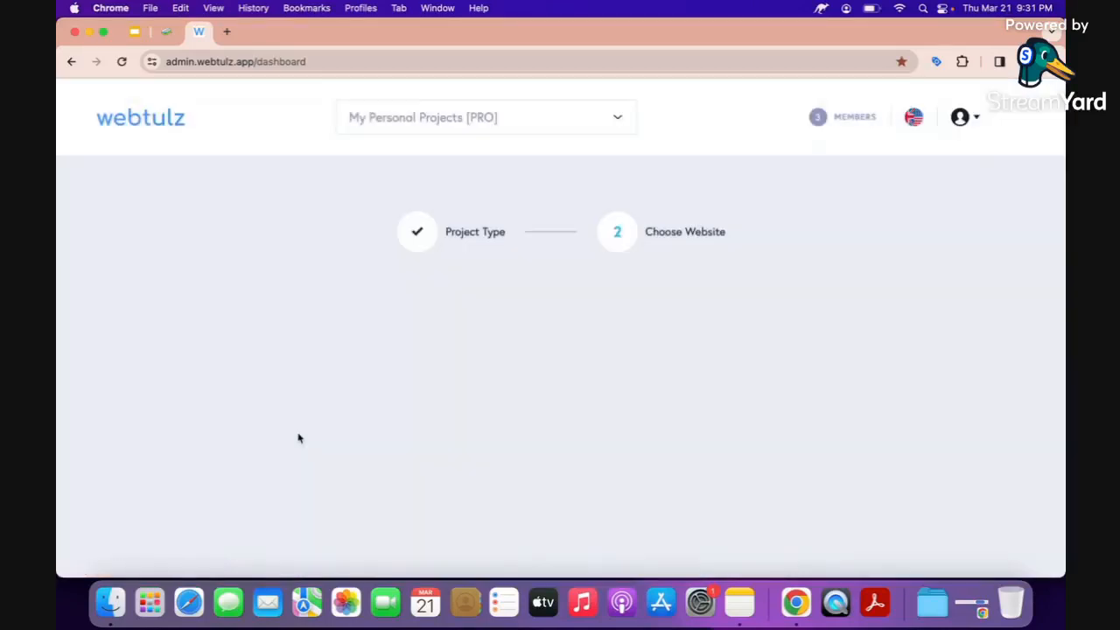
{"action": "scroll", "coordinate": [297, 437], "scroll_direction": "down", "scroll_amount": 2}
{"action": "scroll", "coordinate": [298, 437], "scroll_direction": "down", "scroll_amount": 3}
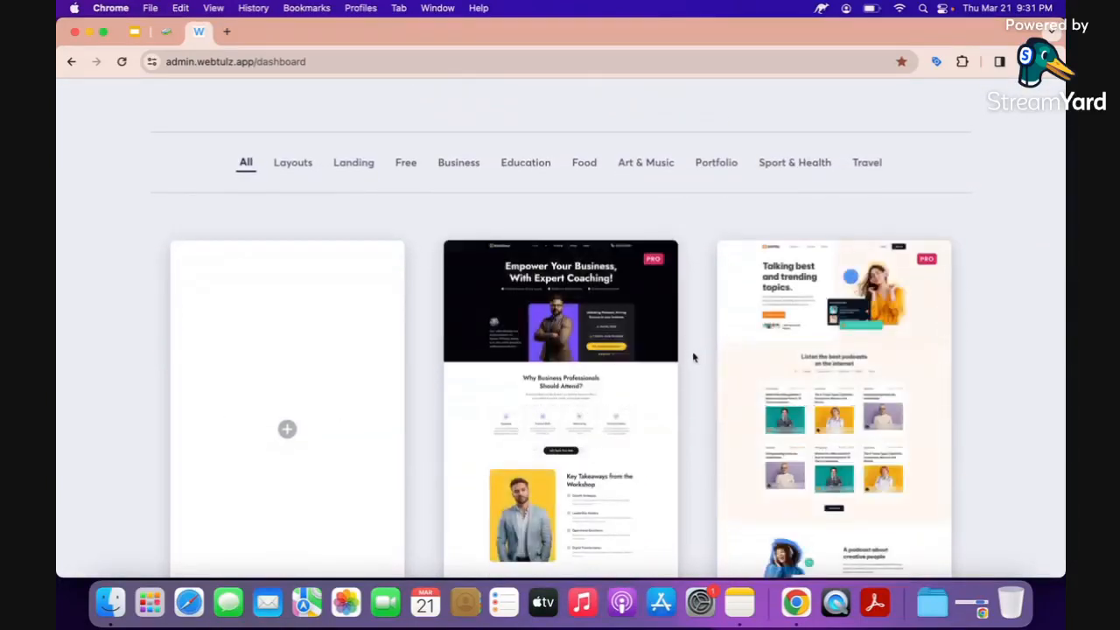
{"action": "scroll", "coordinate": [695, 336], "scroll_direction": "down", "scroll_amount": 2}
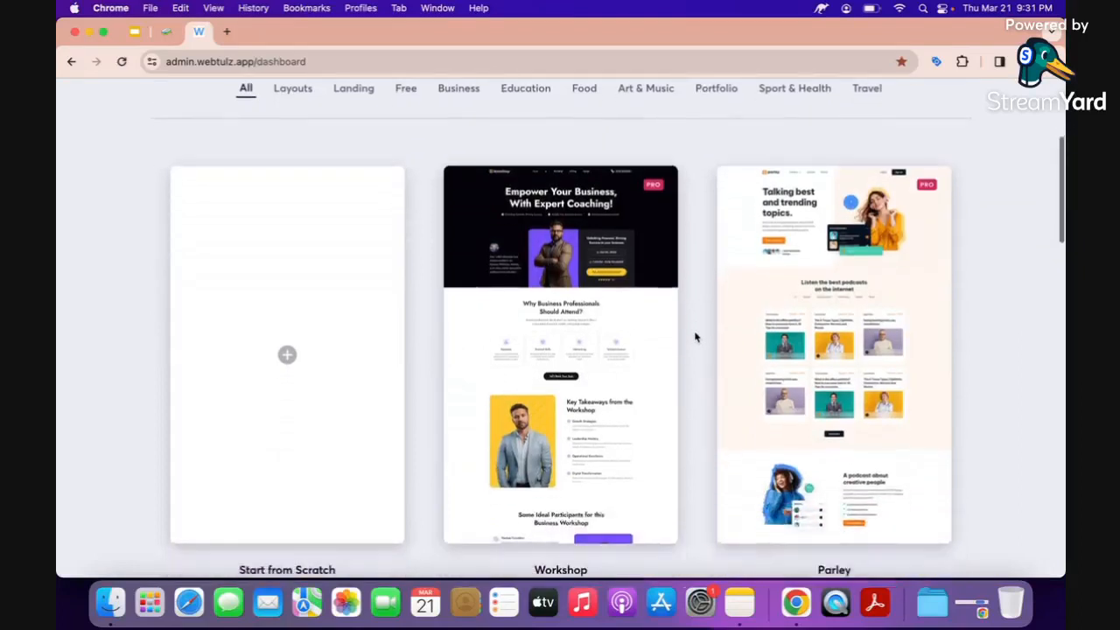
{"action": "scroll", "coordinate": [429, 351], "scroll_direction": "up", "scroll_amount": 2}
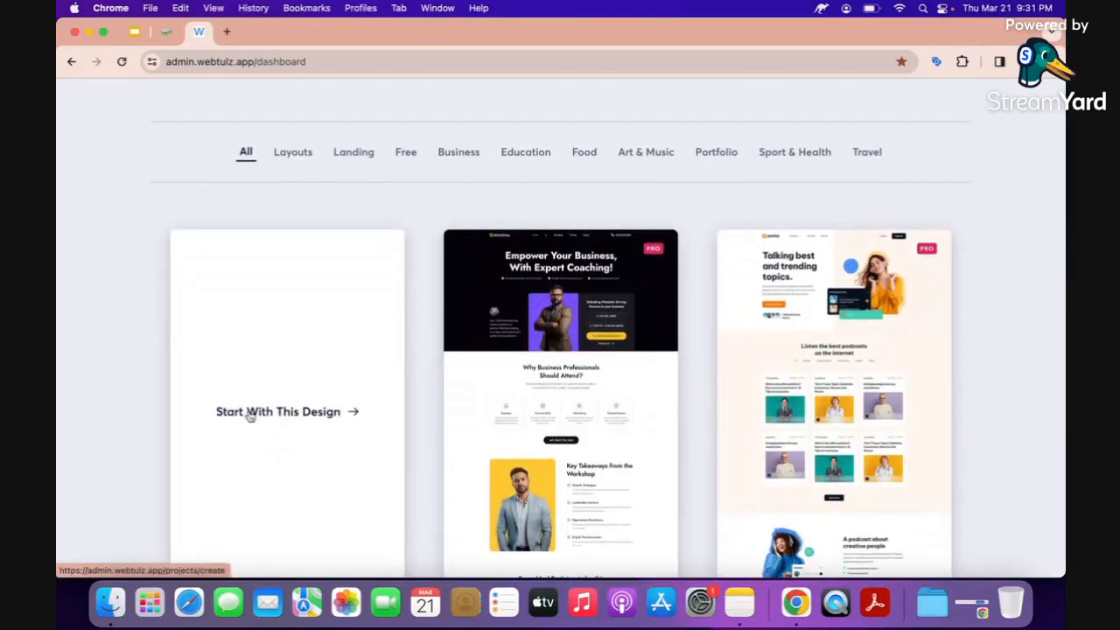
{"action": "left_click", "coordinate": [249, 415]}
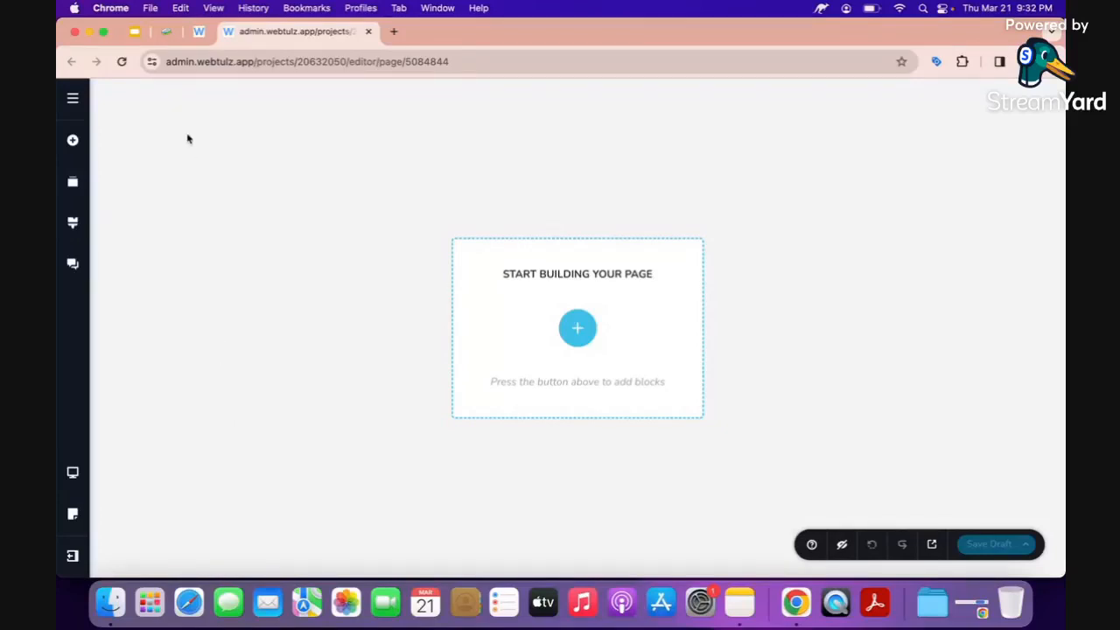
{"action": "left_click", "coordinate": [169, 35]}
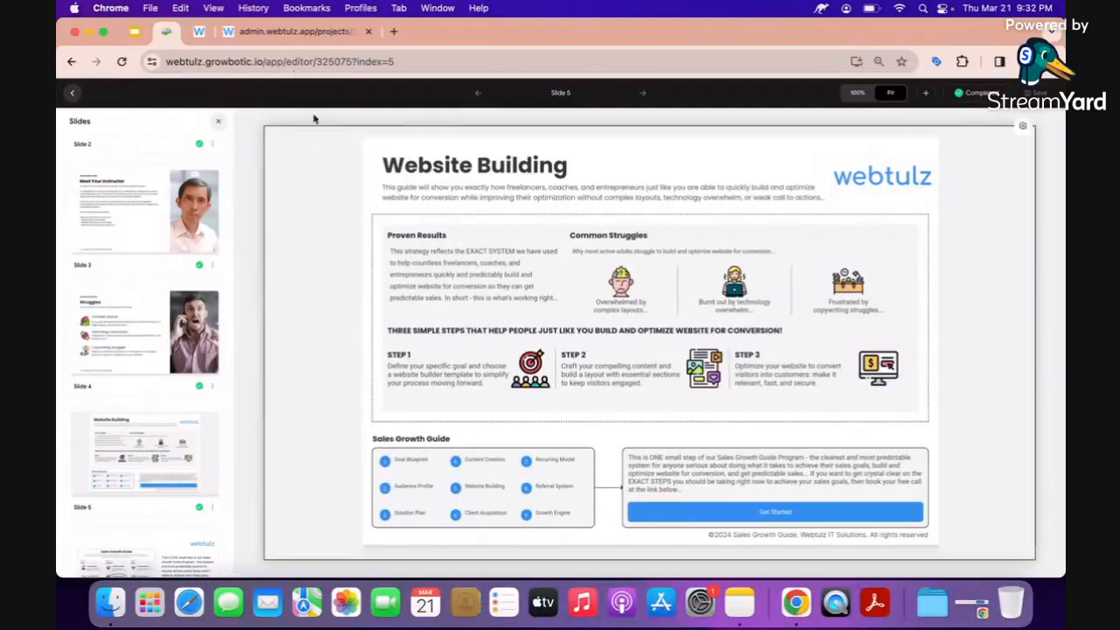
On the empty project page, open the add-content library's Layouts section.
{"action": "left_click", "coordinate": [292, 31]}
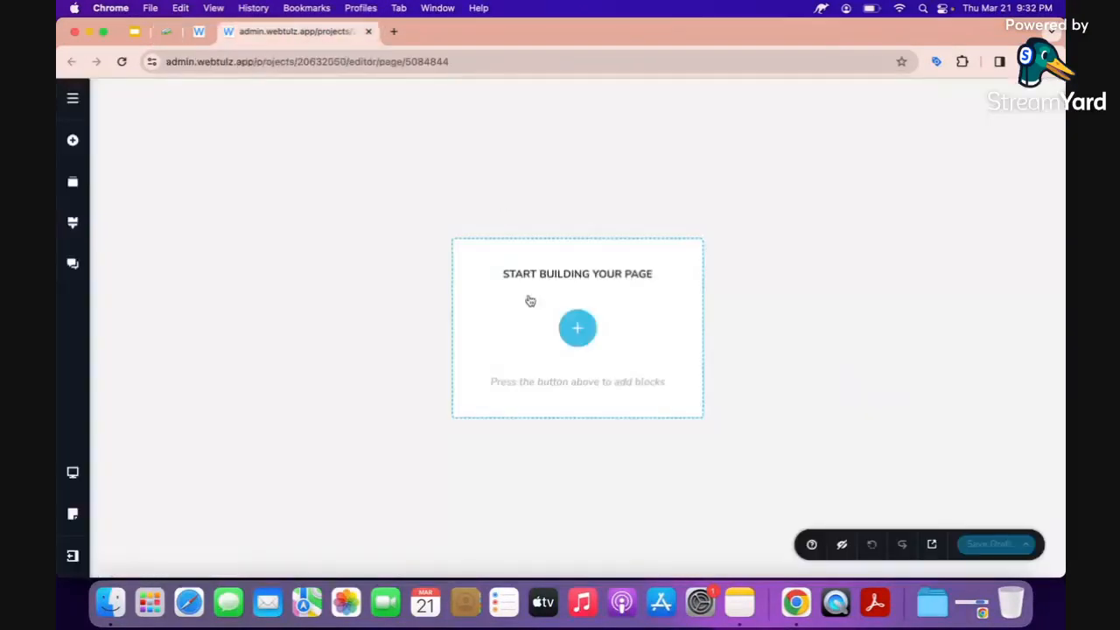
{"action": "left_click", "coordinate": [577, 329]}
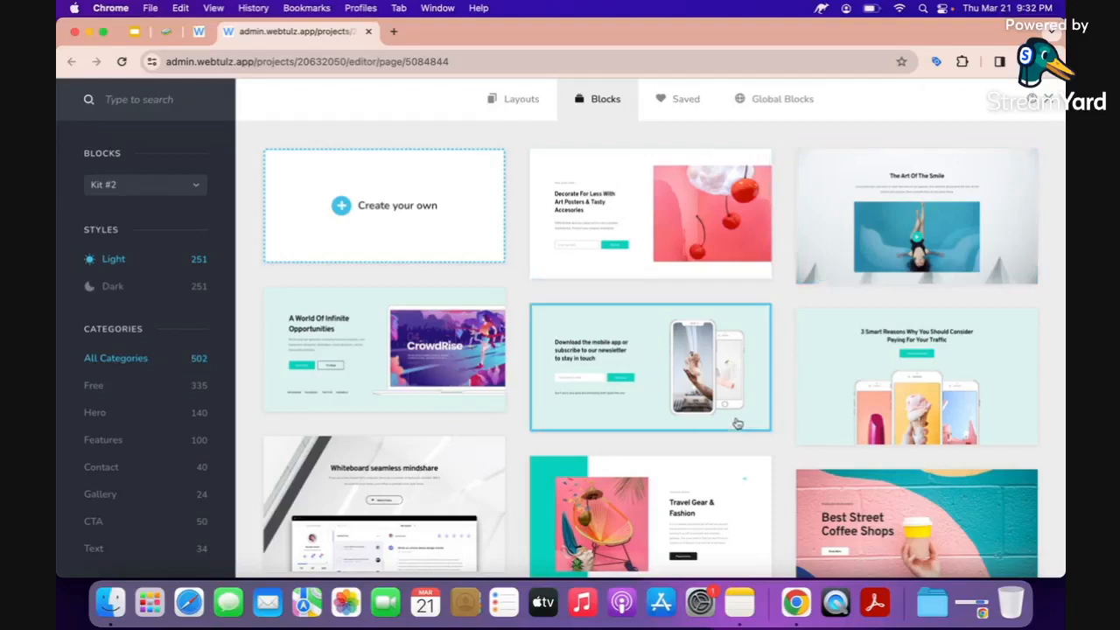
{"action": "left_click", "coordinate": [505, 106]}
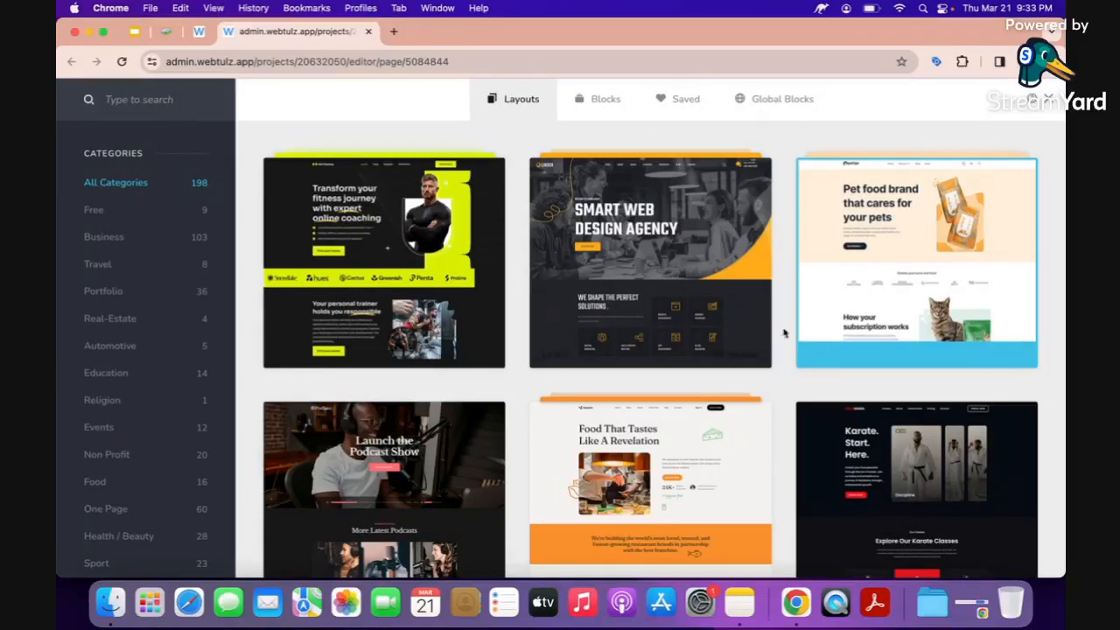
Search the layouts for 'dance' and import the Dance Tutor layout.
{"action": "left_click", "coordinate": [172, 102]}
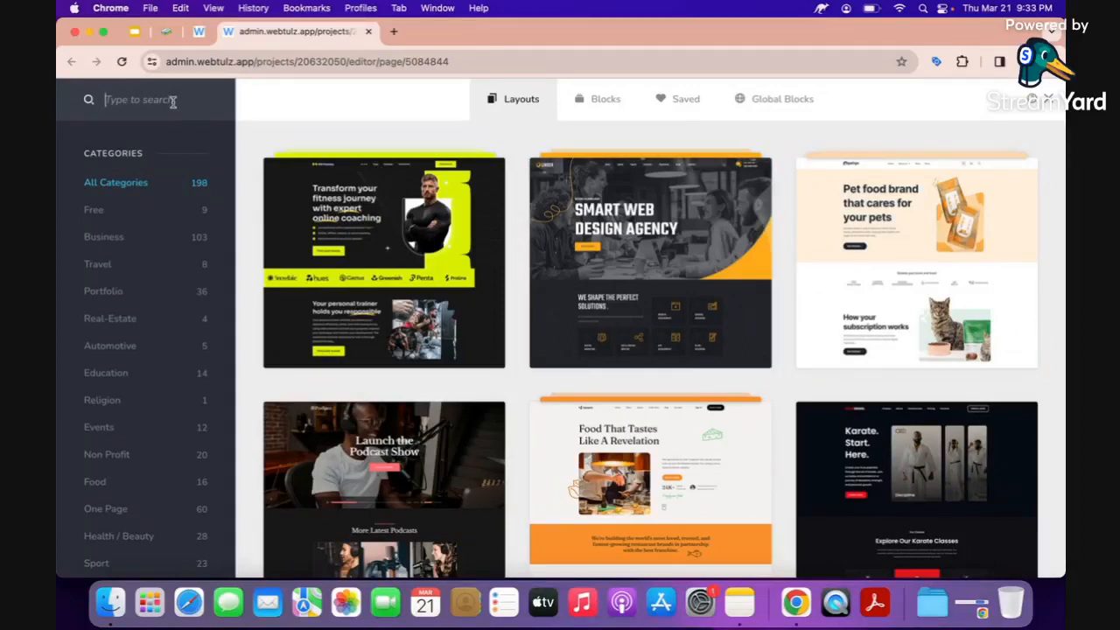
{"action": "type", "text": "dance"}
{"action": "key", "text": "BackSpace"}
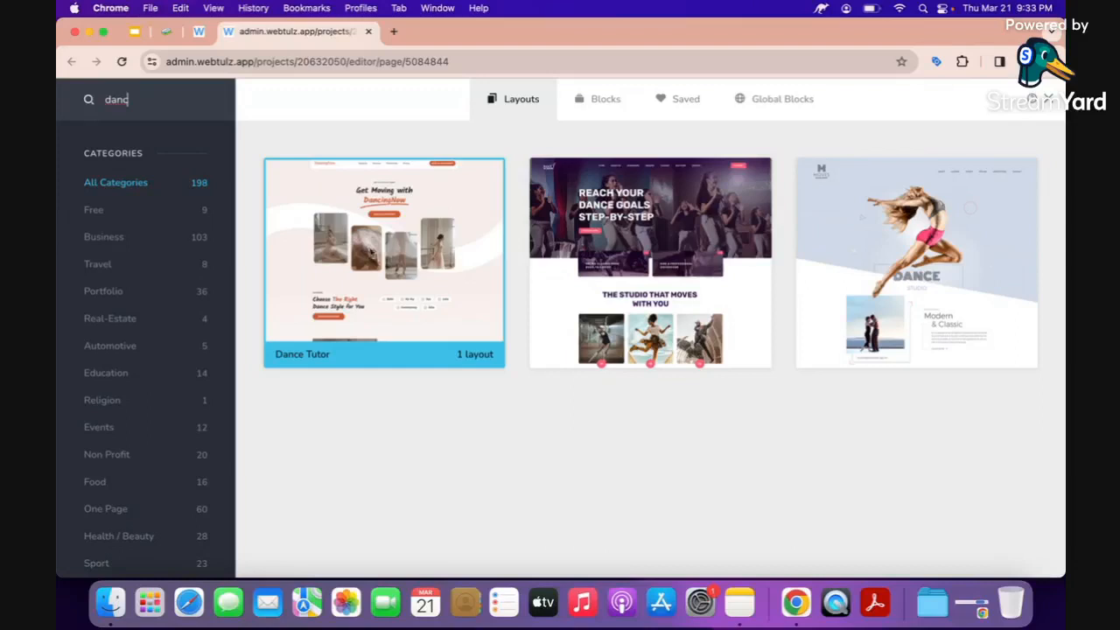
{"action": "left_click", "coordinate": [369, 253]}
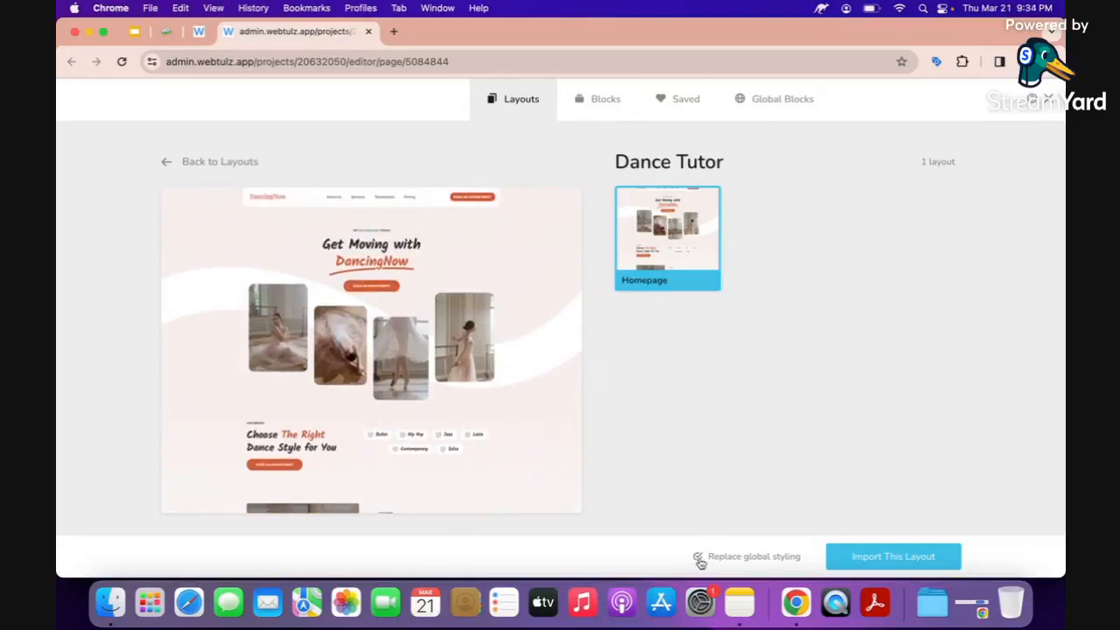
{"action": "left_click", "coordinate": [871, 562]}
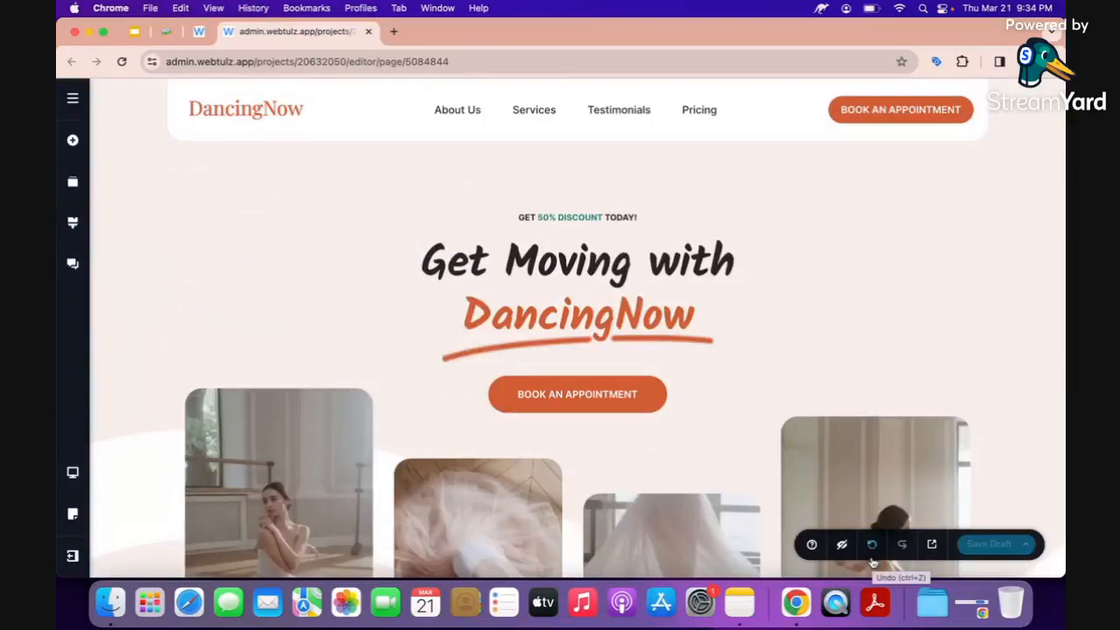
Check the imported DancingNow page by selecting the right-hand ballerina photo, then return to the top.
{"action": "scroll", "coordinate": [798, 400], "scroll_direction": "down", "scroll_amount": 5}
{"action": "left_click", "coordinate": [798, 401]}
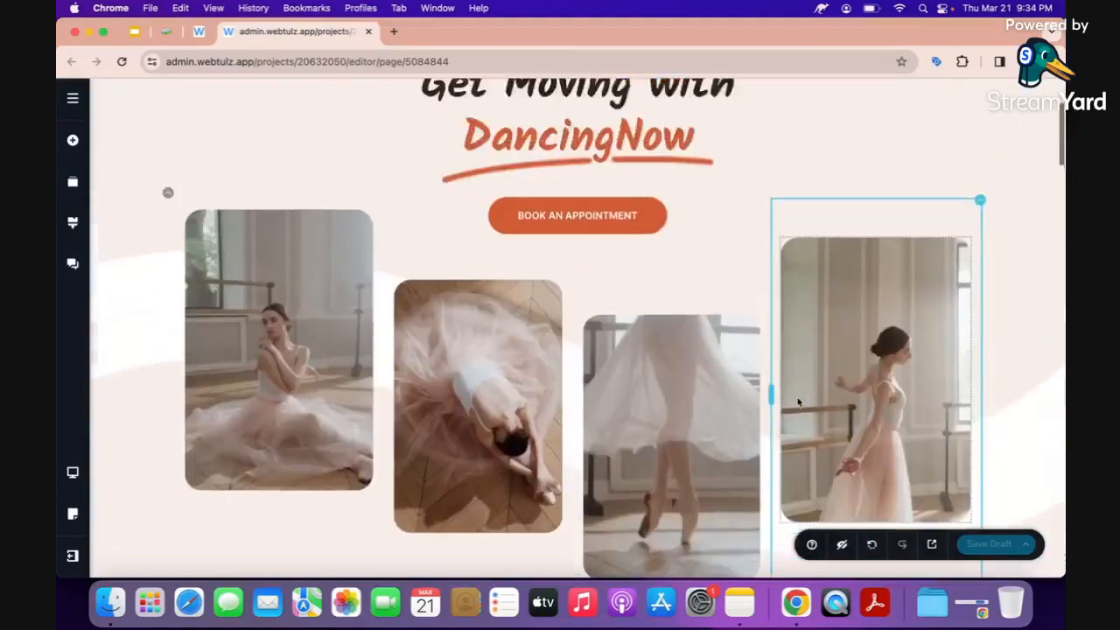
{"action": "scroll", "coordinate": [798, 400], "scroll_direction": "up", "scroll_amount": 4}
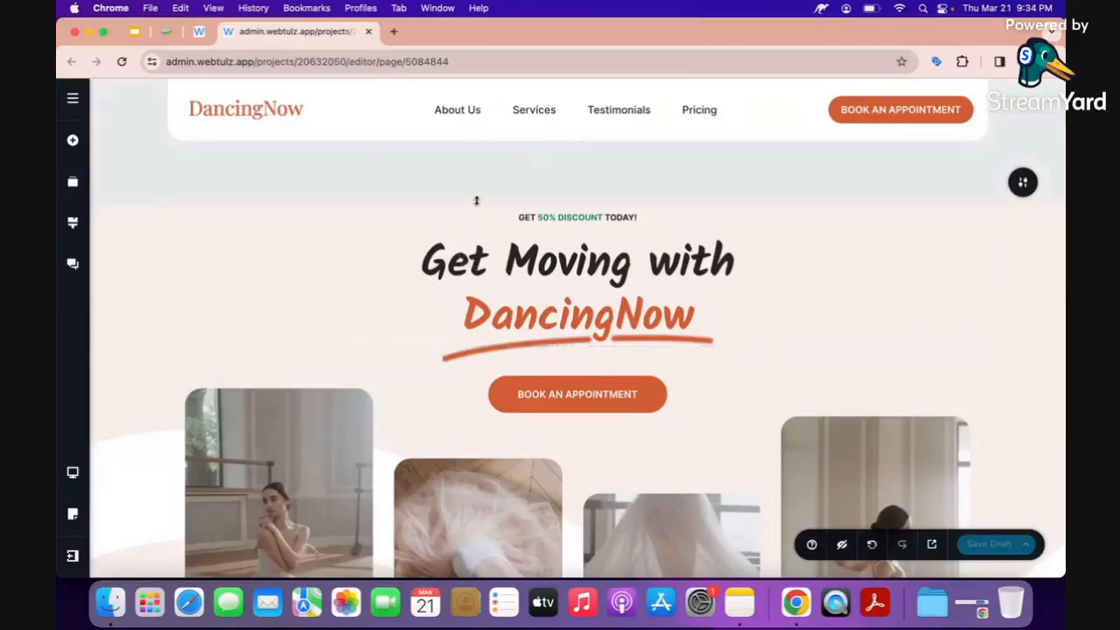
{"action": "left_click", "coordinate": [163, 35]}
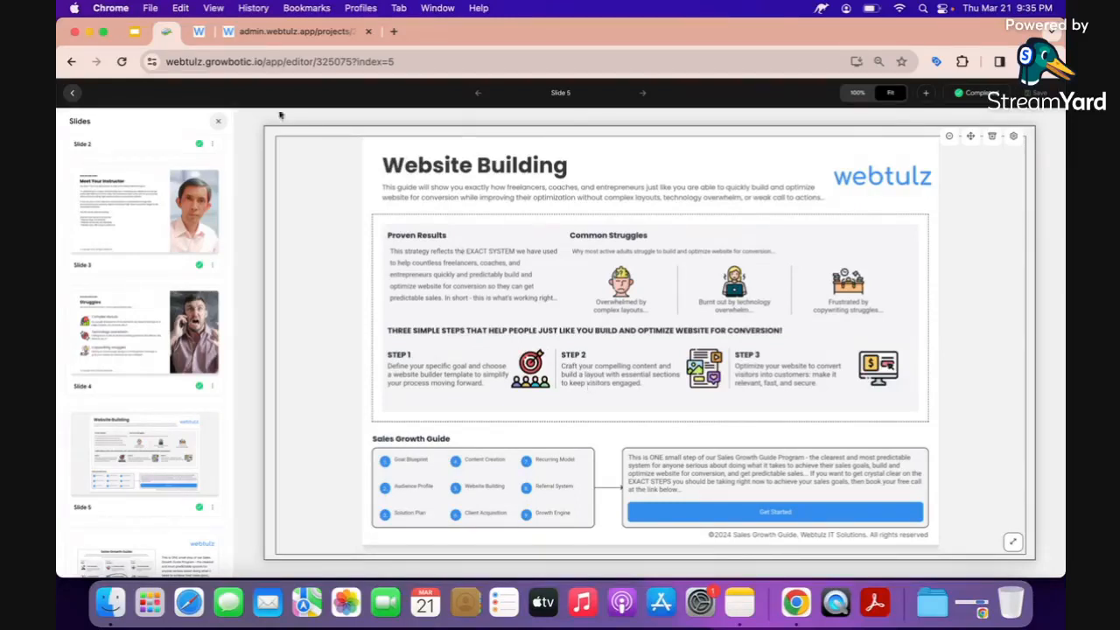
{"action": "left_click", "coordinate": [252, 32]}
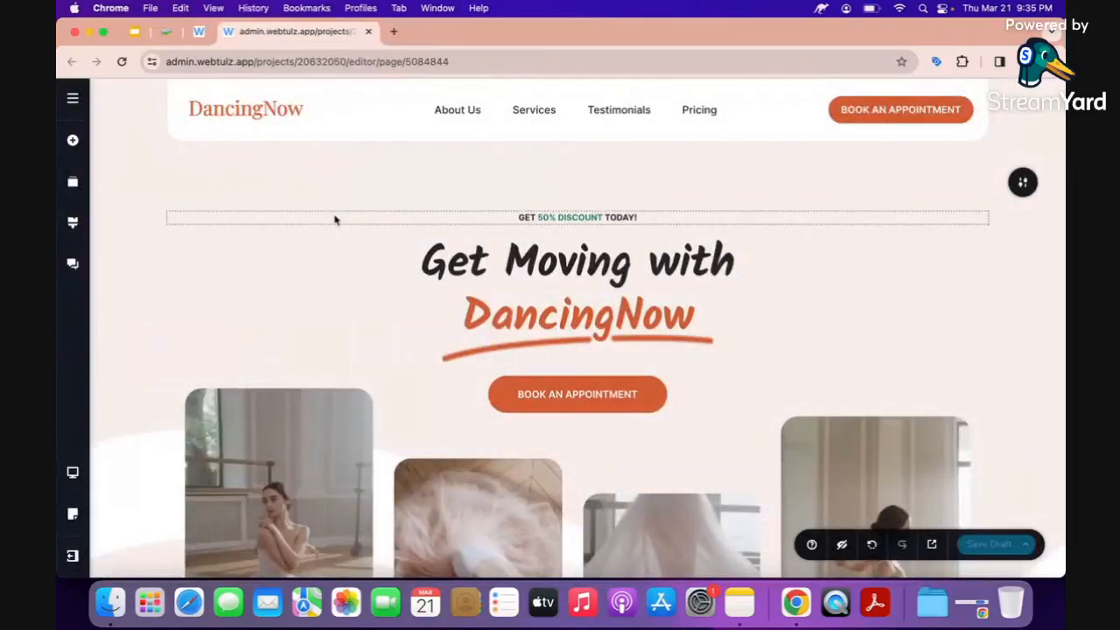
Scroll through the DancingNow template's sections and back up toward the hero.
{"action": "scroll", "coordinate": [335, 219], "scroll_direction": "down", "scroll_amount": 10}
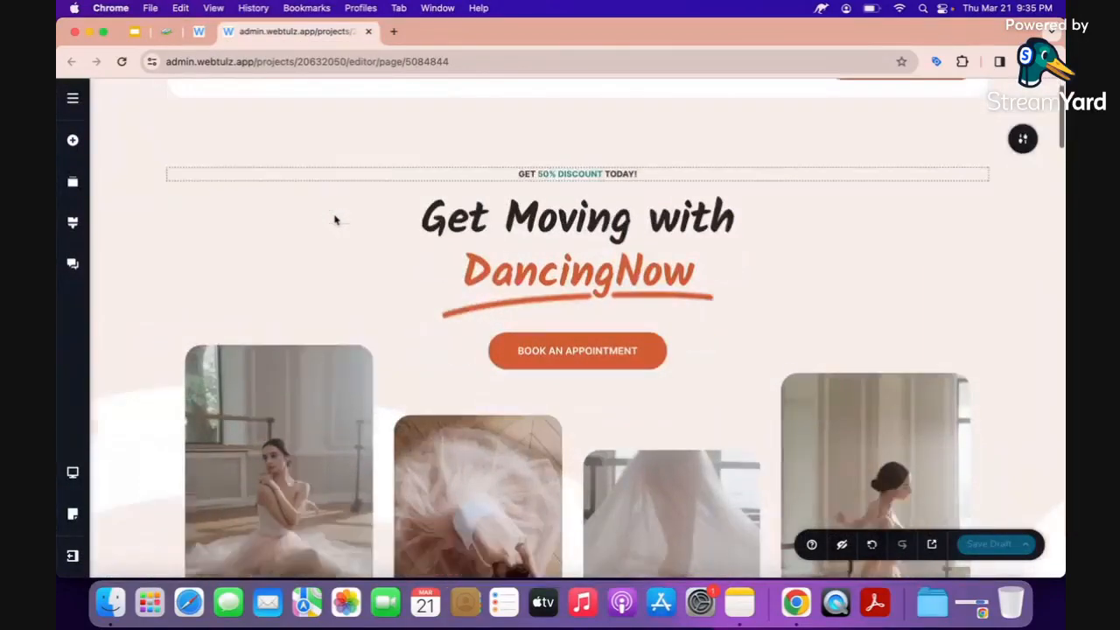
{"action": "scroll", "coordinate": [335, 219], "scroll_direction": "down", "scroll_amount": 20}
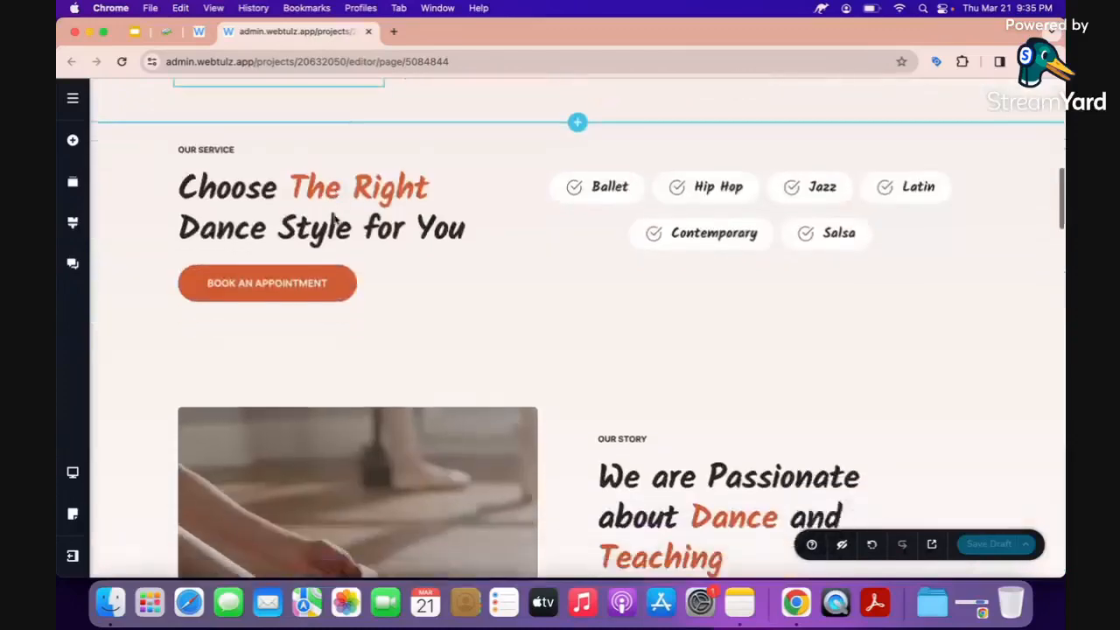
{"action": "scroll", "coordinate": [334, 219], "scroll_direction": "down", "scroll_amount": 20}
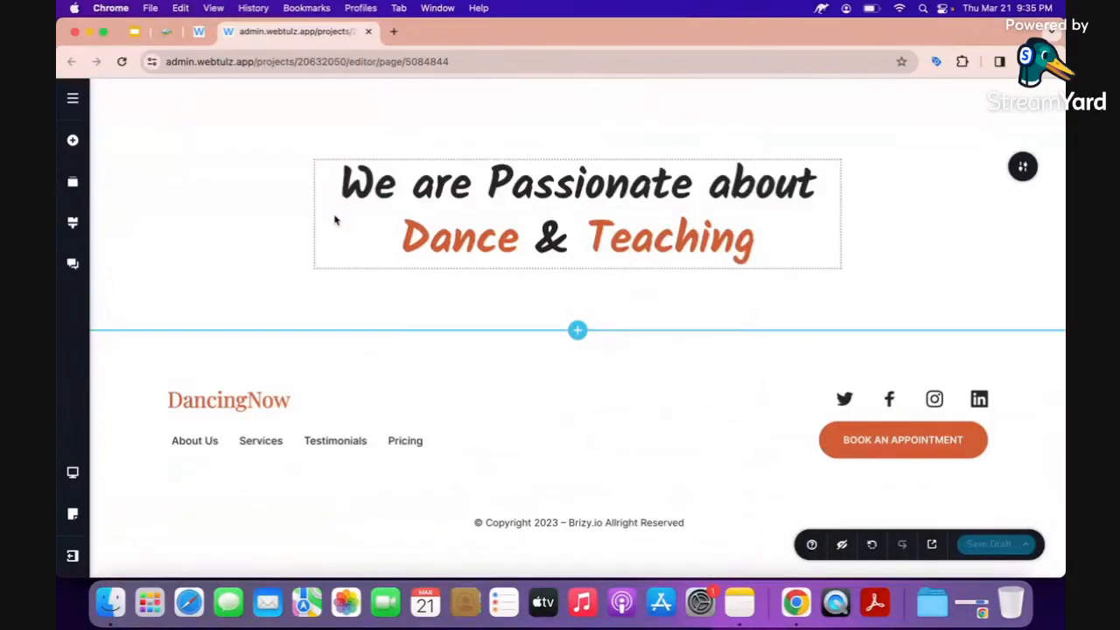
{"action": "scroll", "coordinate": [334, 220], "scroll_direction": "up", "scroll_amount": 20}
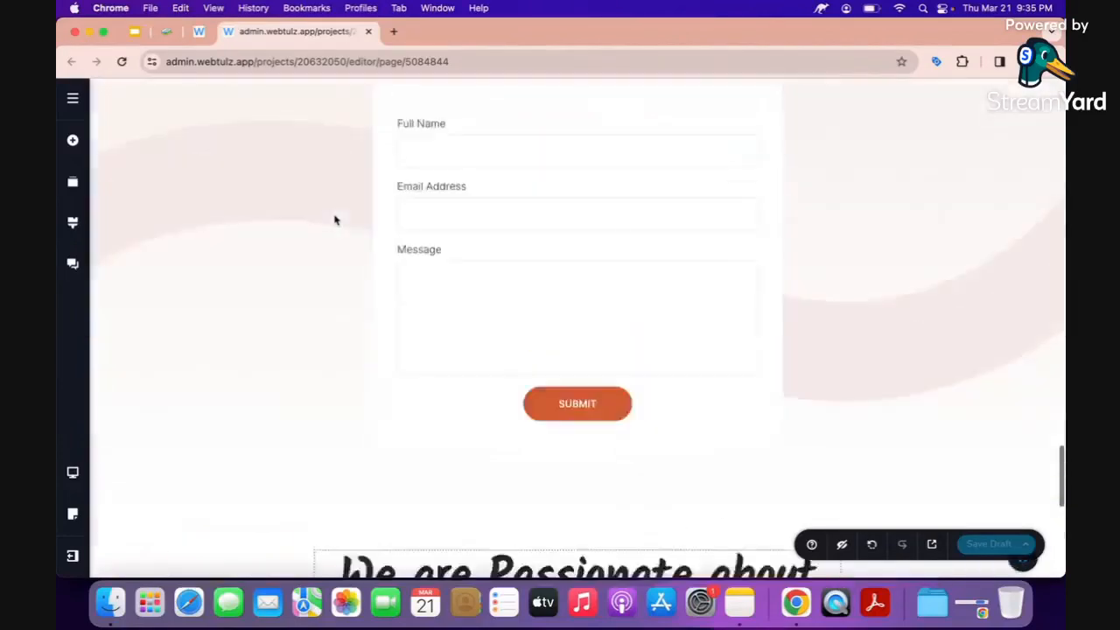
{"action": "scroll", "coordinate": [334, 219], "scroll_direction": "up", "scroll_amount": 10}
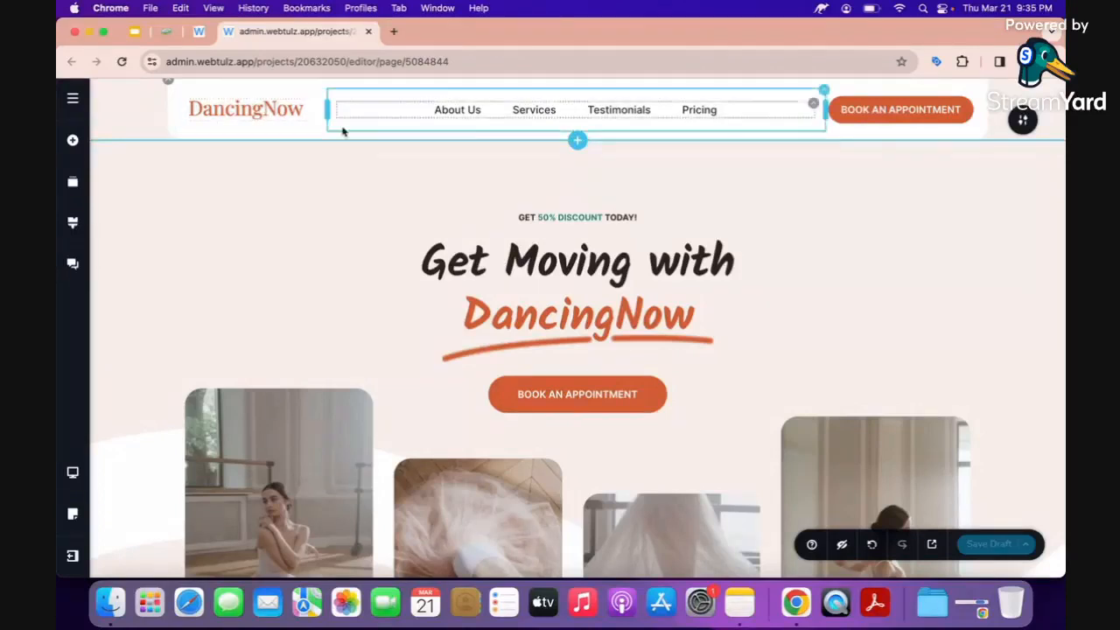
{"action": "scroll", "coordinate": [258, 300], "scroll_direction": "down", "scroll_amount": 3}
{"action": "scroll", "coordinate": [257, 300], "scroll_direction": "up", "scroll_amount": 3}
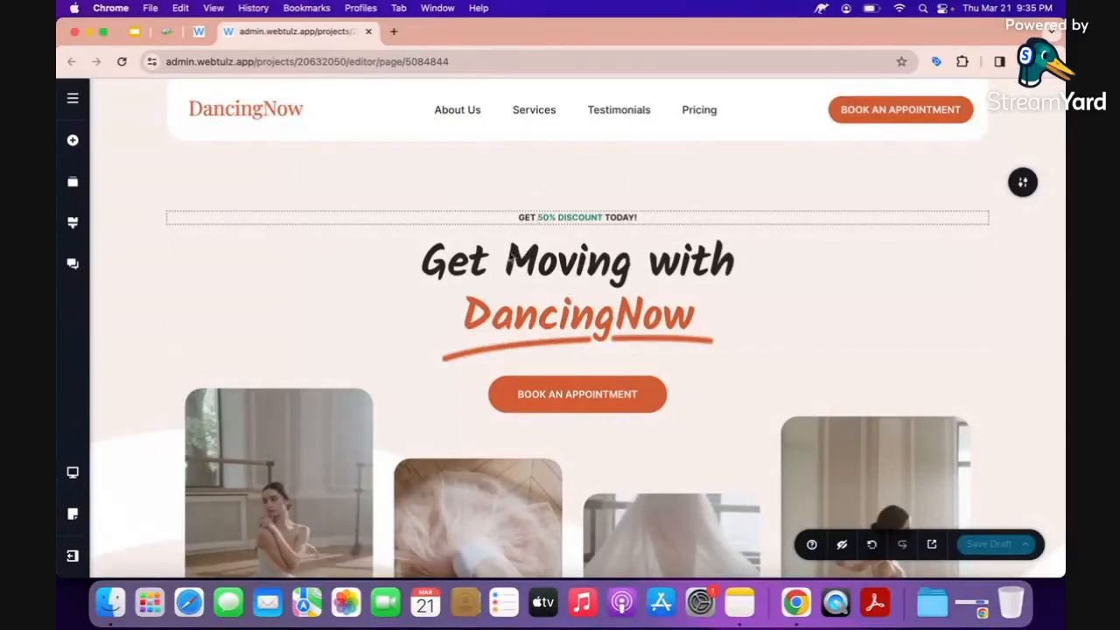
{"action": "scroll", "coordinate": [547, 298], "scroll_direction": "down", "scroll_amount": 2}
{"action": "scroll", "coordinate": [548, 298], "scroll_direction": "down", "scroll_amount": 10}
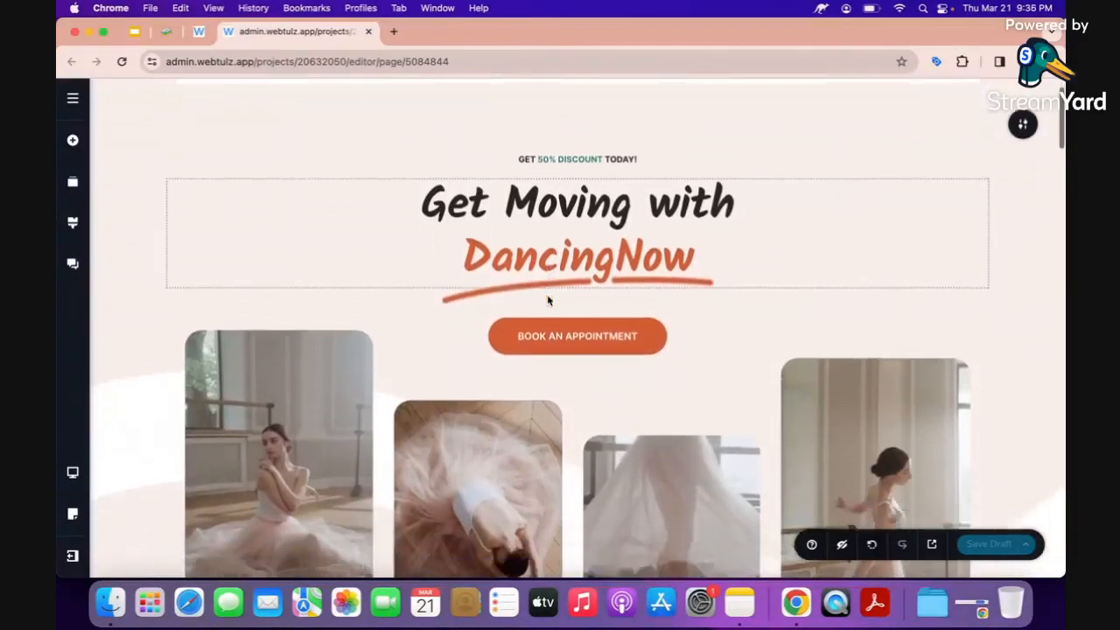
{"action": "scroll", "coordinate": [548, 296], "scroll_direction": "down", "scroll_amount": 1}
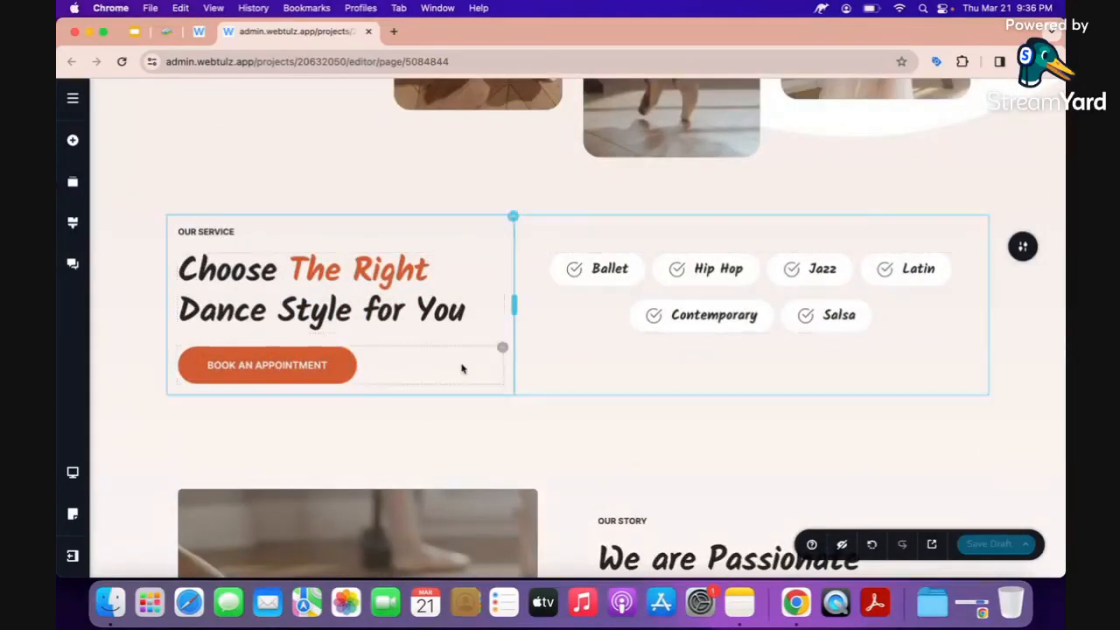
{"action": "scroll", "coordinate": [463, 368], "scroll_direction": "down", "scroll_amount": 8}
{"action": "scroll", "coordinate": [463, 368], "scroll_direction": "down", "scroll_amount": 2}
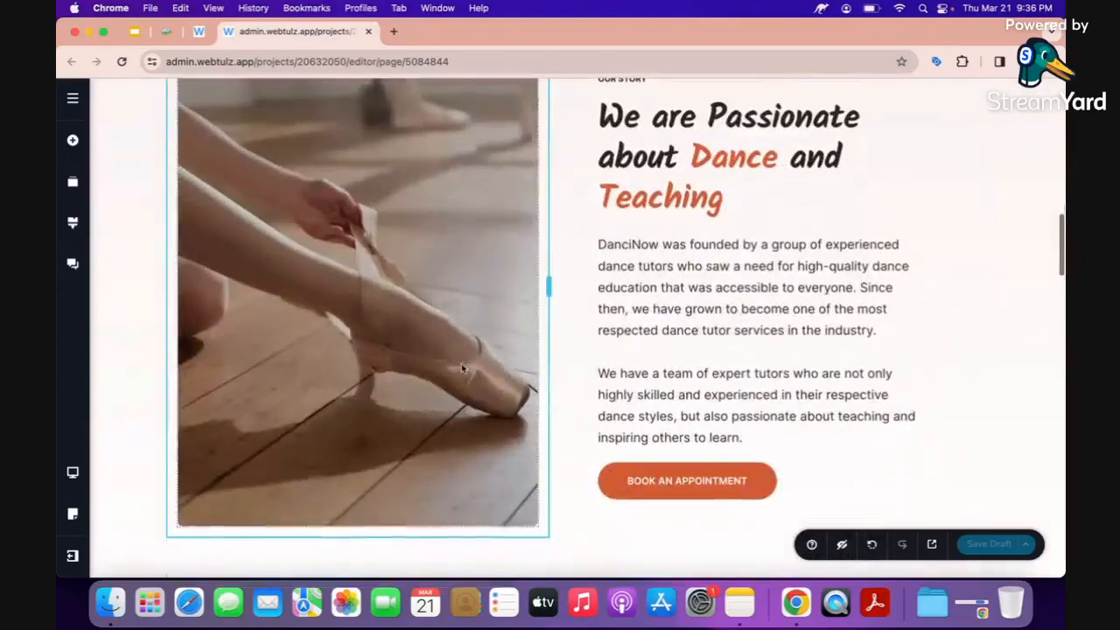
{"action": "scroll", "coordinate": [529, 379], "scroll_direction": "down", "scroll_amount": 12}
{"action": "scroll", "coordinate": [528, 379], "scroll_direction": "down", "scroll_amount": 4}
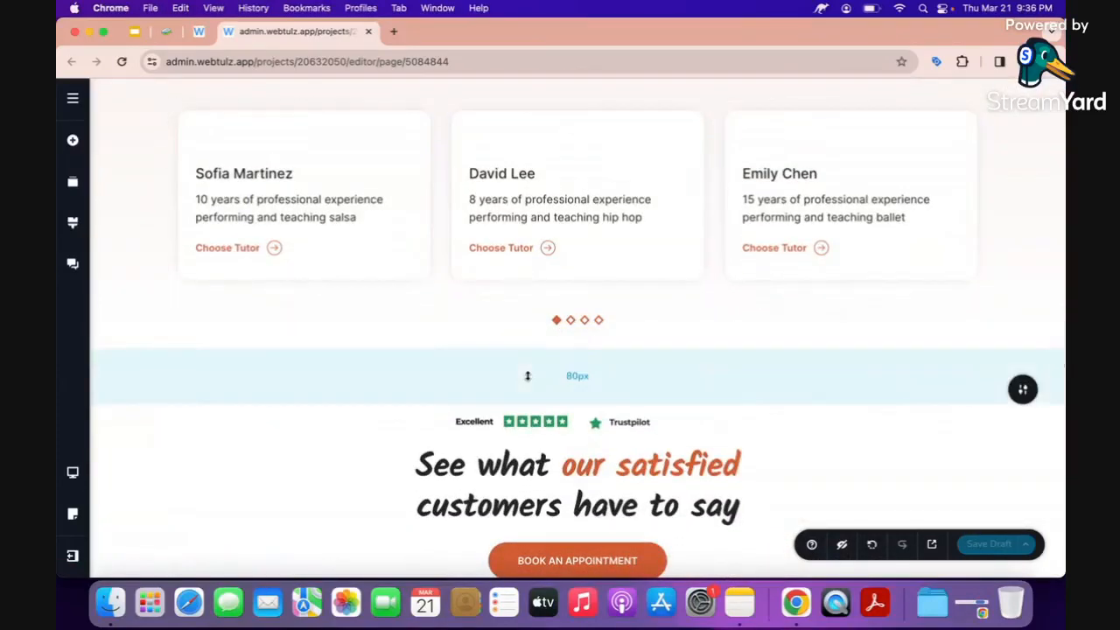
{"action": "scroll", "coordinate": [528, 376], "scroll_direction": "up", "scroll_amount": 20}
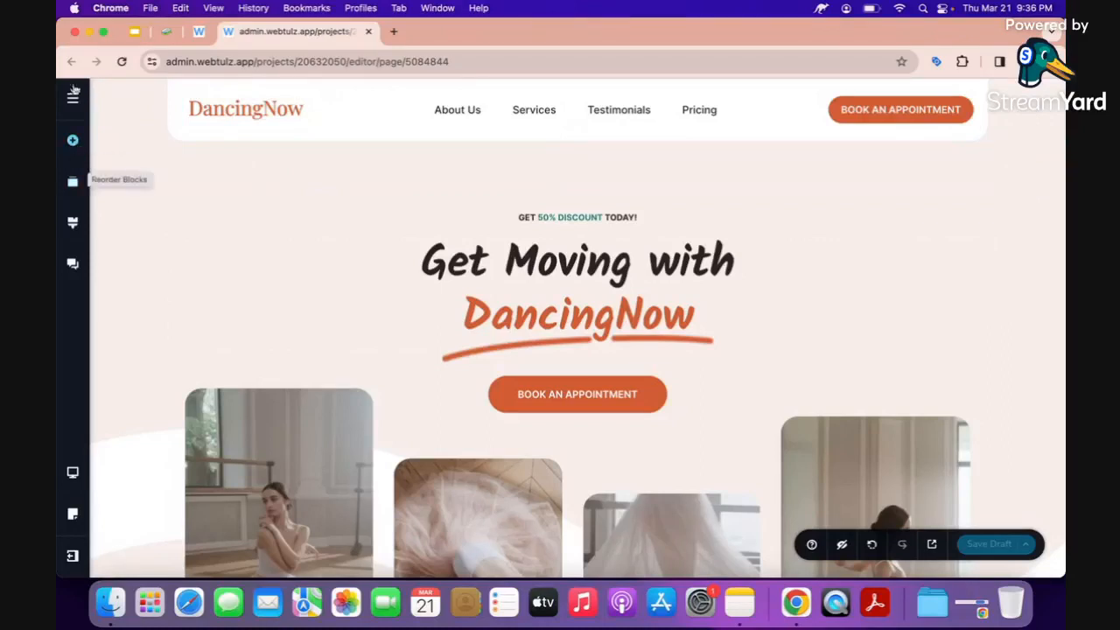
Add a Text element just under the 'GET 50% DISCOUNT TODAY!' line in the hero.
{"action": "left_click", "coordinate": [74, 141]}
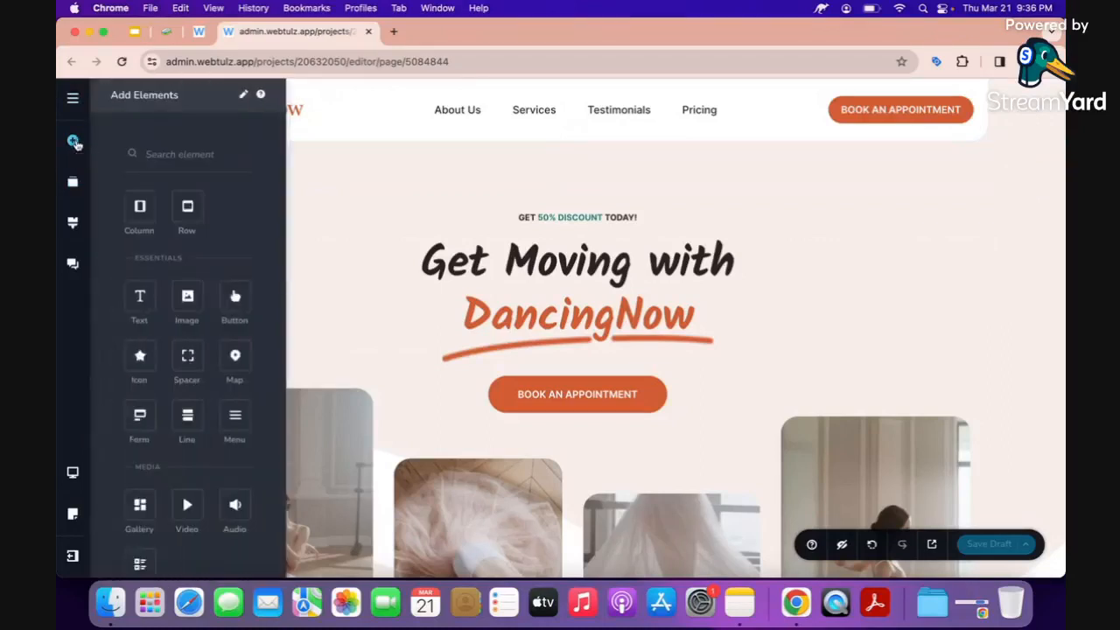
{"action": "scroll", "coordinate": [164, 424], "scroll_direction": "down", "scroll_amount": 9}
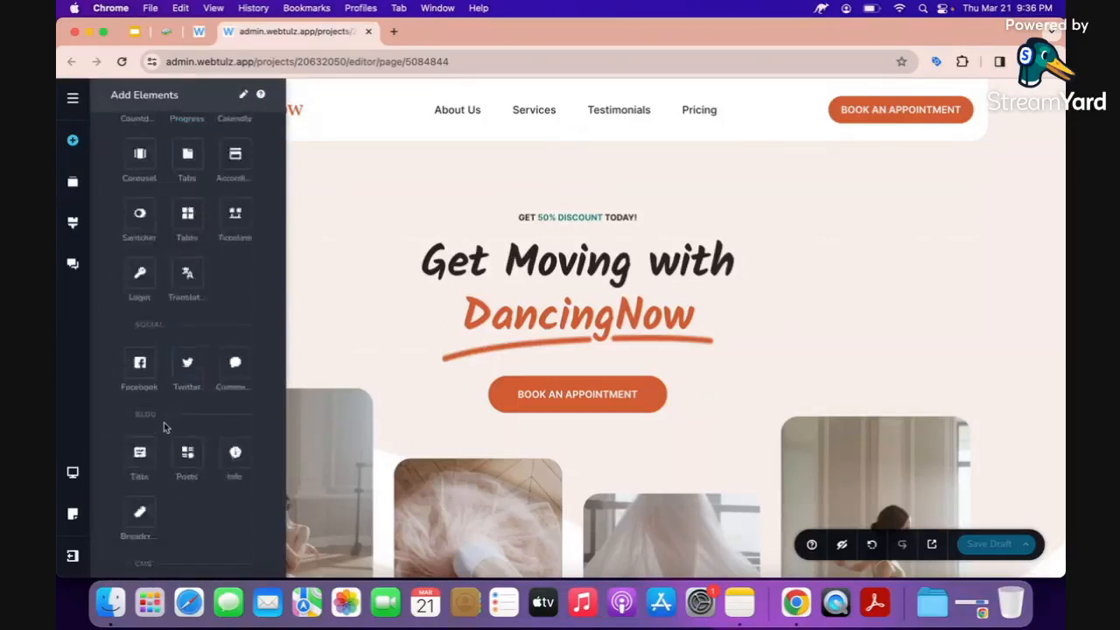
{"action": "scroll", "coordinate": [165, 427], "scroll_direction": "up", "scroll_amount": 7}
{"action": "scroll", "coordinate": [164, 427], "scroll_direction": "up", "scroll_amount": 3}
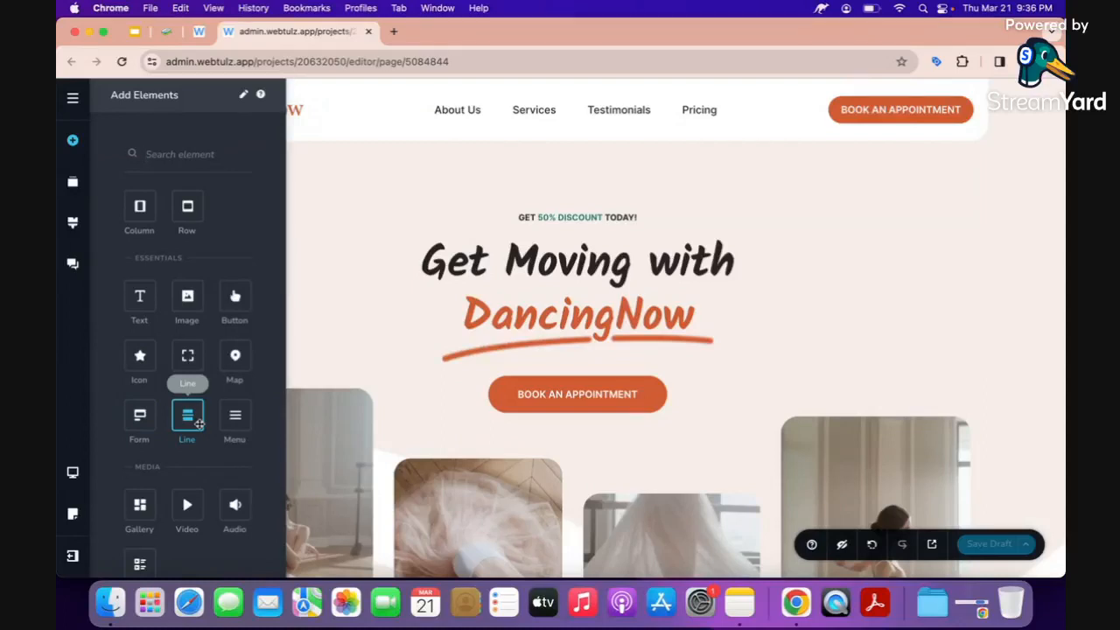
{"action": "scroll", "coordinate": [184, 421], "scroll_direction": "down", "scroll_amount": 3}
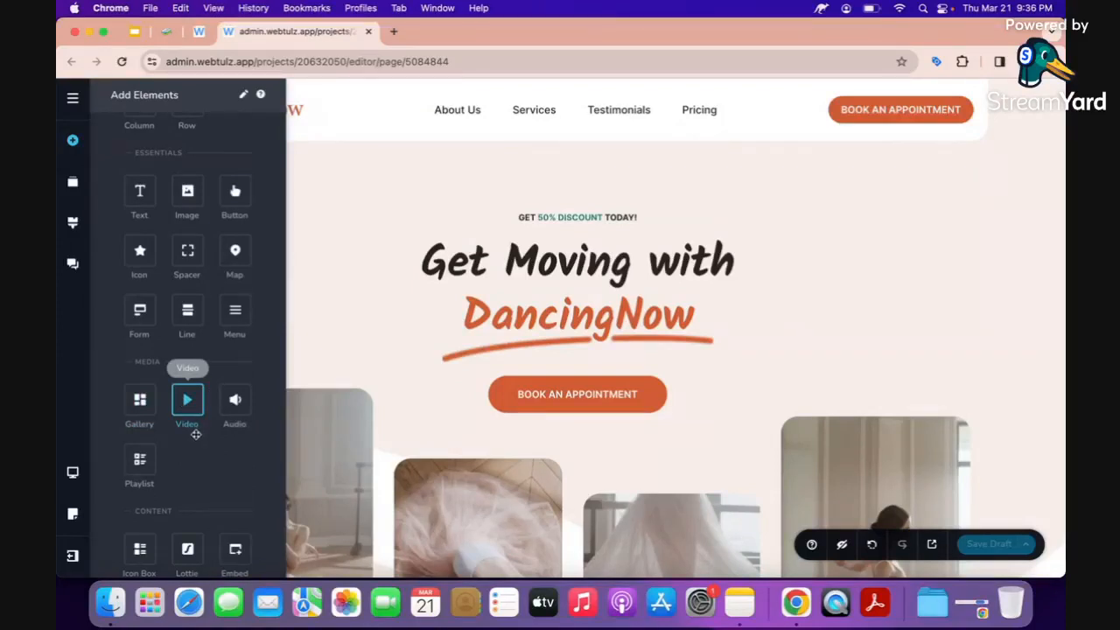
{"action": "scroll", "coordinate": [200, 453], "scroll_direction": "down", "scroll_amount": 3}
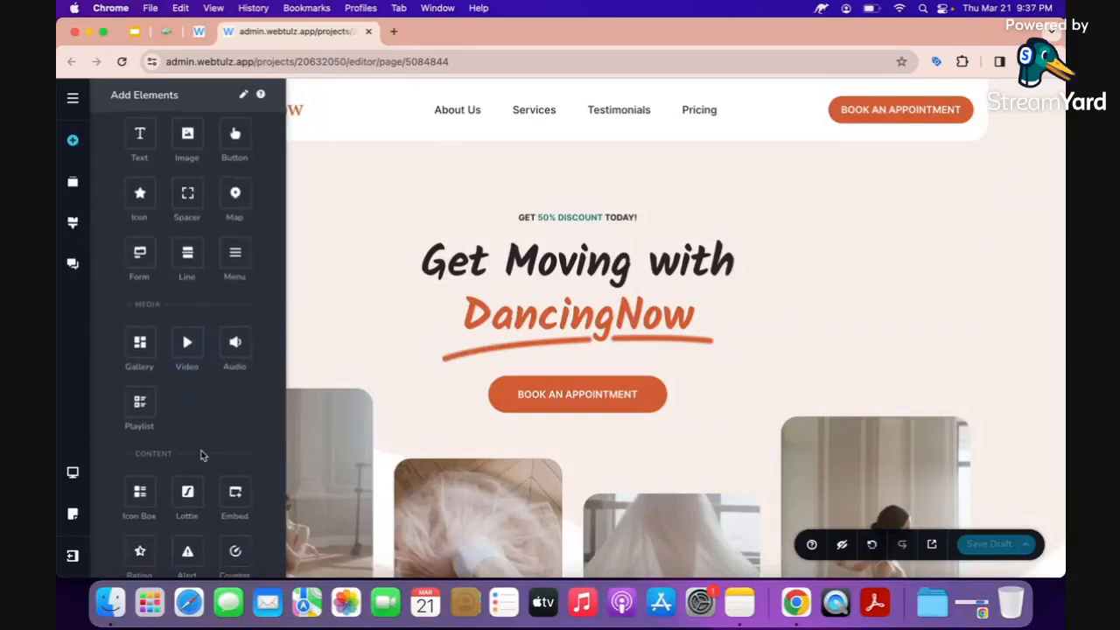
{"action": "scroll", "coordinate": [200, 454], "scroll_direction": "down", "scroll_amount": 1}
{"action": "scroll", "coordinate": [200, 450], "scroll_direction": "down", "scroll_amount": 1}
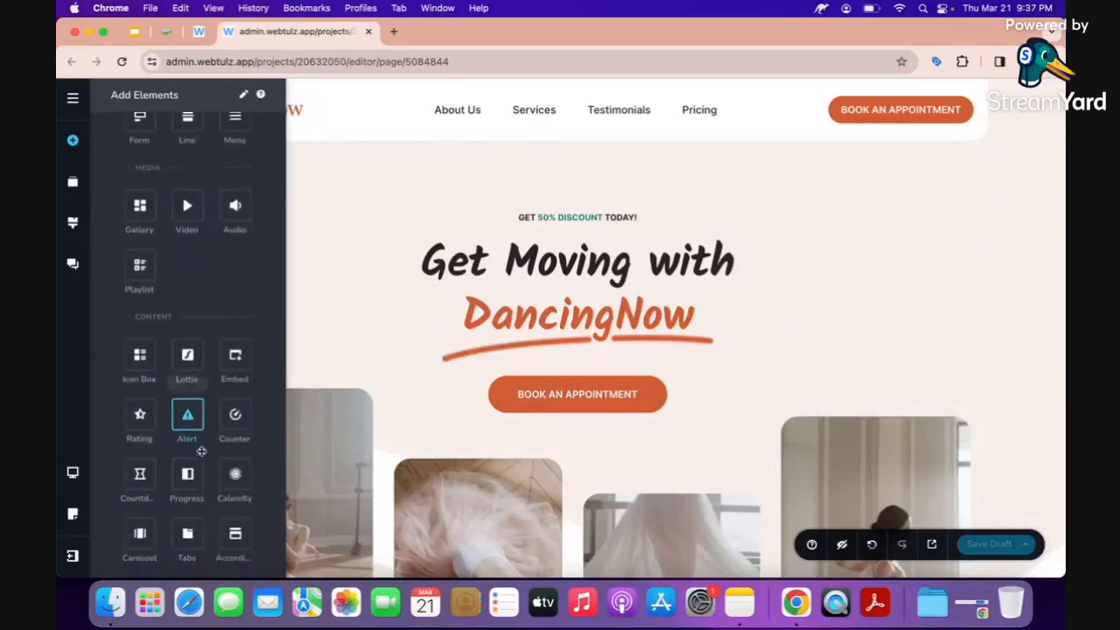
{"action": "scroll", "coordinate": [111, 417], "scroll_direction": "down", "scroll_amount": 3}
{"action": "scroll", "coordinate": [111, 416], "scroll_direction": "down", "scroll_amount": 5}
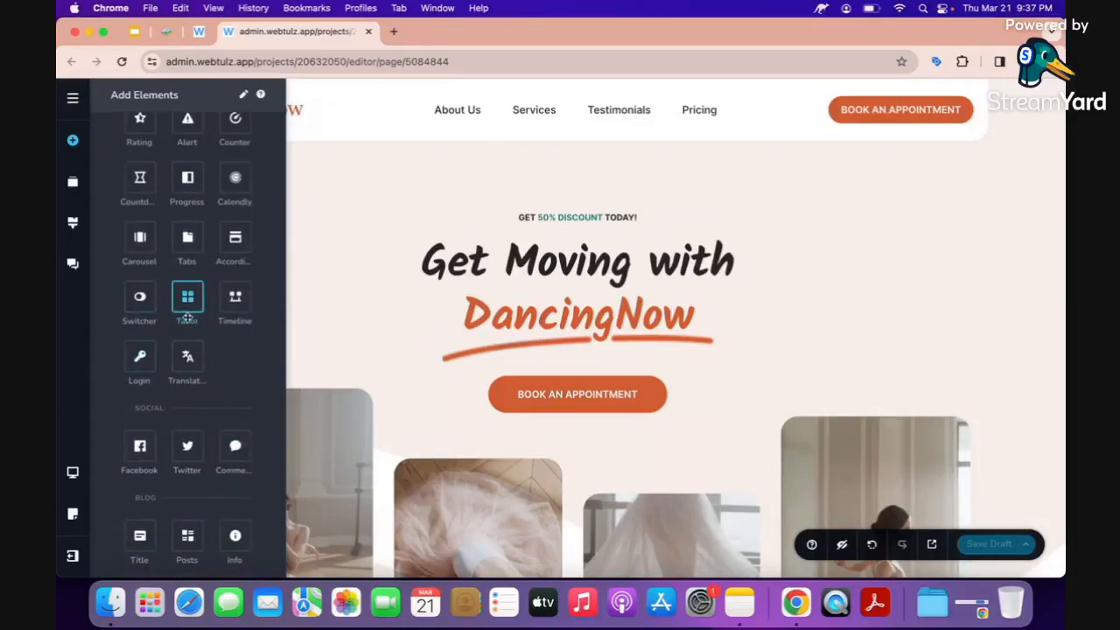
{"action": "scroll", "coordinate": [137, 274], "scroll_direction": "up", "scroll_amount": 4}
{"action": "scroll", "coordinate": [137, 274], "scroll_direction": "up", "scroll_amount": 5}
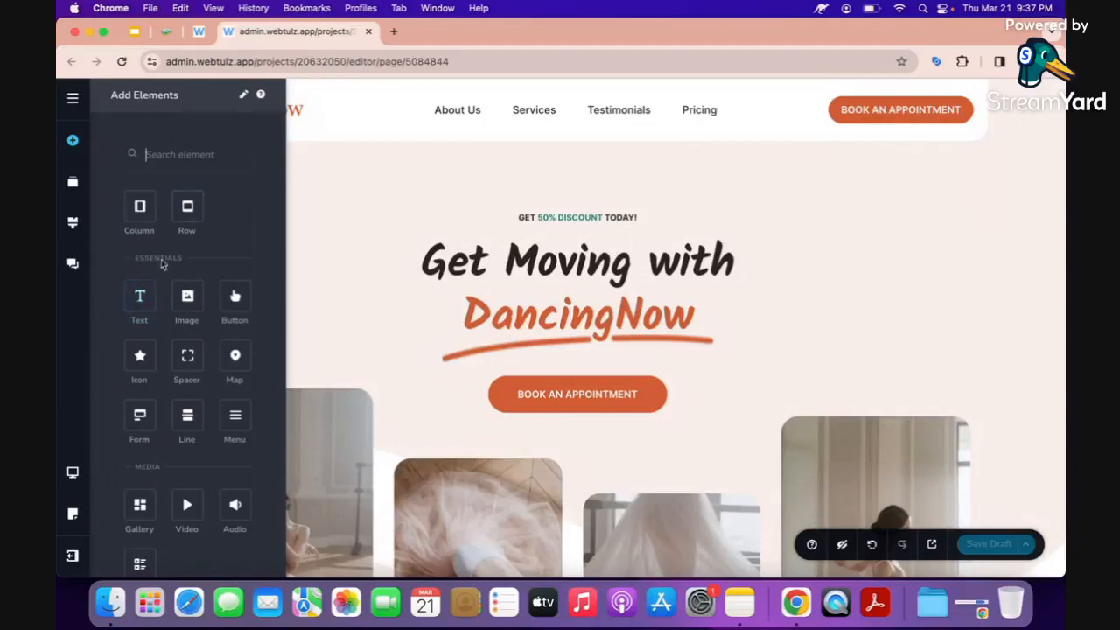
{"action": "left_click_drag", "start_coordinate": [139, 300], "coordinate": [509, 242]}
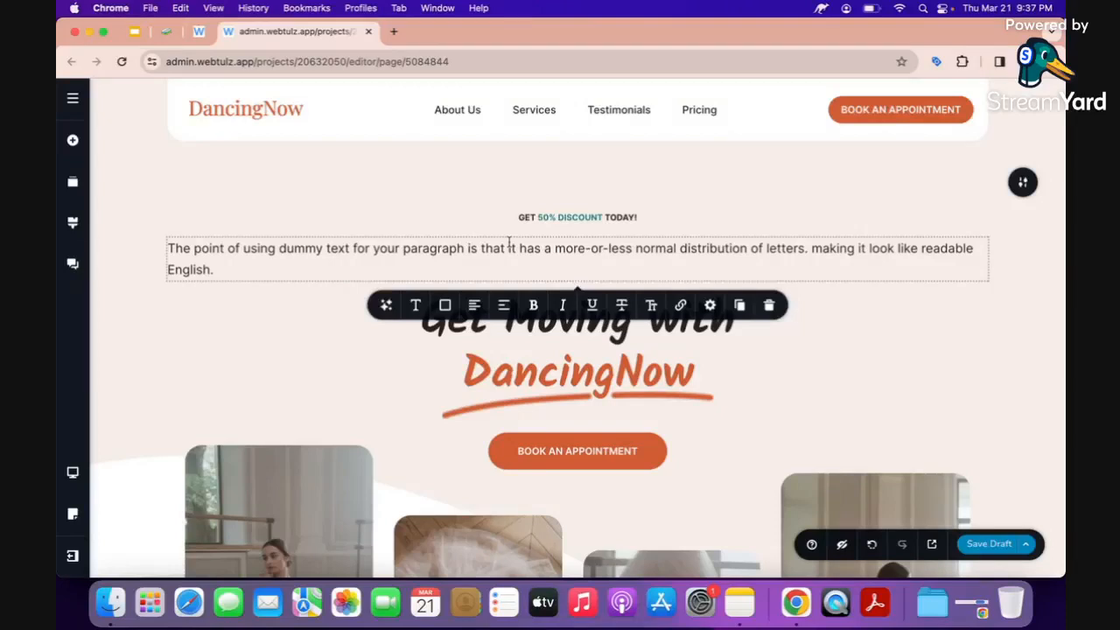
Replace the placeholder paragraph under the discount line with 'Dream Home Listings'.
{"action": "triple_click", "coordinate": [508, 247]}
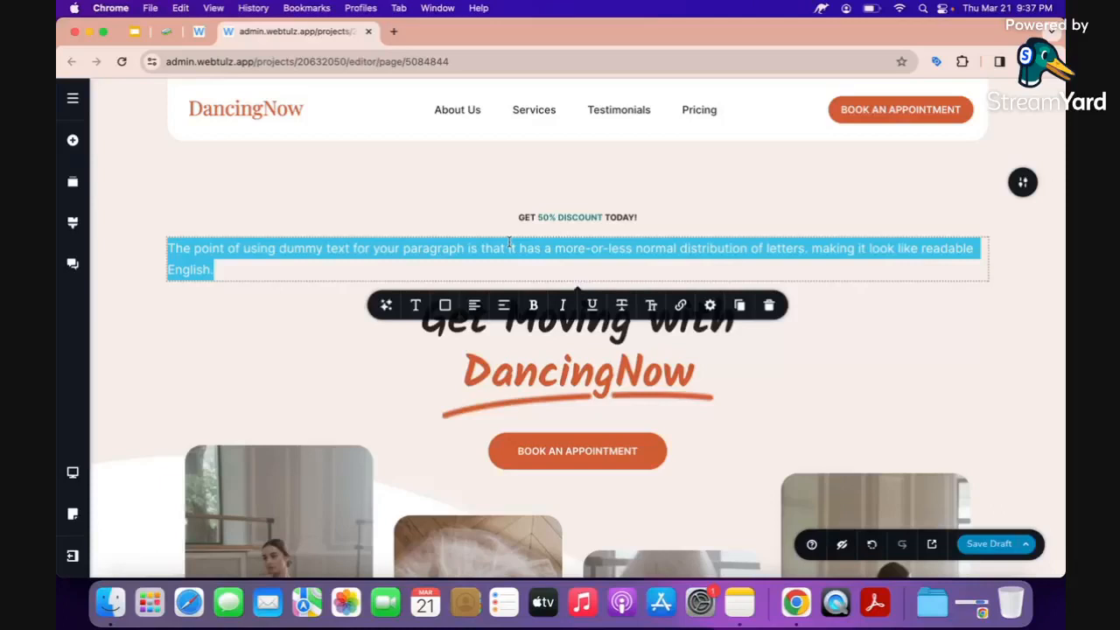
{"action": "type", "text": "Dream H"}
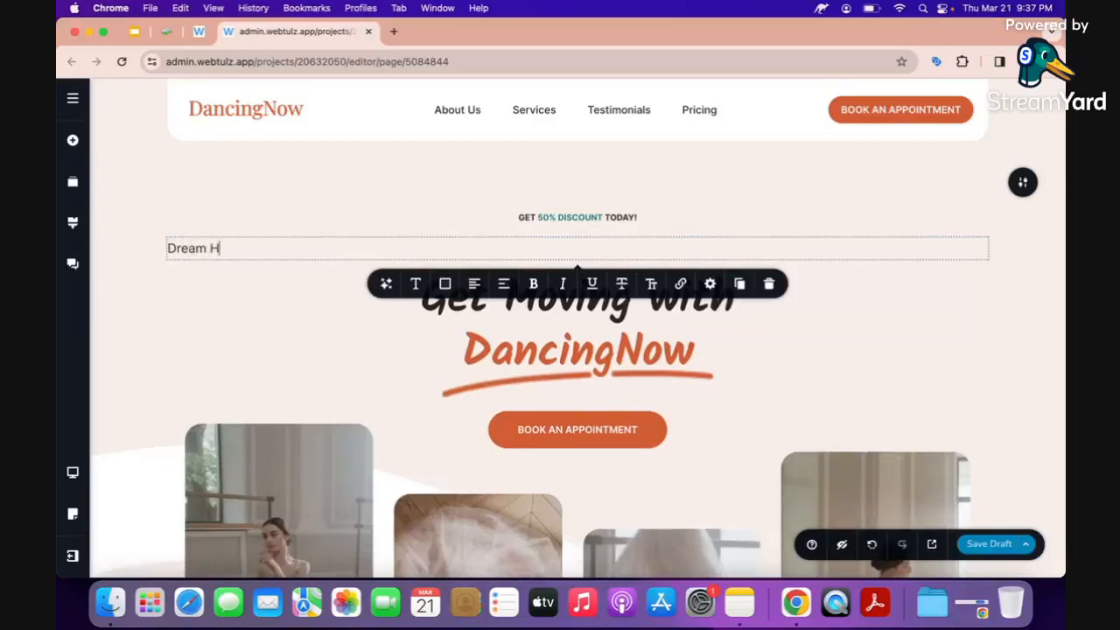
{"action": "type", "text": "ouse L"}
{"action": "key", "text": "BackSpace"}
{"action": "key", "text": "BackSpace"}
{"action": "type", "text": "me Listings"}
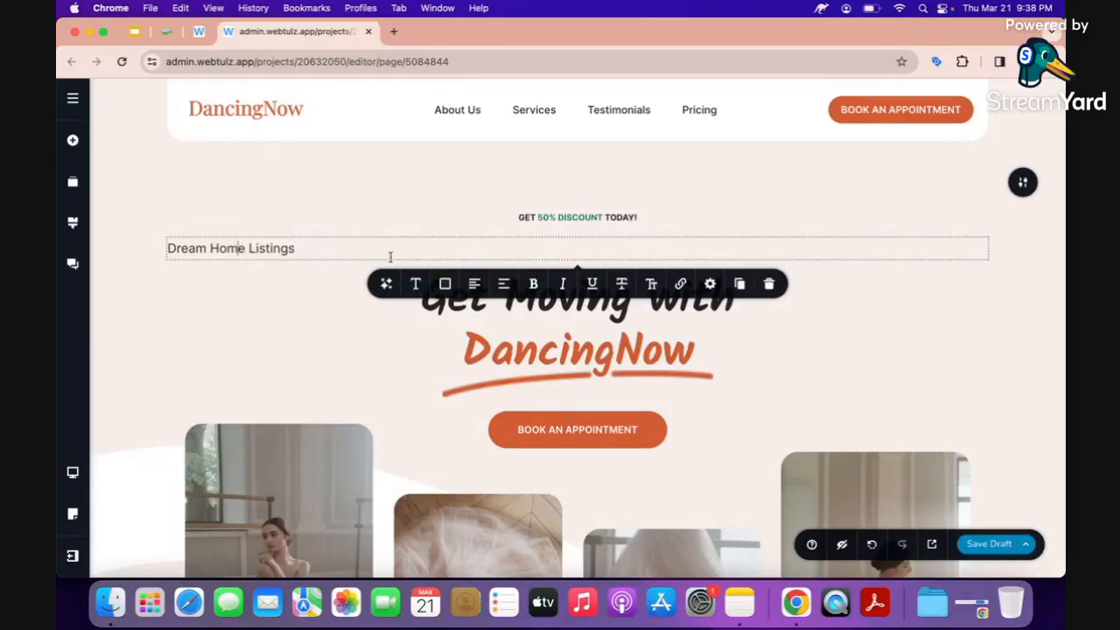
Set the 'Dream Home Listings' text to 20 px and orange.
{"action": "left_click", "coordinate": [416, 284]}
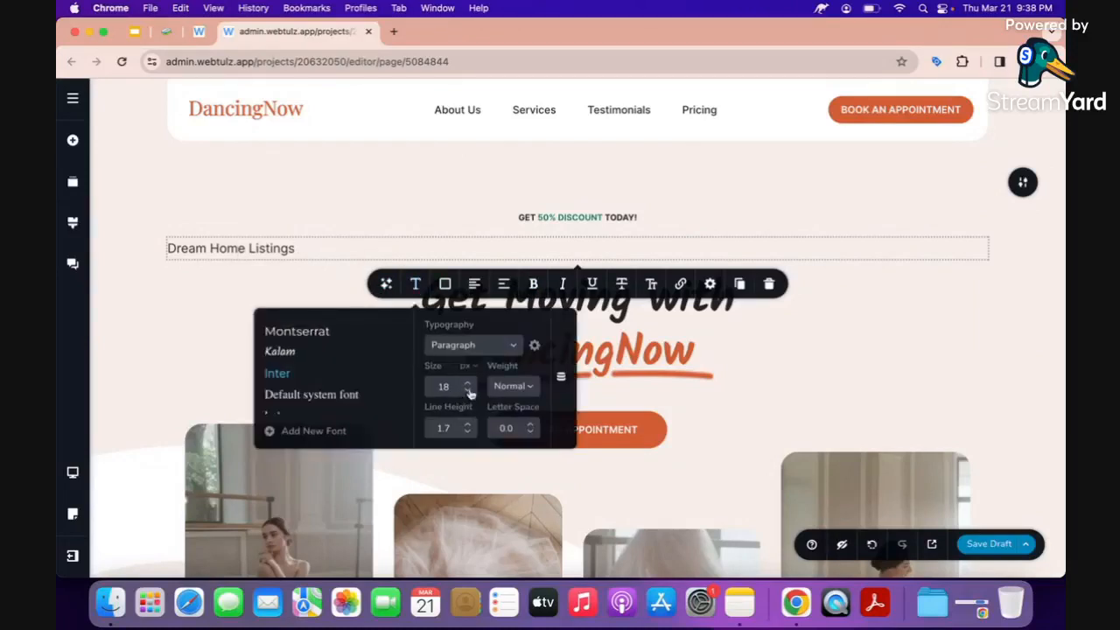
{"action": "left_click", "coordinate": [468, 384]}
{"action": "left_click", "coordinate": [468, 384]}
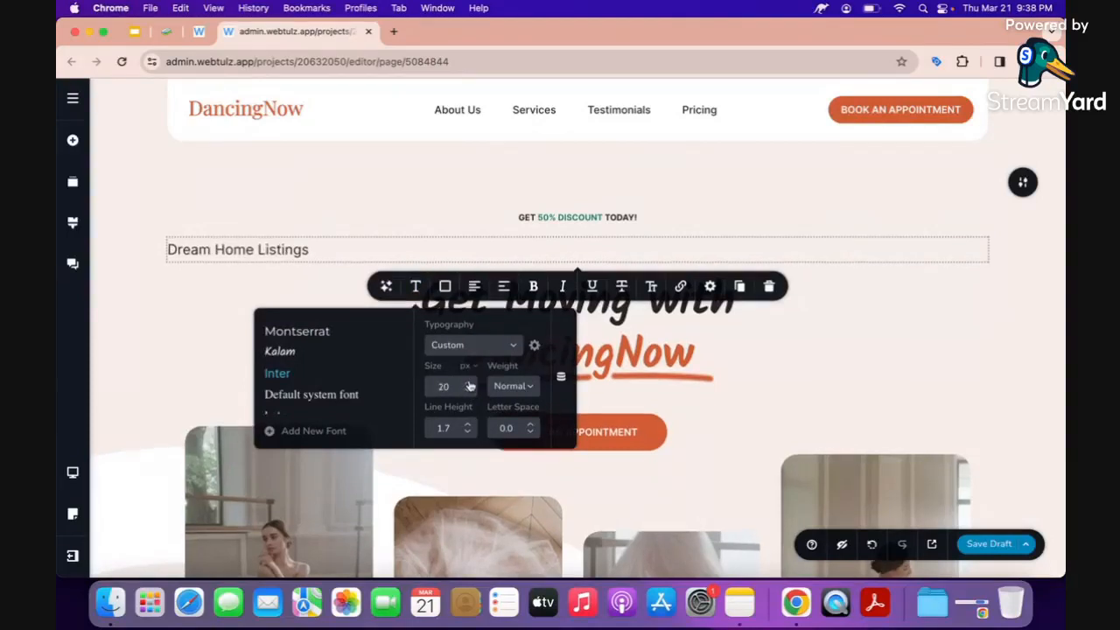
{"action": "left_click", "coordinate": [444, 294]}
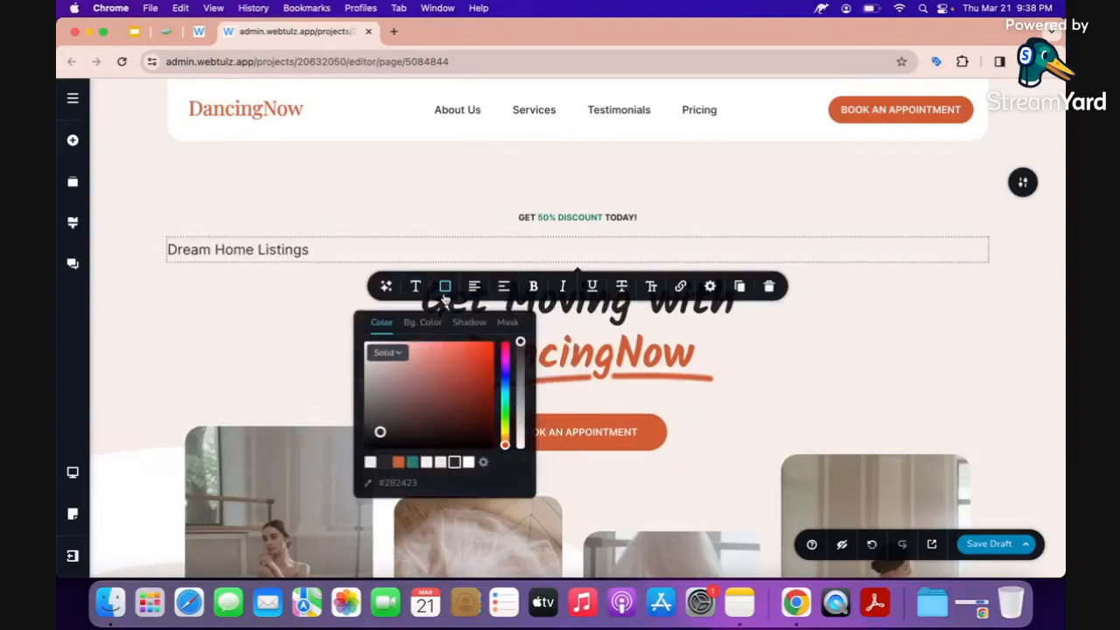
{"action": "left_click", "coordinate": [398, 463]}
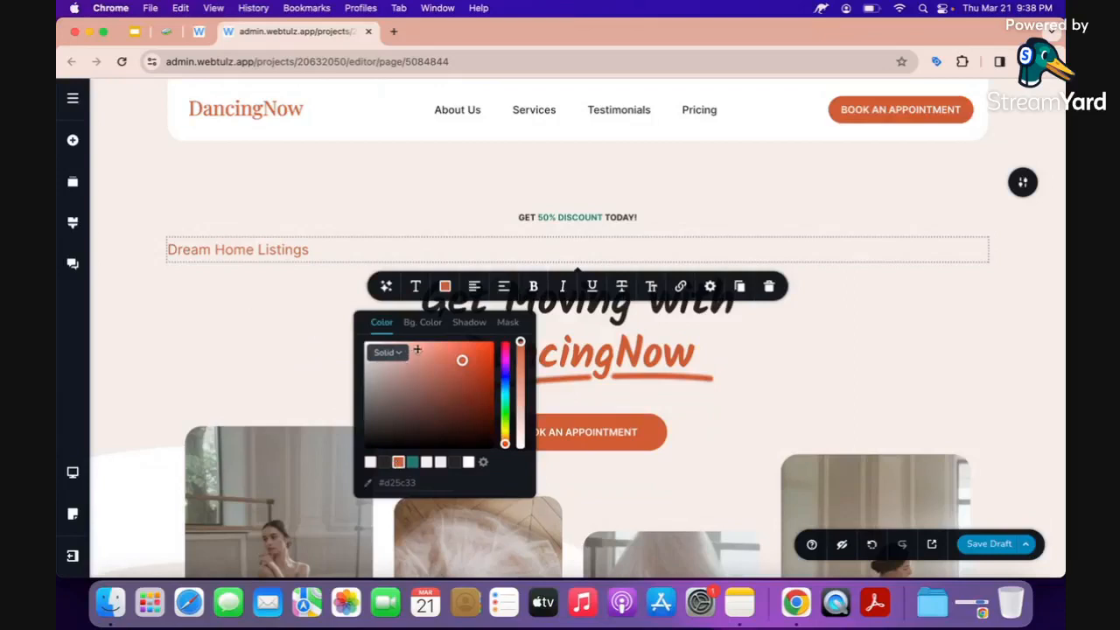
Change the text's font to Montserrat with Semi Bold weight.
{"action": "left_click", "coordinate": [416, 286]}
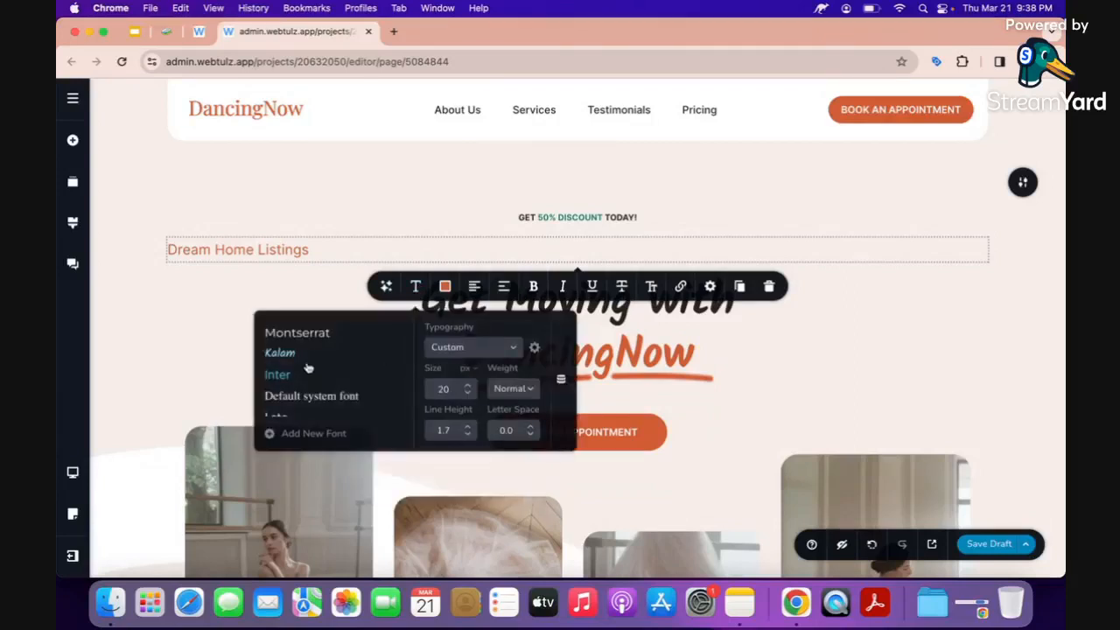
{"action": "left_click", "coordinate": [295, 336]}
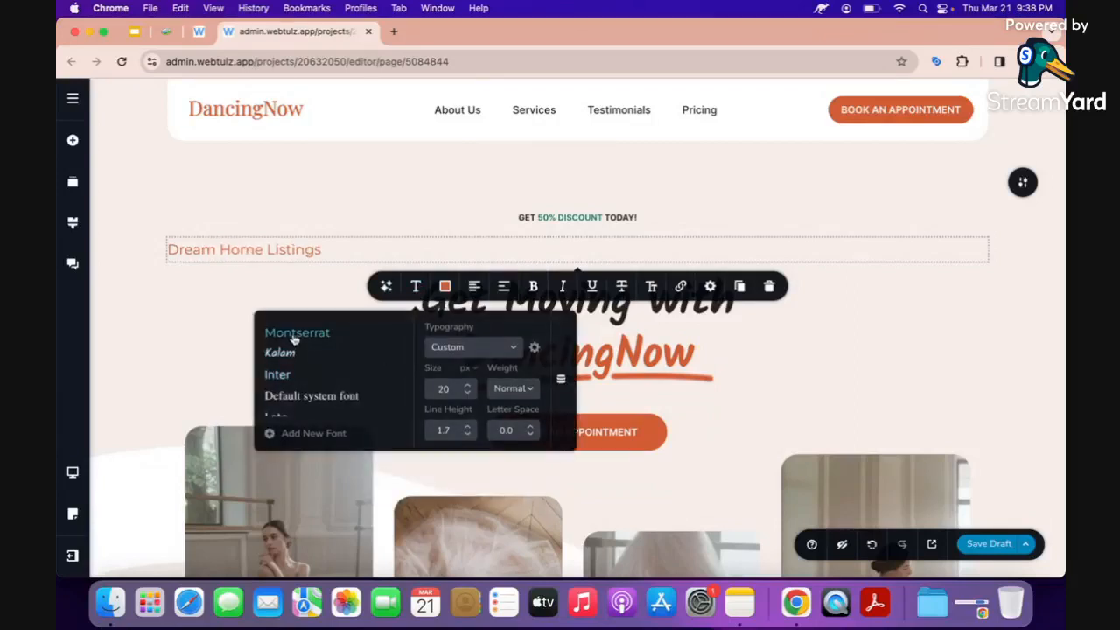
{"action": "left_click", "coordinate": [529, 390]}
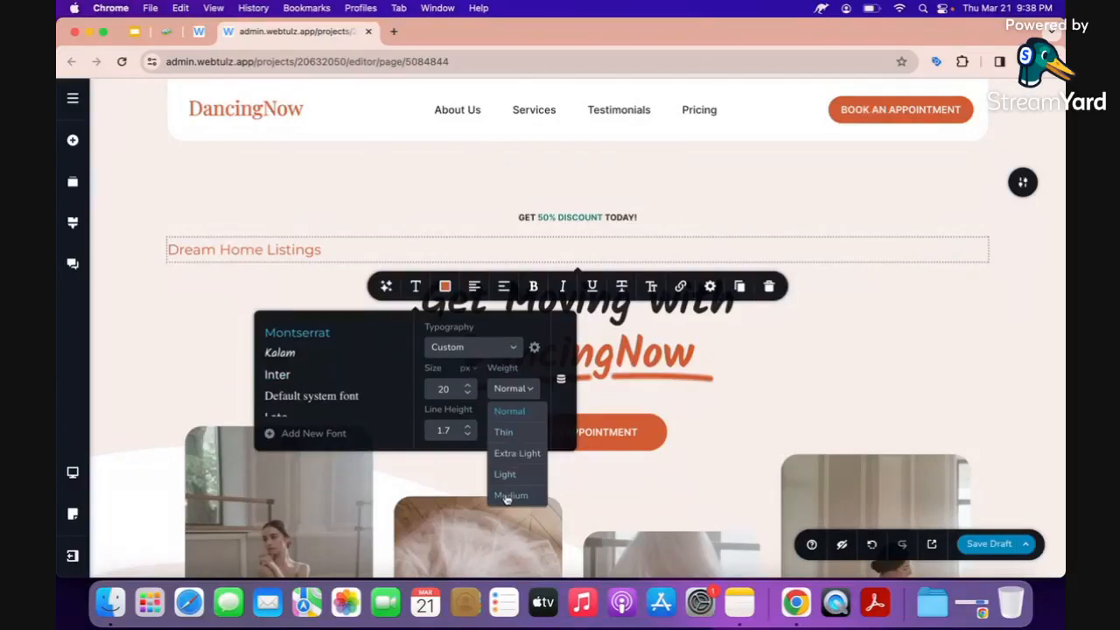
{"action": "scroll", "coordinate": [507, 497], "scroll_direction": "down", "scroll_amount": 2}
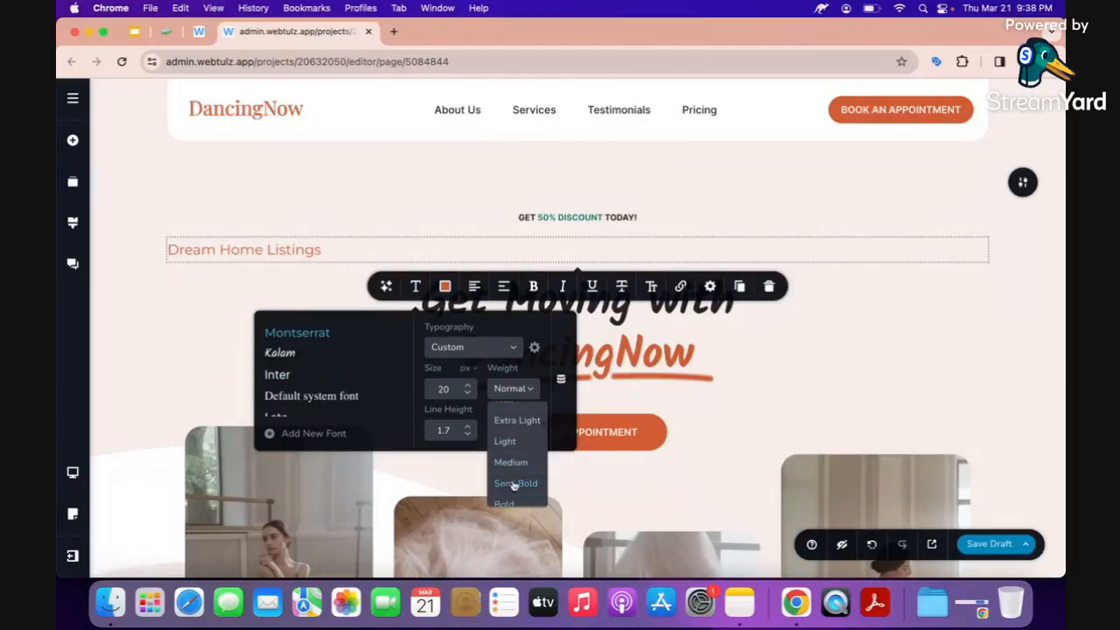
{"action": "left_click", "coordinate": [515, 484]}
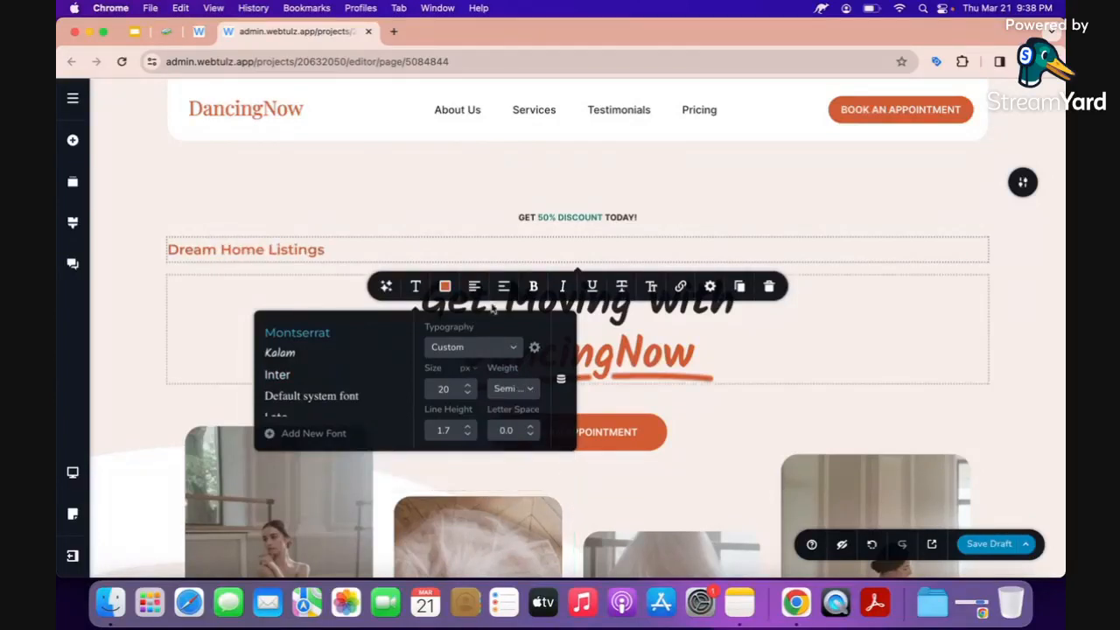
{"action": "left_click", "coordinate": [536, 290]}
Make the text bold, leaving italic and underline off.
{"action": "left_click", "coordinate": [538, 290]}
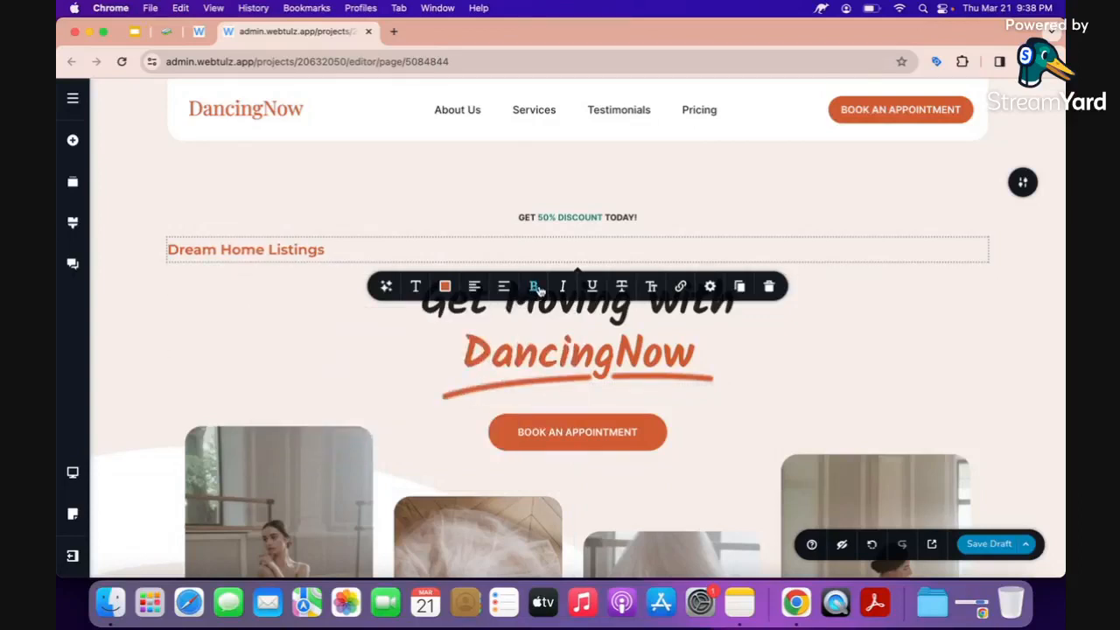
{"action": "left_click", "coordinate": [565, 289]}
{"action": "left_click", "coordinate": [592, 287]}
{"action": "left_click", "coordinate": [564, 290]}
{"action": "left_click", "coordinate": [592, 289]}
{"action": "left_click", "coordinate": [534, 289]}
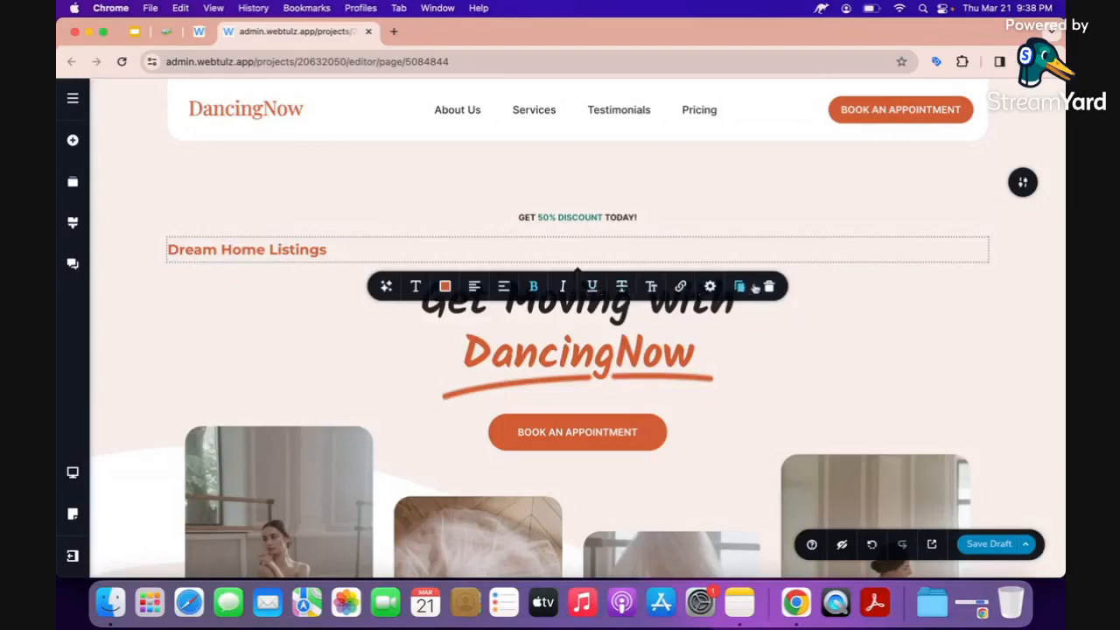
Remove the old DancingNow logo from the header.
{"action": "left_click", "coordinate": [269, 251]}
{"action": "left_click", "coordinate": [253, 118]}
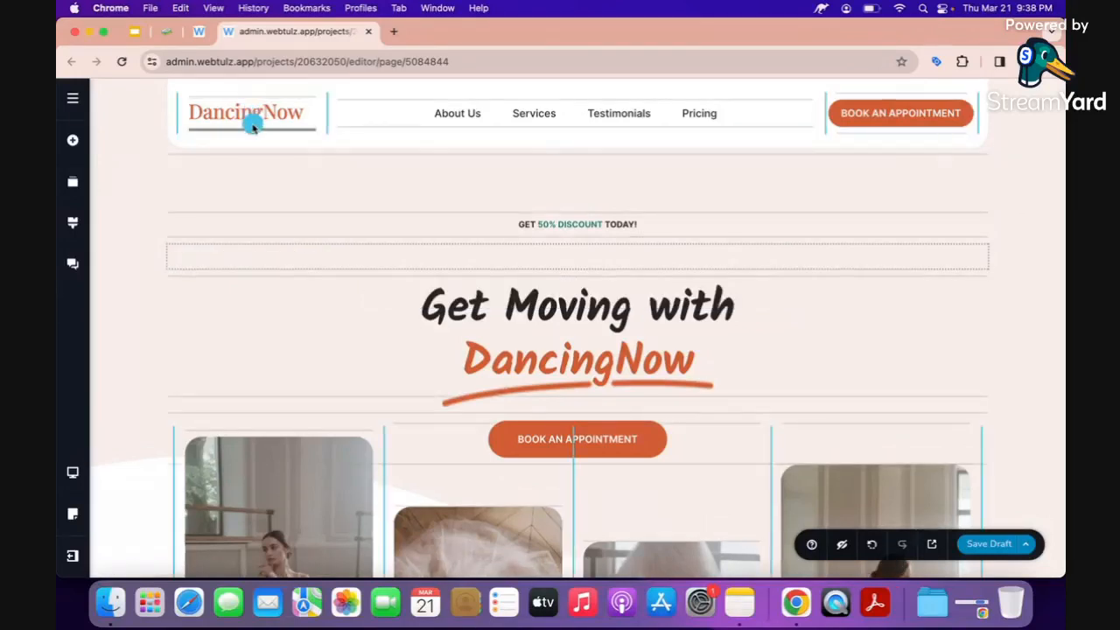
{"action": "left_click", "coordinate": [245, 116]}
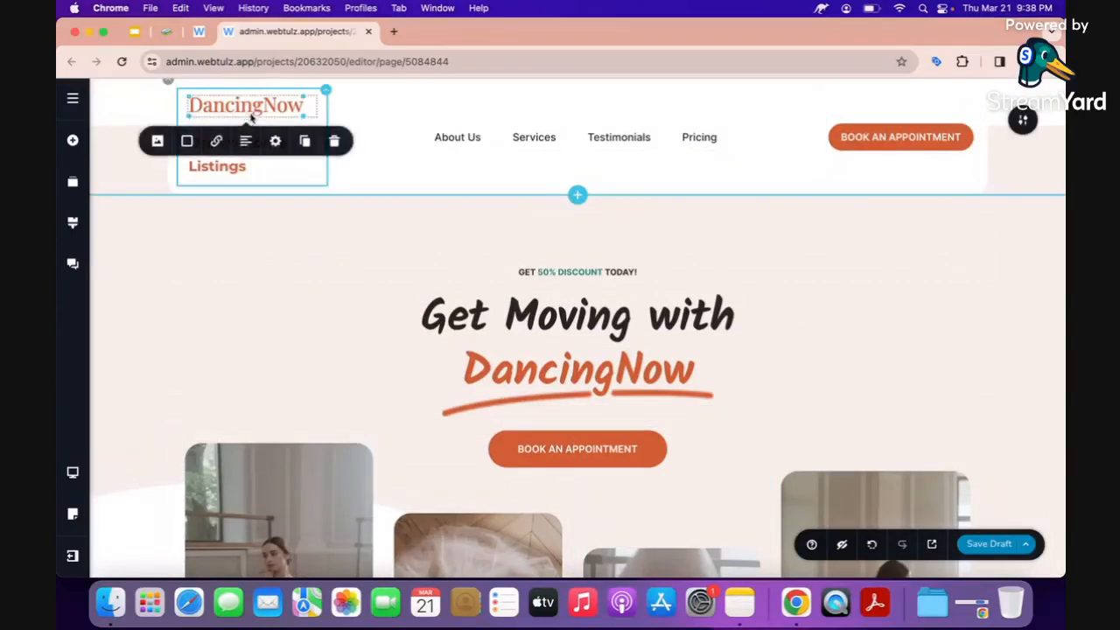
{"action": "left_click", "coordinate": [333, 141]}
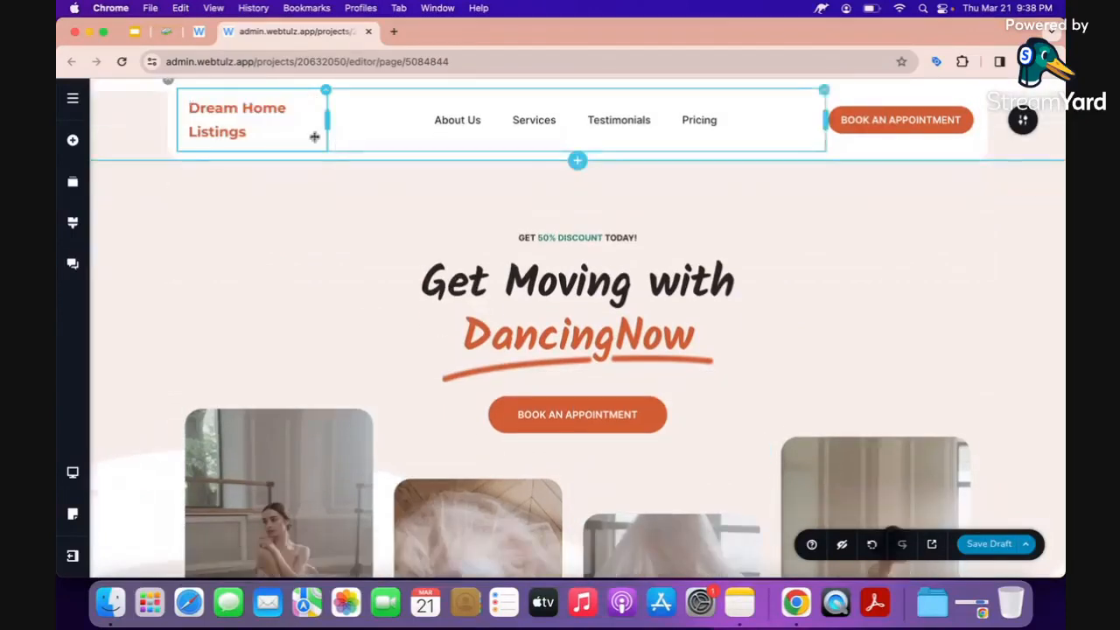
Set the Dream Home Listings header text's line height to 1.0.
{"action": "left_click", "coordinate": [232, 114]}
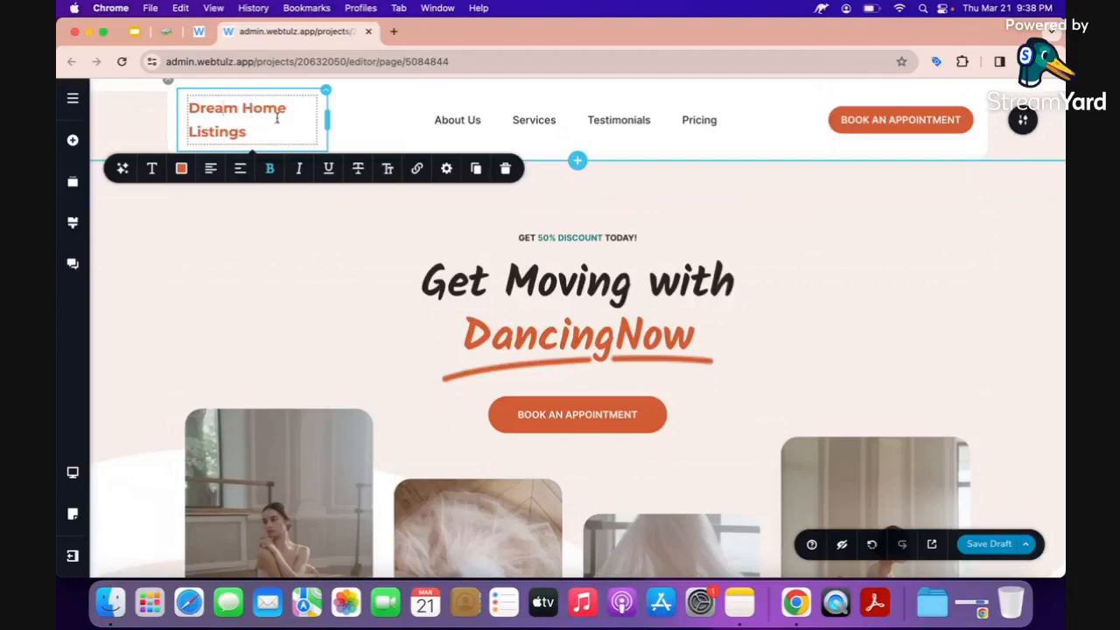
{"action": "left_click", "coordinate": [152, 168]}
{"action": "left_click", "coordinate": [323, 318]}
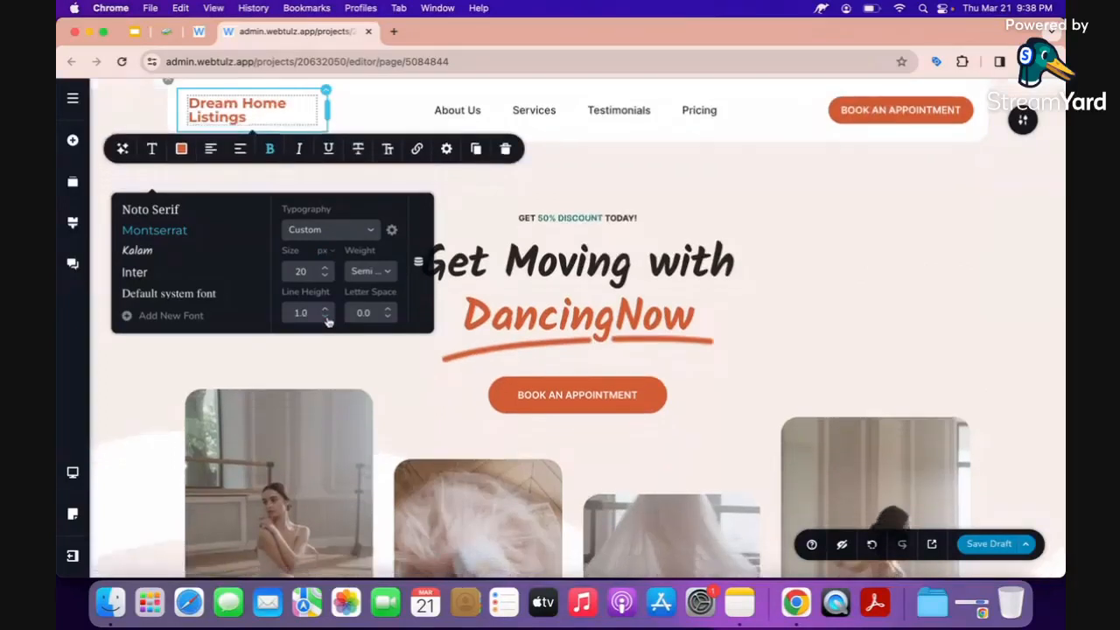
{"action": "left_click", "coordinate": [519, 215]}
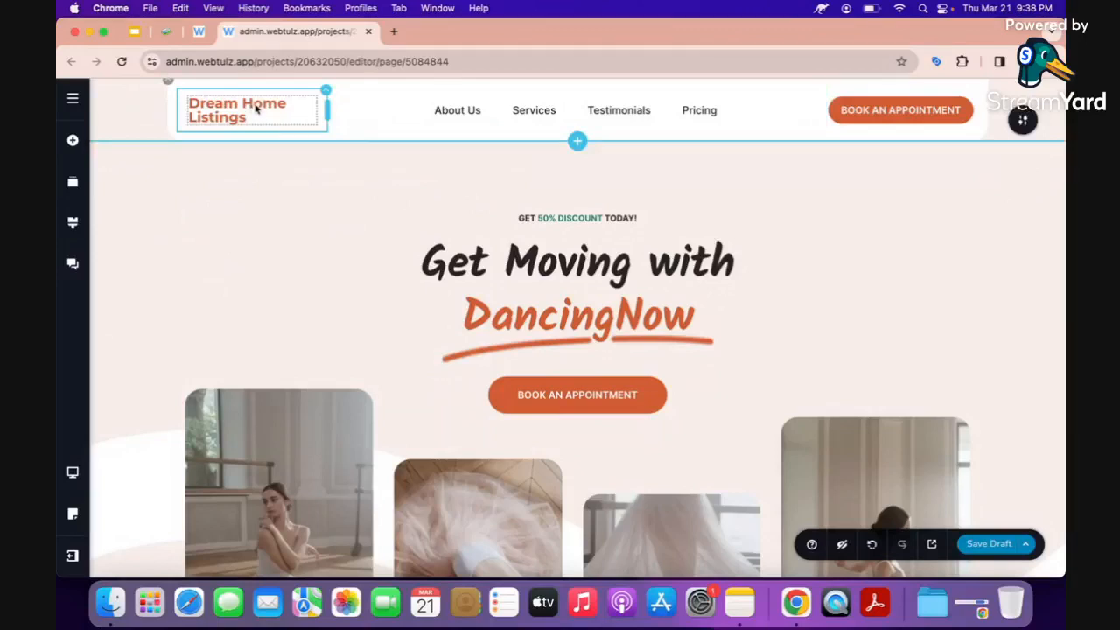
Rename the Services and Pricing menu links to 'Properties' and 'Contact'.
{"action": "left_click", "coordinate": [461, 112]}
{"action": "left_click", "coordinate": [522, 107]}
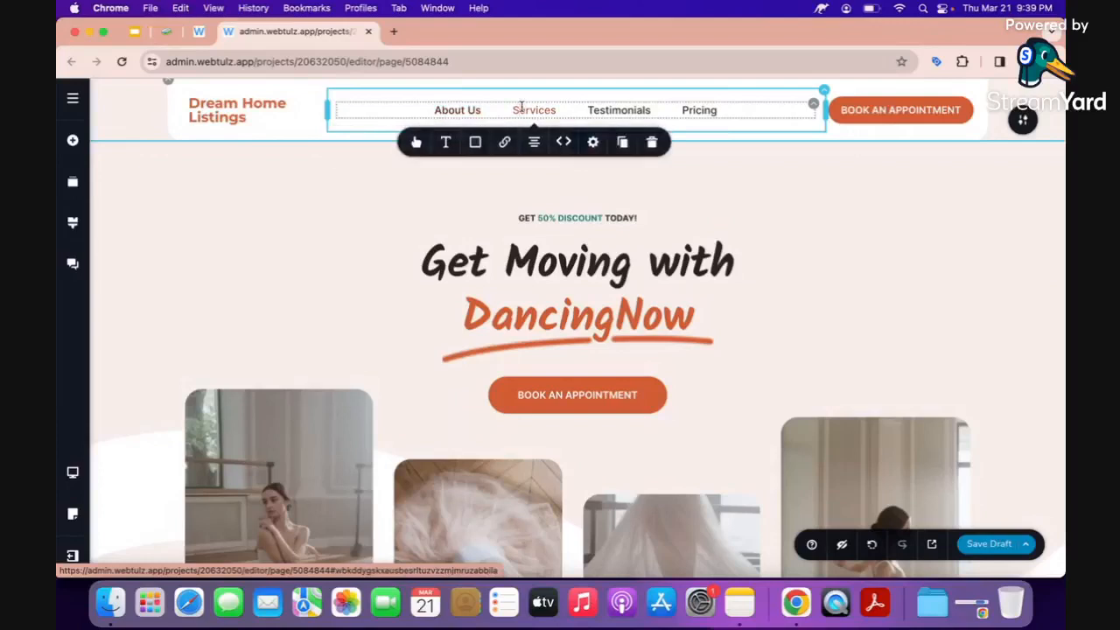
{"action": "double_click", "coordinate": [521, 108]}
{"action": "type", "text": "Prop"}
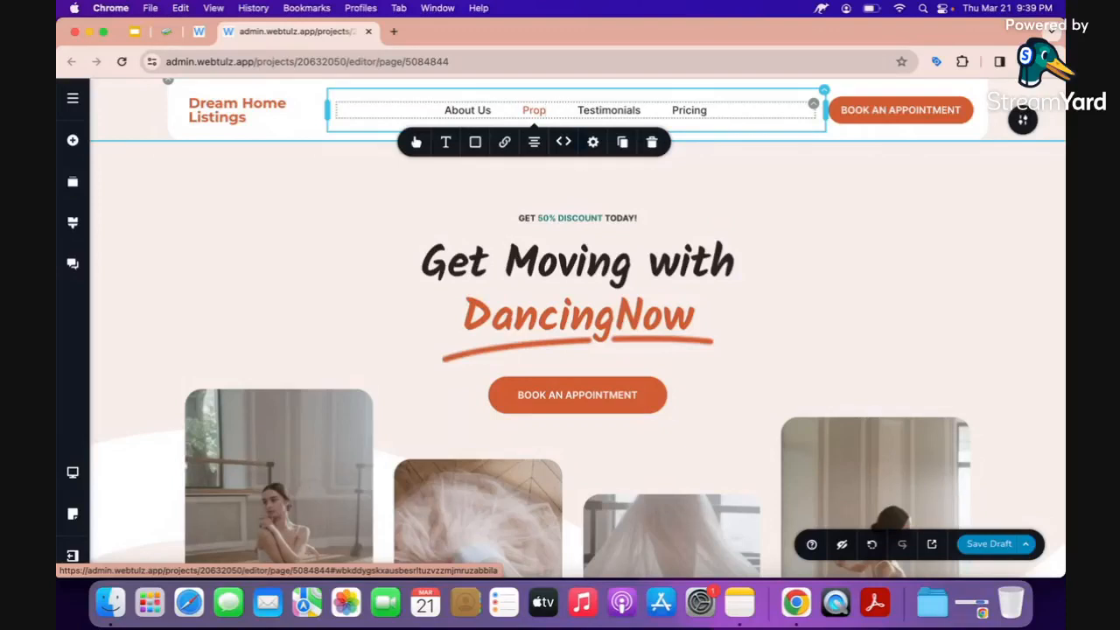
{"action": "type", "text": "erties"}
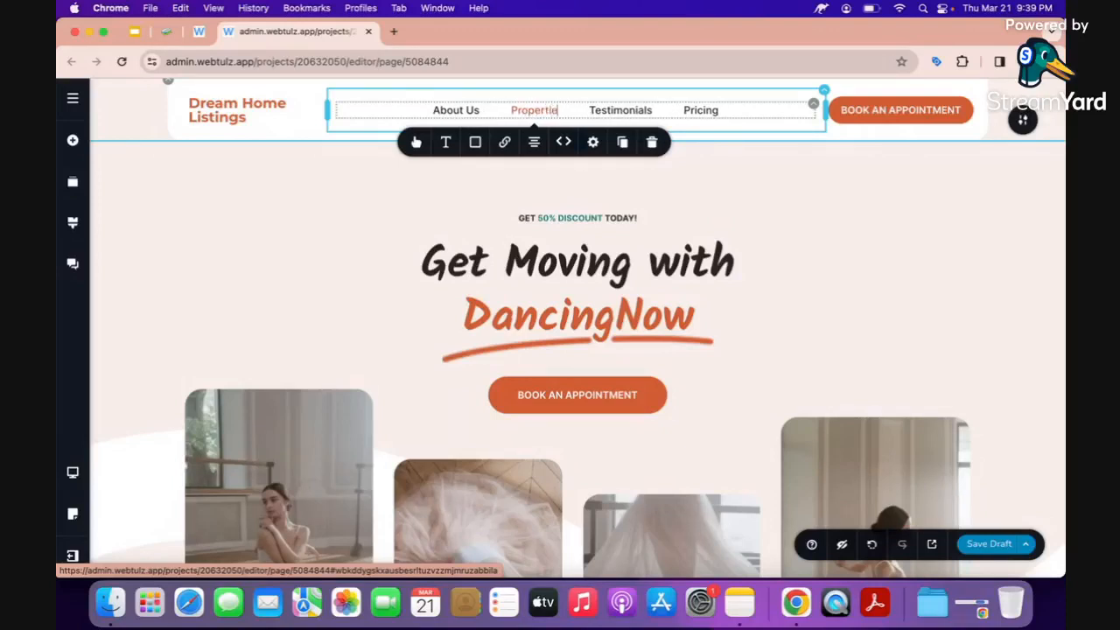
{"action": "left_click", "coordinate": [604, 107]}
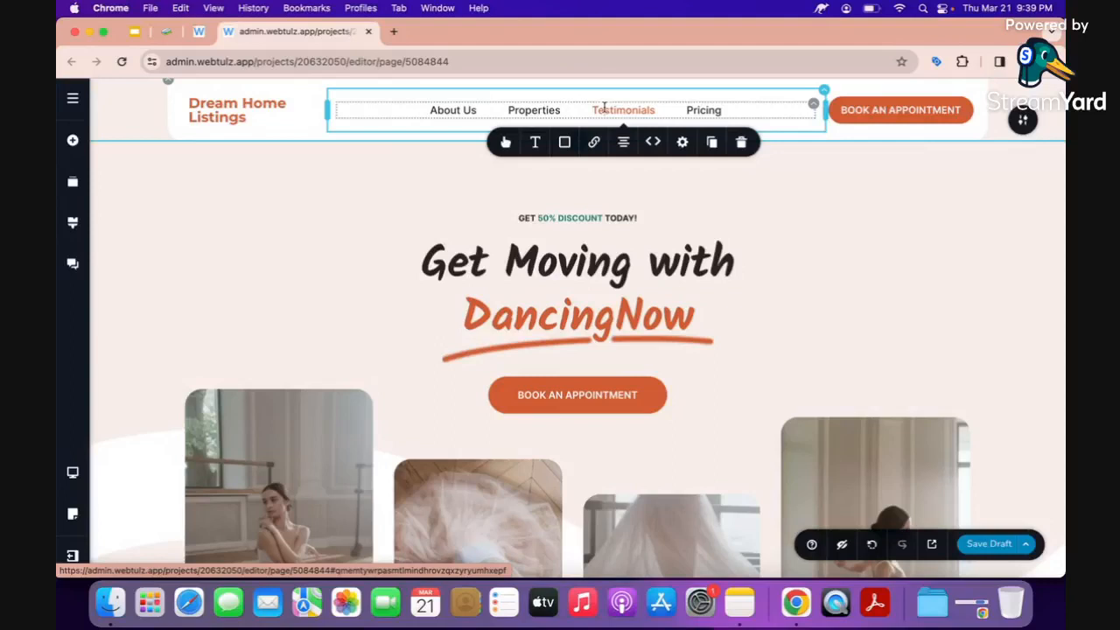
{"action": "double_click", "coordinate": [704, 110]}
{"action": "key", "text": "BackSpace"}
{"action": "type", "text": "Contact"}
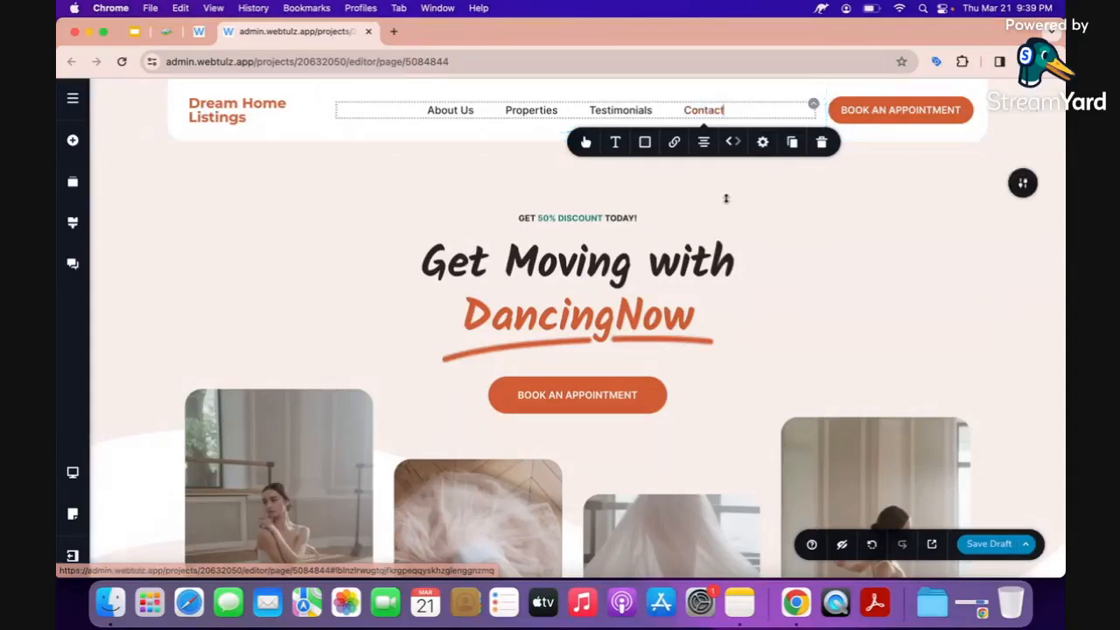
Change the header button's APPOINTMENT word so it reads 'BOOK AN TRIPPING'.
{"action": "left_click", "coordinate": [876, 107]}
{"action": "double_click", "coordinate": [925, 111]}
{"action": "type", "text": "to"}
{"action": "key", "text": "BackSpace"}
{"action": "type", "text": "ripping"}
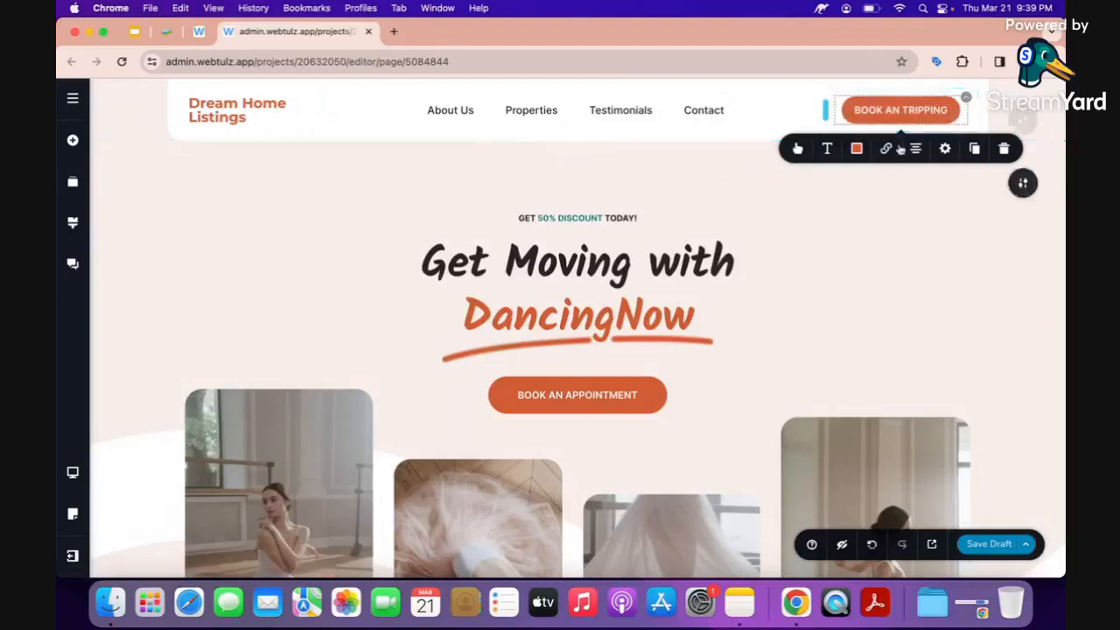
{"action": "left_click", "coordinate": [829, 250]}
Replace the 'GET 50% DISCOUNT TODAY!' line above the hero heading with 'Property Listings'.
{"action": "left_click", "coordinate": [558, 220]}
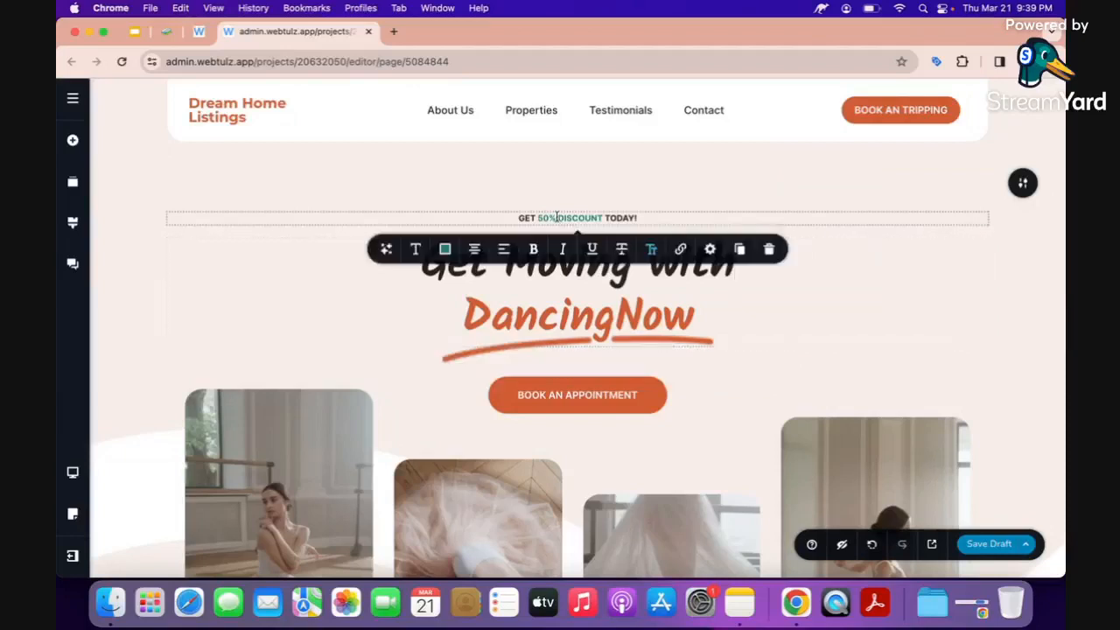
{"action": "triple_click", "coordinate": [560, 218]}
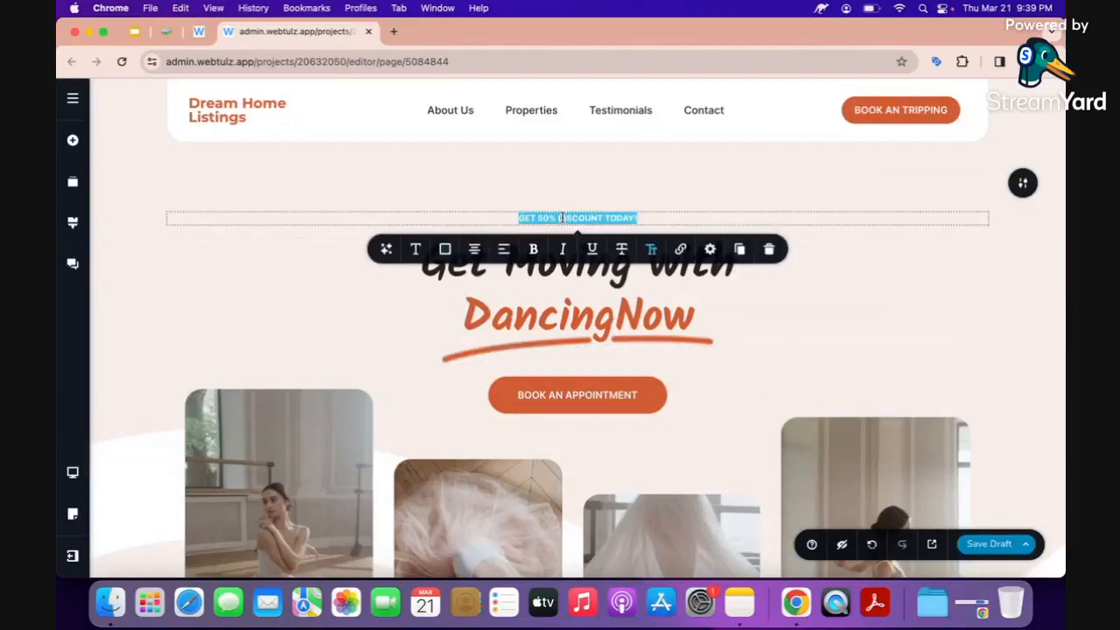
{"action": "key", "text": "BackSpace"}
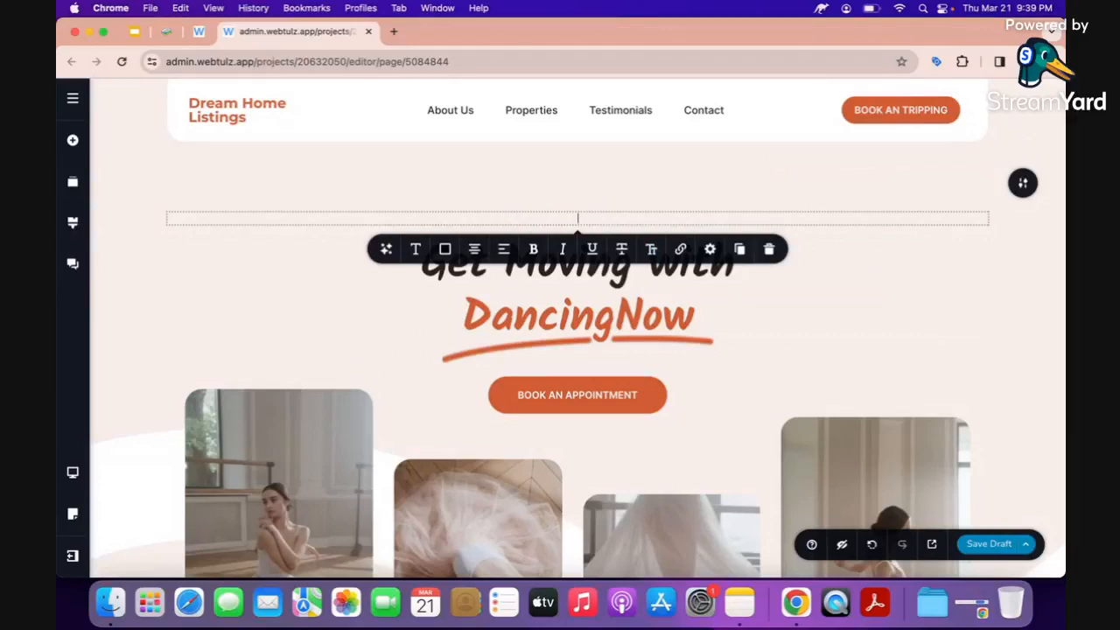
{"action": "type", "text": "Property Listings"}
{"action": "left_click", "coordinate": [562, 326]}
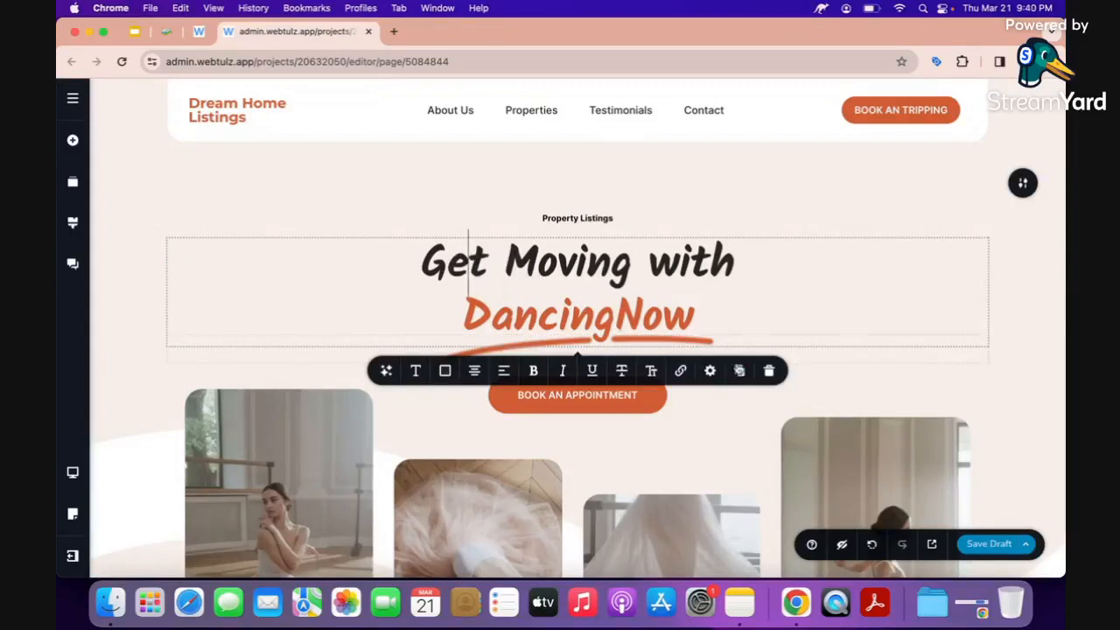
Duplicate the 'Get Moving with DancingNow' hero heading and select the upper copy.
{"action": "left_click", "coordinate": [741, 371]}
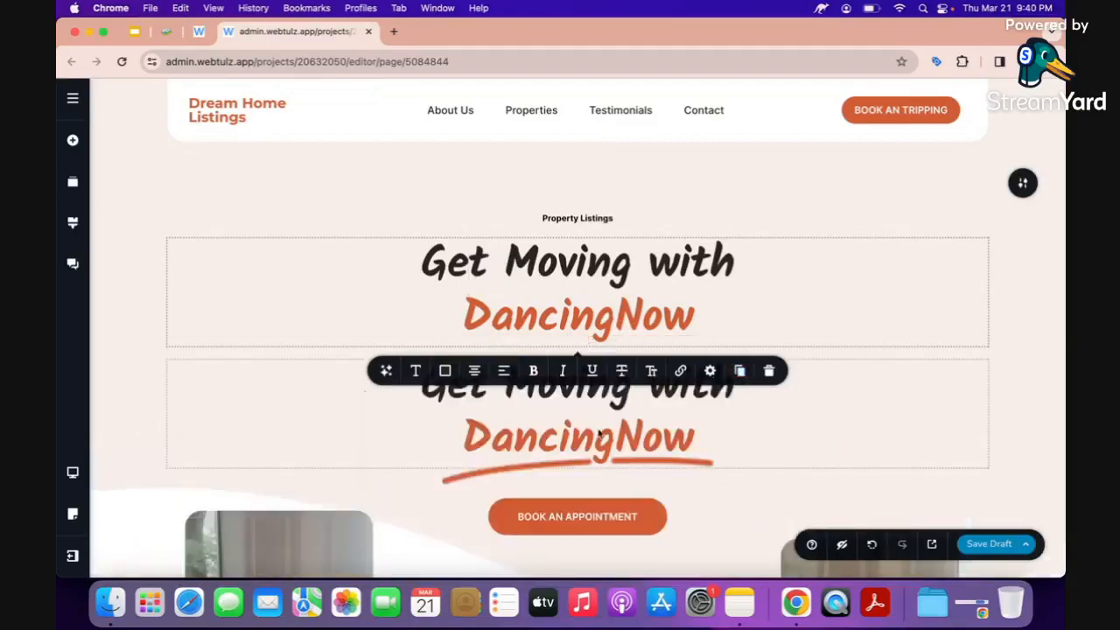
{"action": "left_click", "coordinate": [446, 268]}
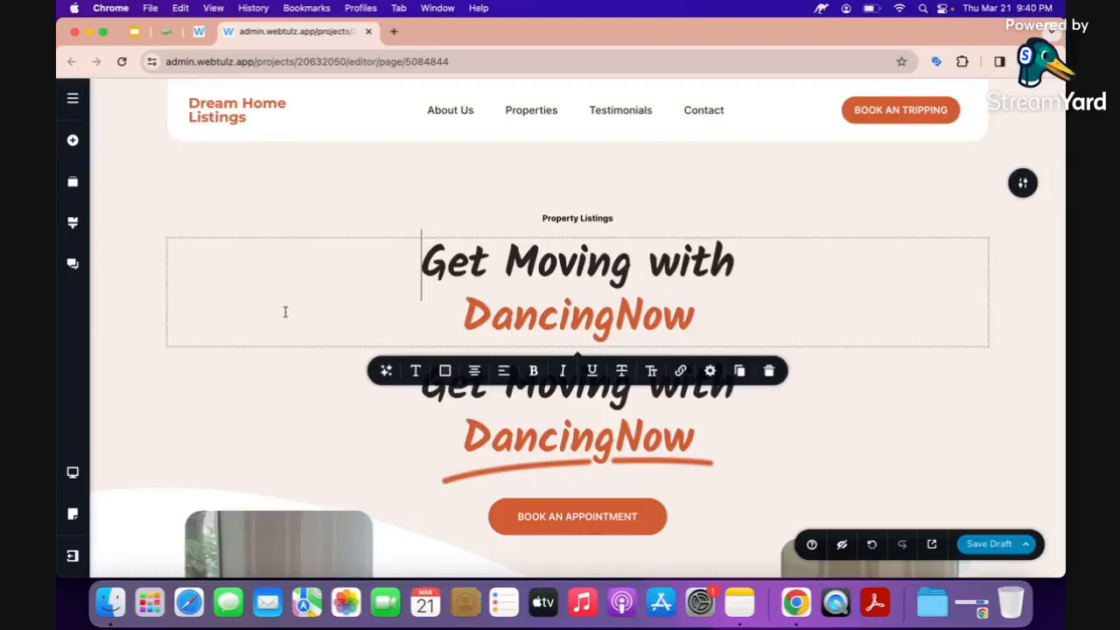
{"action": "left_click", "coordinate": [387, 372]}
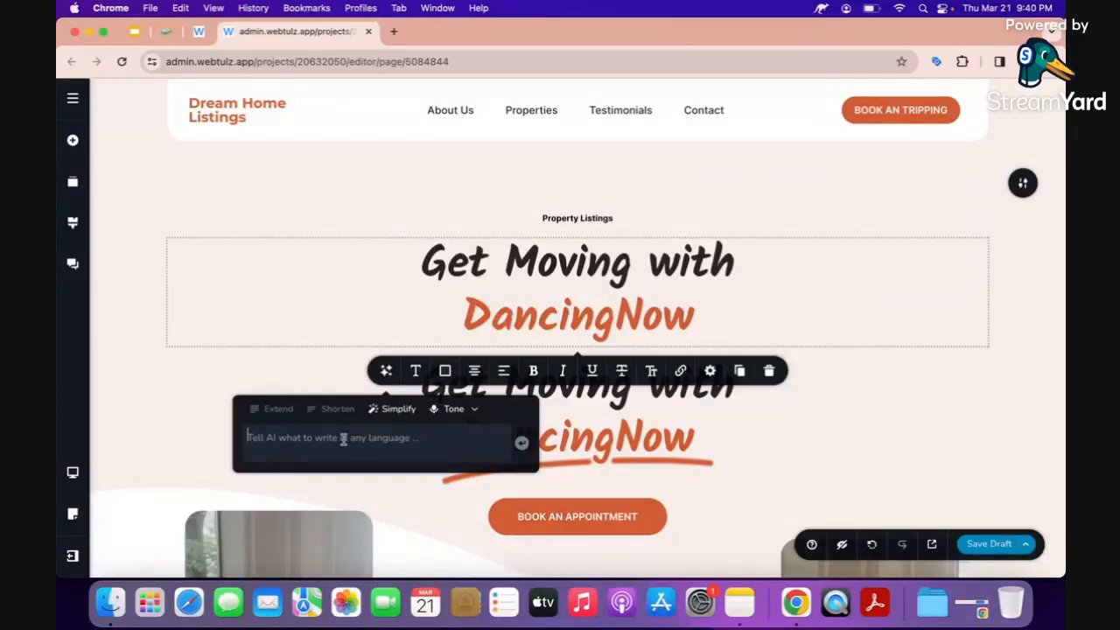
Prompt the AI assistant for a condominium-selling headline, yielding 'Stunning Condominiums for Sale: Your Dream Home Awaits!'.
{"action": "type", "text": "give me"}
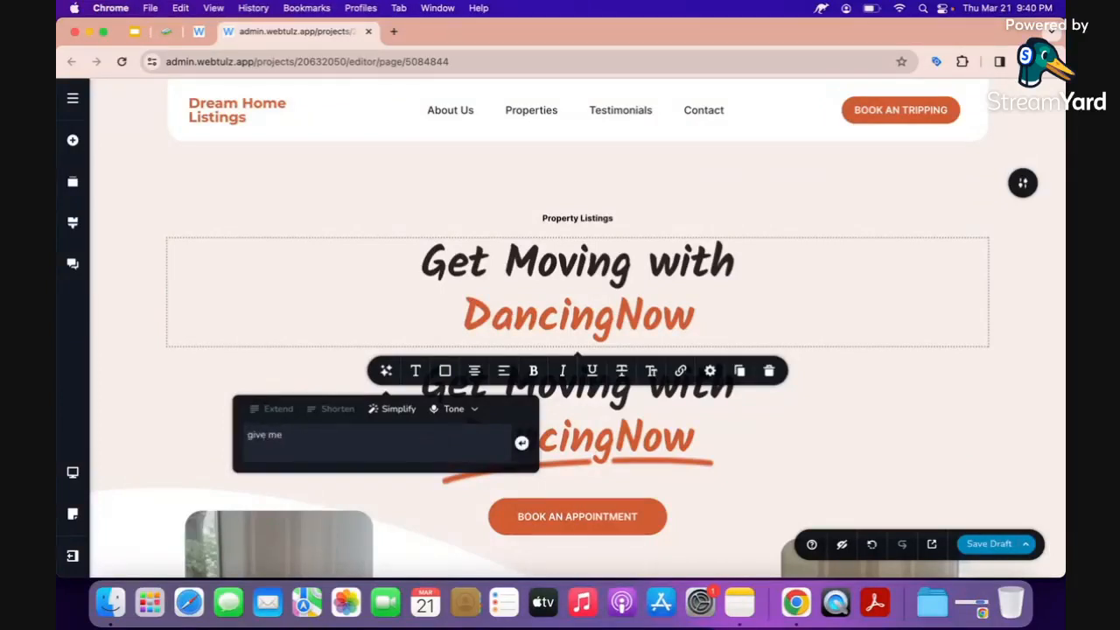
{"action": "type", "text": " a heal"}
{"action": "key", "text": "BackSpace"}
{"action": "type", "text": "dline to"}
{"action": "type", "text": "p"}
{"action": "type", "text": "or"}
{"action": "type", "text": ":"}
{"action": "type", "text": ": see"}
{"action": "type", "text": "lin"}
{"action": "type", "text": "ling"}
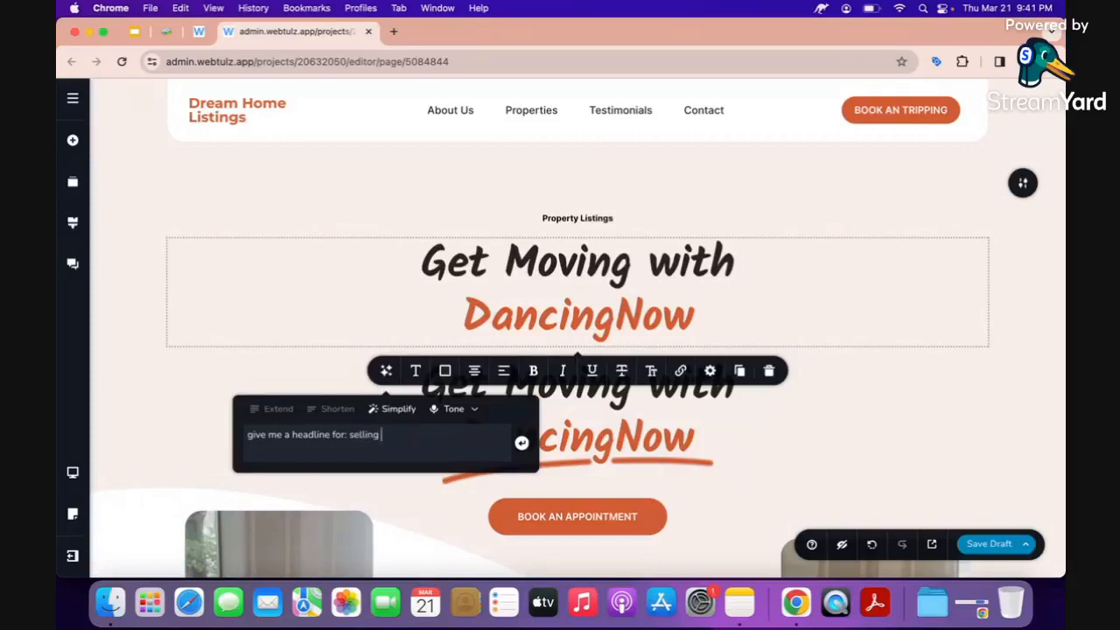
{"action": "type", "text": " condominiums."}
{"action": "key", "text": "Return"}
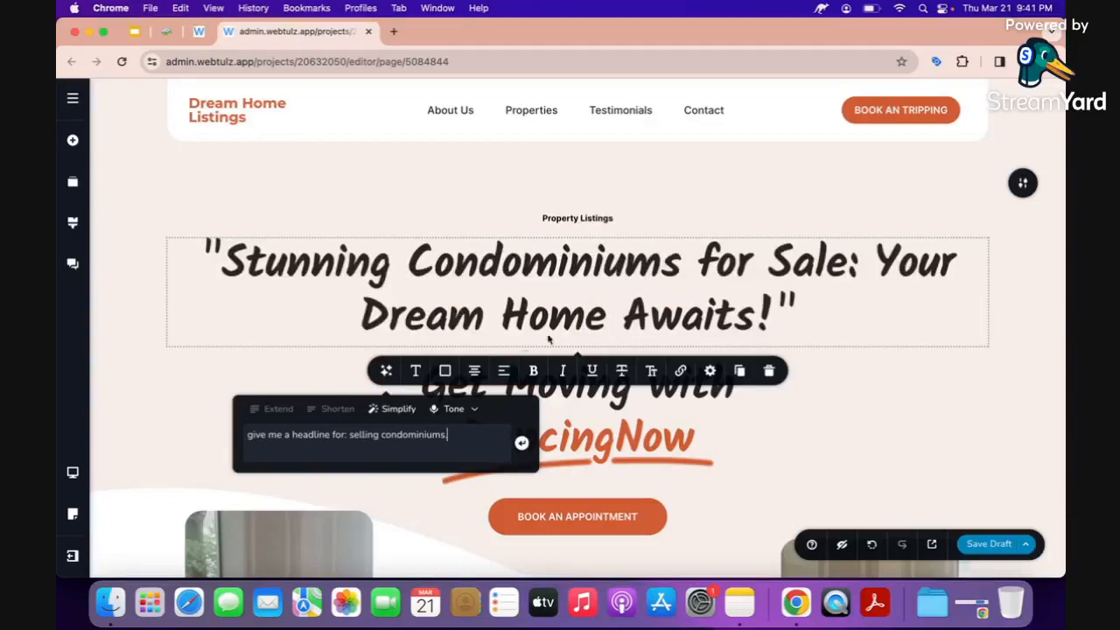
Delete the headline's opening quote and break it so 'Your Dream Home Awaits!' starts line two.
{"action": "left_click", "coordinate": [290, 266]}
{"action": "left_click", "coordinate": [222, 264]}
{"action": "key", "text": "BackSpace"}
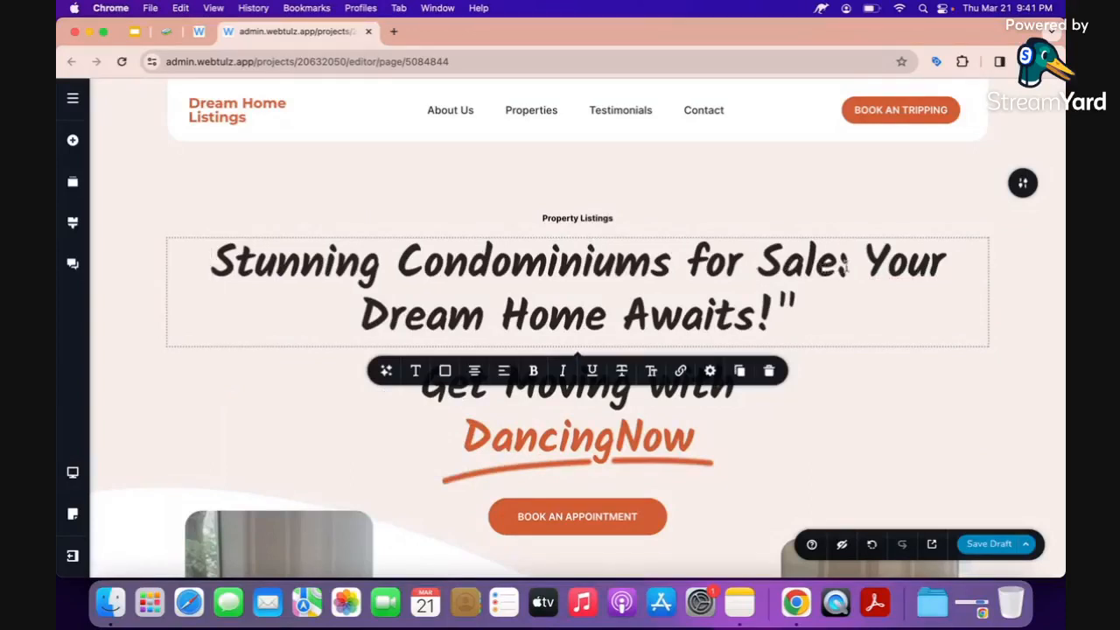
{"action": "left_click", "coordinate": [875, 262]}
{"action": "key", "text": "Left"}
{"action": "key", "text": "Return"}
Select the headline's second line, 'Your Dream Home Awaits!'.
{"action": "triple_click", "coordinate": [826, 298]}
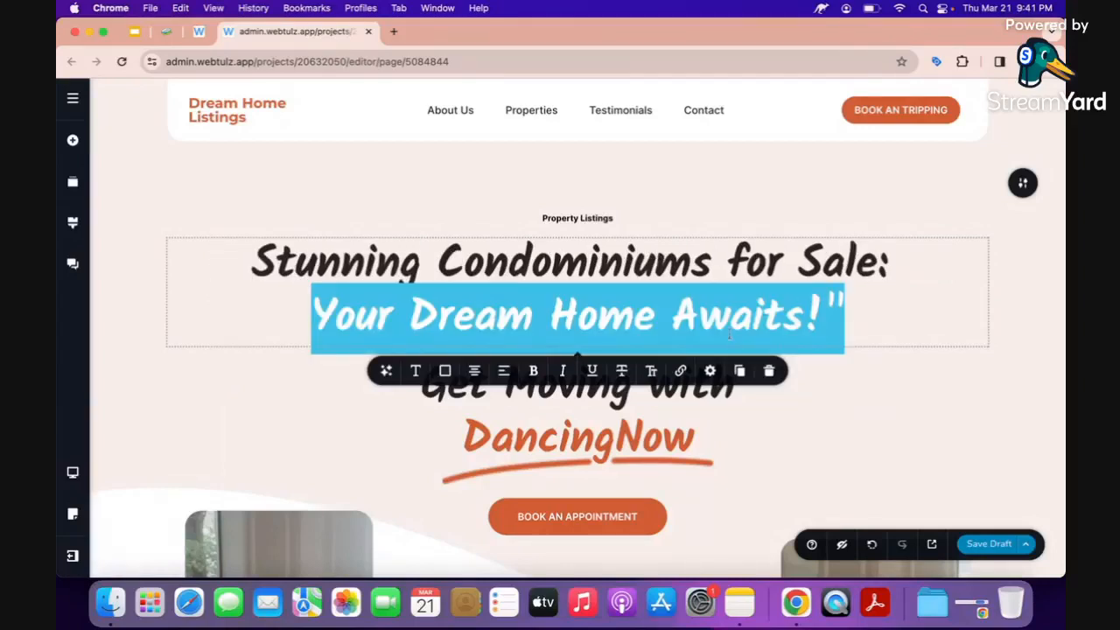
{"action": "double_click", "coordinate": [457, 328]}
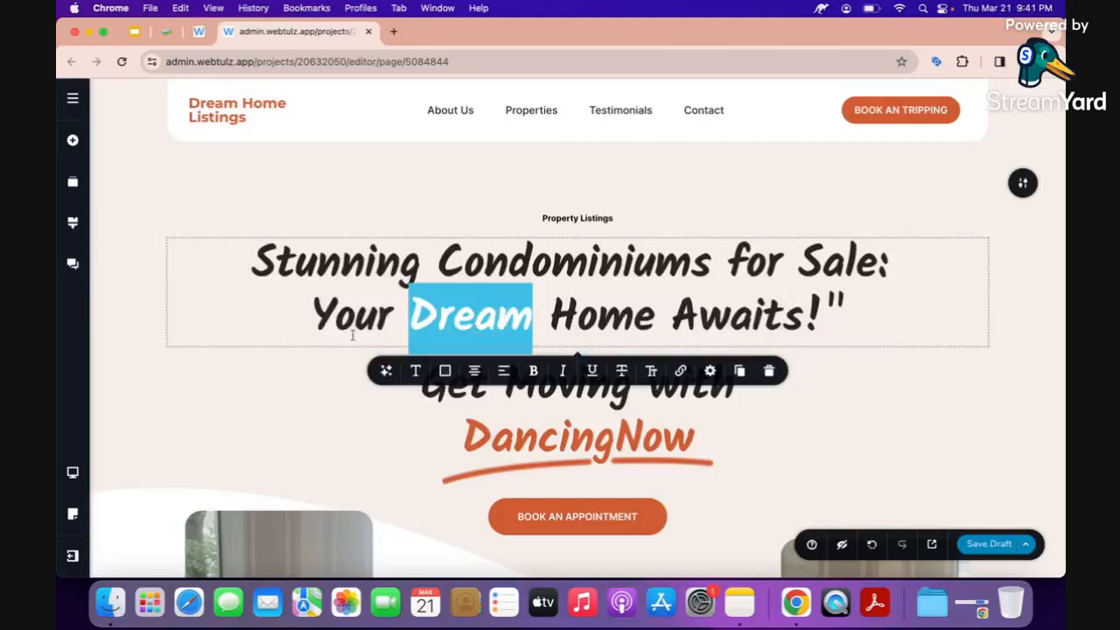
{"action": "left_click_drag", "start_coordinate": [313, 328], "coordinate": [669, 335]}
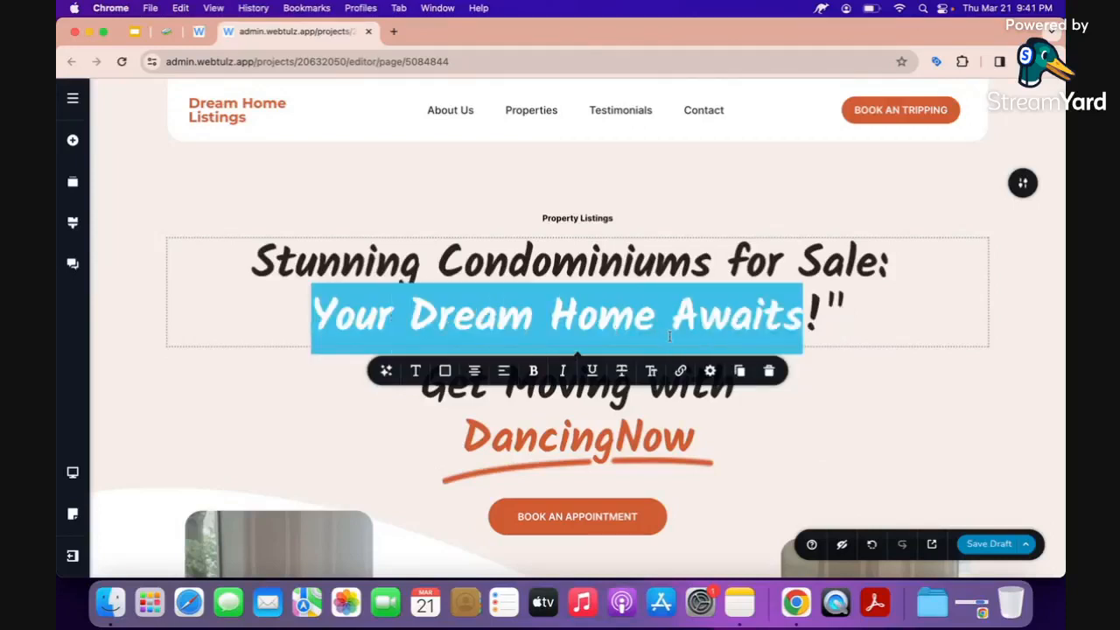
{"action": "left_click_drag", "start_coordinate": [761, 333], "coordinate": [817, 317]}
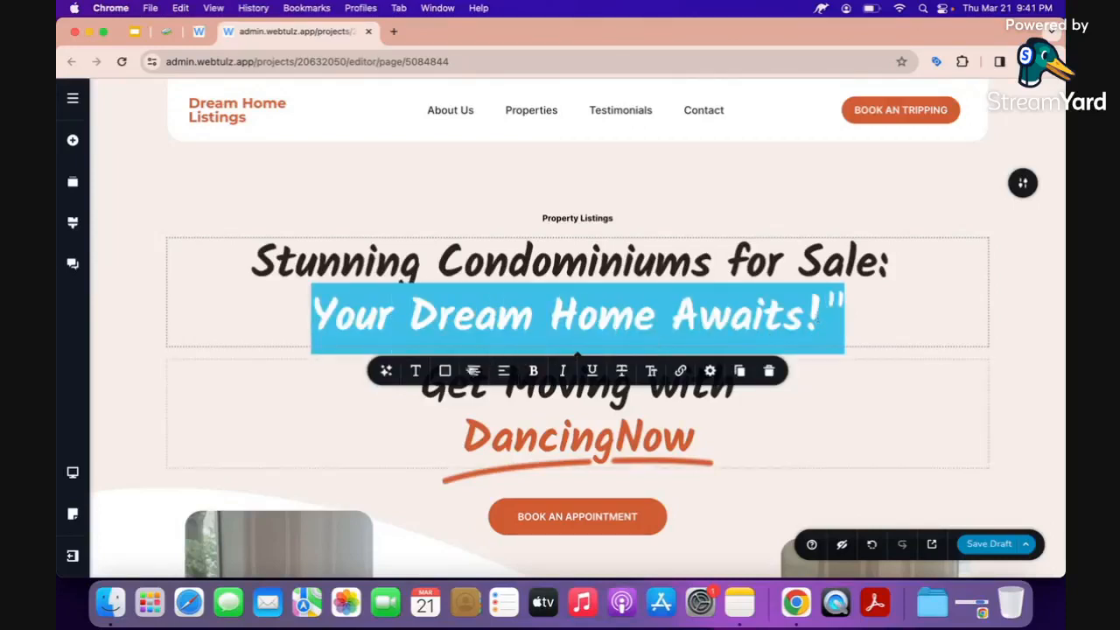
{"action": "left_click", "coordinate": [444, 370]}
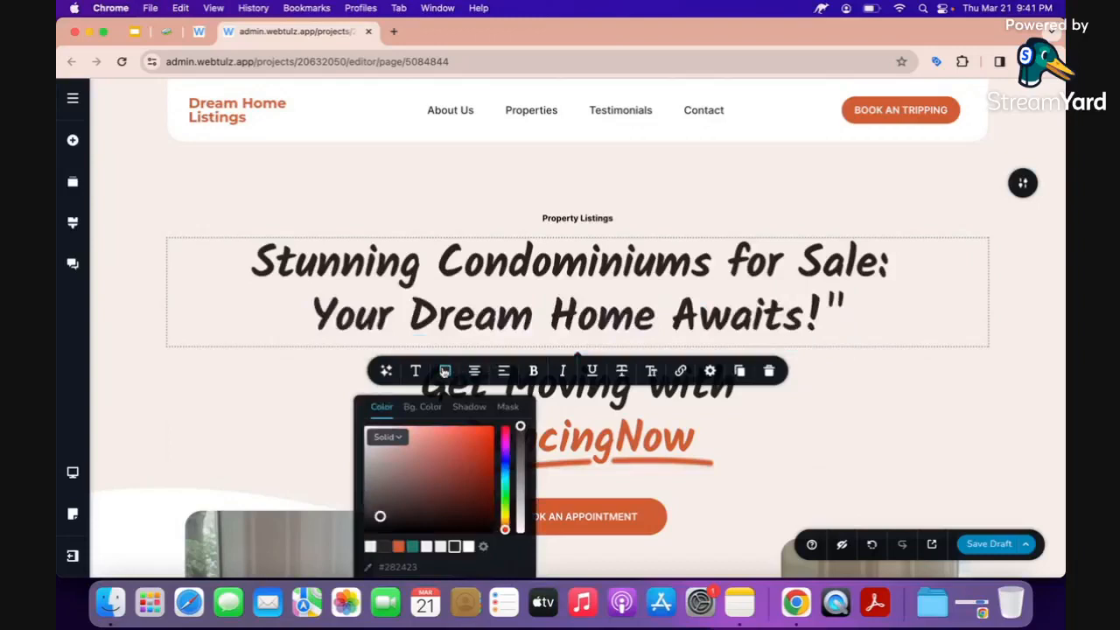
Colour the second headline line orange and delete its closing quote mark.
{"action": "left_click", "coordinate": [398, 547]}
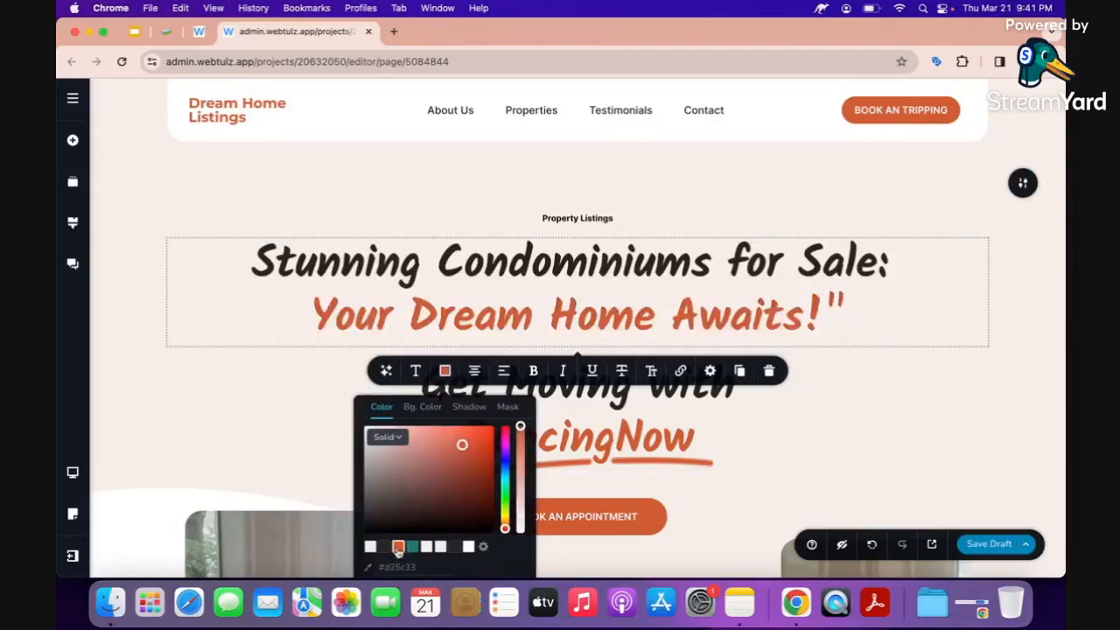
{"action": "left_click", "coordinate": [845, 315]}
{"action": "key", "text": "BackSpace"}
Delete the leftover 'Get Moving with DancingNow' heading block.
{"action": "left_click", "coordinate": [982, 388]}
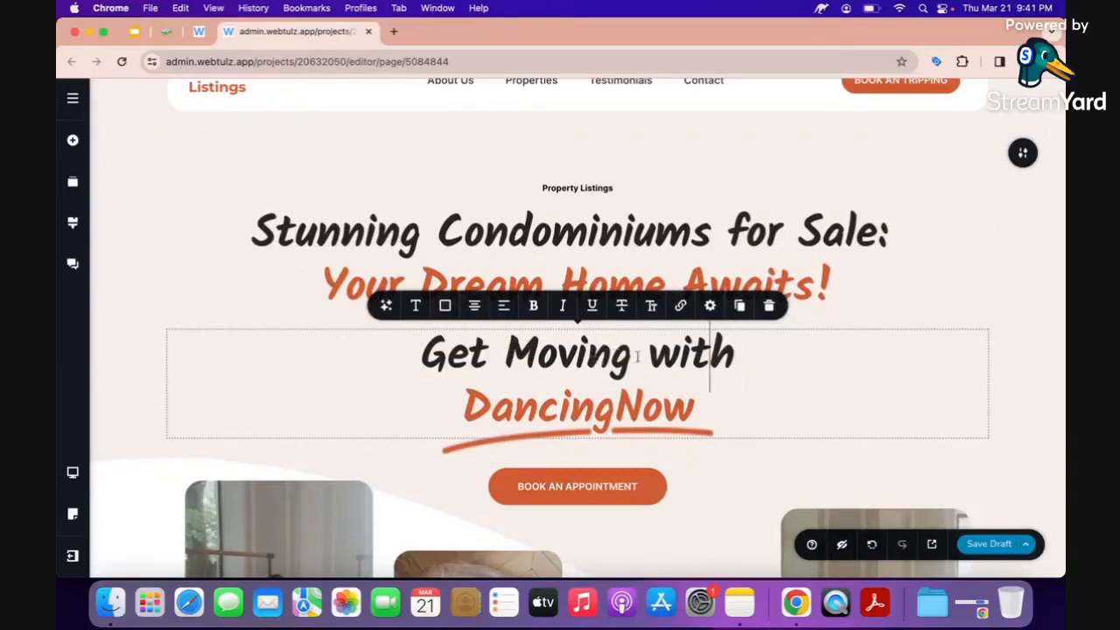
{"action": "left_click", "coordinate": [770, 306]}
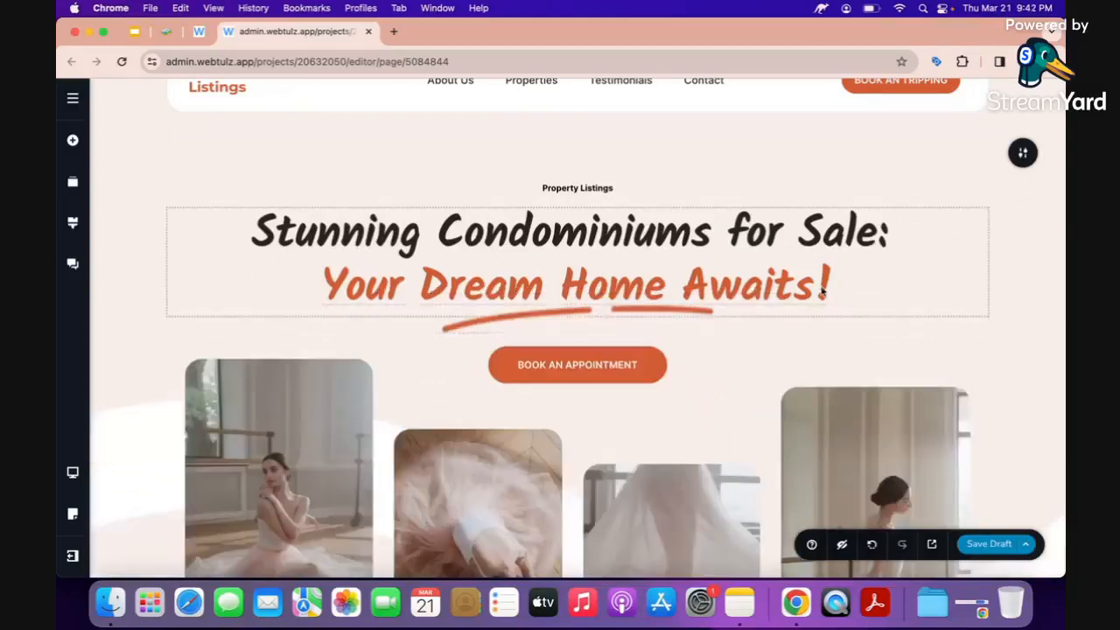
{"action": "double_click", "coordinate": [599, 366]}
Change the header button back to 'BOOK AN APPOINTMENT' and widen it to the left.
{"action": "scroll", "coordinate": [599, 368], "scroll_direction": "up", "scroll_amount": 1}
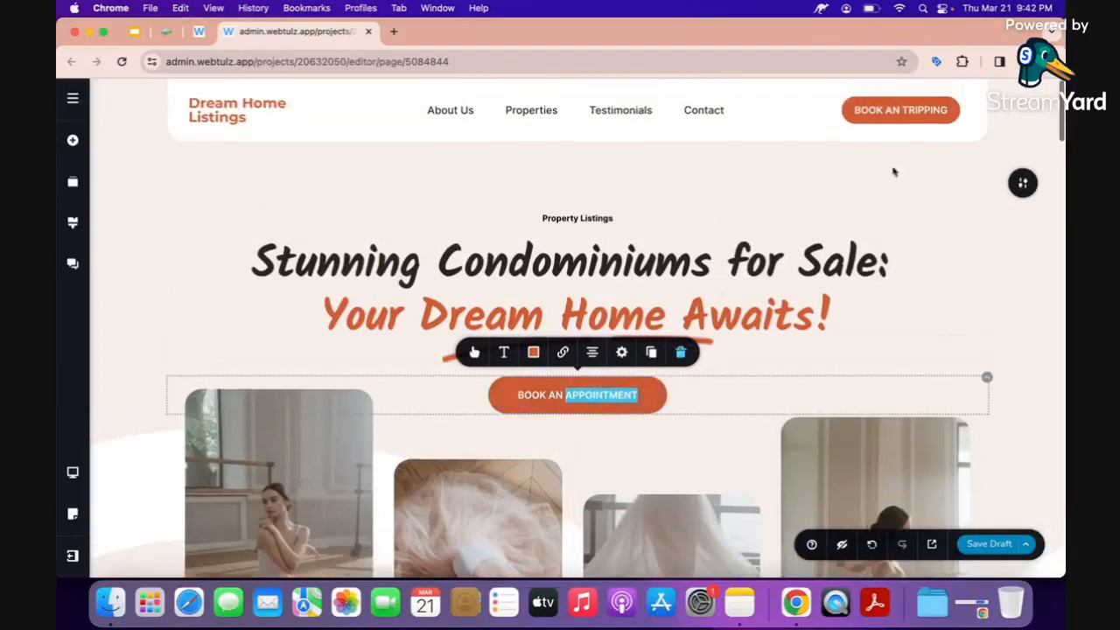
{"action": "left_click", "coordinate": [921, 105]}
{"action": "double_click", "coordinate": [926, 110]}
{"action": "key", "text": "BackSpace"}
{"action": "type", "text": "APPOINTMENT"}
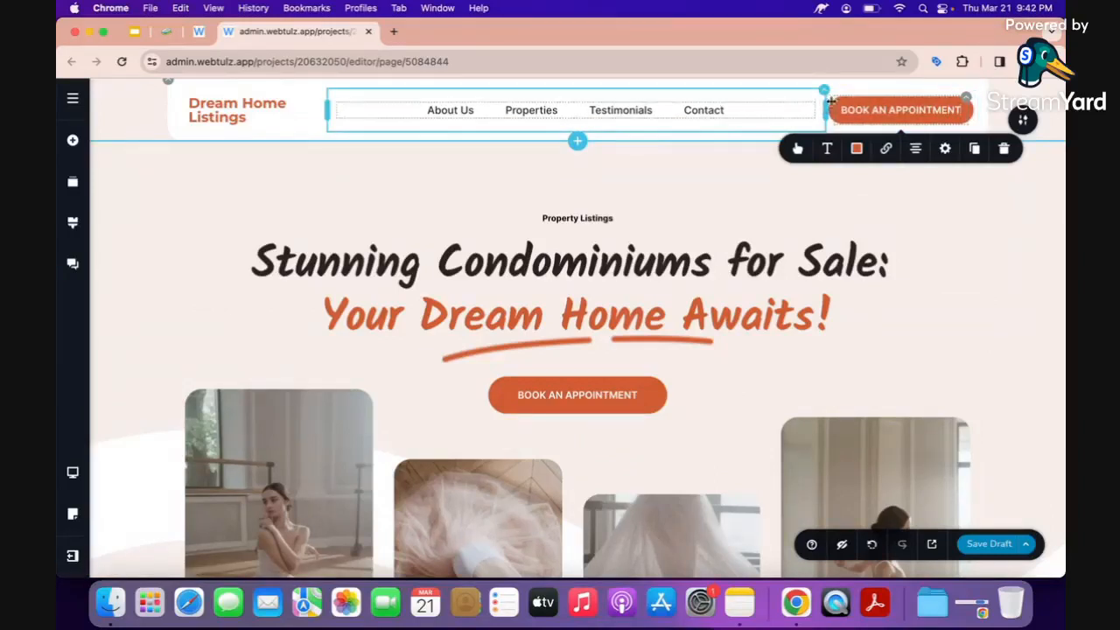
{"action": "left_click_drag", "start_coordinate": [825, 105], "coordinate": [800, 108]}
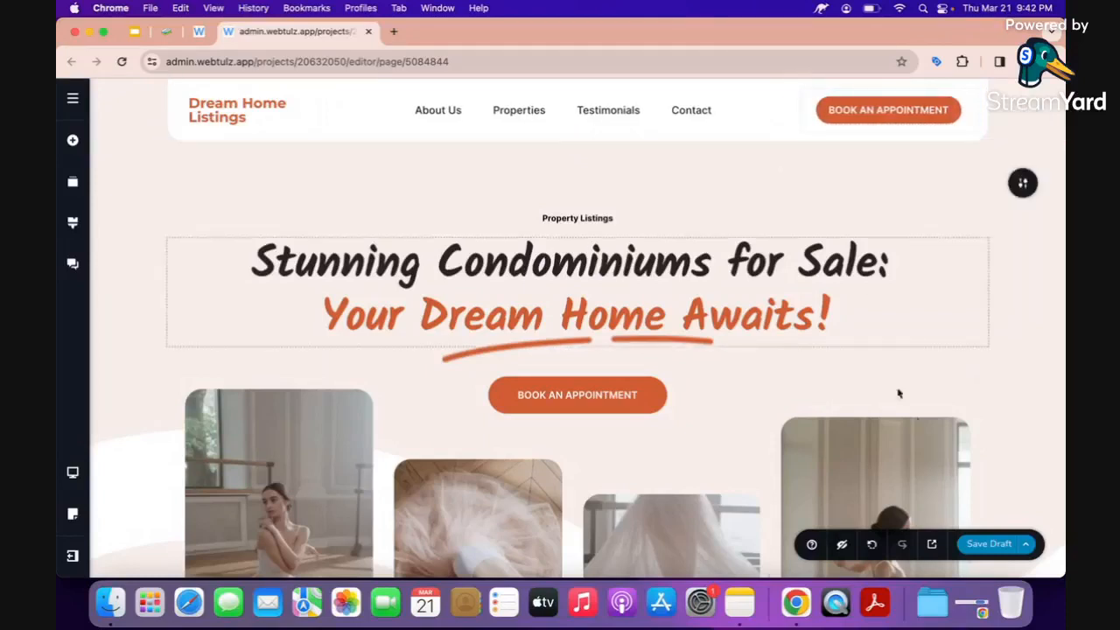
Publish the page from the Save Draft menu.
{"action": "left_click", "coordinate": [1028, 545]}
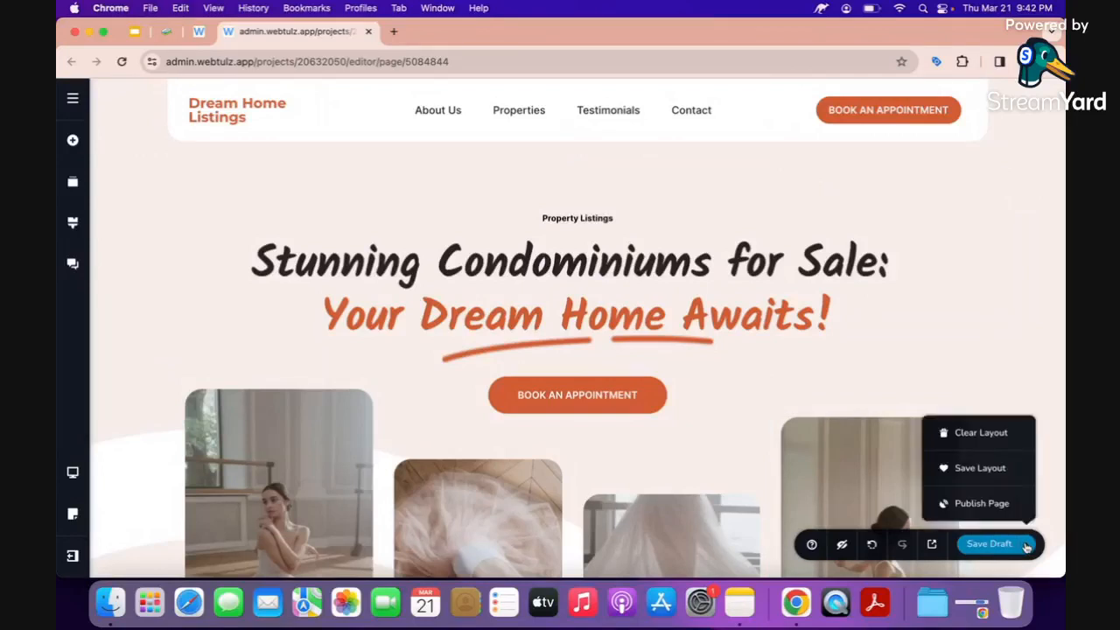
{"action": "left_click", "coordinate": [970, 506]}
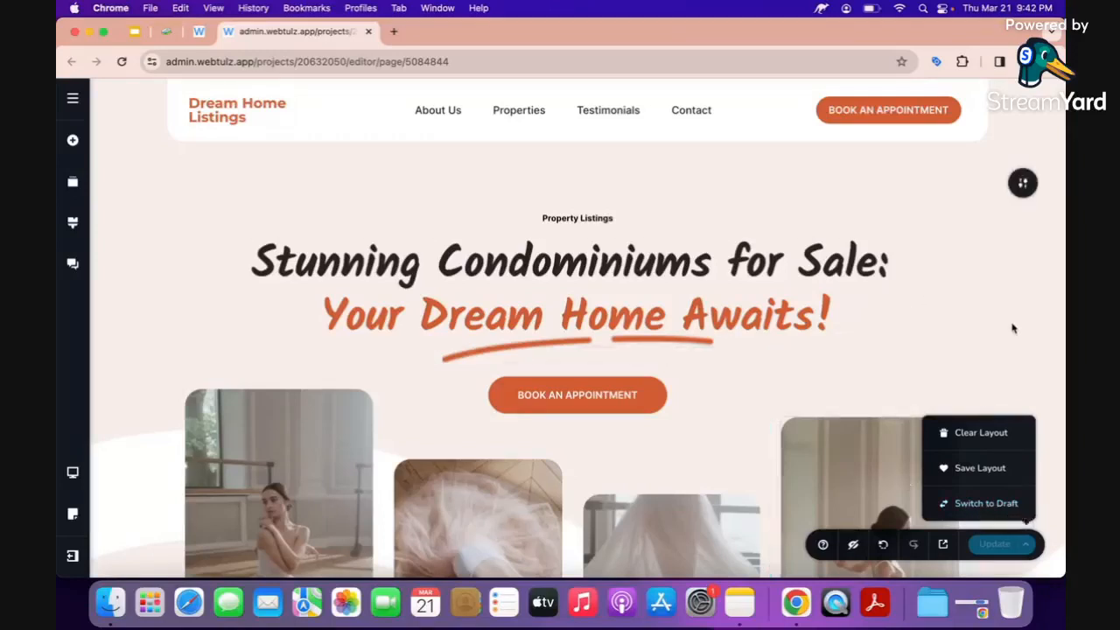
{"action": "scroll", "coordinate": [762, 300], "scroll_direction": "down", "scroll_amount": 1}
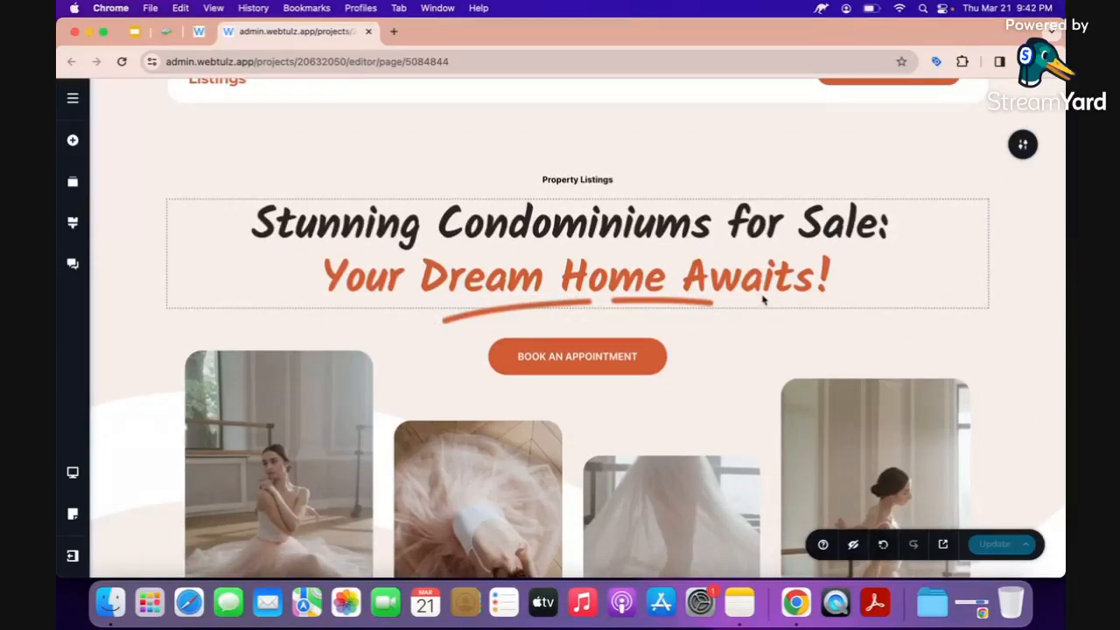
Remove the leftmost ballerina photo from the hero gallery.
{"action": "scroll", "coordinate": [762, 300], "scroll_direction": "up", "scroll_amount": 1}
{"action": "scroll", "coordinate": [695, 306], "scroll_direction": "down", "scroll_amount": 1}
{"action": "scroll", "coordinate": [694, 305], "scroll_direction": "down", "scroll_amount": 4}
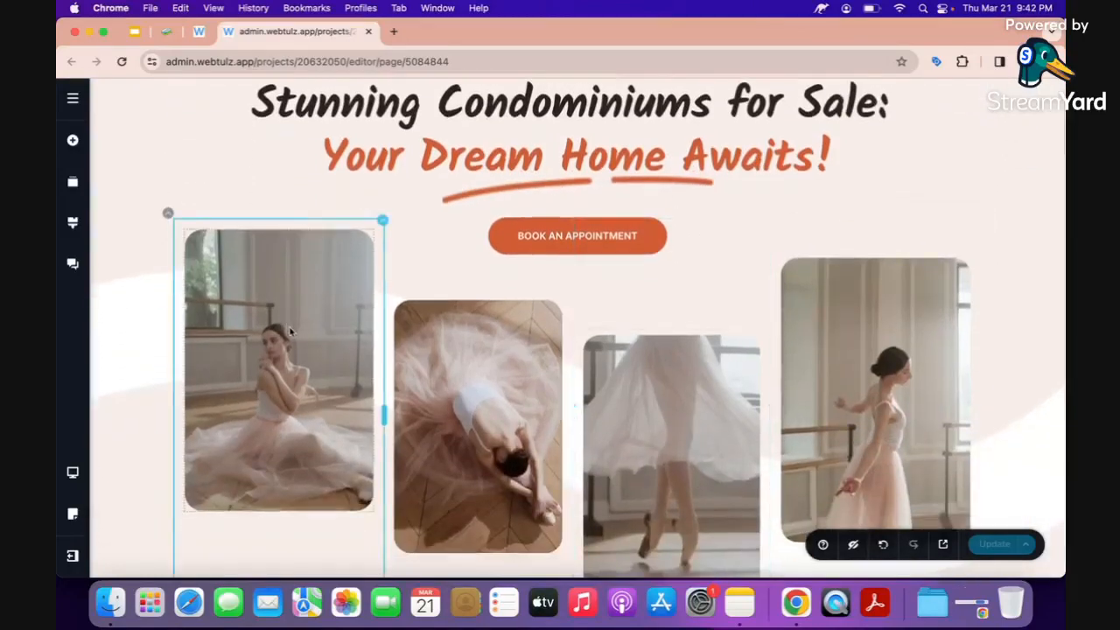
{"action": "scroll", "coordinate": [292, 331], "scroll_direction": "down", "scroll_amount": 2}
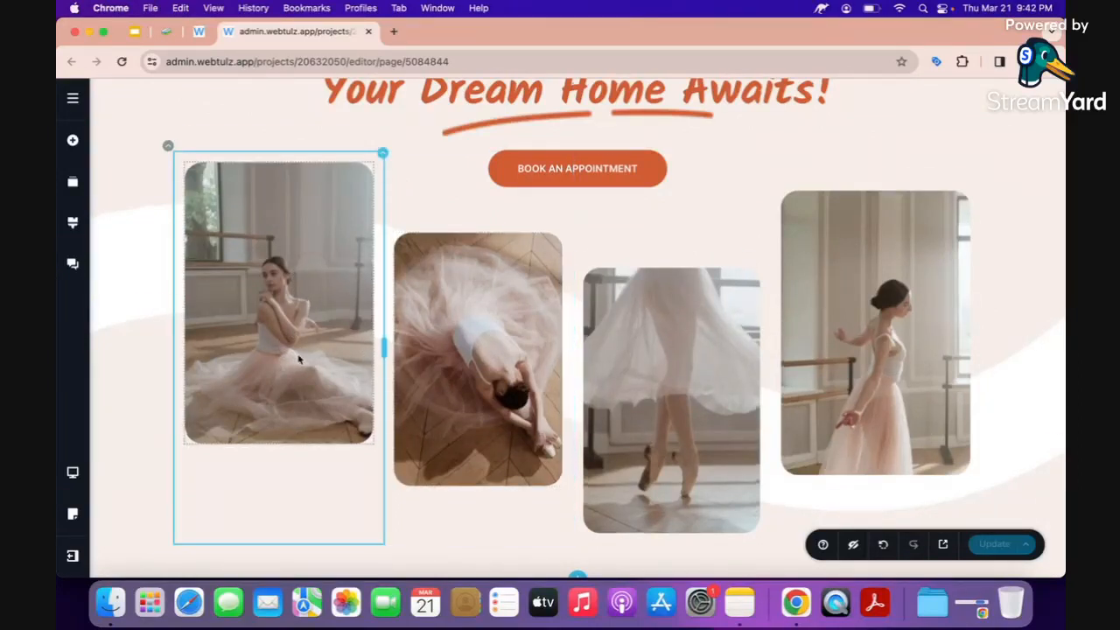
{"action": "scroll", "coordinate": [299, 359], "scroll_direction": "down", "scroll_amount": 1}
{"action": "left_click", "coordinate": [299, 358]}
{"action": "scroll", "coordinate": [298, 359], "scroll_direction": "down", "scroll_amount": 3}
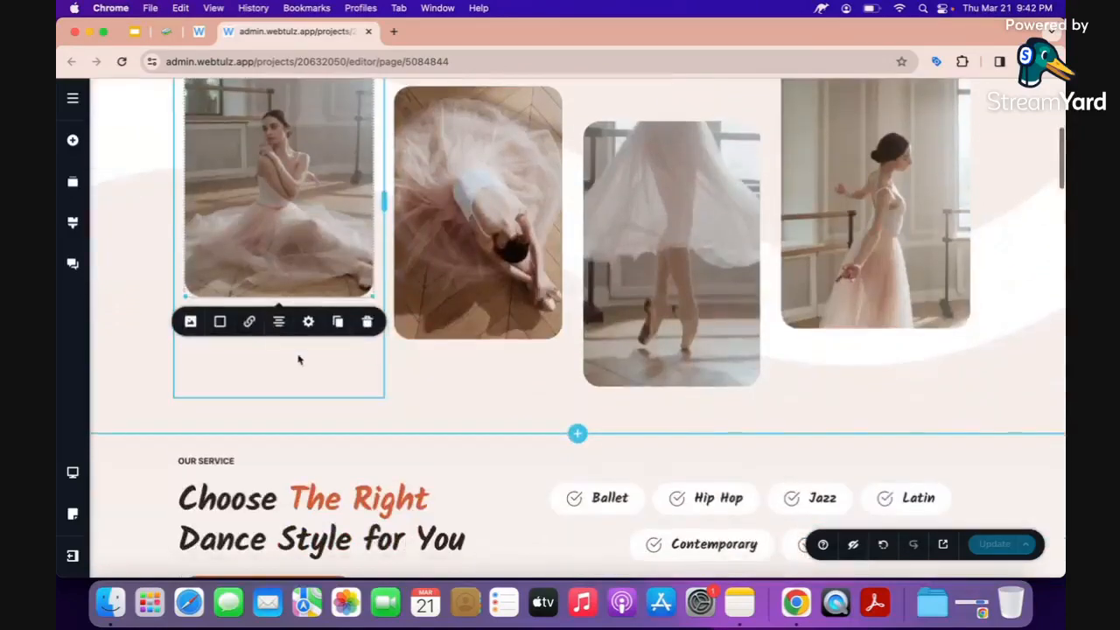
{"action": "left_click", "coordinate": [189, 323]}
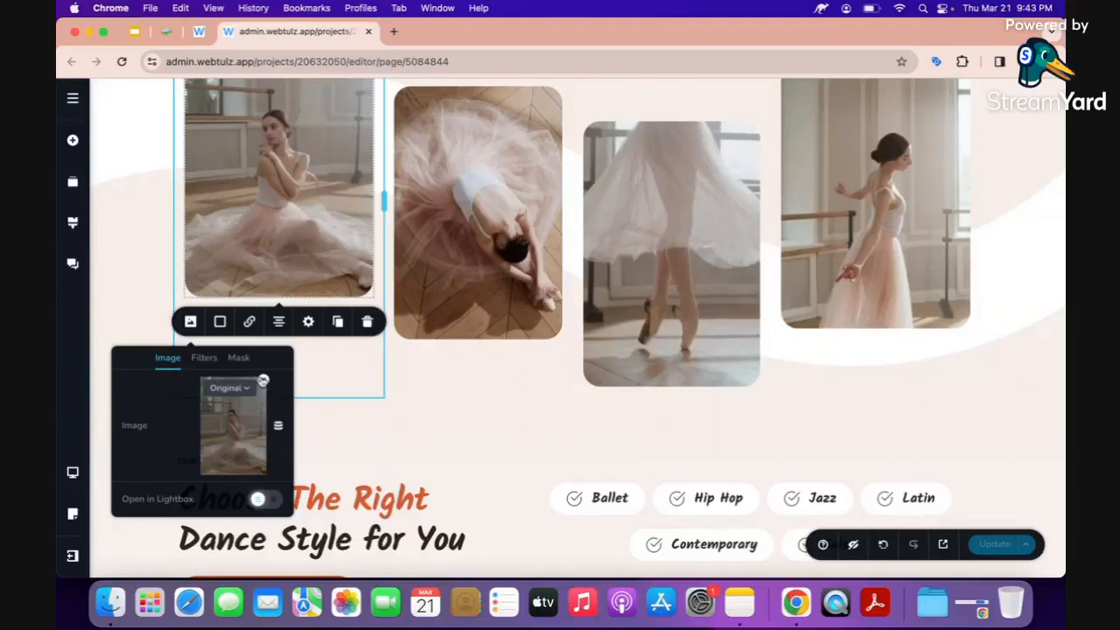
{"action": "left_click", "coordinate": [263, 382]}
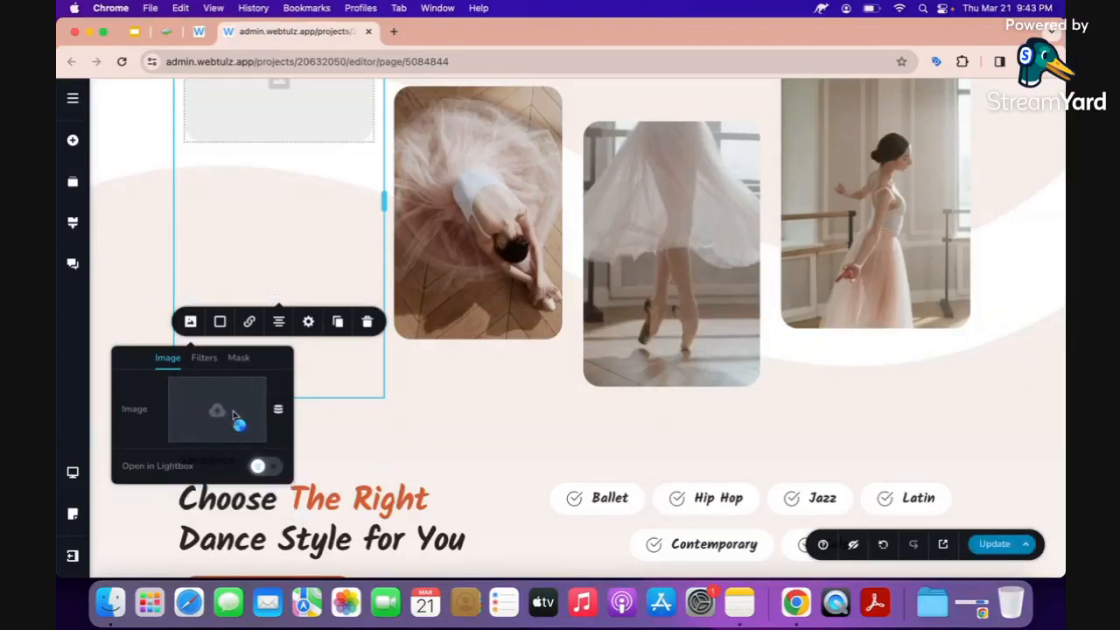
Upload '1 studio.jpg' from the condominiums folder into the empty image slot.
{"action": "left_click", "coordinate": [234, 418]}
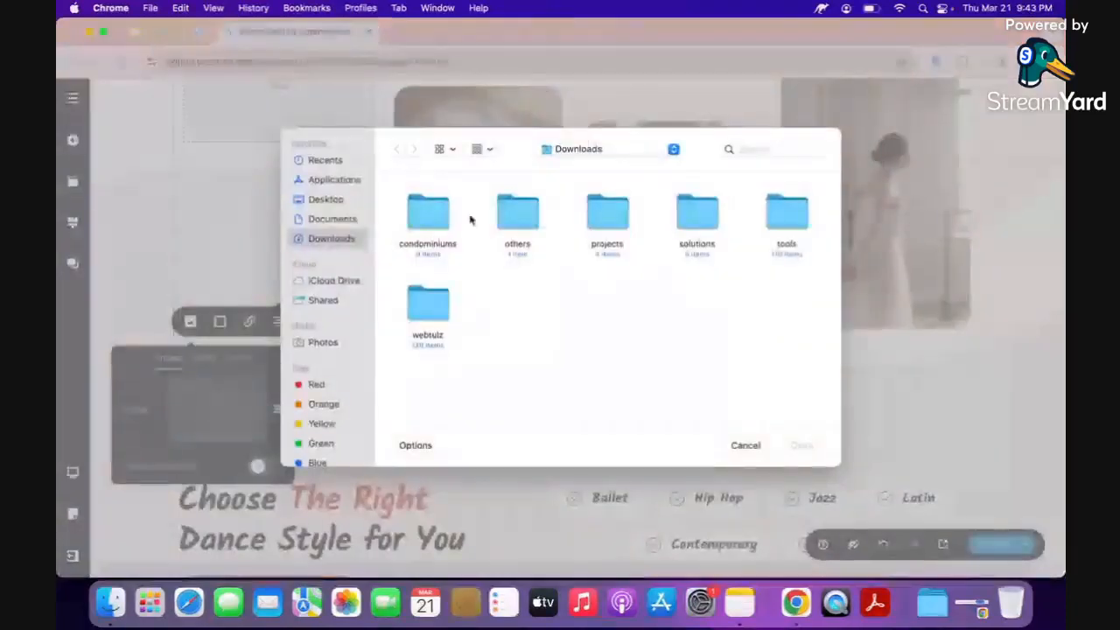
{"action": "left_click", "coordinate": [428, 217]}
{"action": "double_click", "coordinate": [427, 218]}
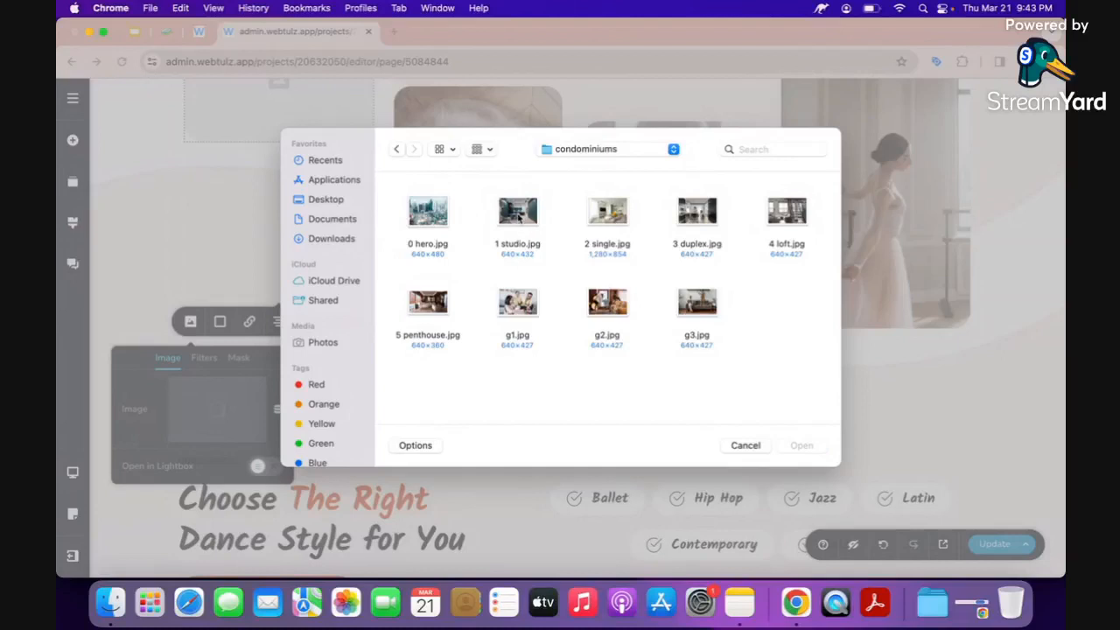
{"action": "left_click", "coordinate": [508, 223]}
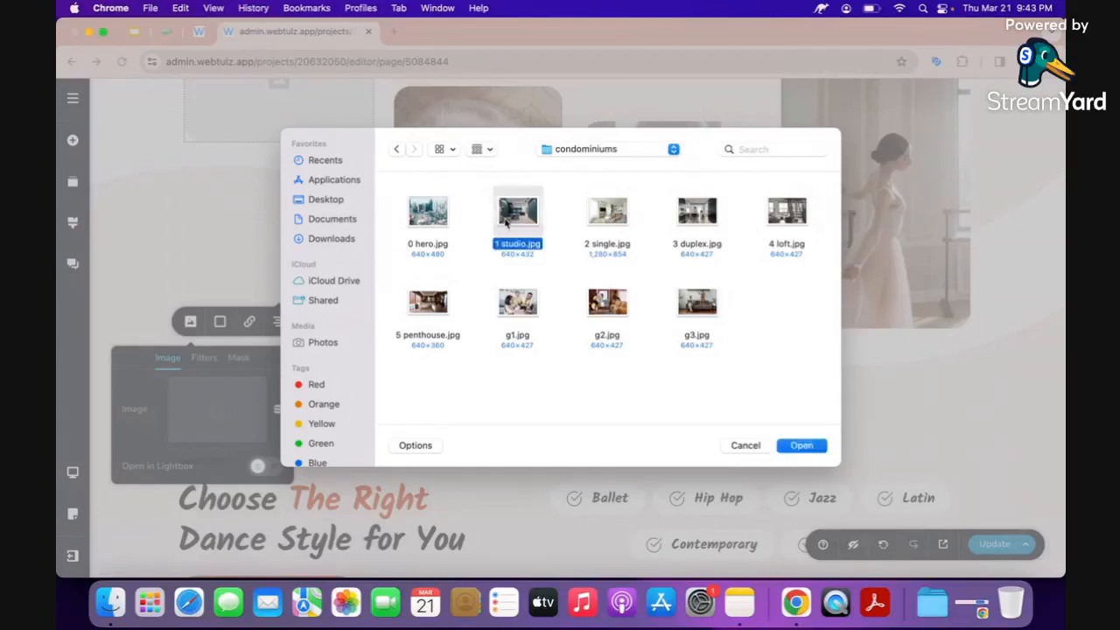
{"action": "double_click", "coordinate": [507, 224]}
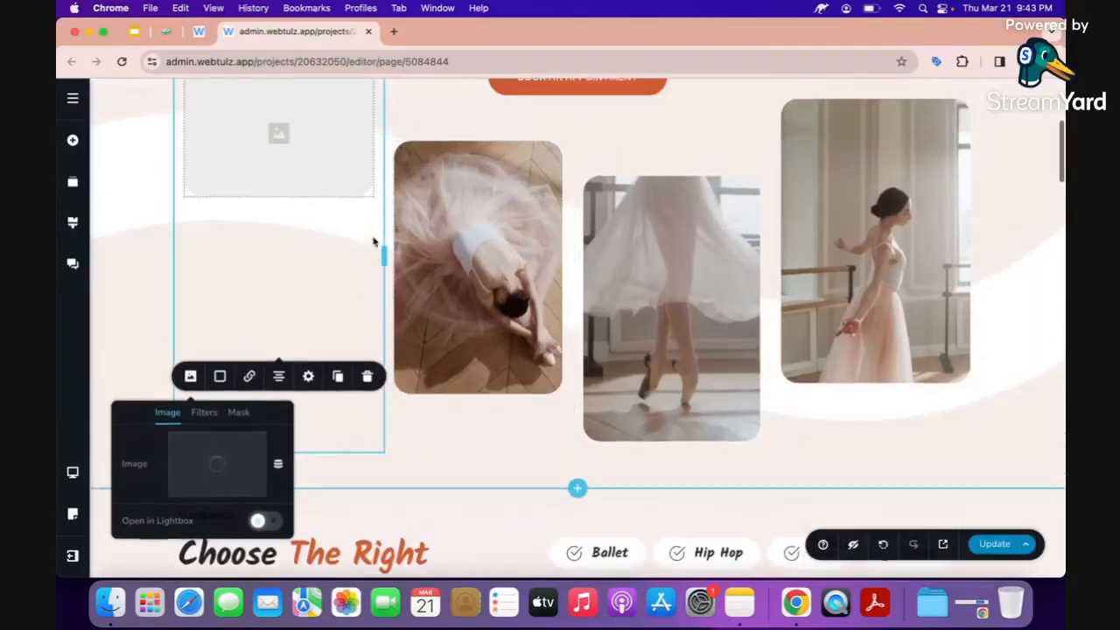
Replace the second ballerina photo in the hero gallery with 2 single.jpg.
{"action": "left_click", "coordinate": [405, 283]}
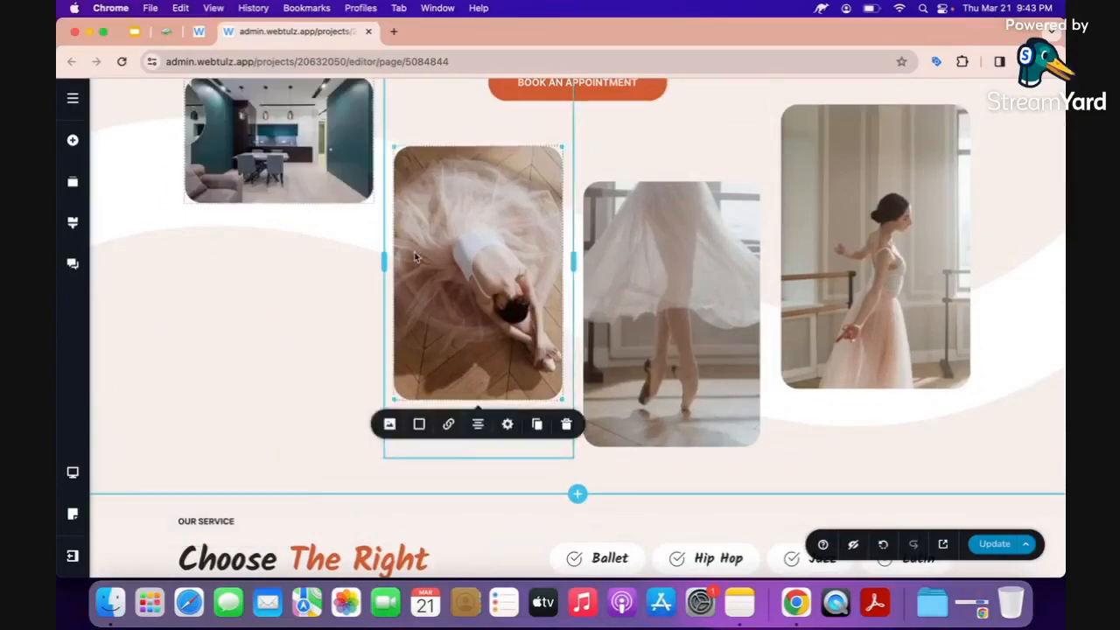
{"action": "scroll", "coordinate": [405, 283], "scroll_direction": "down", "scroll_amount": 3}
{"action": "left_click", "coordinate": [391, 283]}
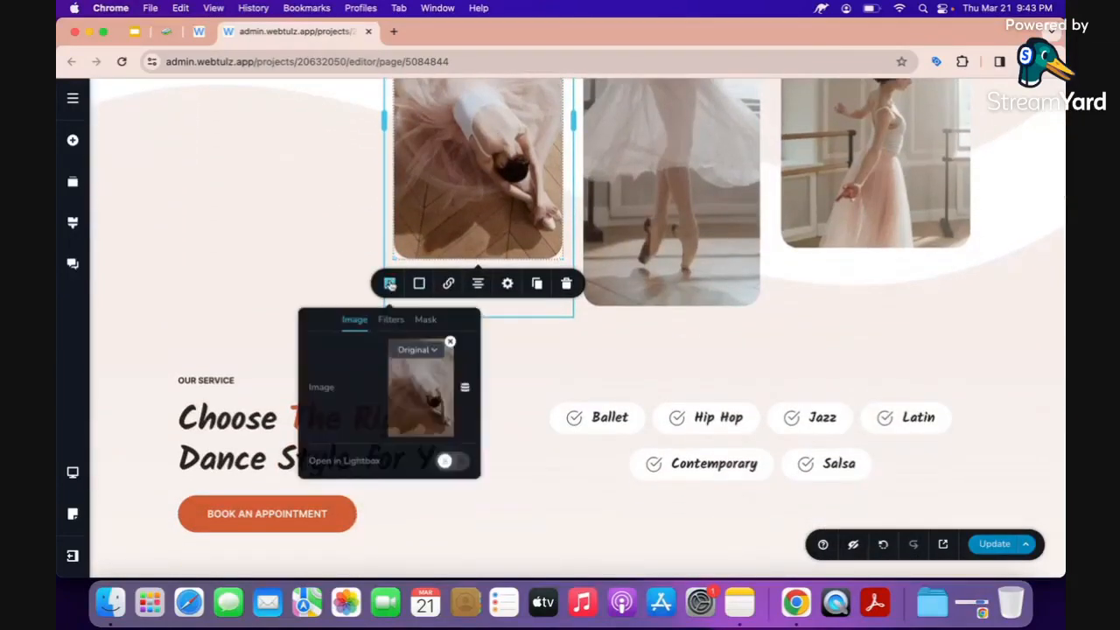
{"action": "left_click", "coordinate": [451, 345]}
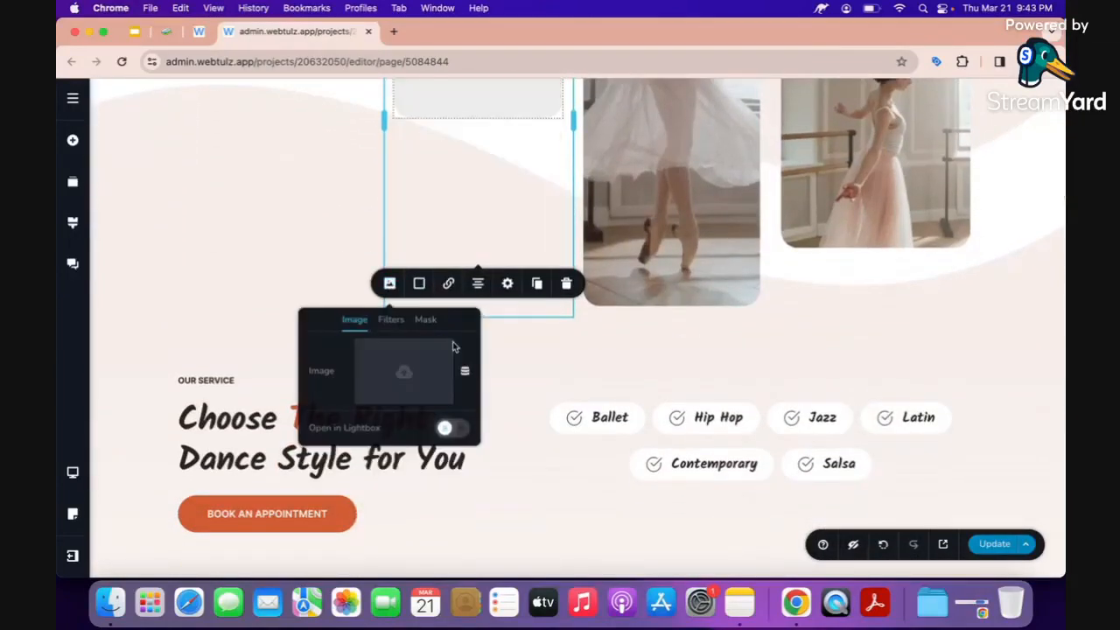
{"action": "left_click", "coordinate": [416, 376]}
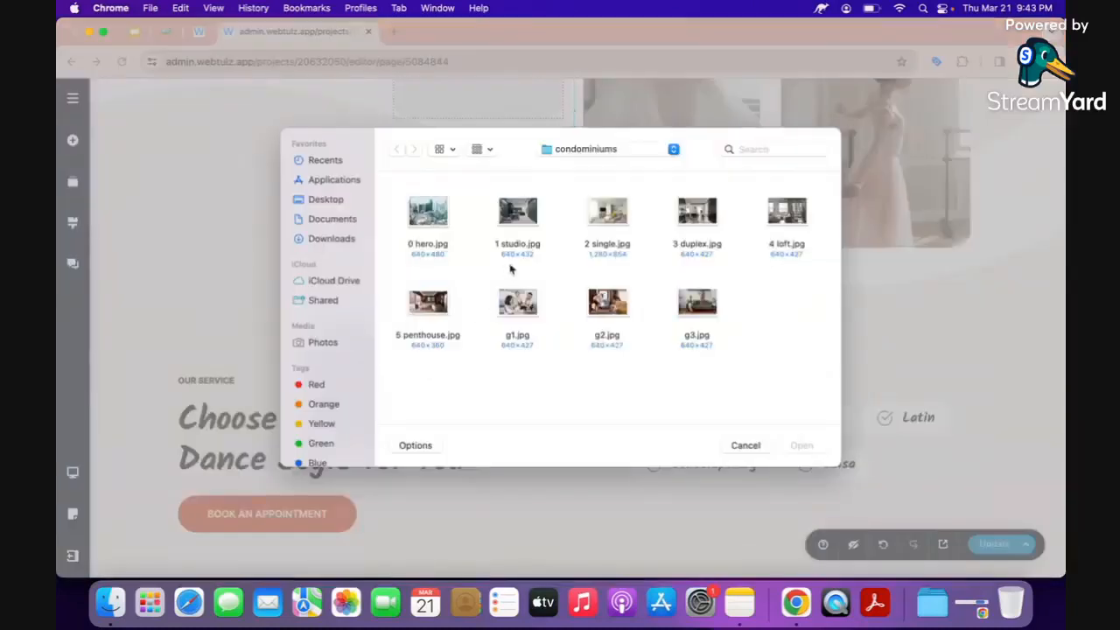
{"action": "left_click", "coordinate": [604, 225]}
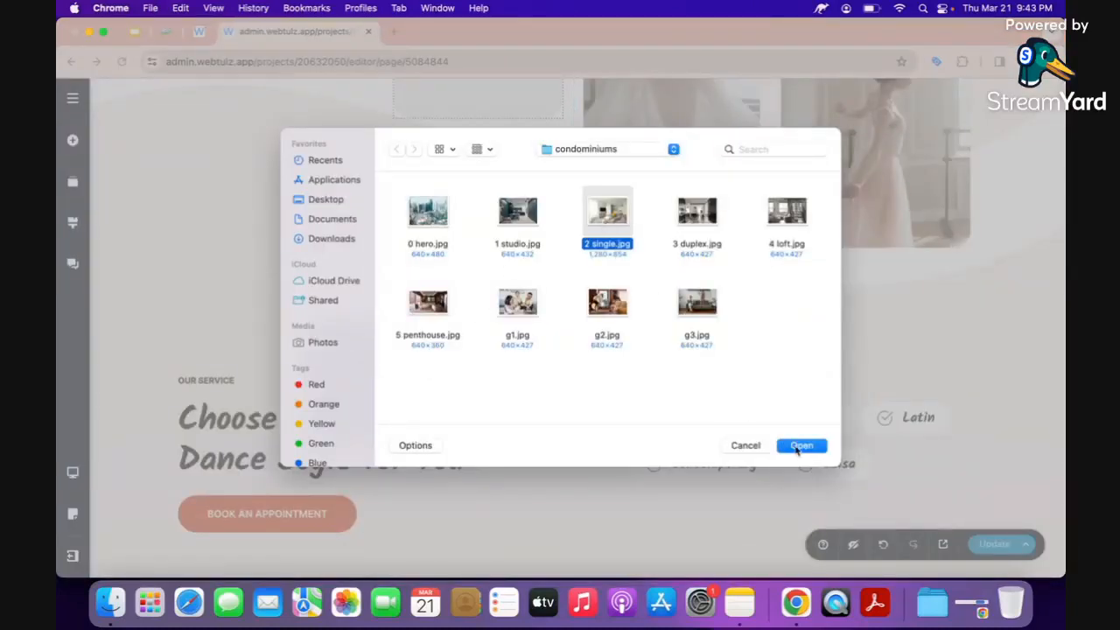
{"action": "left_click", "coordinate": [800, 446]}
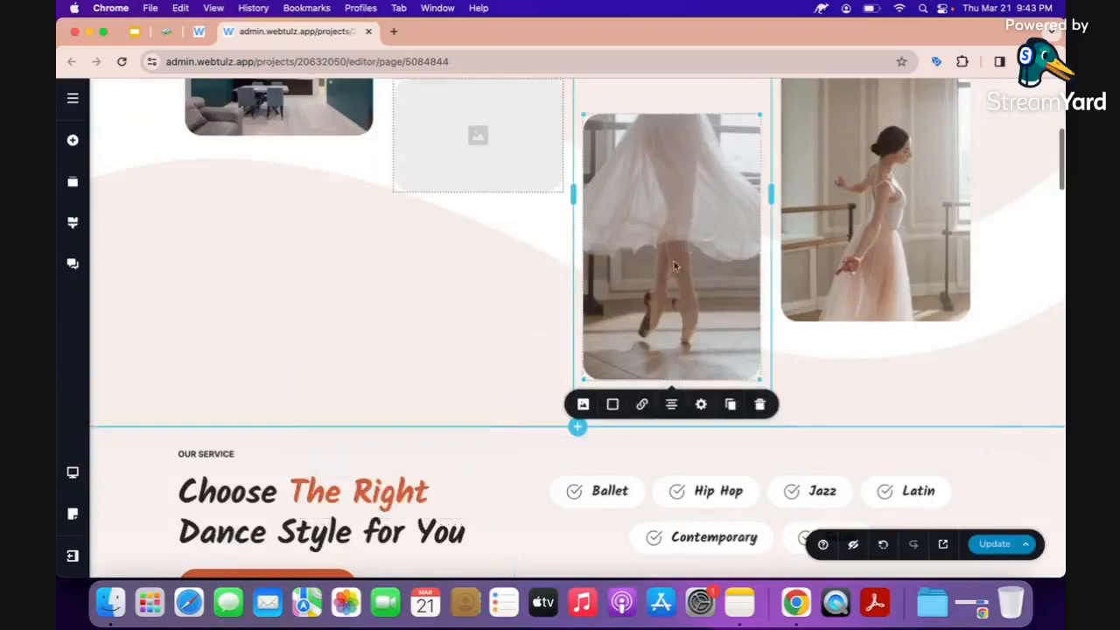
Replace the third ballerina photo with 3 duplex.jpg.
{"action": "left_click", "coordinate": [584, 404]}
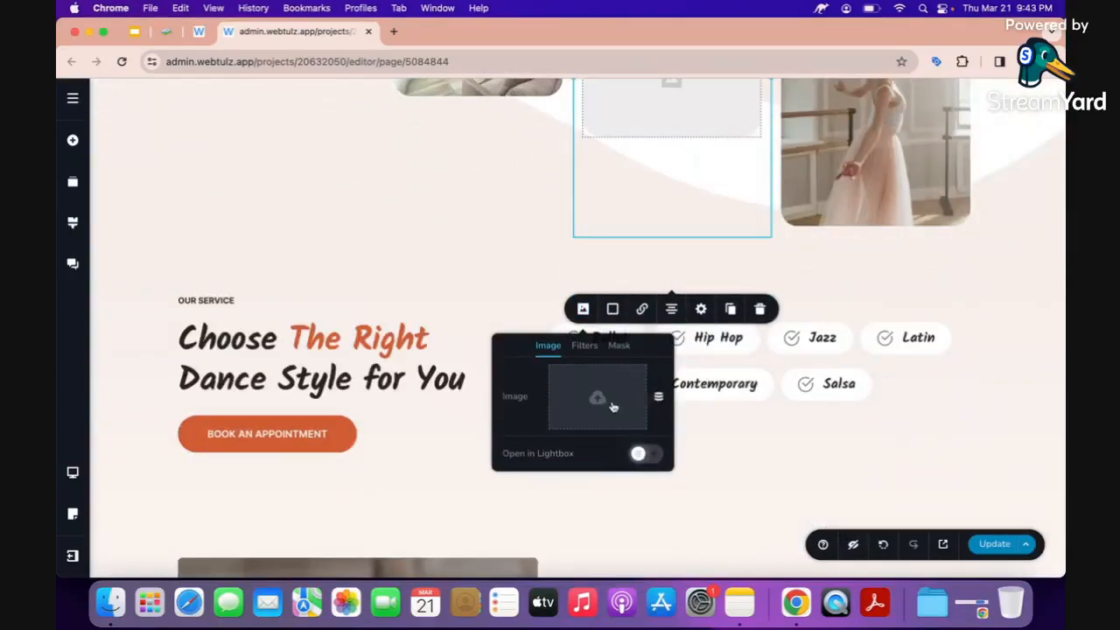
{"action": "left_click", "coordinate": [613, 407]}
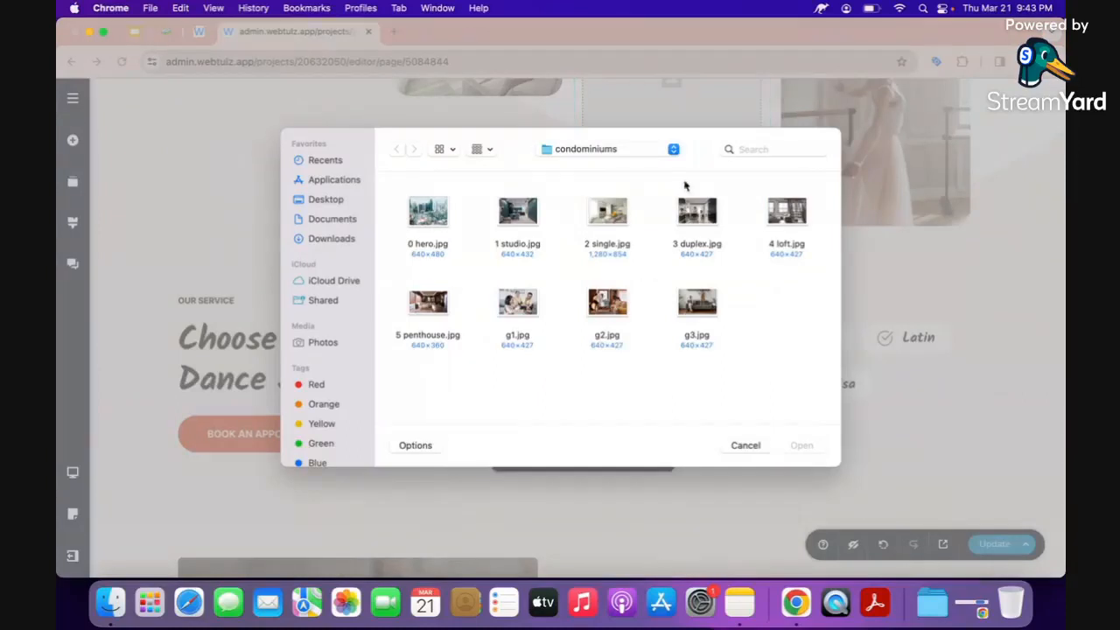
{"action": "left_click", "coordinate": [688, 230]}
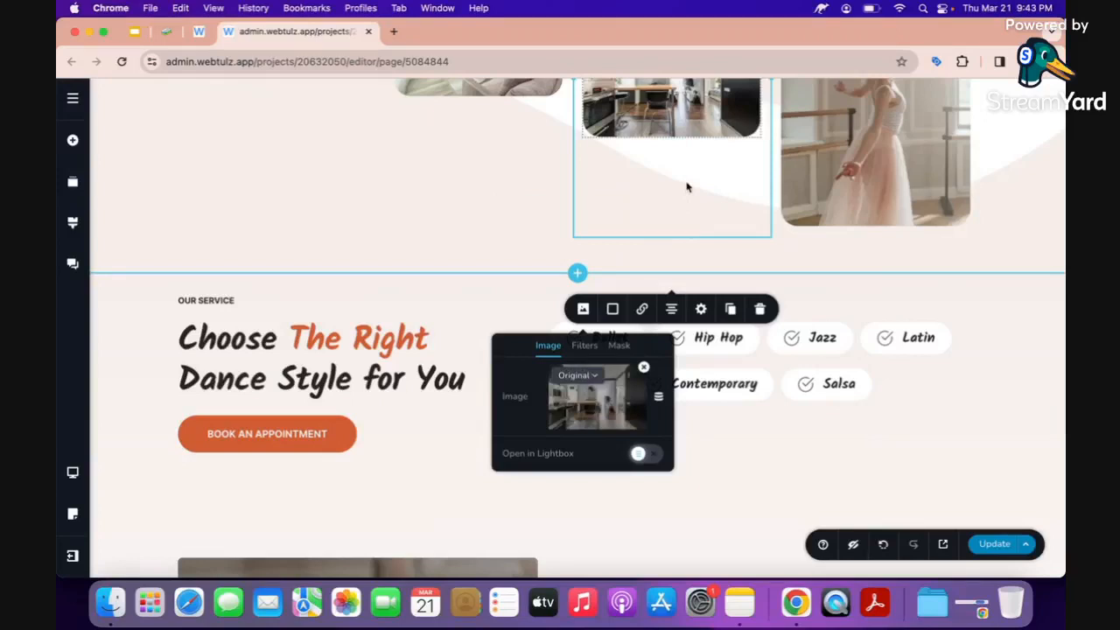
Replace the fourth ballerina photo with a loft condo photo.
{"action": "left_click", "coordinate": [880, 94]}
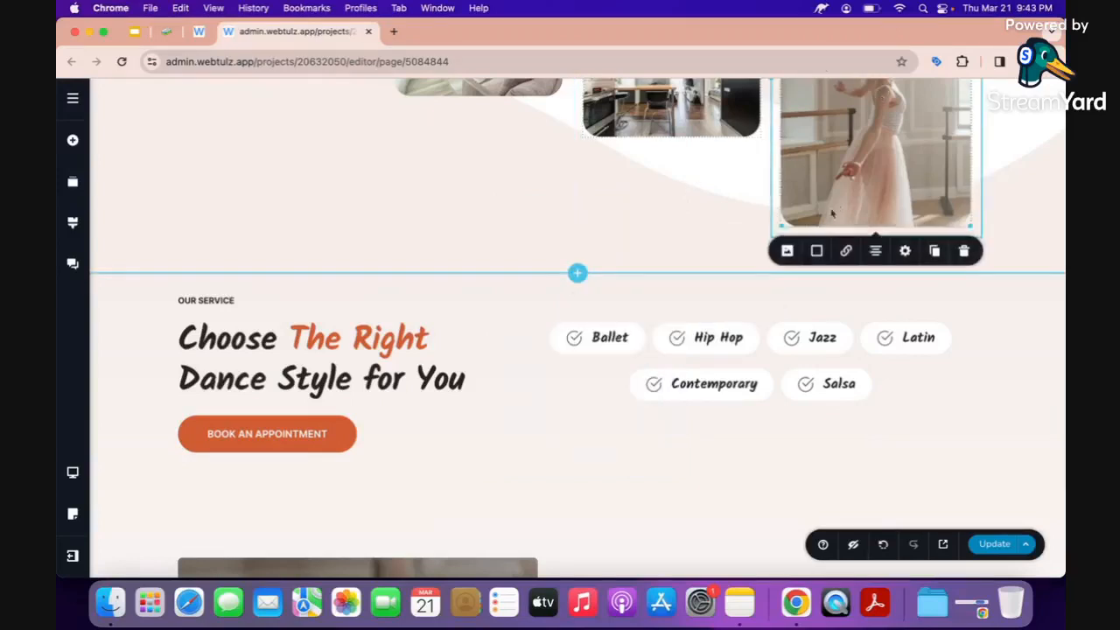
{"action": "left_click", "coordinate": [787, 251]}
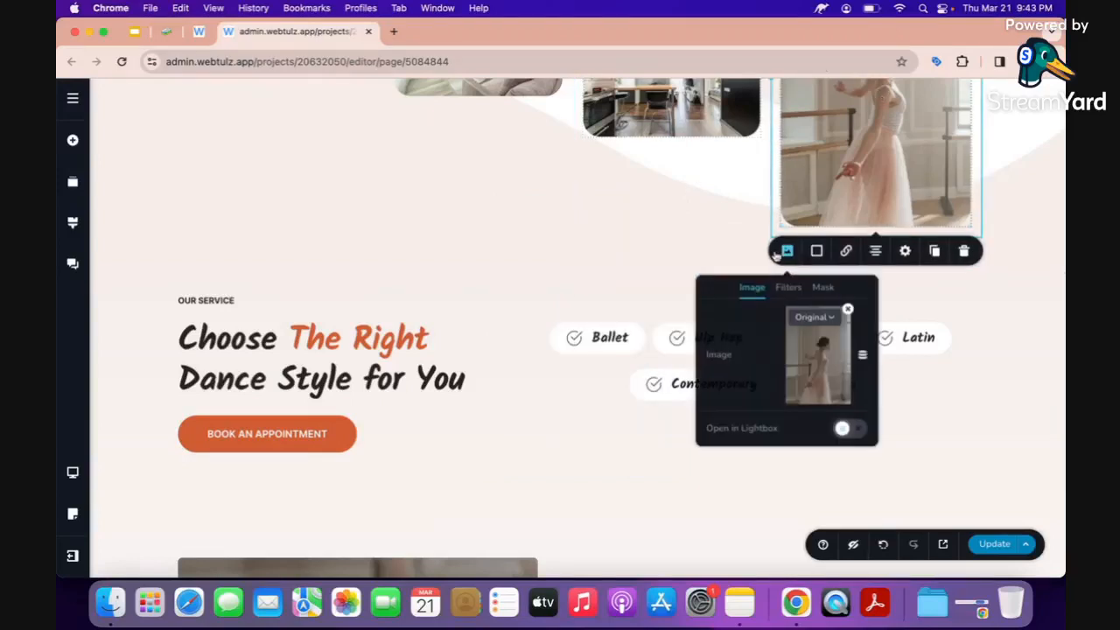
{"action": "left_click", "coordinate": [848, 311]}
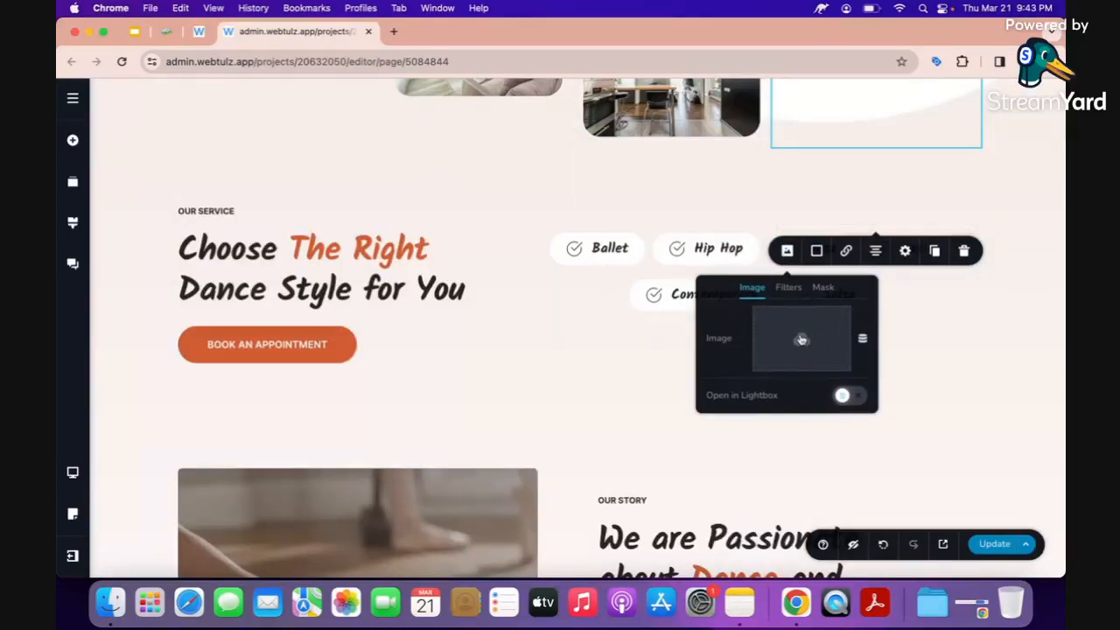
{"action": "left_click", "coordinate": [801, 339]}
{"action": "left_click", "coordinate": [783, 210]}
{"action": "key", "text": "Return"}
{"action": "scroll", "coordinate": [665, 284], "scroll_direction": "up", "scroll_amount": 5}
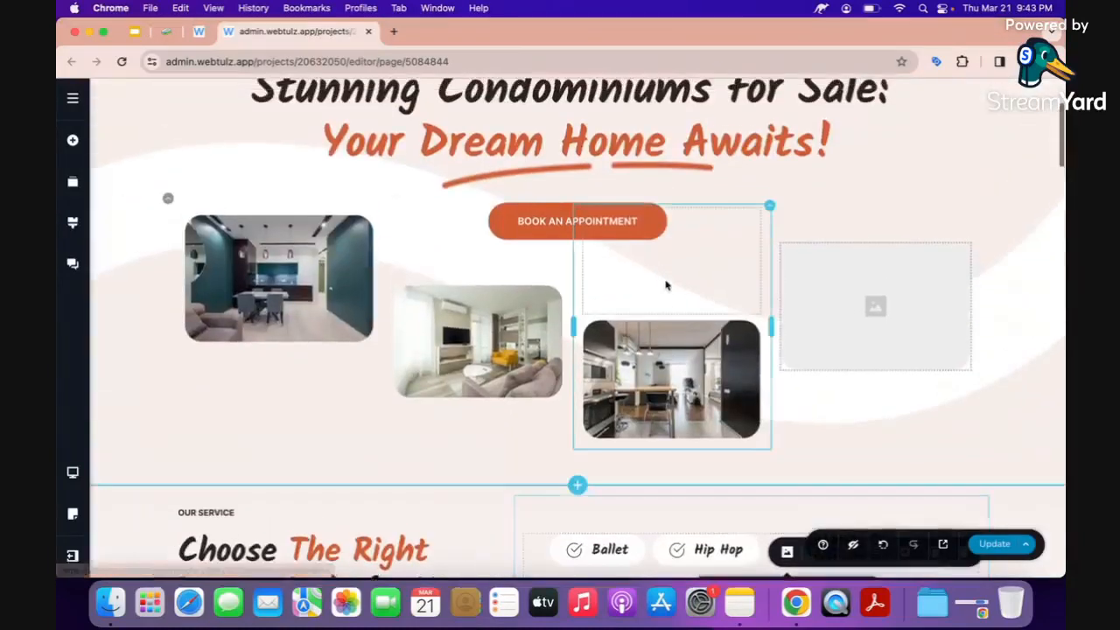
{"action": "left_click", "coordinate": [245, 277]}
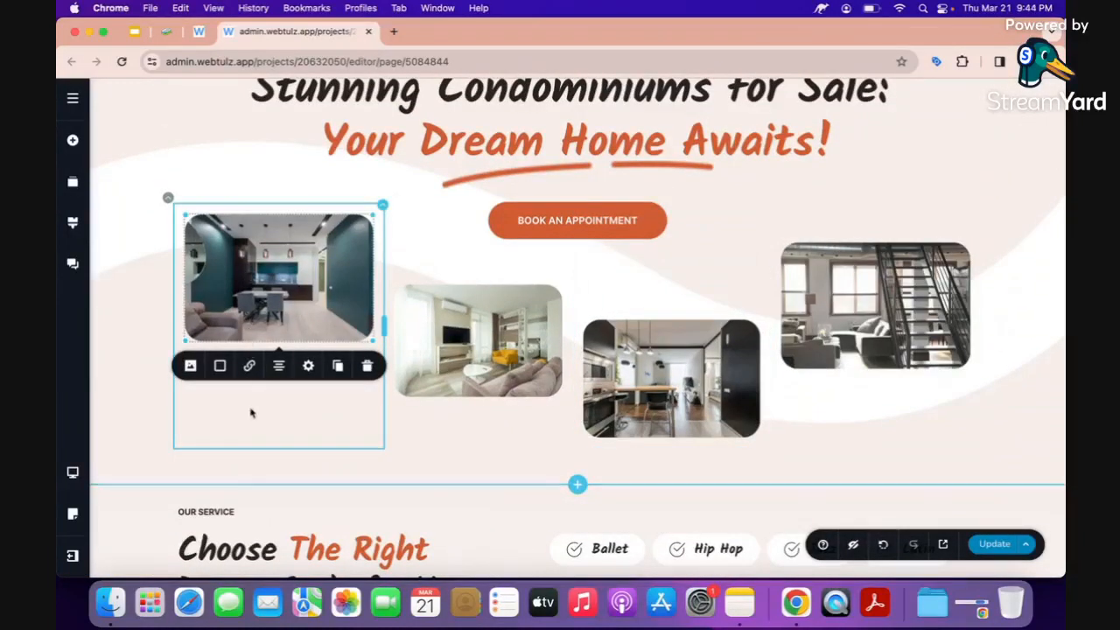
Switch the top-left kitchen photo to custom sizing and make it taller.
{"action": "left_click", "coordinate": [190, 365]}
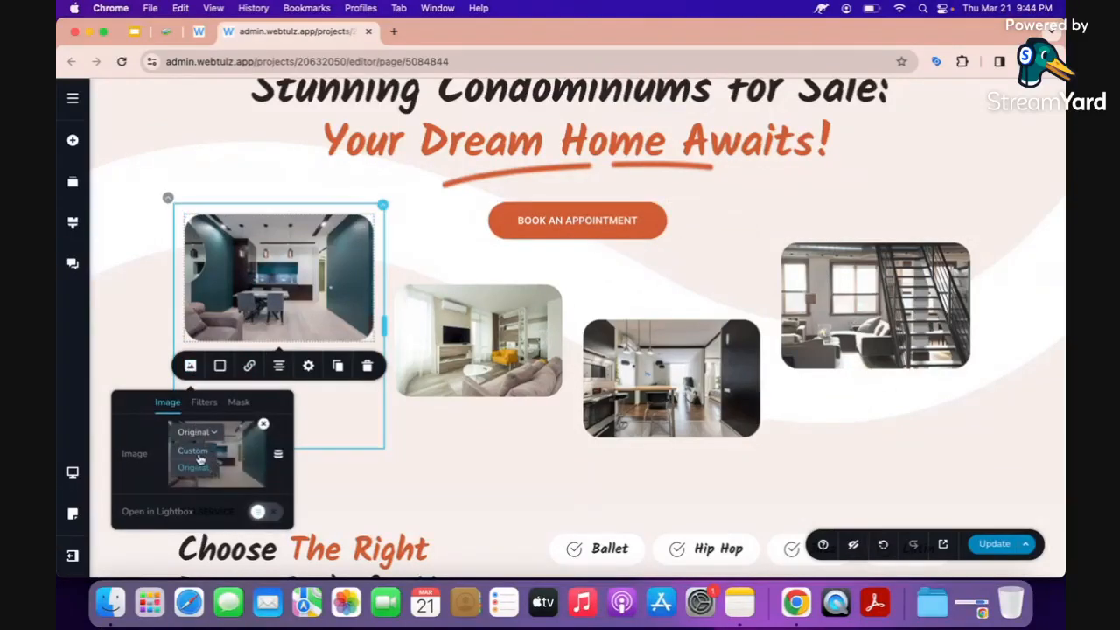
{"action": "left_click", "coordinate": [202, 455]}
{"action": "left_click", "coordinate": [271, 325]}
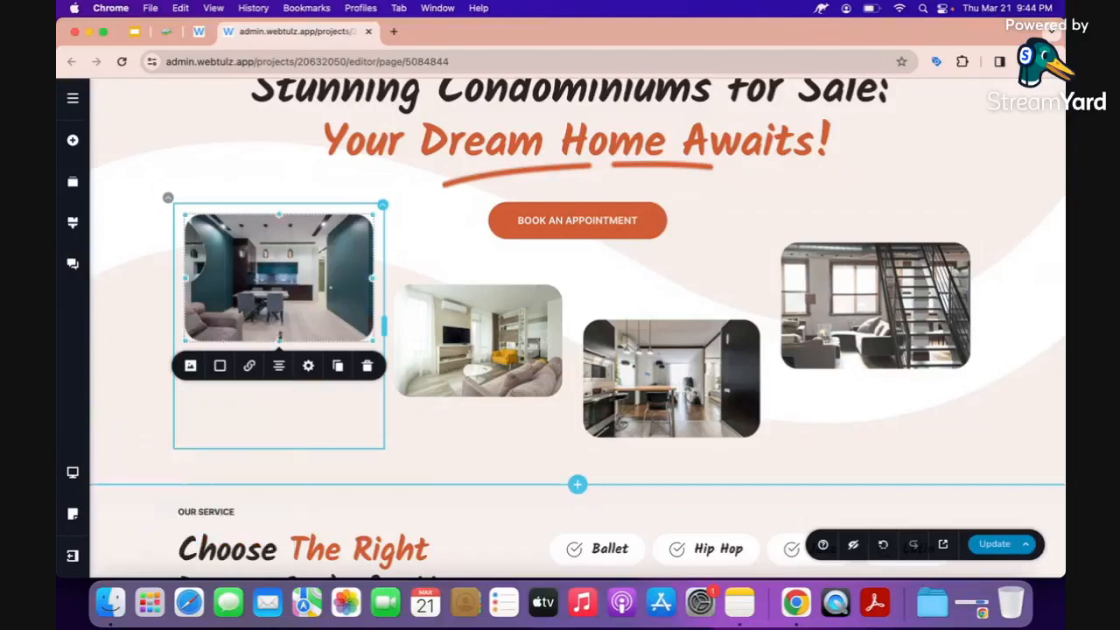
{"action": "left_click_drag", "start_coordinate": [279, 341], "coordinate": [275, 432]}
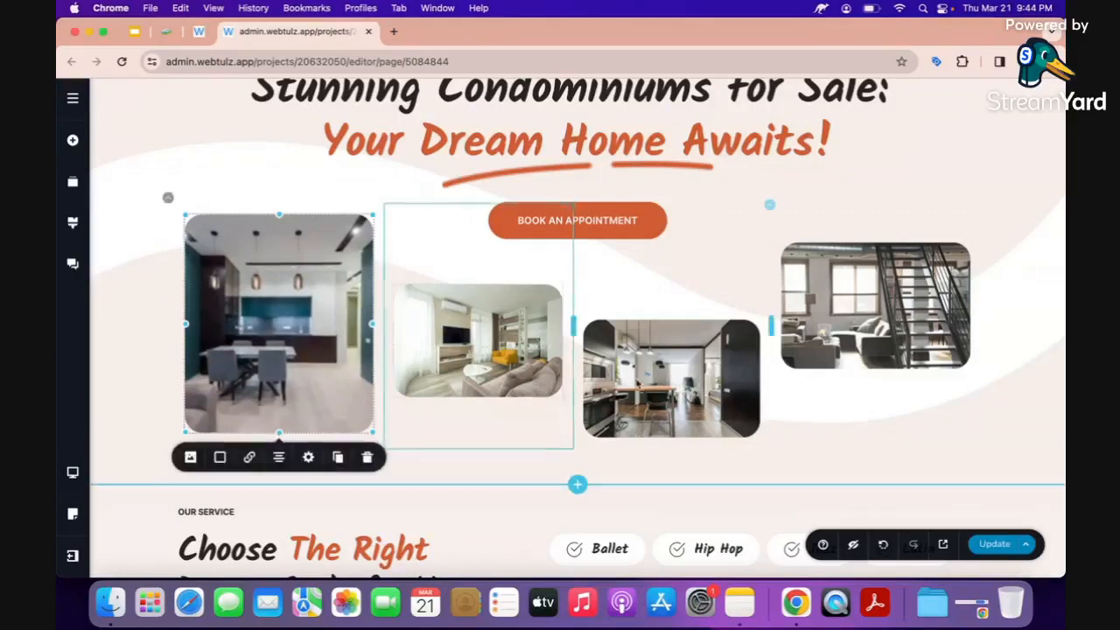
Switch the staircase loft photo to custom sizing and make it taller.
{"action": "left_click", "coordinate": [857, 333]}
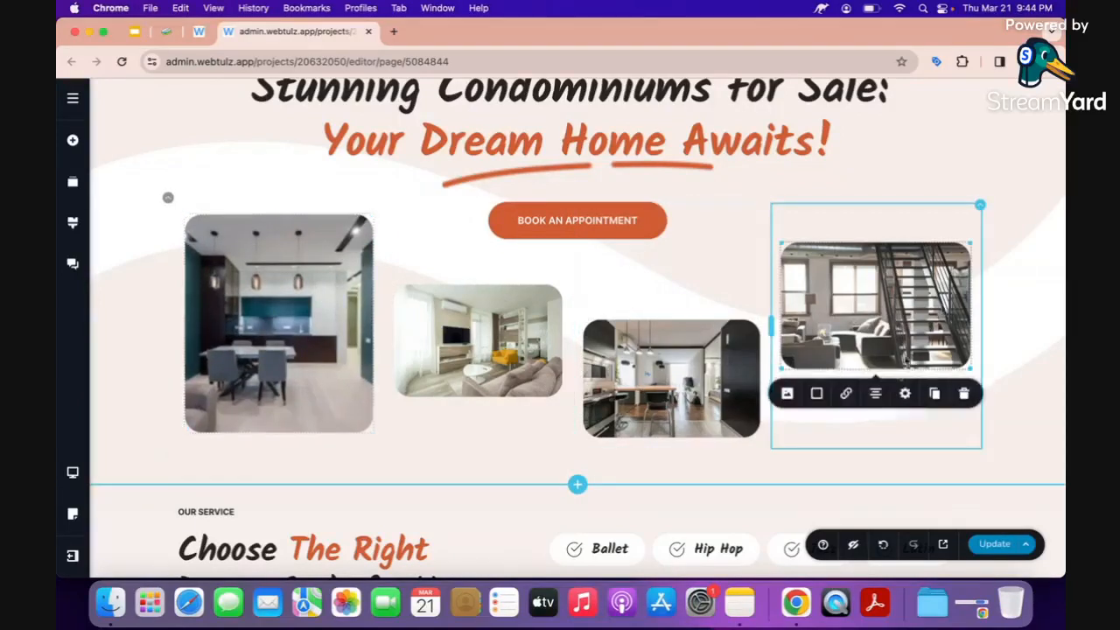
{"action": "left_click", "coordinate": [786, 394]}
{"action": "left_click", "coordinate": [781, 459]}
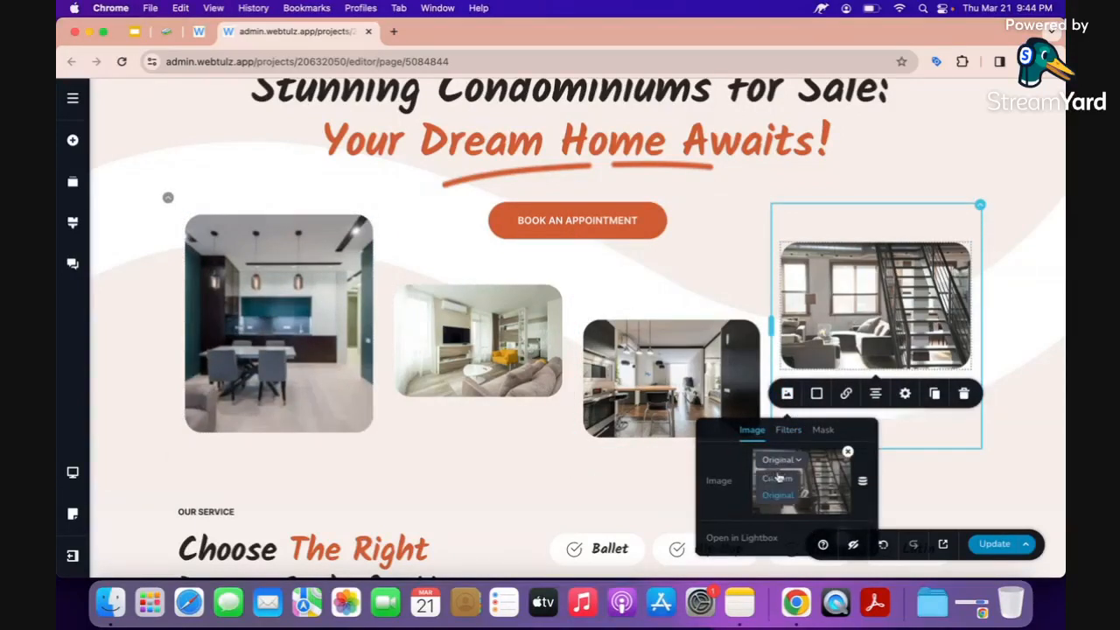
{"action": "left_click", "coordinate": [777, 478]}
{"action": "scroll", "coordinate": [838, 263], "scroll_direction": "down", "scroll_amount": 3}
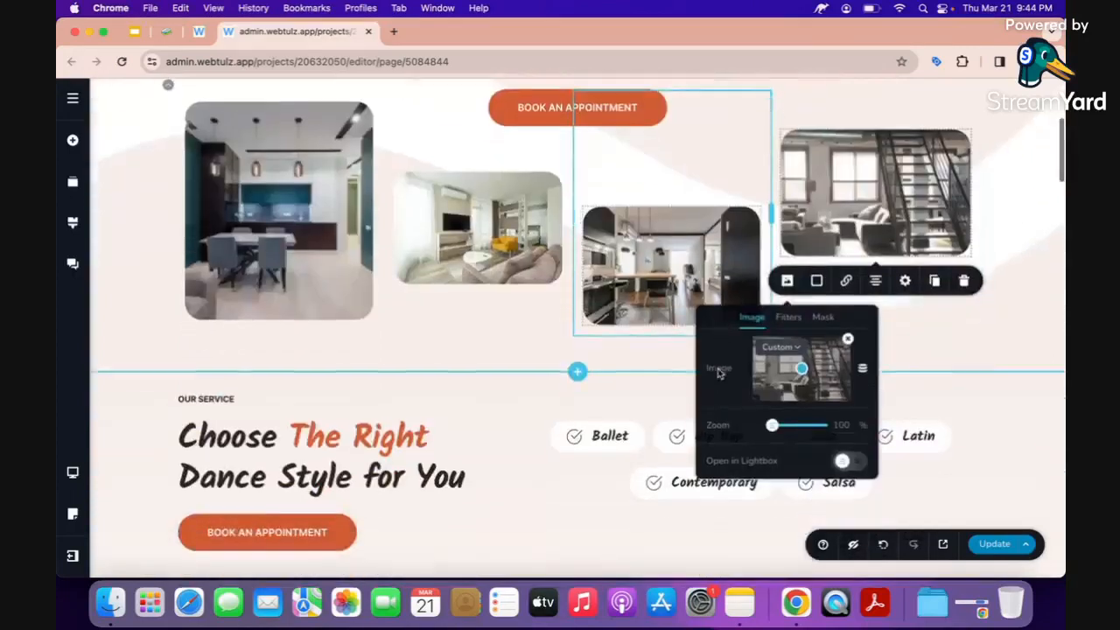
{"action": "left_click", "coordinate": [837, 253]}
{"action": "left_click_drag", "start_coordinate": [877, 258], "coordinate": [877, 314]}
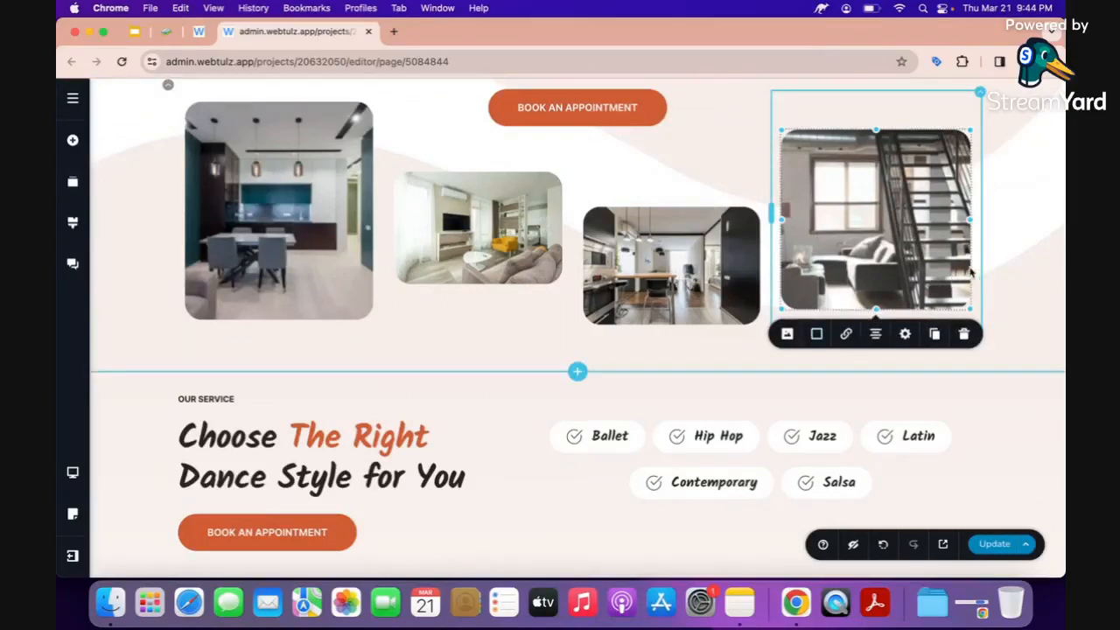
{"action": "left_click", "coordinate": [1013, 255]}
Publish the updated page and move down to the Our Service section.
{"action": "scroll", "coordinate": [1016, 255], "scroll_direction": "up", "scroll_amount": 3}
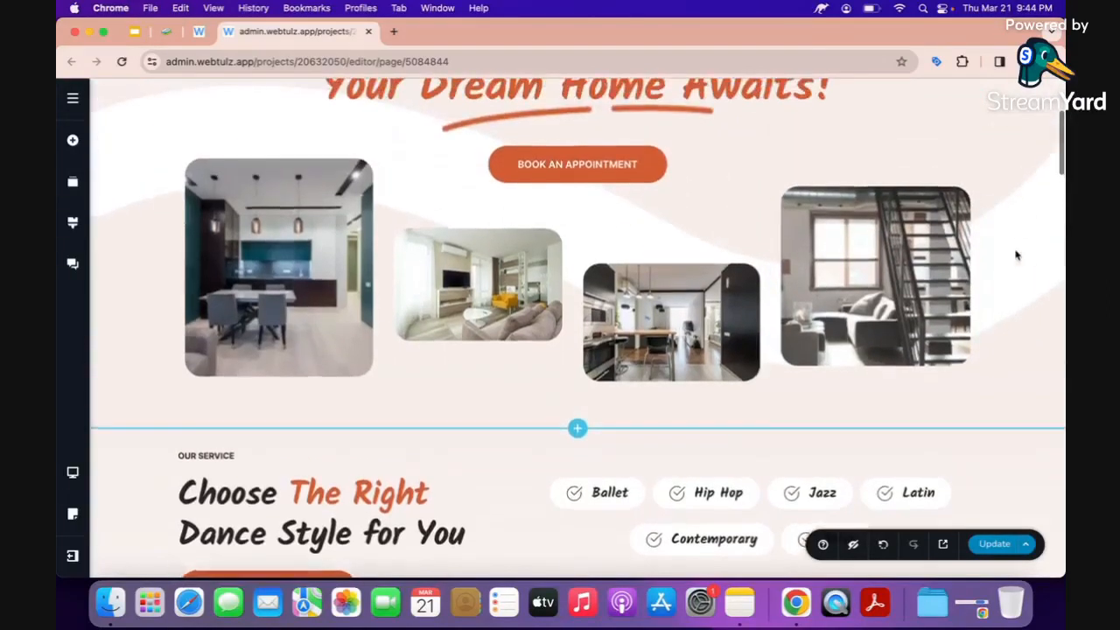
{"action": "scroll", "coordinate": [1017, 255], "scroll_direction": "up", "scroll_amount": 2}
{"action": "left_click", "coordinate": [1000, 549]}
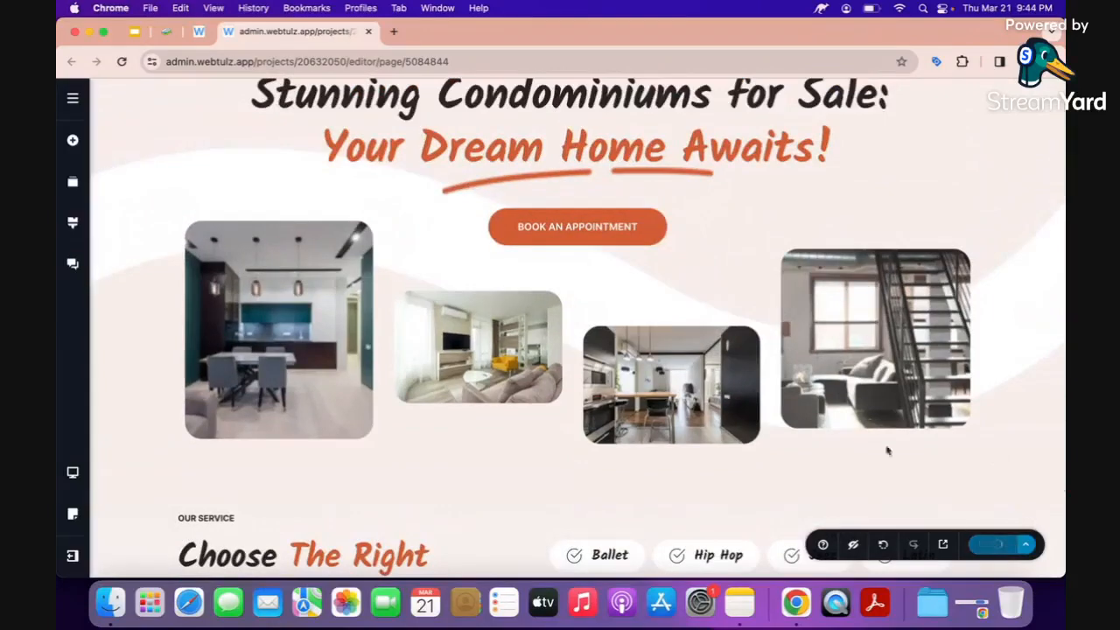
{"action": "scroll", "coordinate": [870, 420], "scroll_direction": "down", "scroll_amount": 1}
{"action": "scroll", "coordinate": [870, 423], "scroll_direction": "down", "scroll_amount": 4}
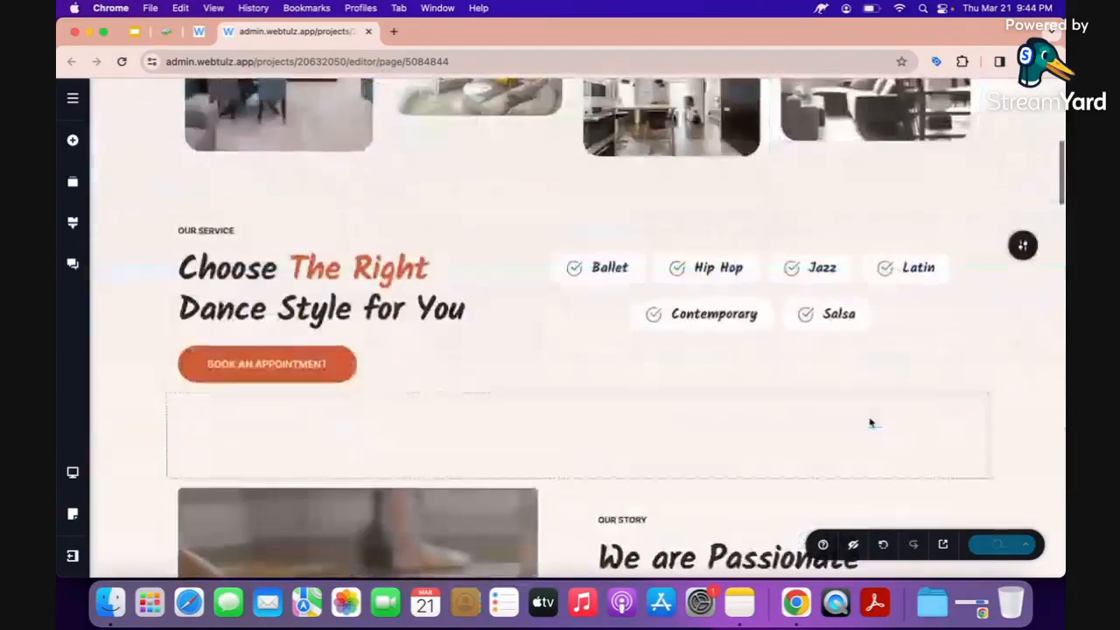
Ask the AI writer for a short condominium-selling caption to replace the dance-style heading.
{"action": "left_click", "coordinate": [267, 283]}
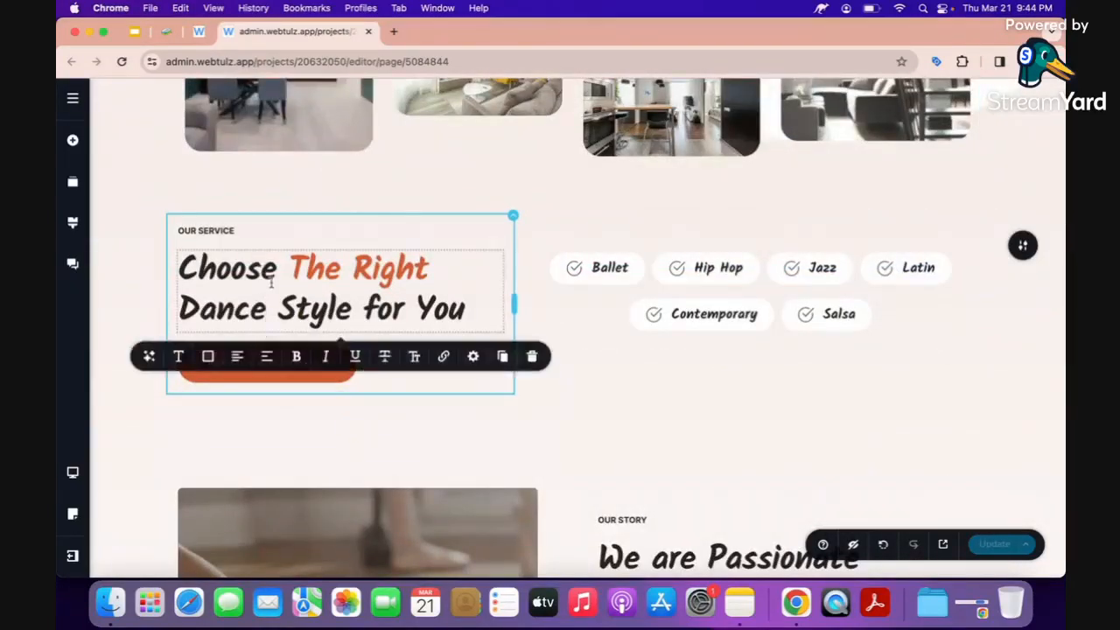
{"action": "left_click", "coordinate": [199, 273]}
{"action": "left_click", "coordinate": [181, 273]}
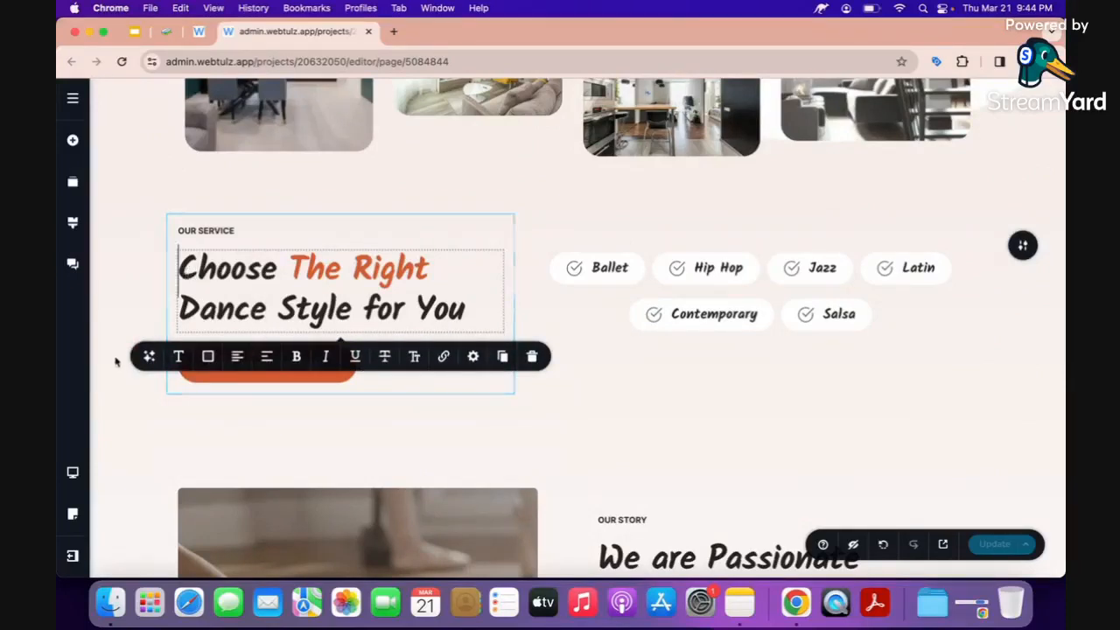
{"action": "left_click", "coordinate": [148, 356]}
{"action": "type", "text": "GIVE"}
{"action": "key", "text": "BackSpace"}
{"action": "type", "text": "g"}
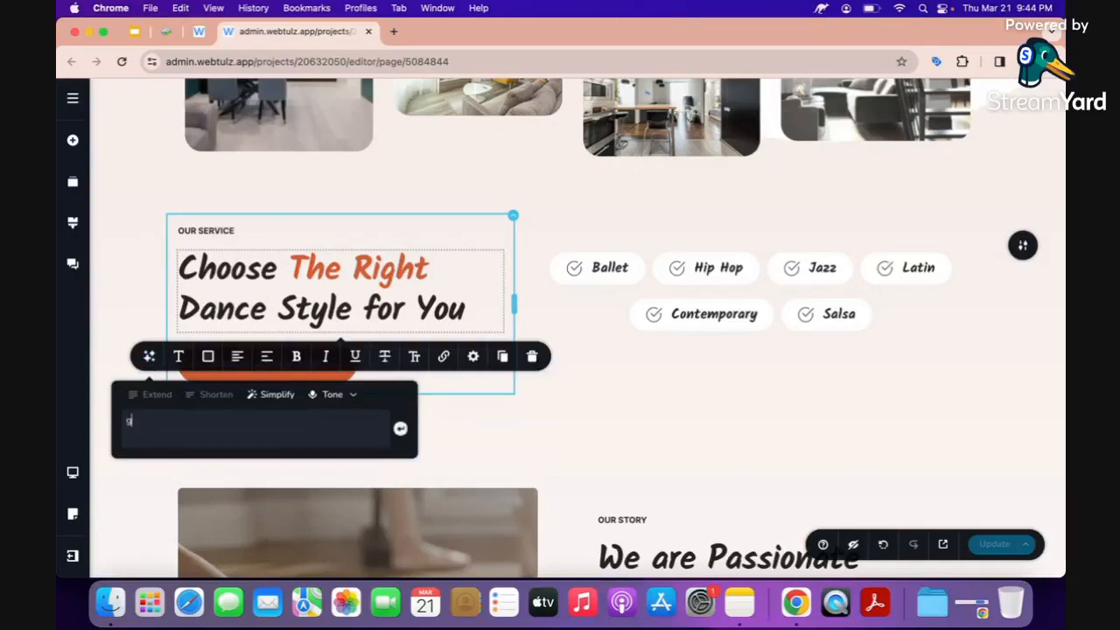
{"action": "type", "text": "ive me caption for: prope"}
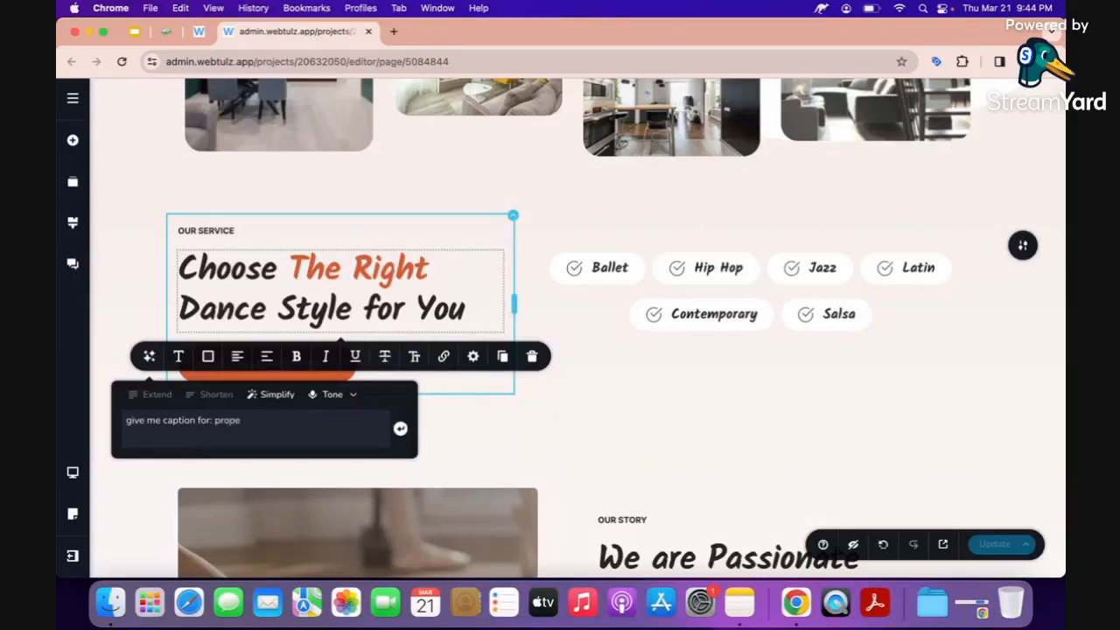
{"action": "key", "text": "BackSpace"}
{"action": "key", "text": "BackSpace"}
{"action": "key", "text": "BackSpace"}
{"action": "key", "text": "BackSpace"}
{"action": "type", "text": "ing p"}
{"action": "type", "text": "short"}
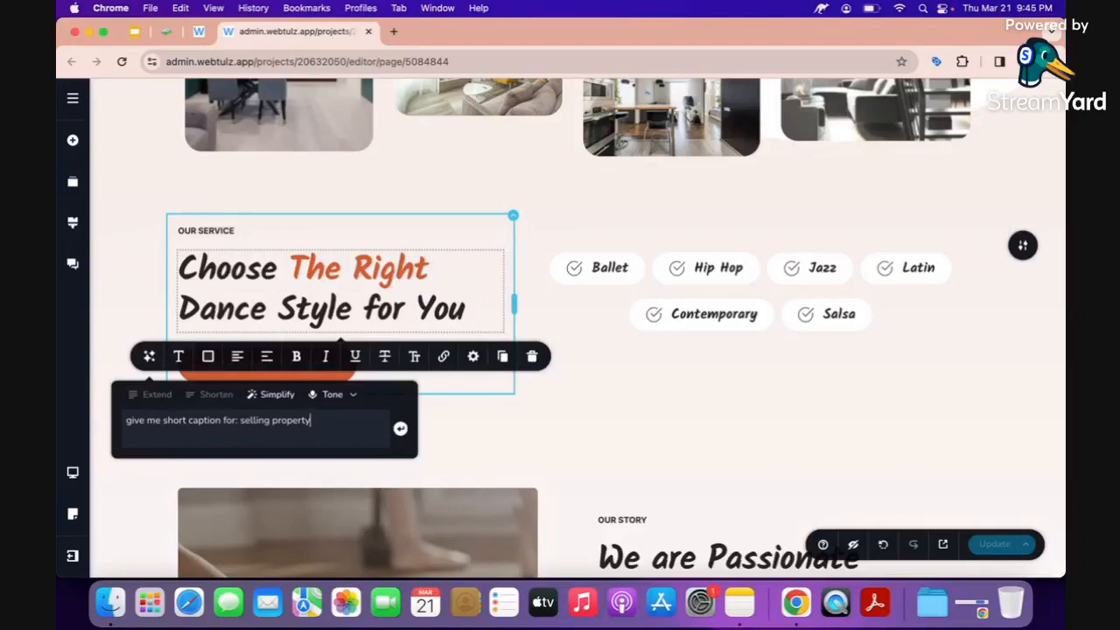
{"action": "double_click", "coordinate": [291, 421]}
{"action": "type", "text": "condominium."}
{"action": "key", "text": "Return"}
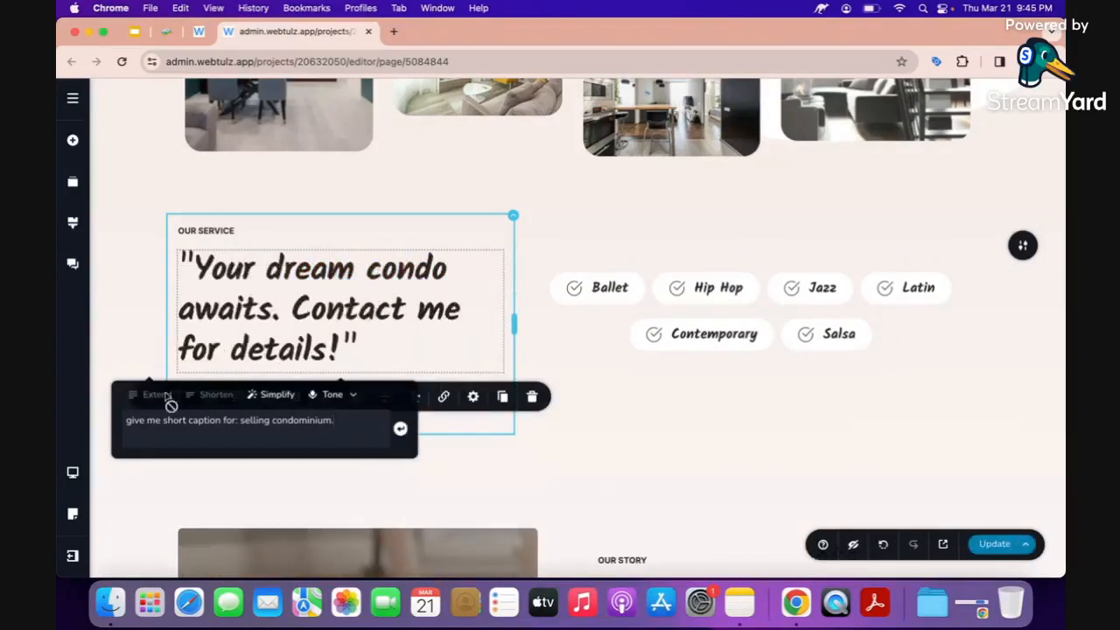
Trim the heading to 'Your dream condo awaits.', removing the quotes and 'Contact me for details!'.
{"action": "left_click", "coordinate": [242, 311]}
{"action": "left_click", "coordinate": [291, 316]}
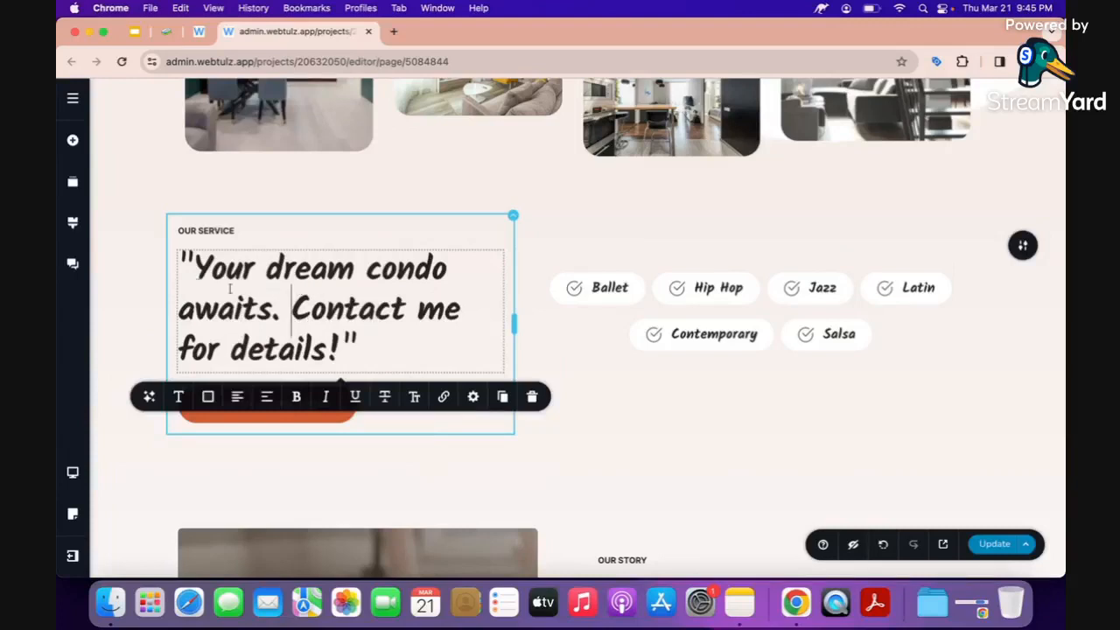
{"action": "left_click", "coordinate": [194, 267]}
{"action": "key", "text": "BackSpace"}
{"action": "key", "text": "Down"}
{"action": "key", "text": "Right"}
{"action": "key", "text": "Right"}
{"action": "key", "text": "Right"}
{"action": "key", "text": "Right"}
{"action": "key", "text": "Right"}
{"action": "key", "text": "Right"}
{"action": "key", "text": "Right"}
{"action": "key", "text": "shift+super+Down"}
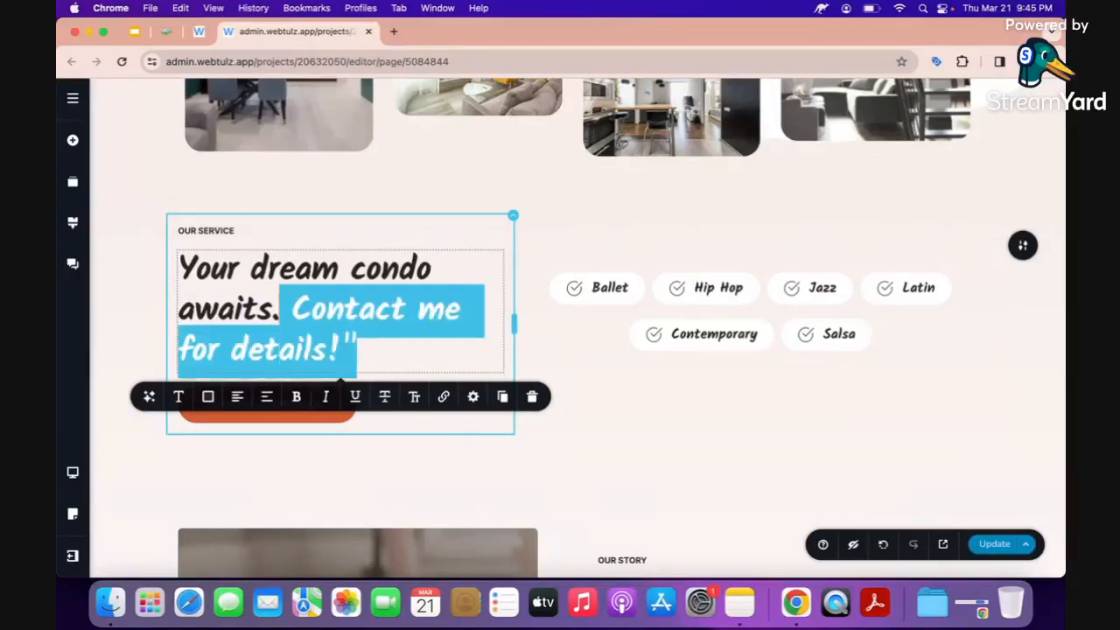
{"action": "key", "text": "BackSpace"}
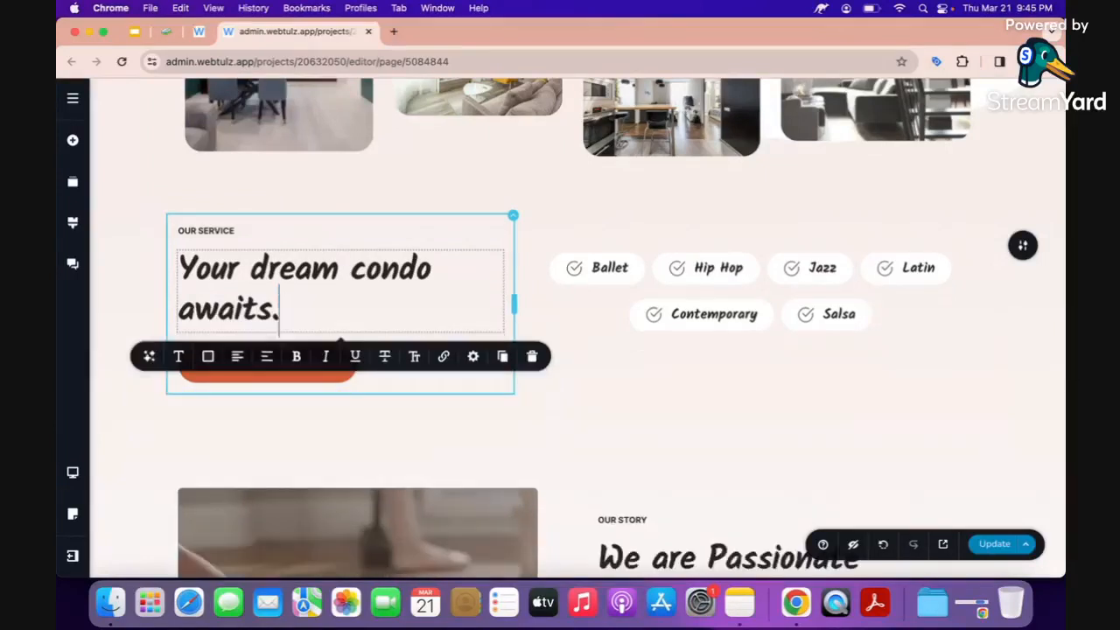
Colour the words 'dream condo' orange (#d25c33).
{"action": "double_click", "coordinate": [294, 270]}
{"action": "left_click", "coordinate": [434, 261], "text": "shift"}
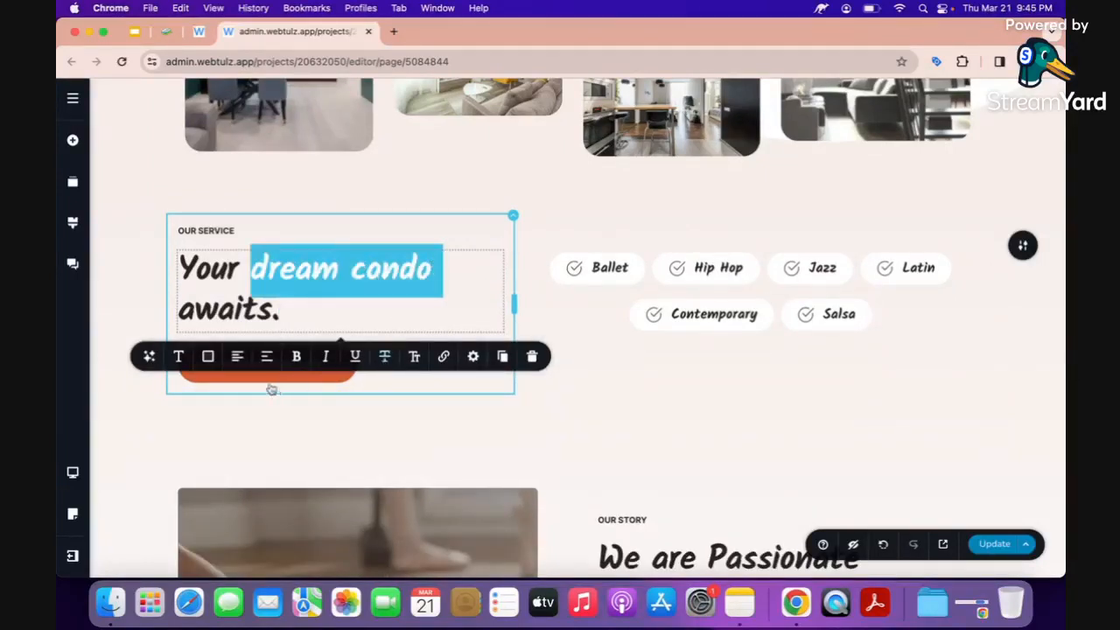
{"action": "left_click", "coordinate": [208, 357]}
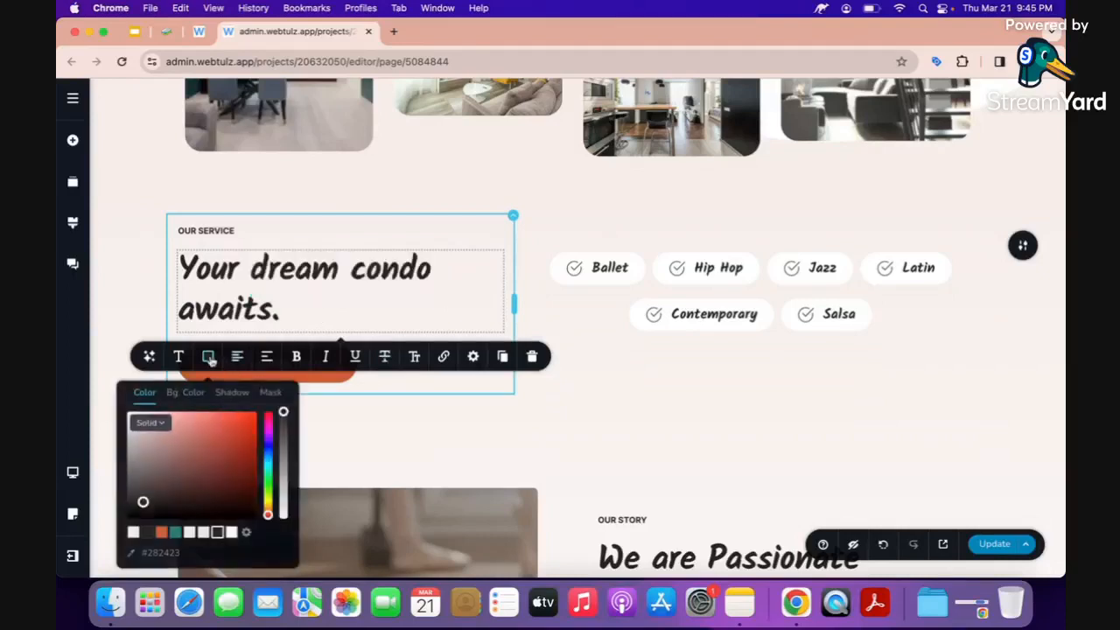
{"action": "left_click", "coordinate": [161, 533]}
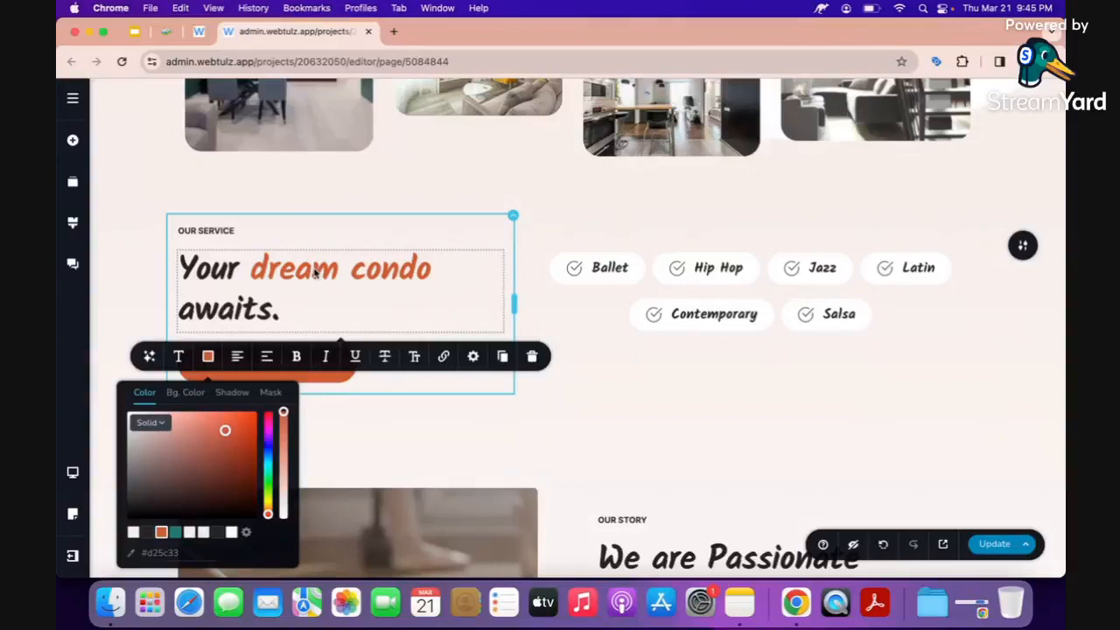
{"action": "left_click", "coordinate": [313, 271]}
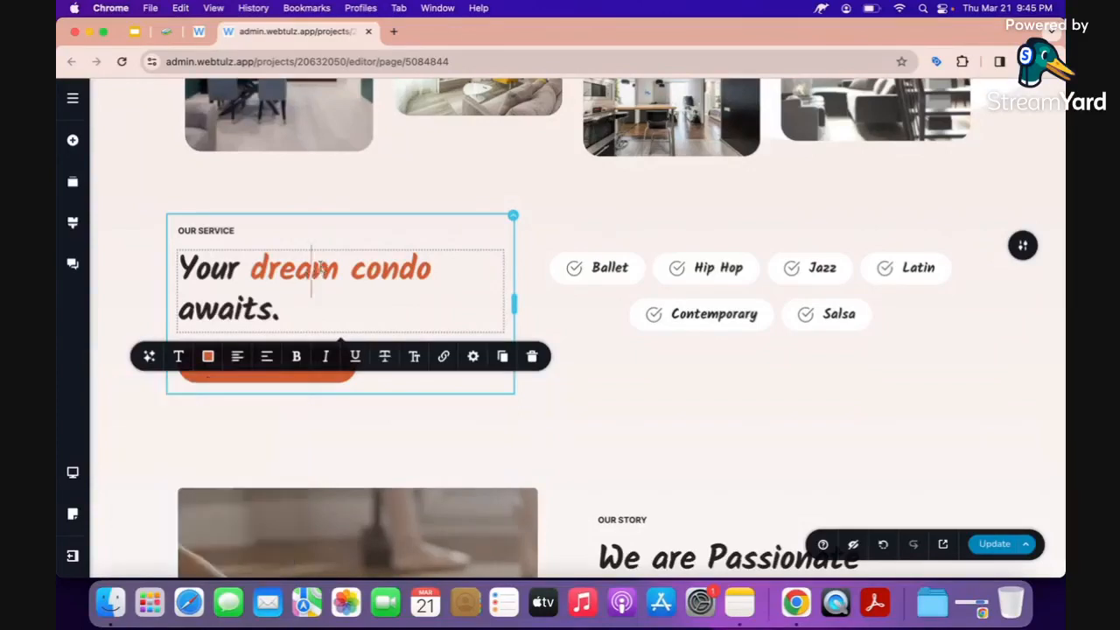
{"action": "left_click", "coordinate": [150, 263]}
Rename the Ballet service chip to 'studio'.
{"action": "scroll", "coordinate": [182, 272], "scroll_direction": "down", "scroll_amount": 1}
{"action": "left_click", "coordinate": [609, 230]}
{"action": "left_click", "coordinate": [610, 230]}
{"action": "double_click", "coordinate": [610, 231]}
{"action": "scroll", "coordinate": [598, 231], "scroll_direction": "up", "scroll_amount": 2}
{"action": "scroll", "coordinate": [598, 232], "scroll_direction": "up", "scroll_amount": 1}
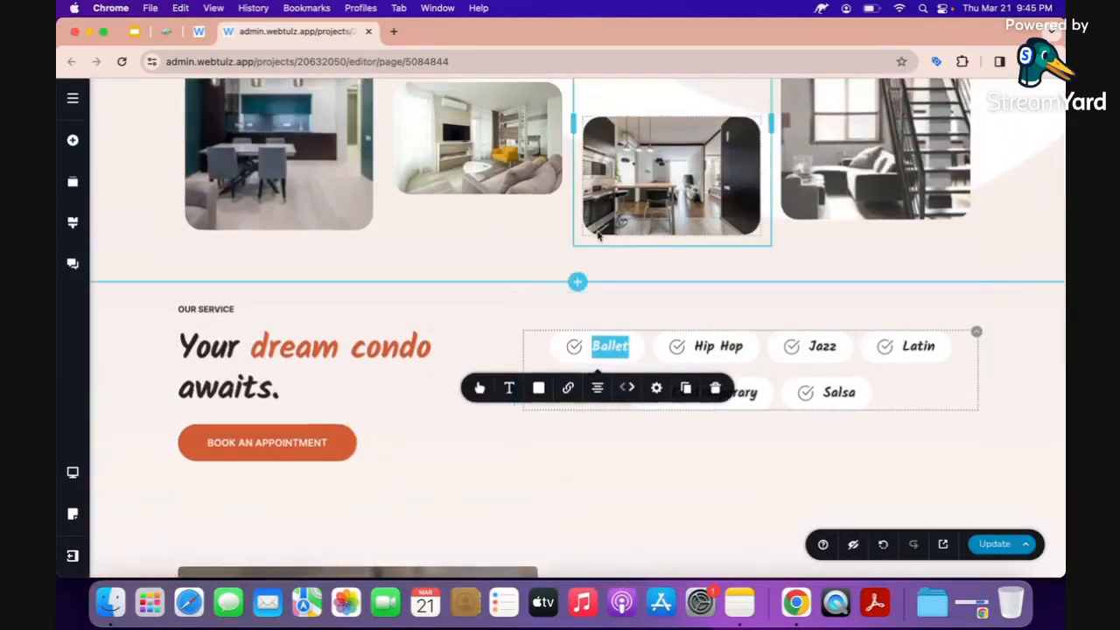
{"action": "type", "text": "studio"}
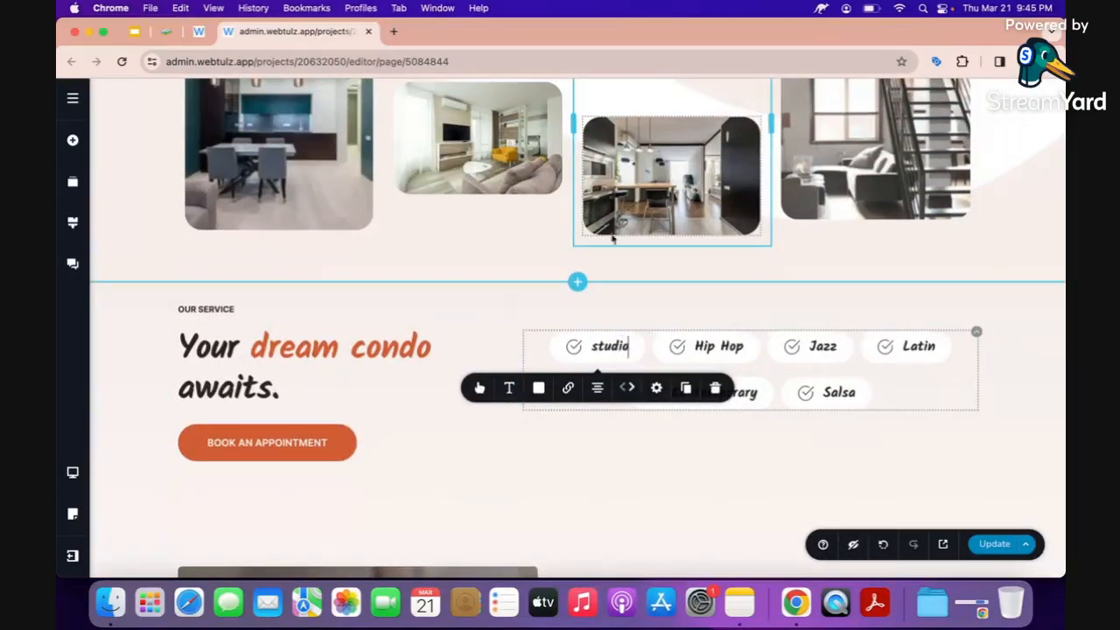
Retype the Hip Hop chip so it currently reads 'si'.
{"action": "double_click", "coordinate": [707, 346]}
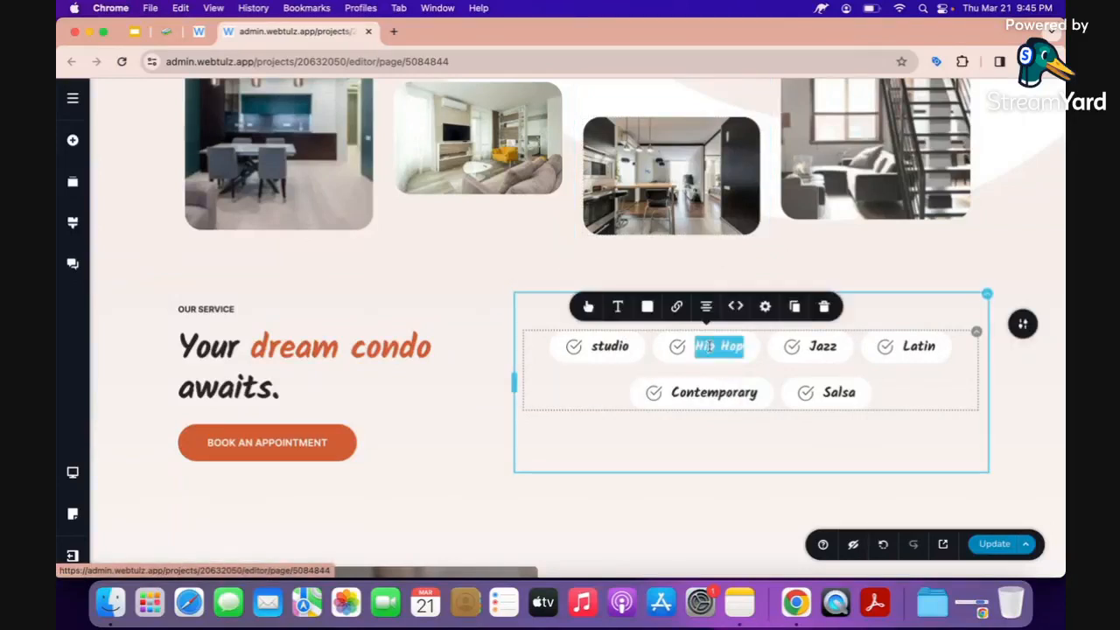
{"action": "scroll", "coordinate": [613, 289], "scroll_direction": "up", "scroll_amount": 1}
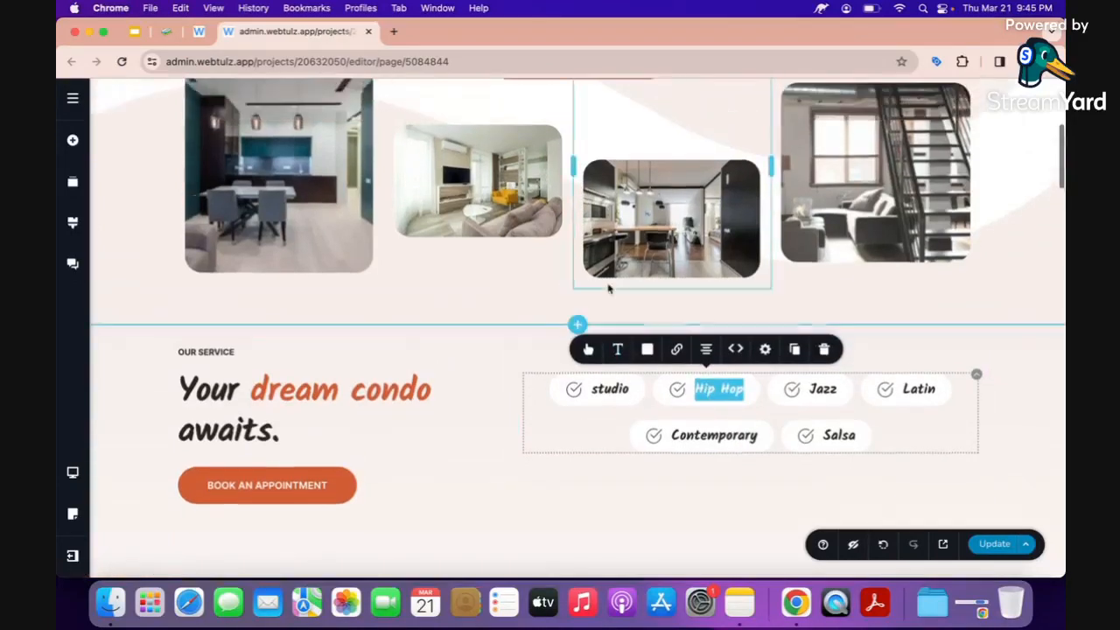
{"action": "type", "text": "sin"}
{"action": "key", "text": "BackSpace"}
{"action": "left_click", "coordinate": [539, 396]}
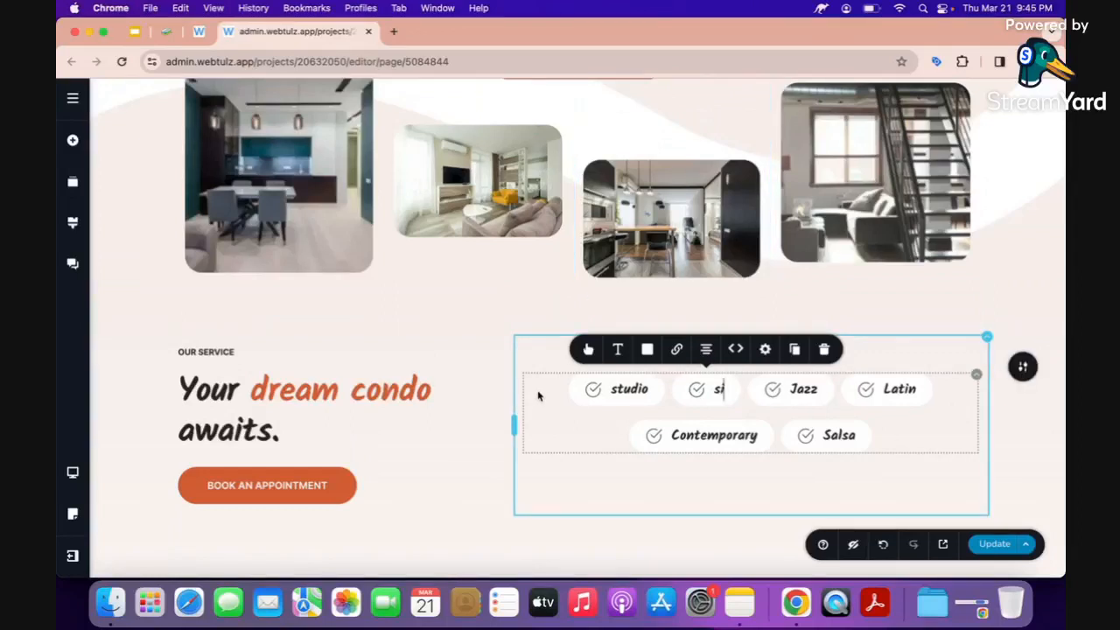
{"action": "scroll", "coordinate": [539, 396], "scroll_direction": "down", "scroll_amount": 2}
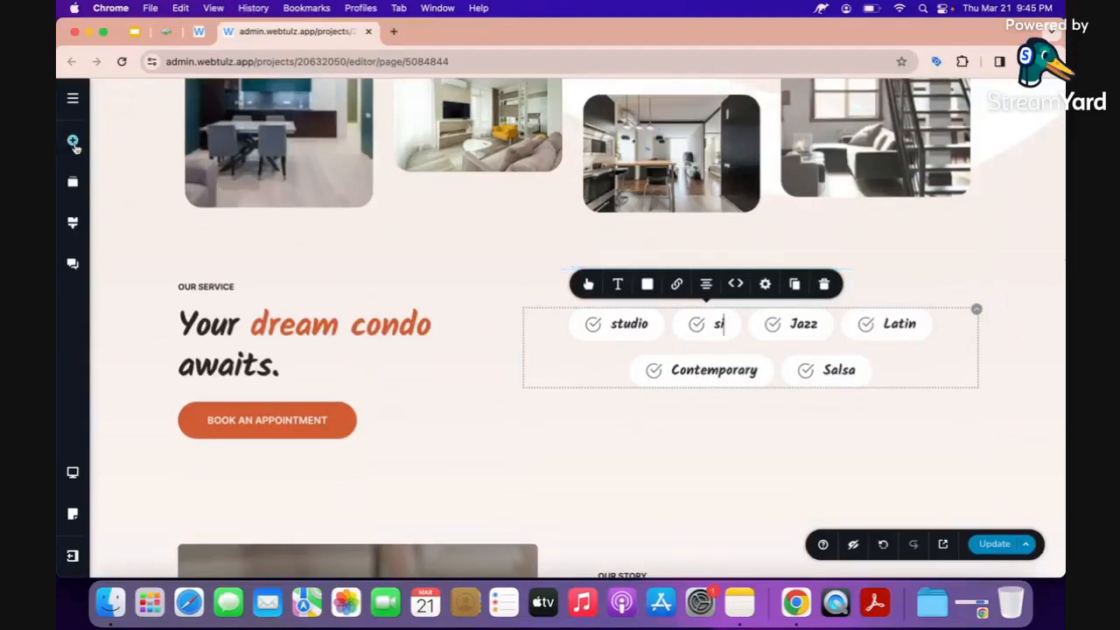
{"action": "left_click", "coordinate": [73, 140]}
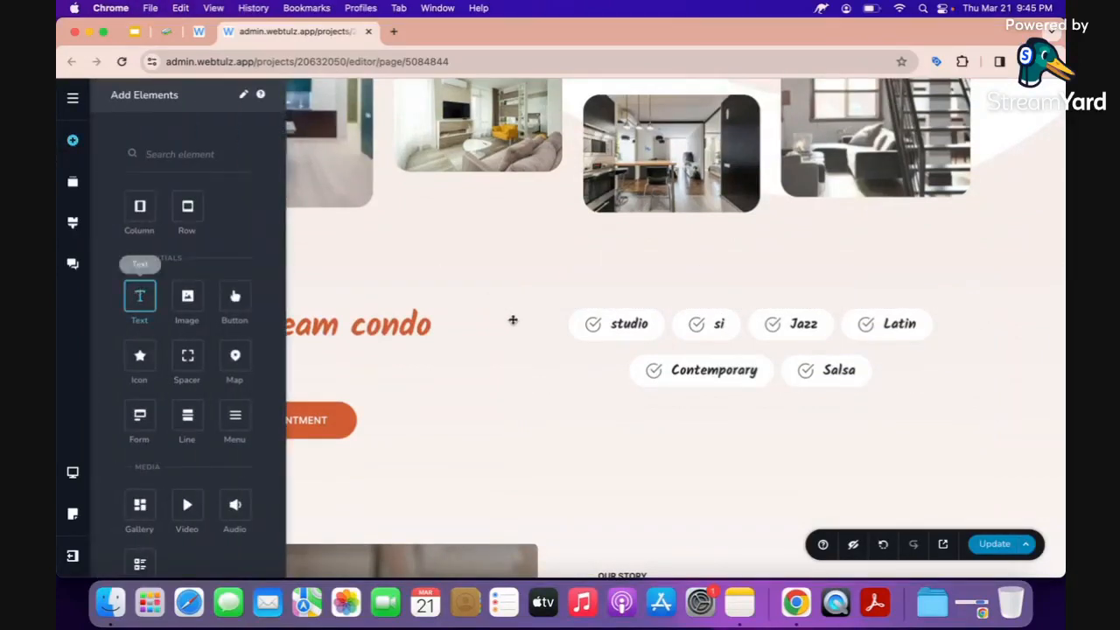
Add a text block above the chips filled with an AI list of ten condominium types.
{"action": "left_click_drag", "start_coordinate": [118, 299], "coordinate": [578, 317]}
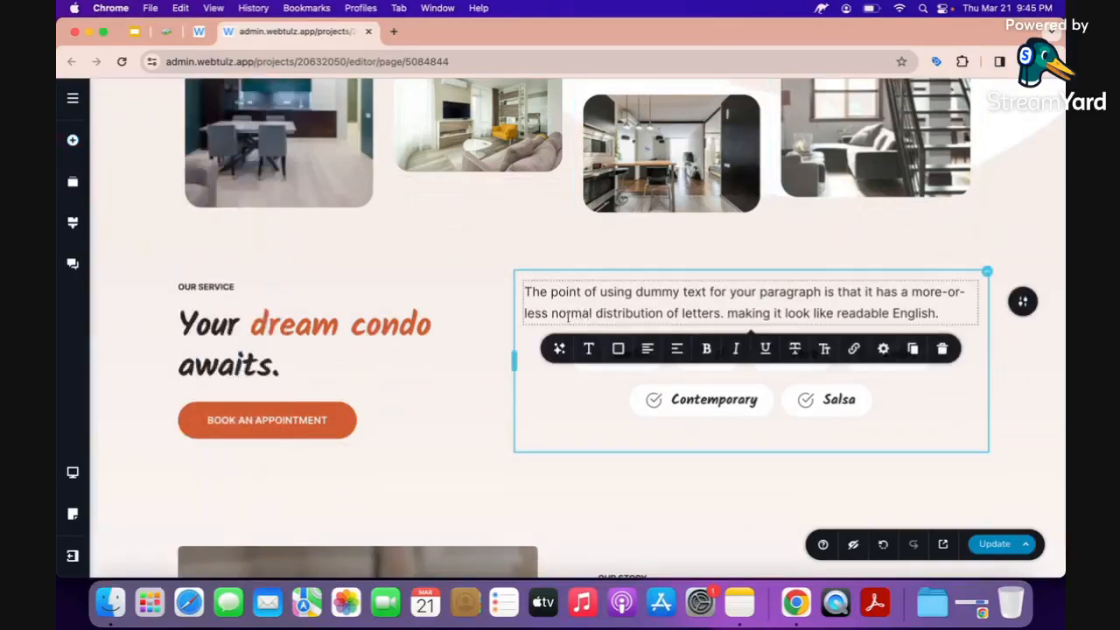
{"action": "left_click", "coordinate": [525, 293]}
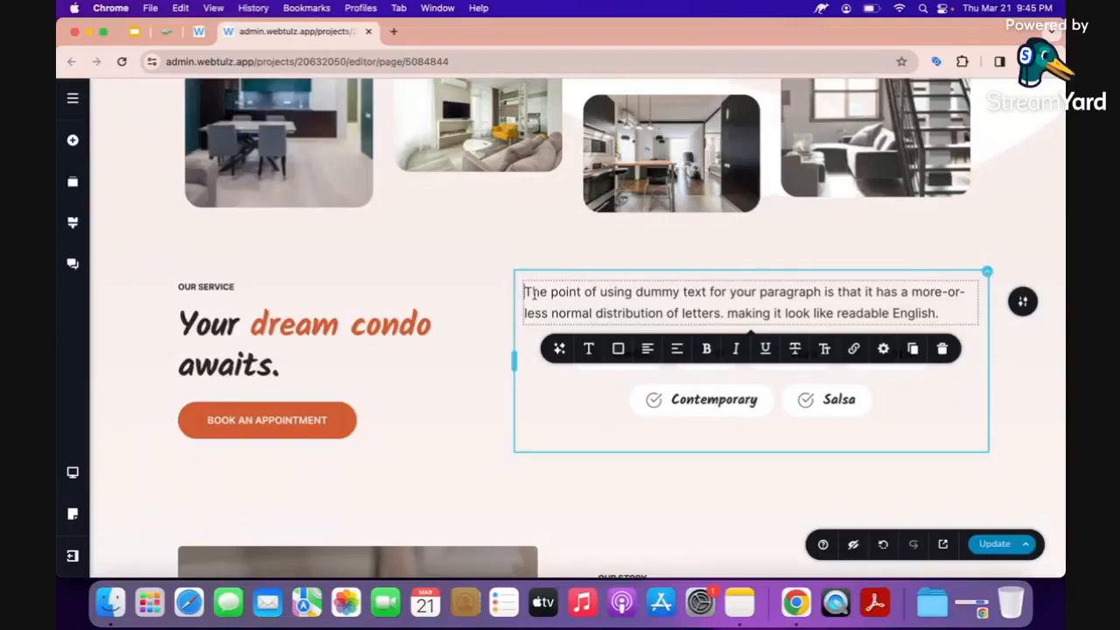
{"action": "left_click", "coordinate": [559, 350]}
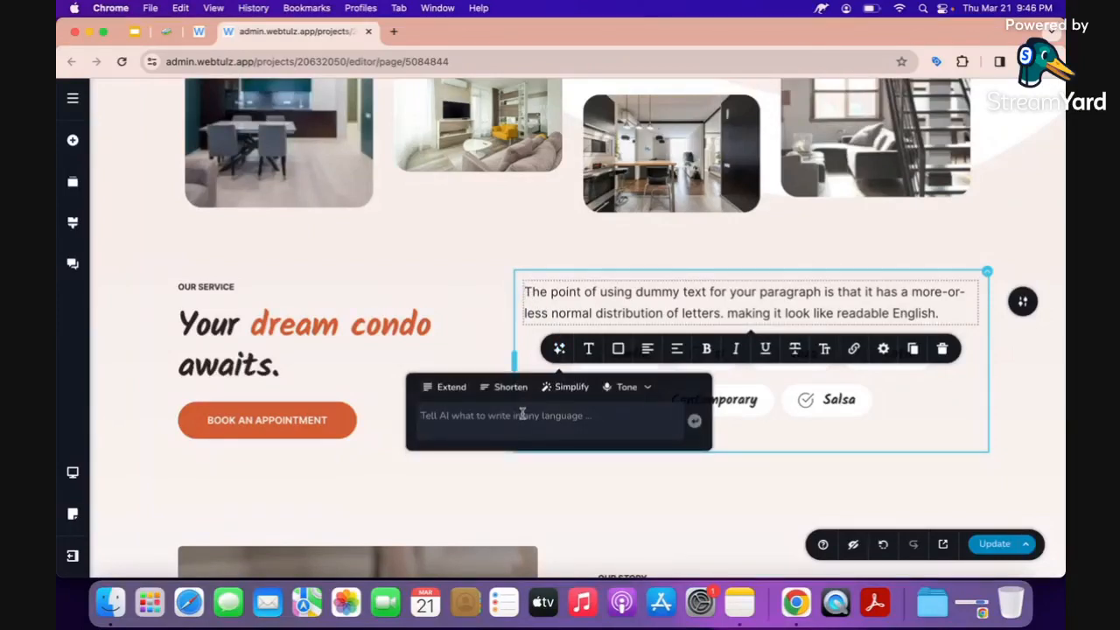
{"action": "type", "text": "give me types of condominiums to sell"}
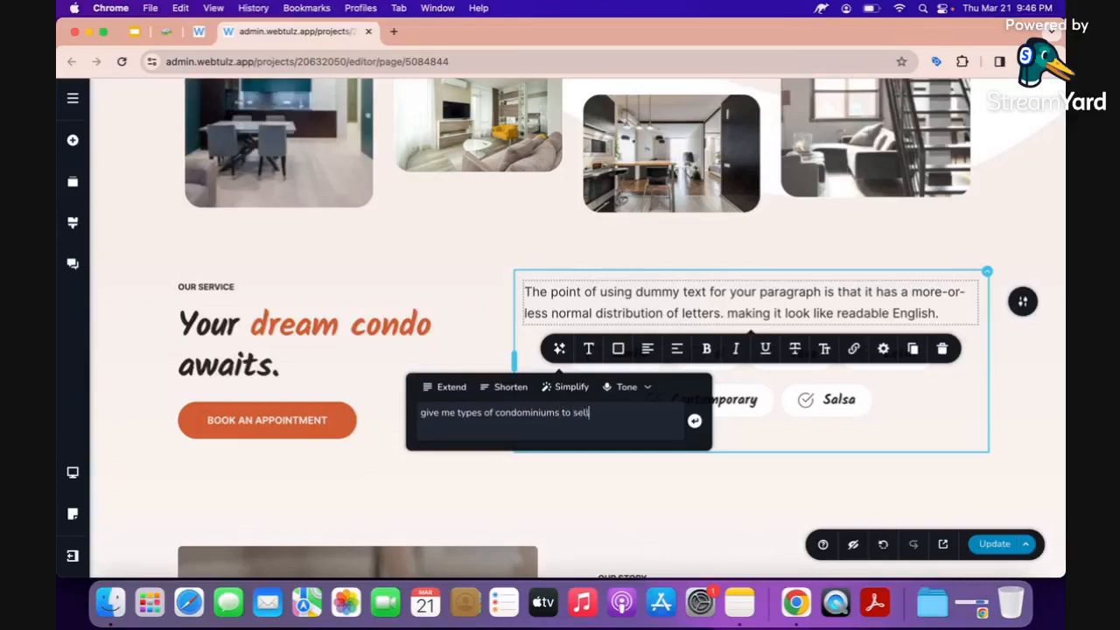
{"action": "key", "text": "Return"}
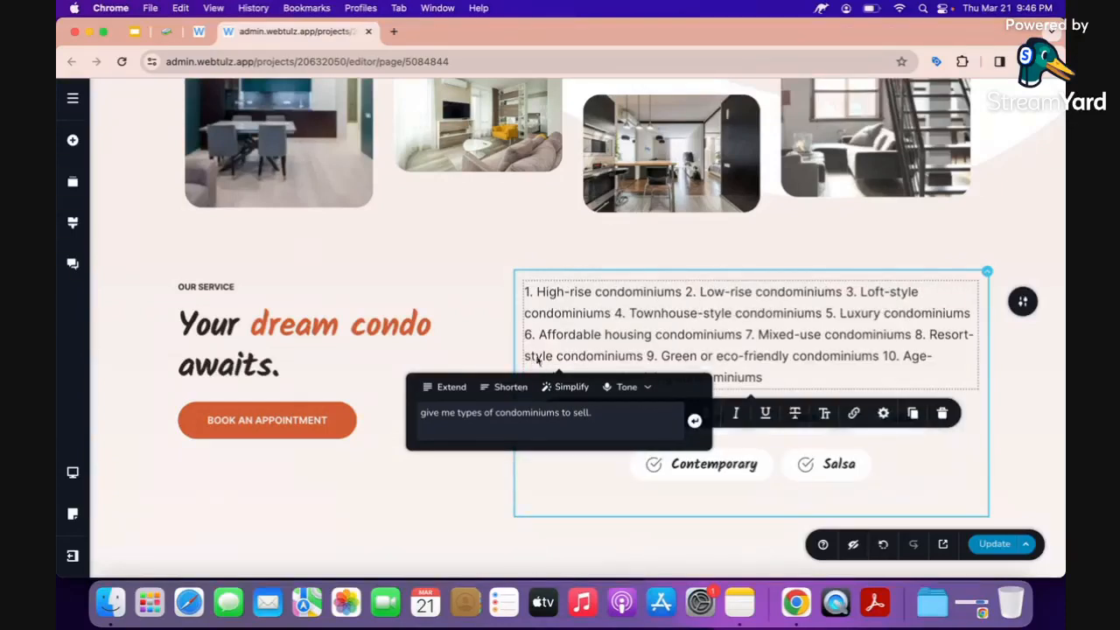
{"action": "left_click", "coordinate": [546, 342]}
{"action": "scroll", "coordinate": [528, 360], "scroll_direction": "down", "scroll_amount": 1}
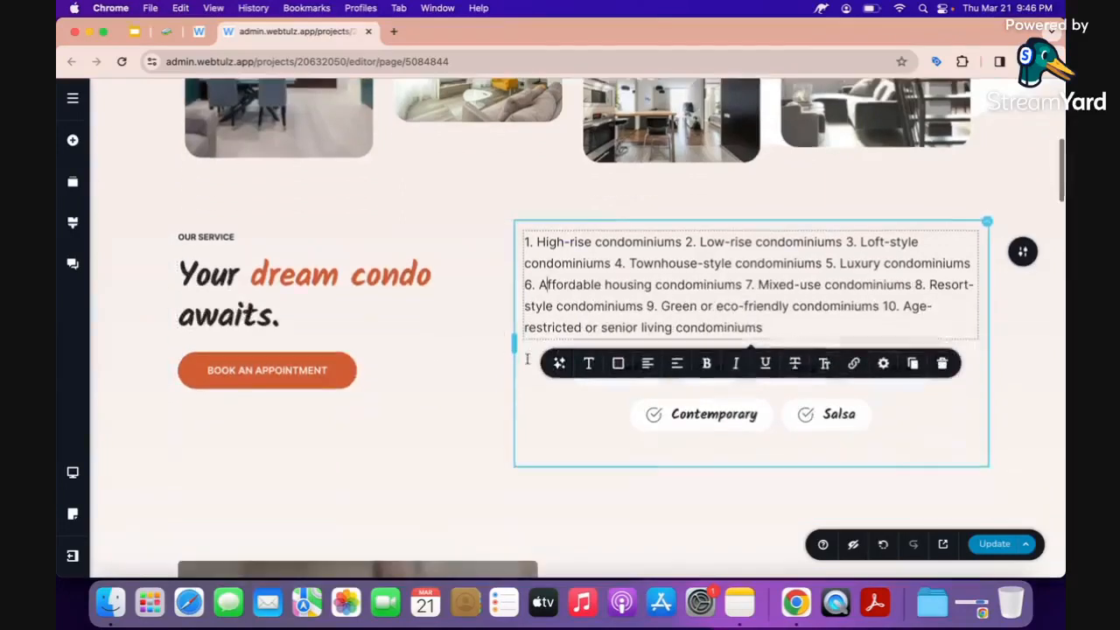
{"action": "left_click", "coordinate": [467, 398]}
Rename the studio and si chips to 'high-rise' and 'low-rise'.
{"action": "left_click", "coordinate": [655, 380]}
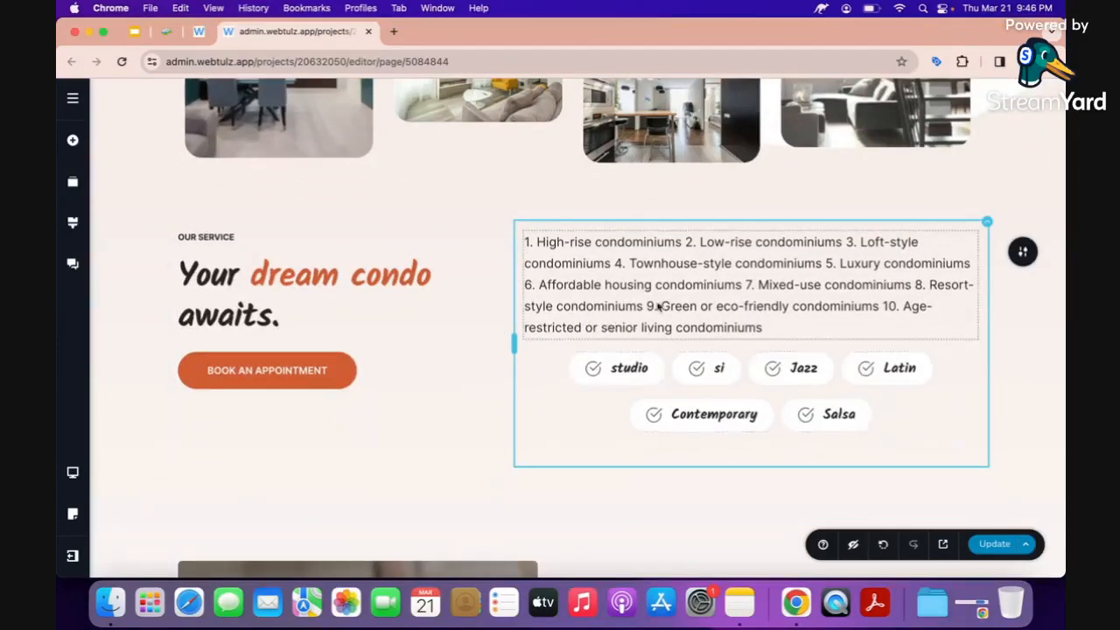
{"action": "double_click", "coordinate": [625, 369]}
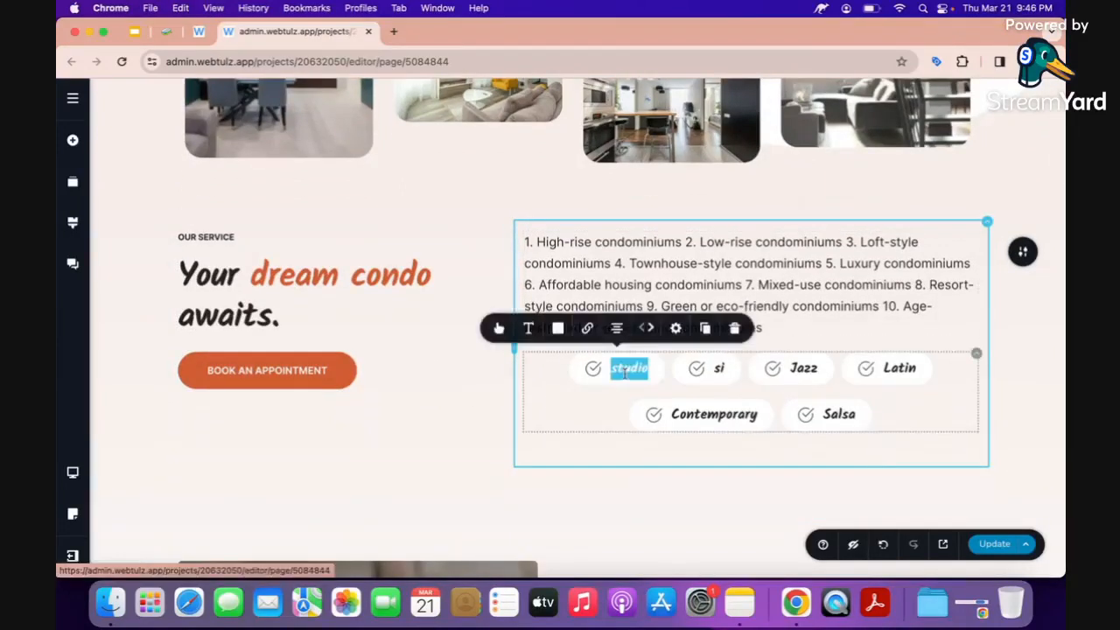
{"action": "type", "text": "high-rise"}
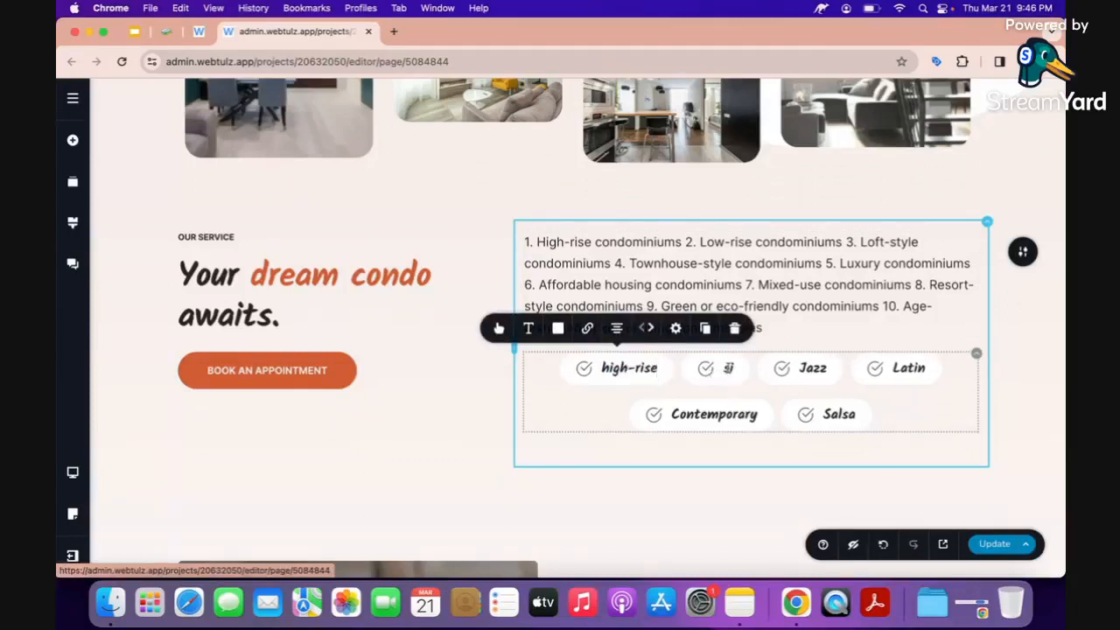
{"action": "left_click", "coordinate": [727, 368]}
{"action": "key", "text": "super+a"}
{"action": "type", "text": "low-rise"}
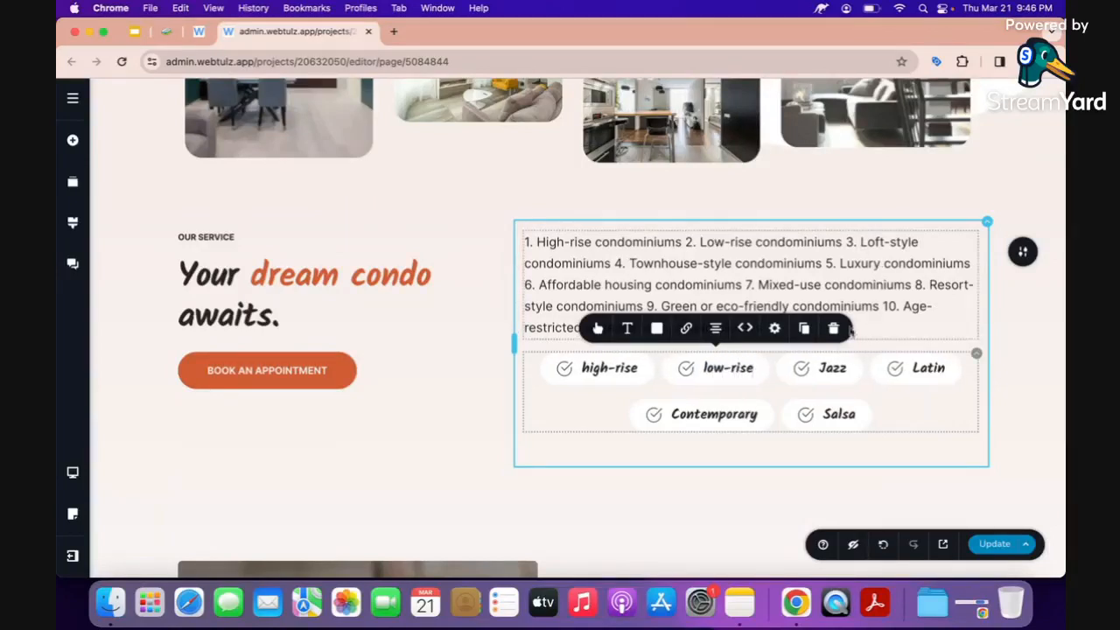
Rename Jazz to 'townhouse', Latin to 'luxury' and Contemporary to 'resort'.
{"action": "left_click", "coordinate": [832, 367]}
{"action": "key", "text": "super+a"}
{"action": "type", "text": "loft-style"}
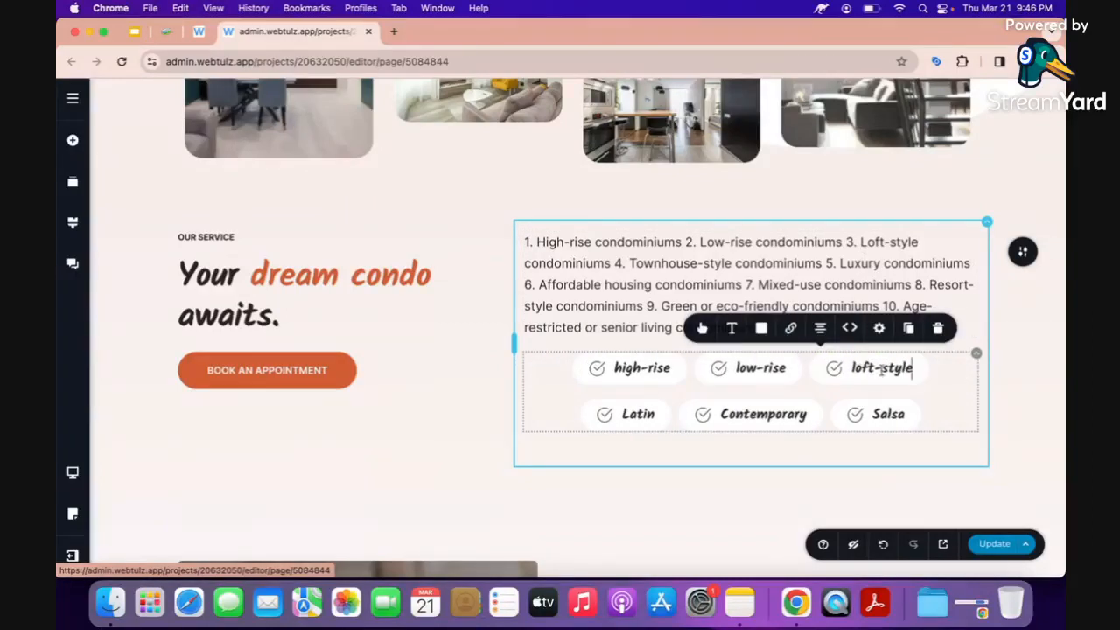
{"action": "triple_click", "coordinate": [881, 368]}
{"action": "type", "text": "townhouse"}
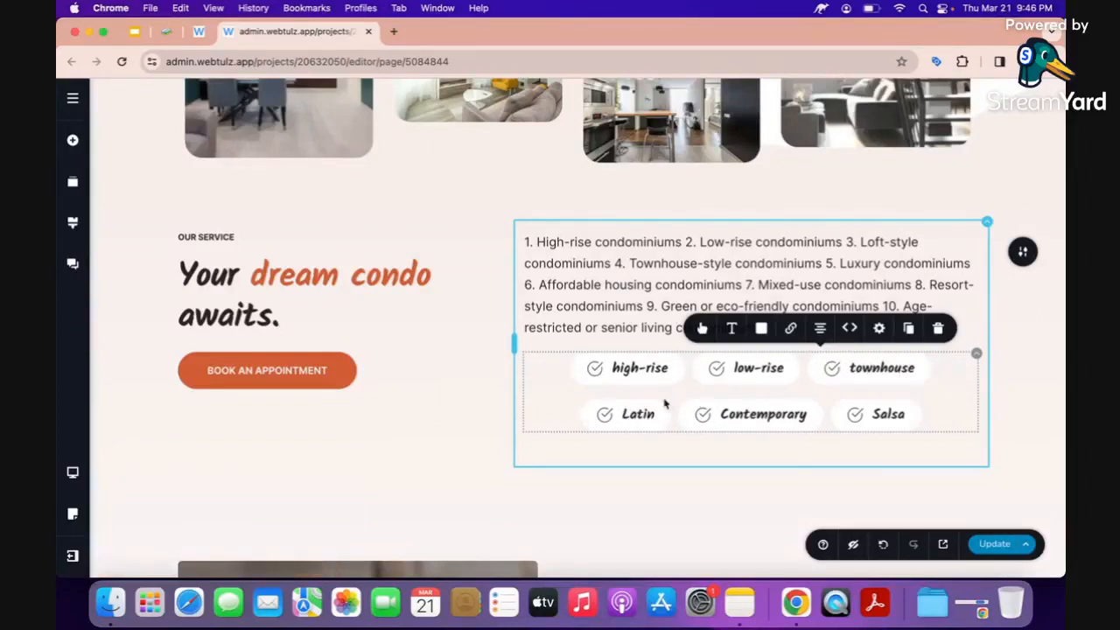
{"action": "double_click", "coordinate": [640, 414]}
{"action": "type", "text": "luxur"}
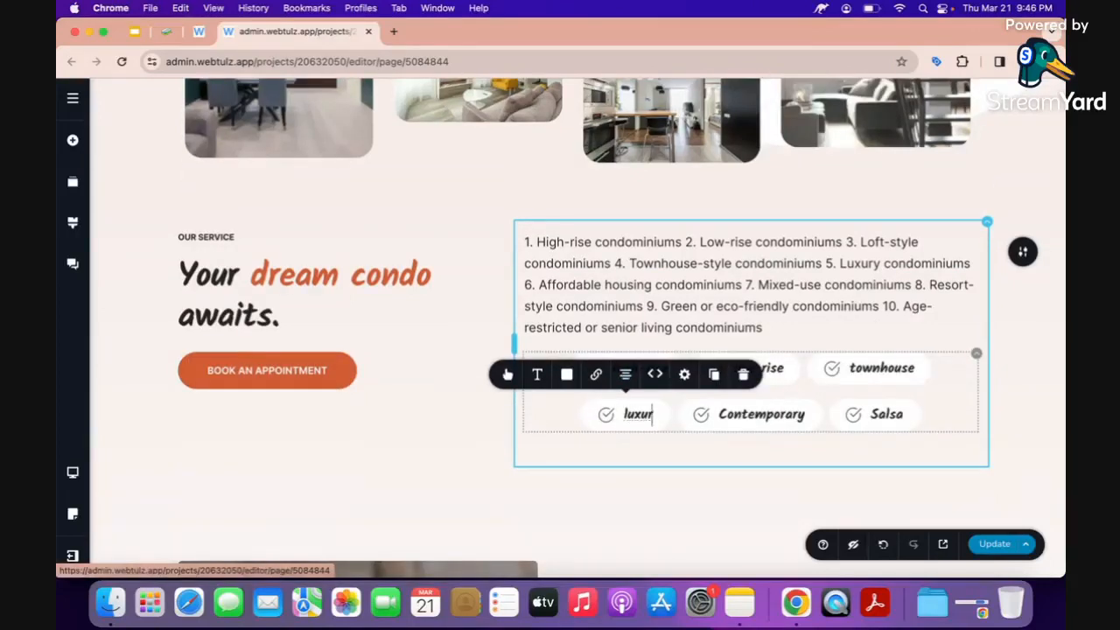
{"action": "type", "text": "y"}
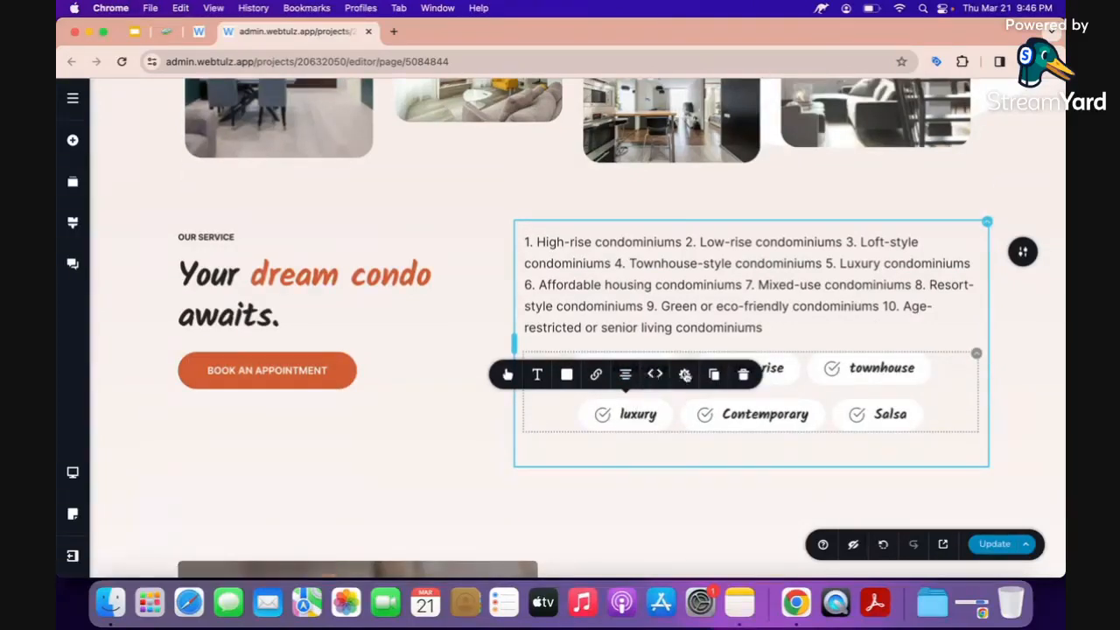
{"action": "double_click", "coordinate": [739, 411]}
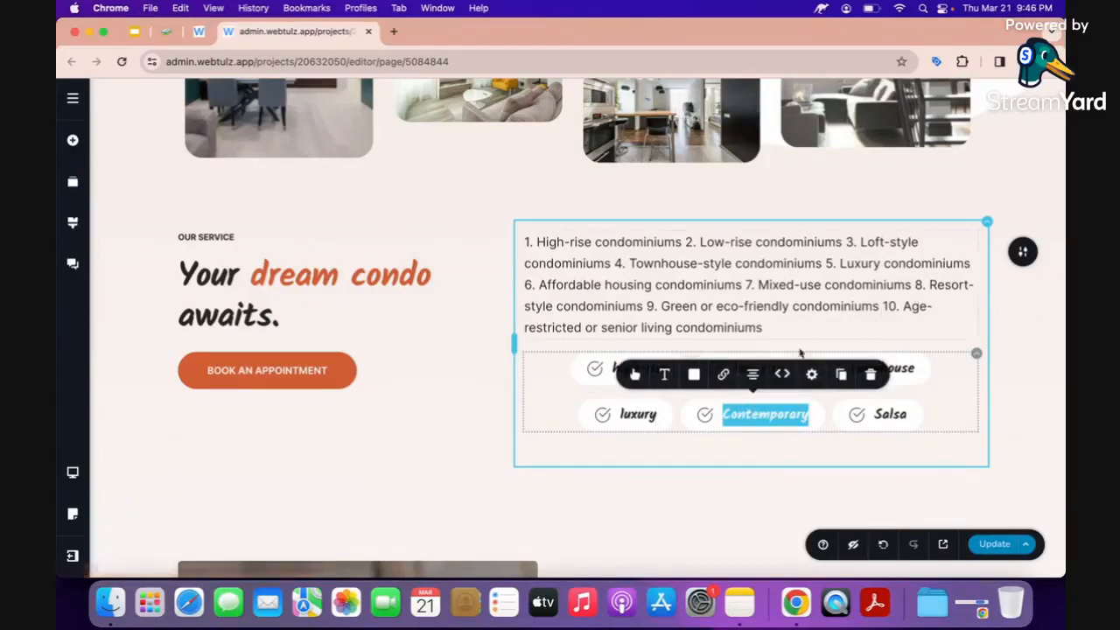
{"action": "type", "text": "resort"}
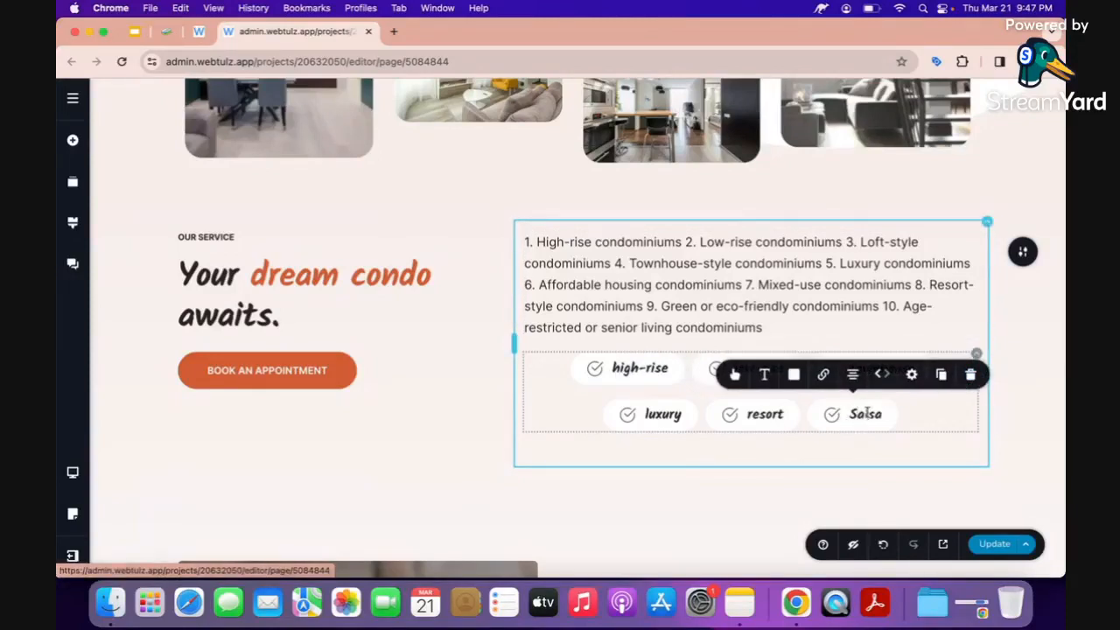
Delete the Salsa tag and the numbered condo-types paragraph.
{"action": "left_click", "coordinate": [971, 375]}
{"action": "left_click", "coordinate": [825, 285]}
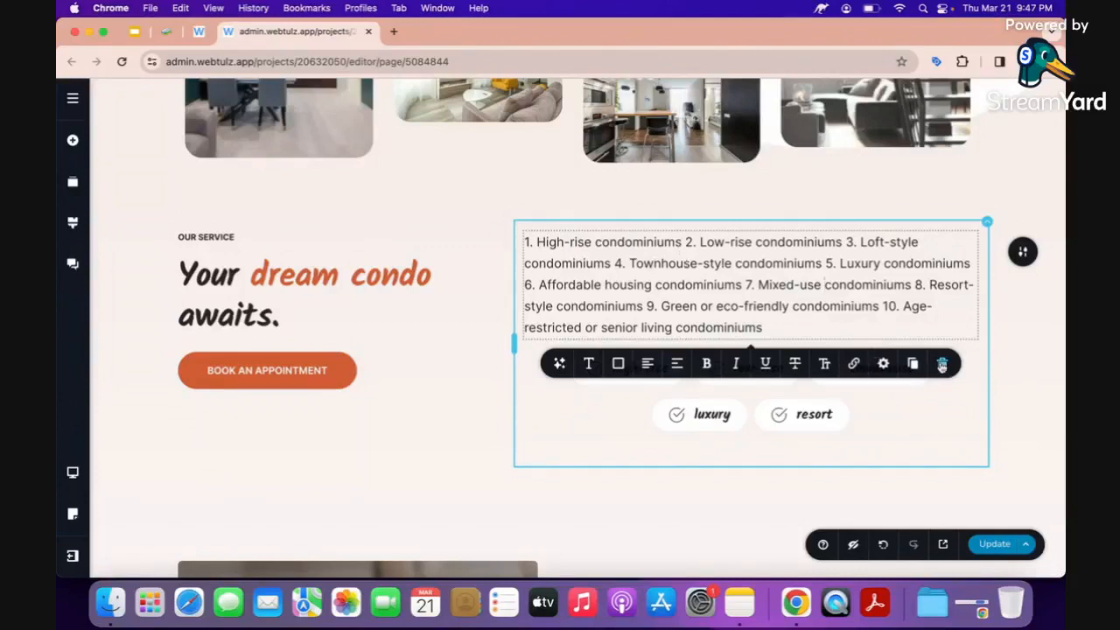
{"action": "left_click", "coordinate": [941, 365]}
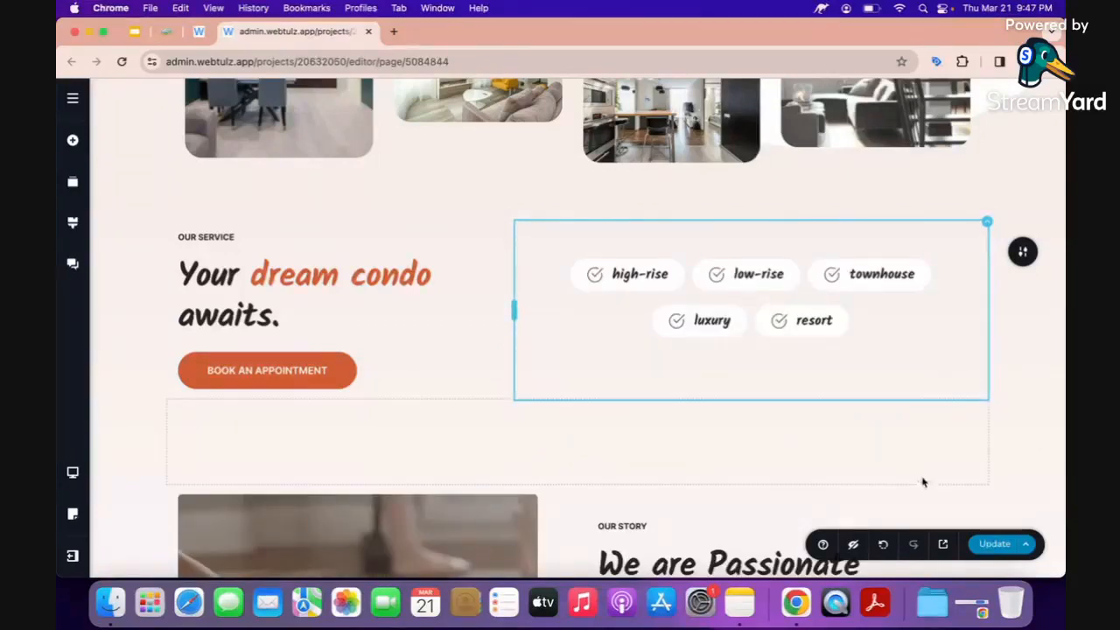
{"action": "scroll", "coordinate": [758, 379], "scroll_direction": "down", "scroll_amount": 5}
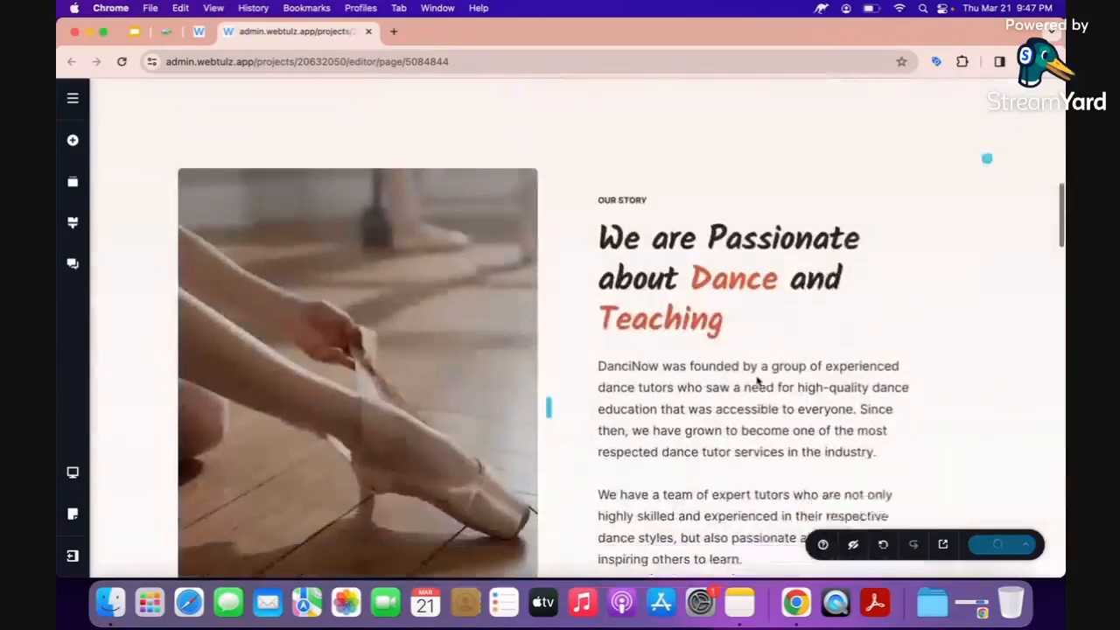
{"action": "scroll", "coordinate": [758, 380], "scroll_direction": "down", "scroll_amount": 2}
{"action": "left_click", "coordinate": [355, 307]}
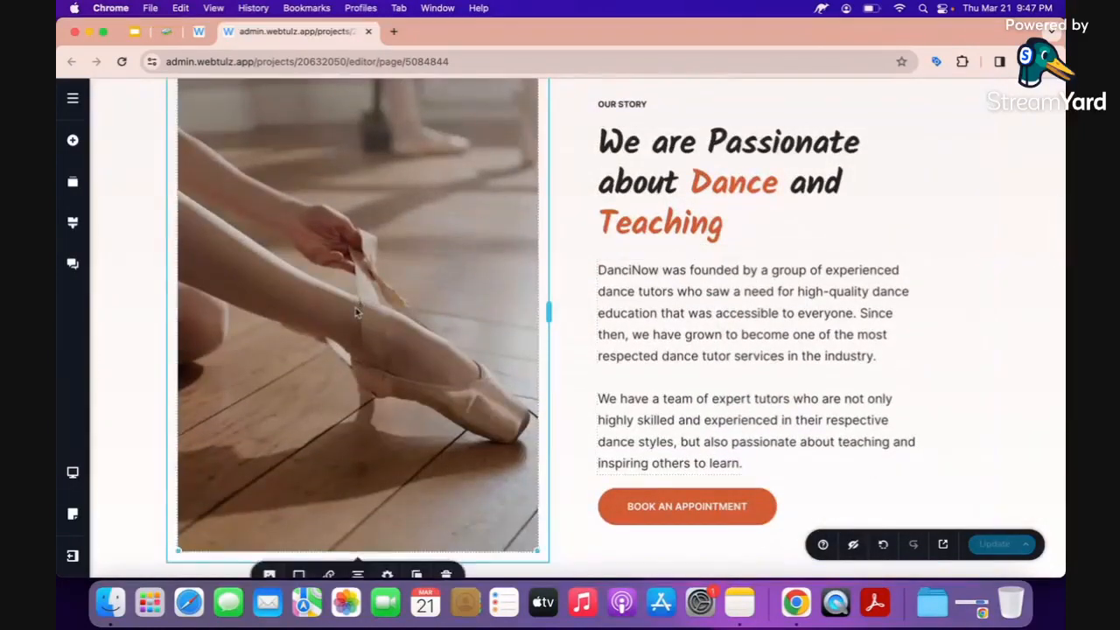
{"action": "scroll", "coordinate": [355, 312], "scroll_direction": "up", "scroll_amount": 3}
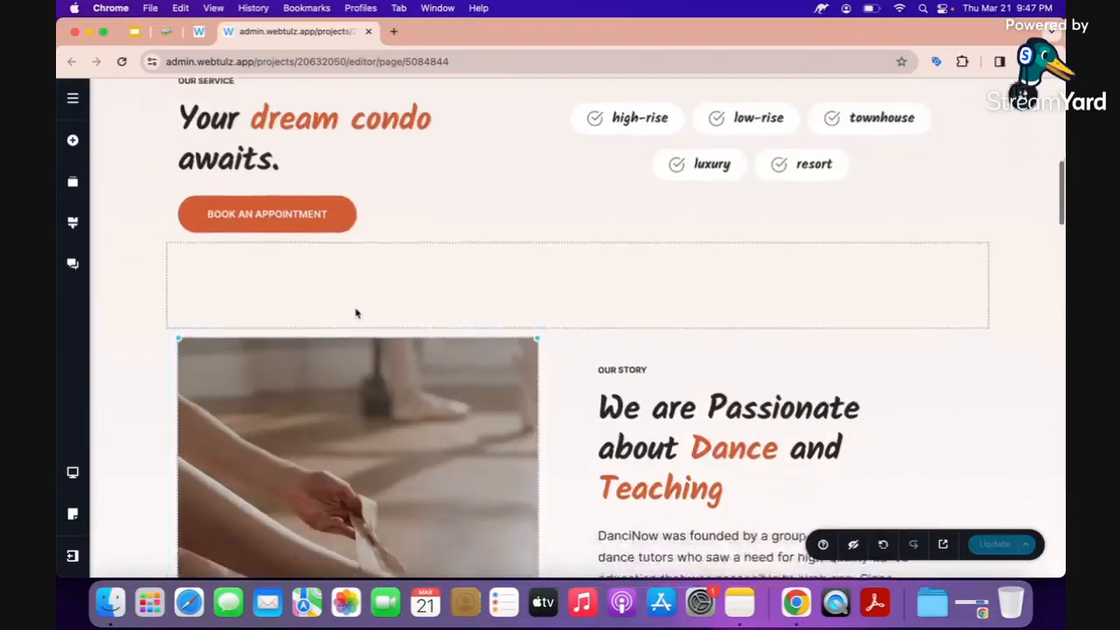
{"action": "scroll", "coordinate": [355, 312], "scroll_direction": "down", "scroll_amount": 5}
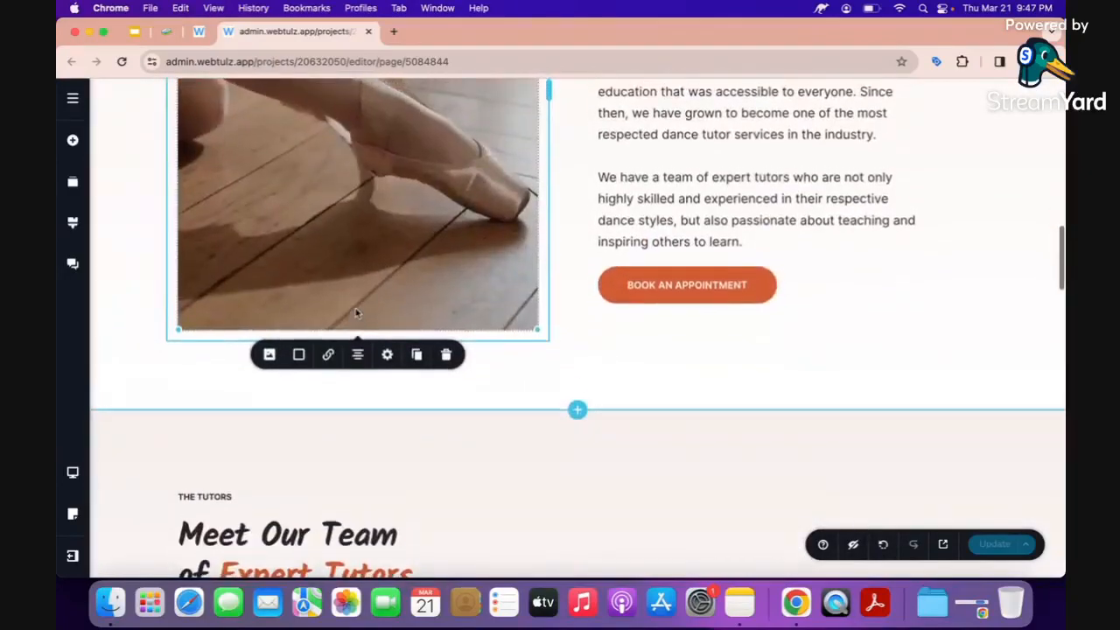
{"action": "scroll", "coordinate": [356, 312], "scroll_direction": "down", "scroll_amount": 3}
{"action": "scroll", "coordinate": [356, 313], "scroll_direction": "up", "scroll_amount": 6}
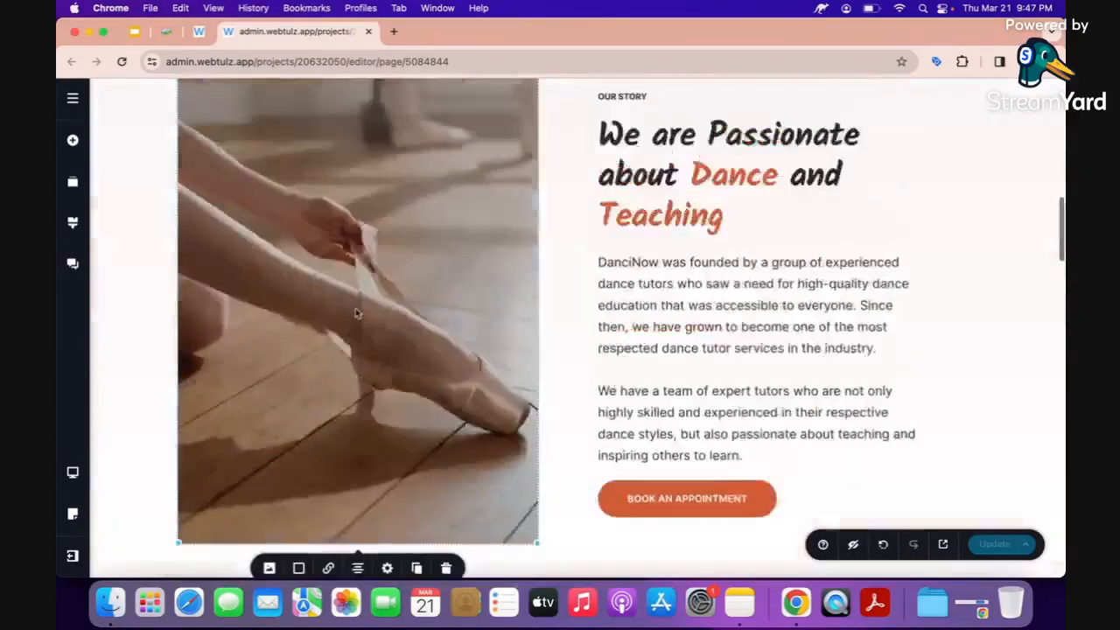
{"action": "scroll", "coordinate": [356, 312], "scroll_direction": "up", "scroll_amount": 3}
{"action": "scroll", "coordinate": [357, 313], "scroll_direction": "down", "scroll_amount": 2}
{"action": "scroll", "coordinate": [356, 312], "scroll_direction": "down", "scroll_amount": 8}
{"action": "scroll", "coordinate": [356, 313], "scroll_direction": "down", "scroll_amount": 3}
{"action": "scroll", "coordinate": [356, 313], "scroll_direction": "up", "scroll_amount": 10}
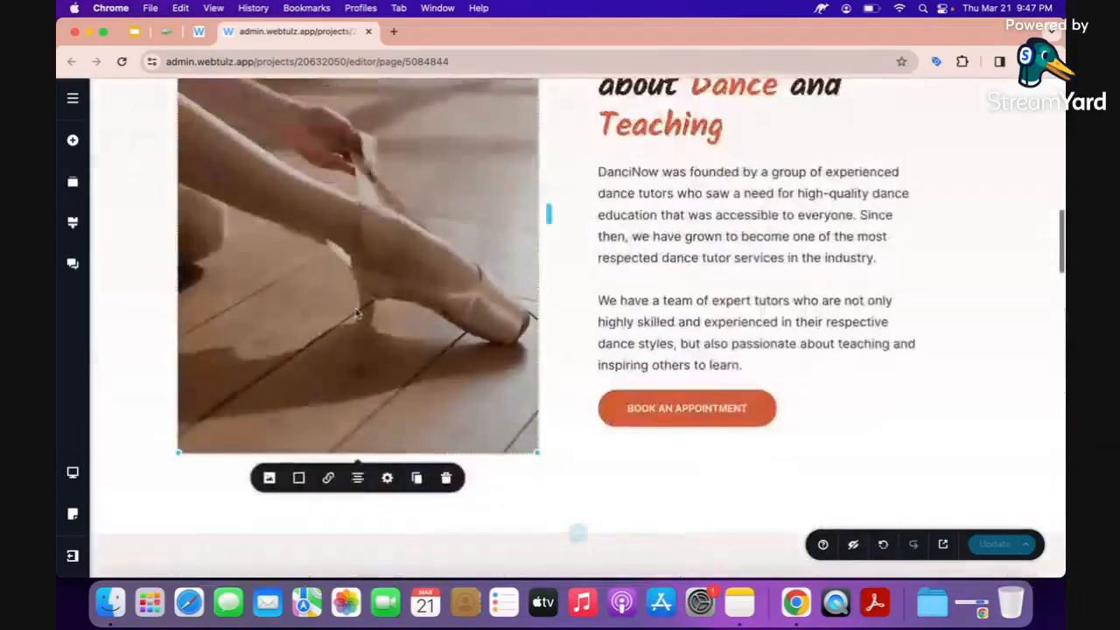
{"action": "scroll", "coordinate": [356, 312], "scroll_direction": "up", "scroll_amount": 3}
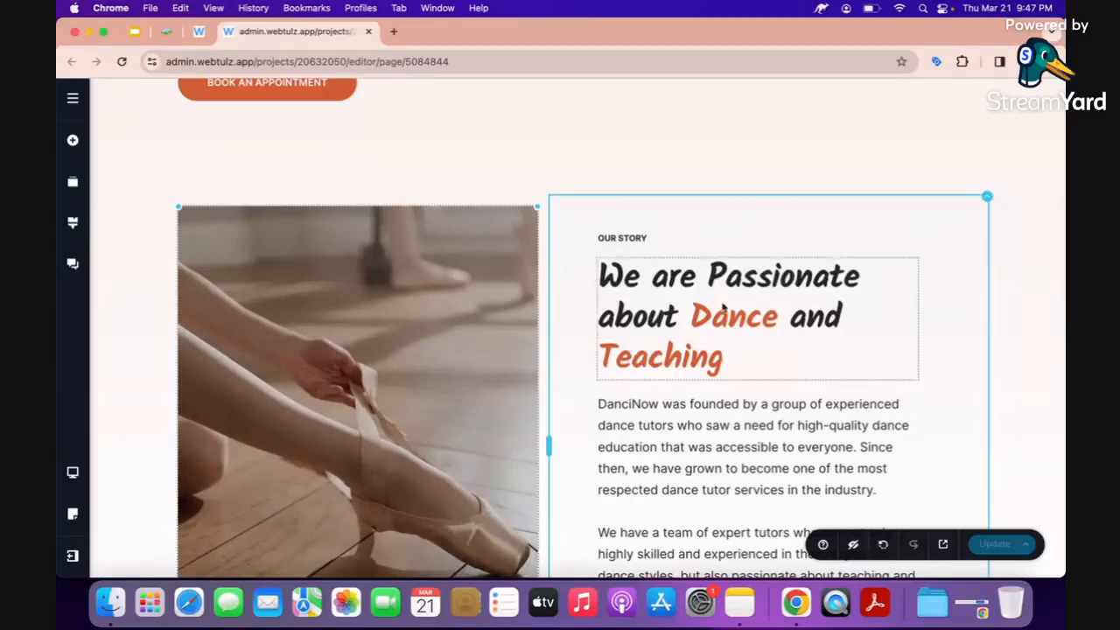
{"action": "scroll", "coordinate": [362, 379], "scroll_direction": "down", "scroll_amount": 2}
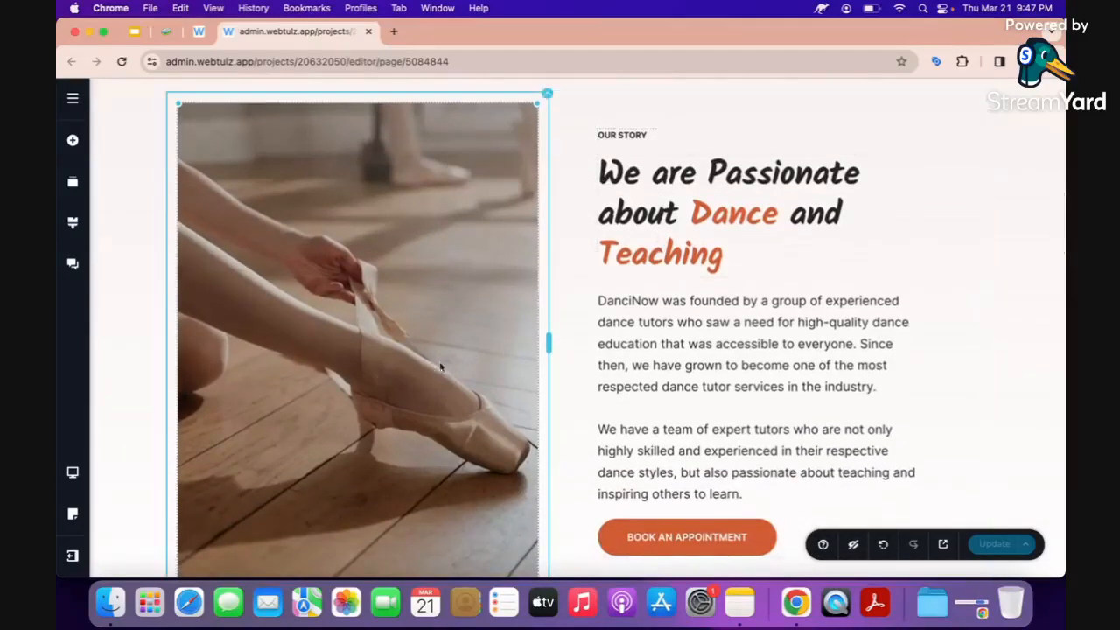
{"action": "scroll", "coordinate": [613, 315], "scroll_direction": "up", "scroll_amount": 1}
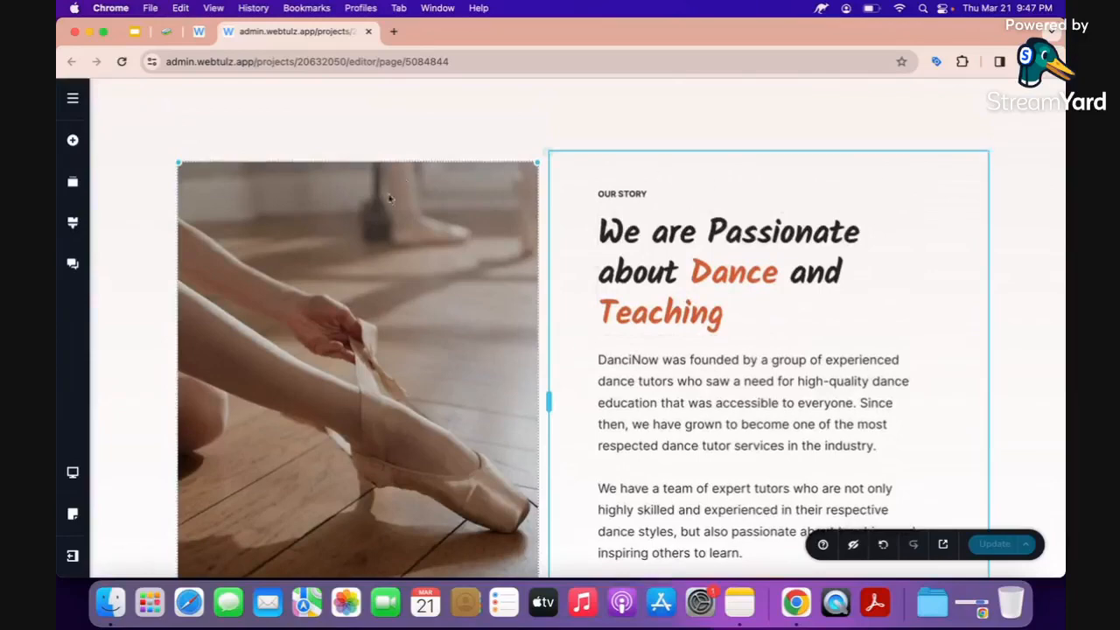
{"action": "scroll", "coordinate": [970, 177], "scroll_direction": "up", "scroll_amount": 2}
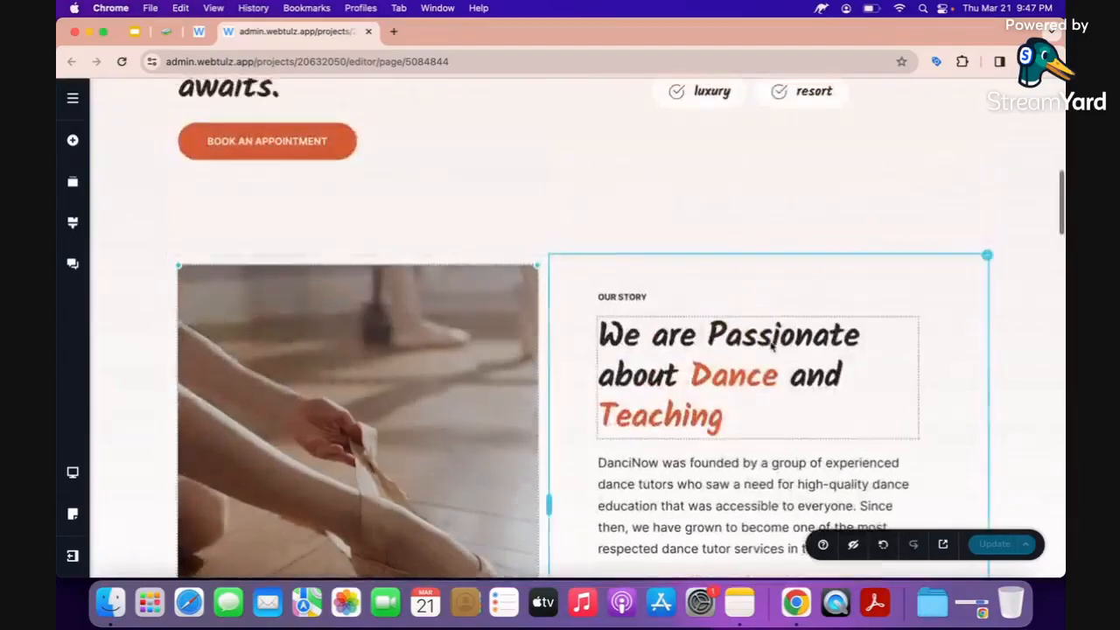
{"action": "scroll", "coordinate": [770, 345], "scroll_direction": "up", "scroll_amount": 2}
{"action": "scroll", "coordinate": [771, 346], "scroll_direction": "down", "scroll_amount": 10}
{"action": "scroll", "coordinate": [771, 348], "scroll_direction": "up", "scroll_amount": 5}
{"action": "scroll", "coordinate": [771, 347], "scroll_direction": "up", "scroll_amount": 4}
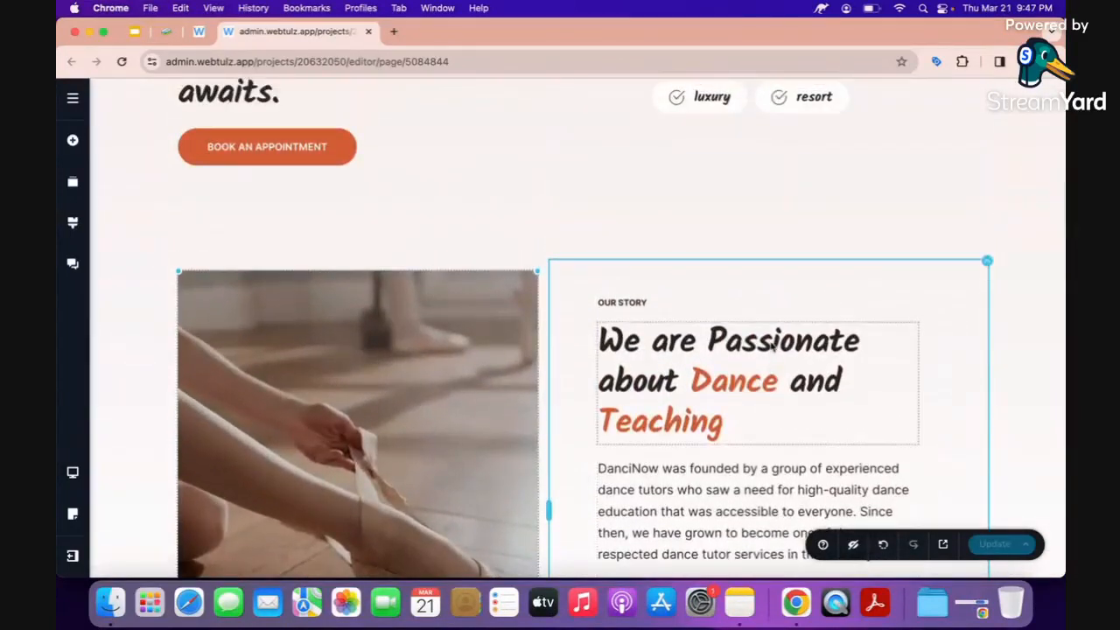
{"action": "scroll", "coordinate": [771, 347], "scroll_direction": "up", "scroll_amount": 3}
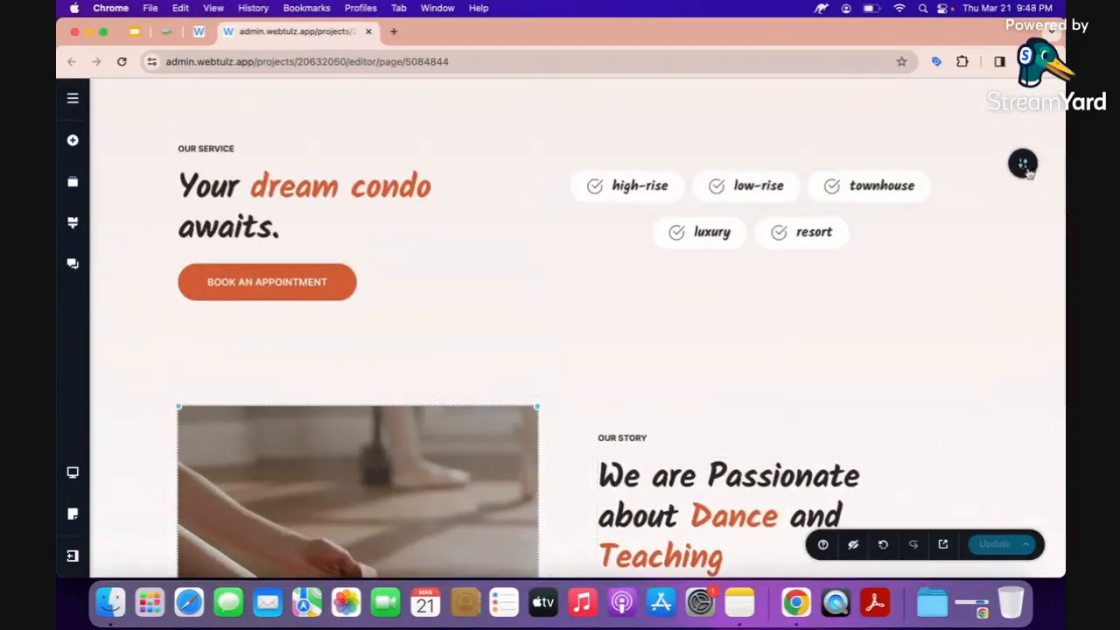
{"action": "scroll", "coordinate": [877, 433], "scroll_direction": "down", "scroll_amount": 6}
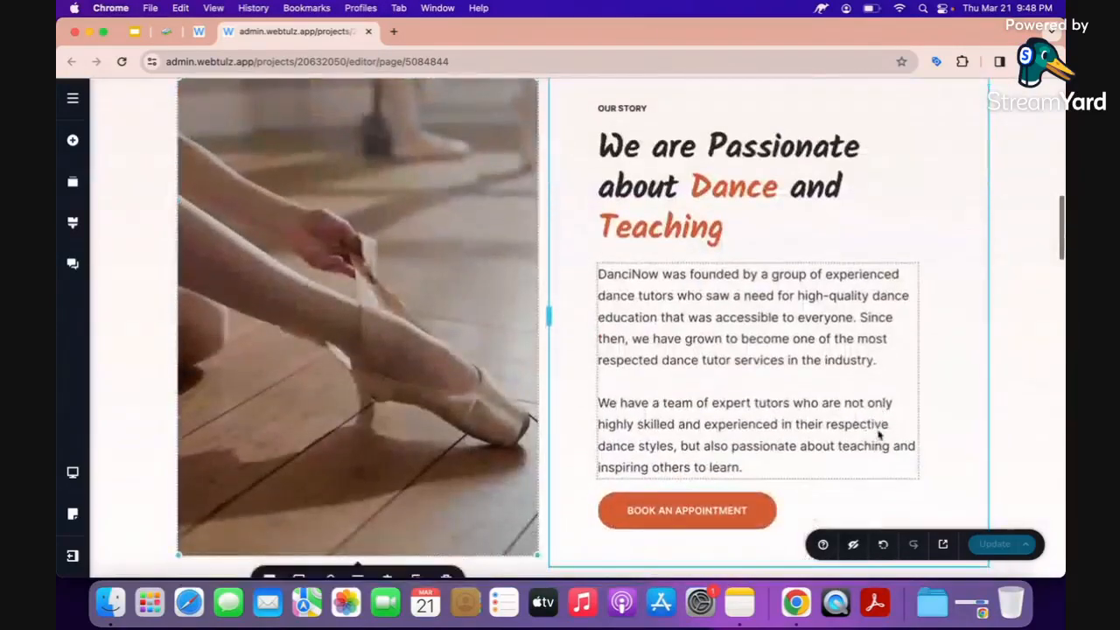
{"action": "scroll", "coordinate": [298, 298], "scroll_direction": "down", "scroll_amount": 2}
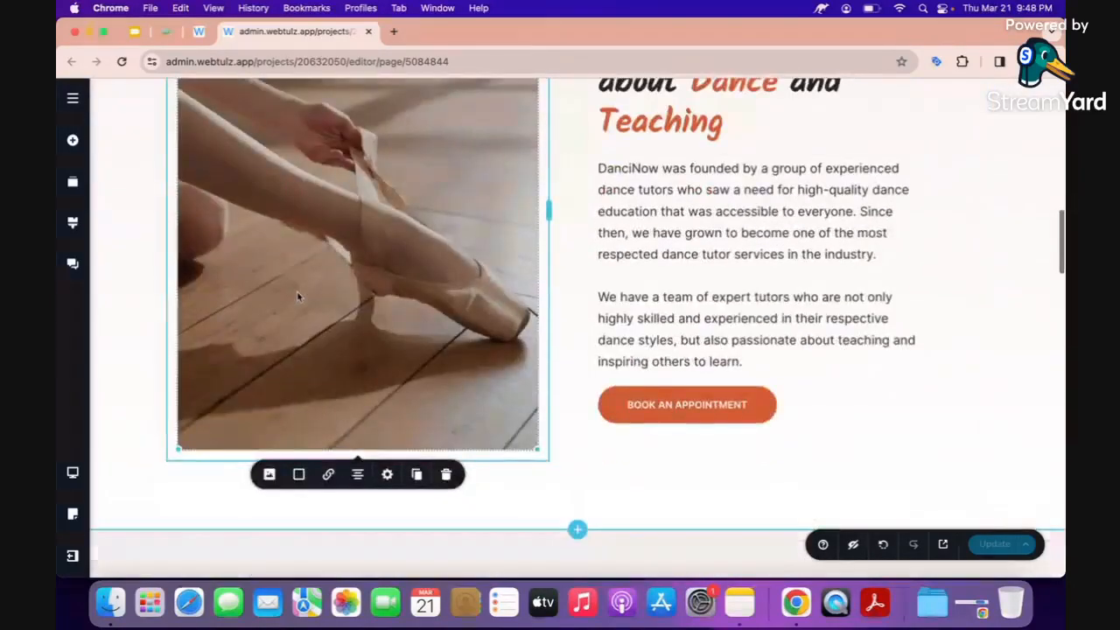
Swap the Our Story ballet photo for 5 penthouse.jpg from the condominiums folder.
{"action": "left_click", "coordinate": [269, 477]}
{"action": "scroll", "coordinate": [269, 477], "scroll_direction": "down", "scroll_amount": 3}
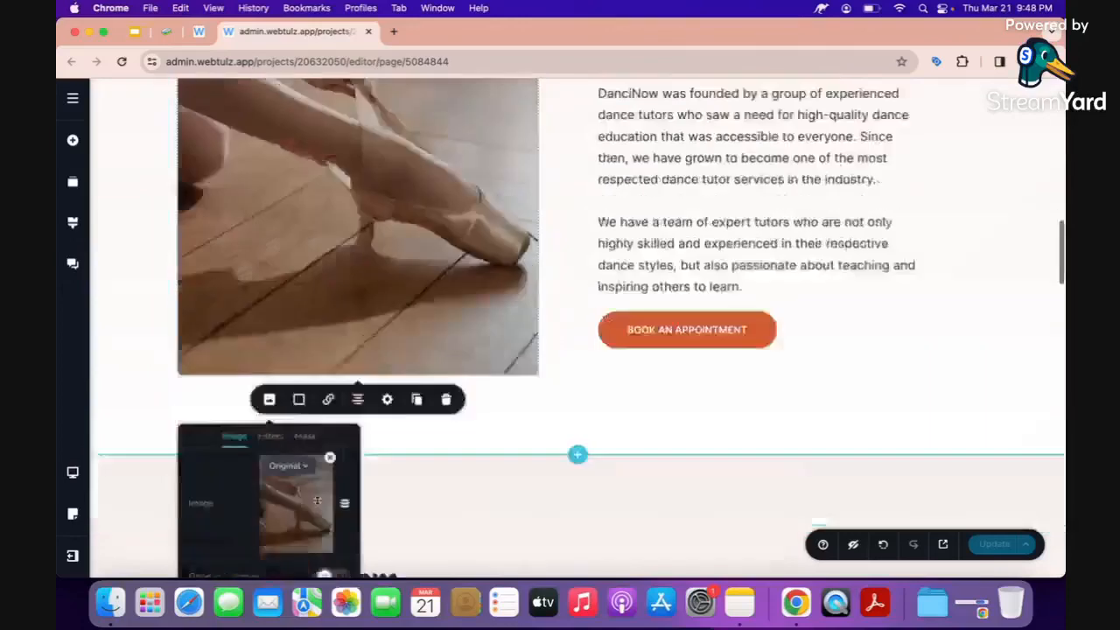
{"action": "left_click", "coordinate": [331, 391]}
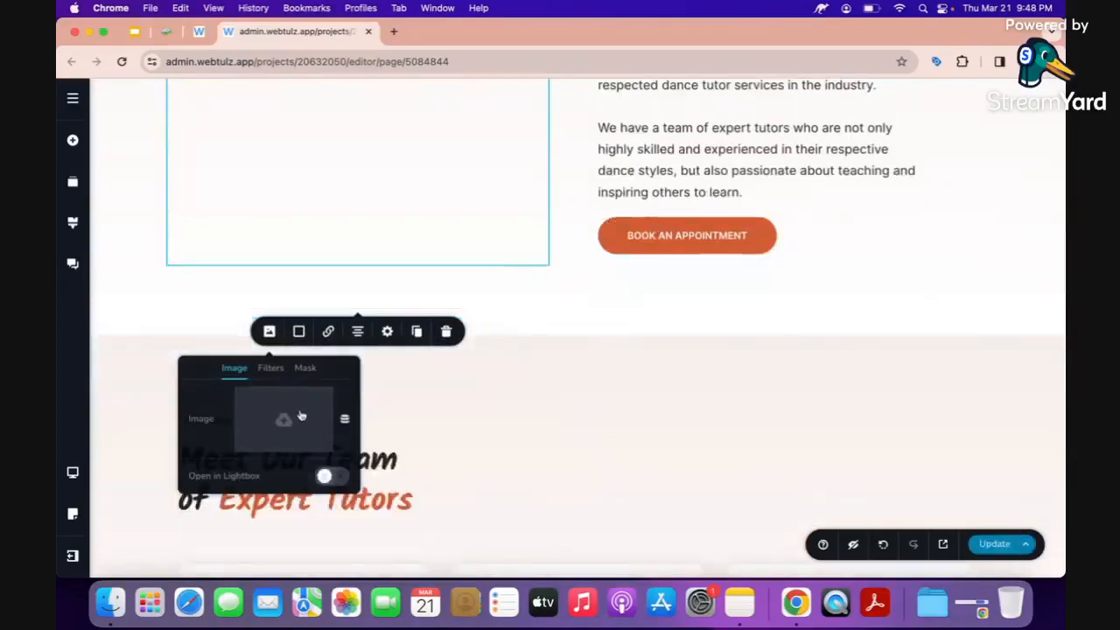
{"action": "left_click", "coordinate": [300, 416]}
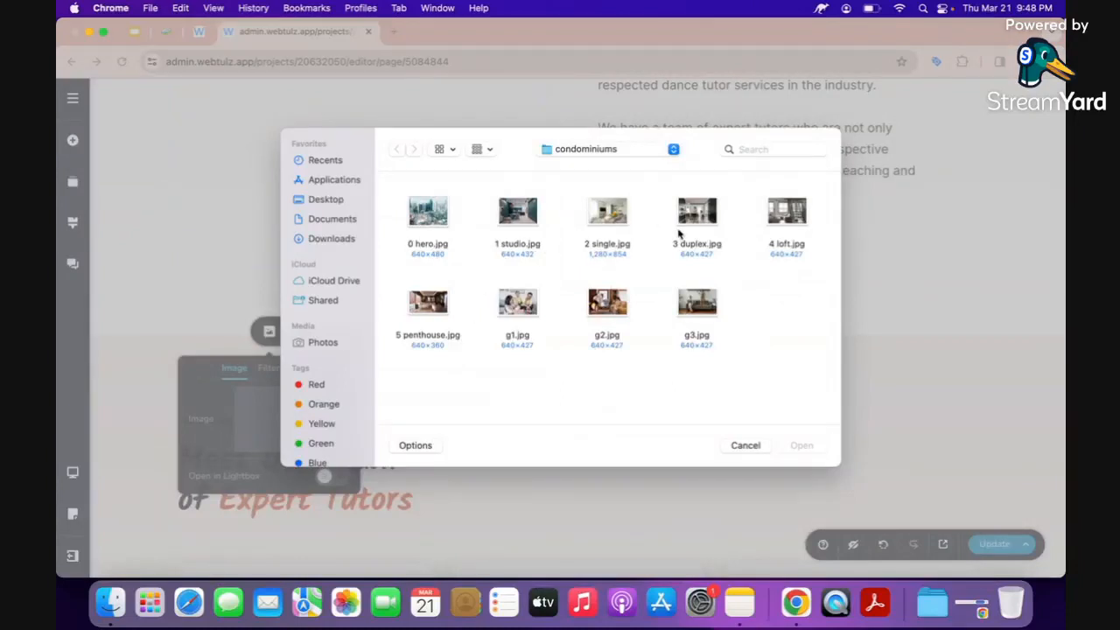
{"action": "double_click", "coordinate": [425, 315]}
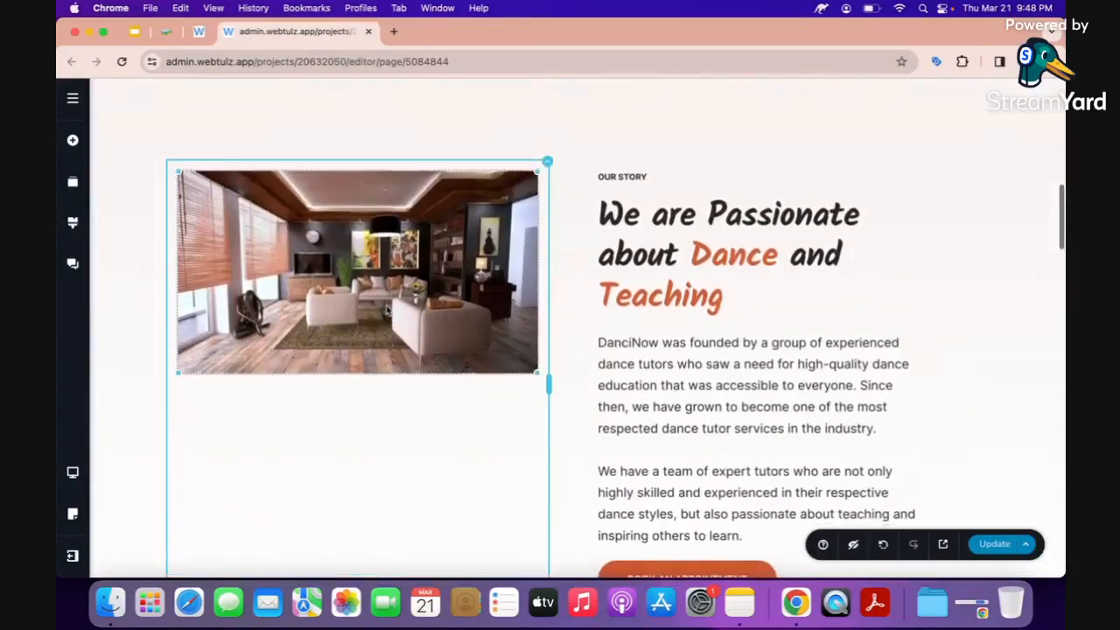
{"action": "scroll", "coordinate": [388, 308], "scroll_direction": "down", "scroll_amount": 3}
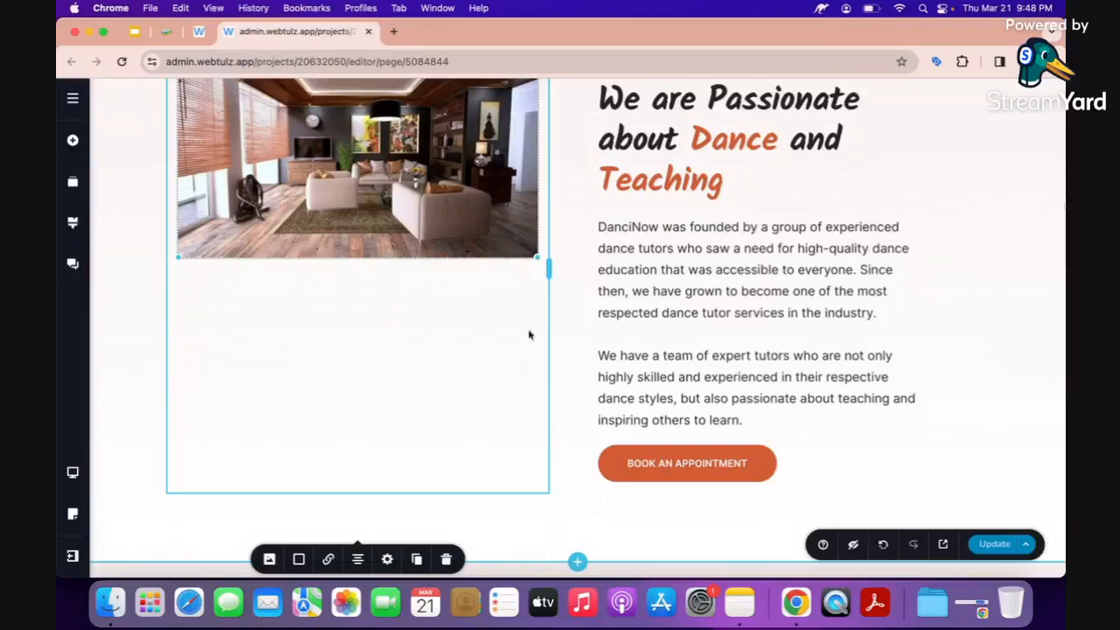
{"action": "scroll", "coordinate": [525, 328], "scroll_direction": "up", "scroll_amount": 3}
Duplicate the resort tag and rename the copy 'penthose'.
{"action": "left_click", "coordinate": [602, 251]}
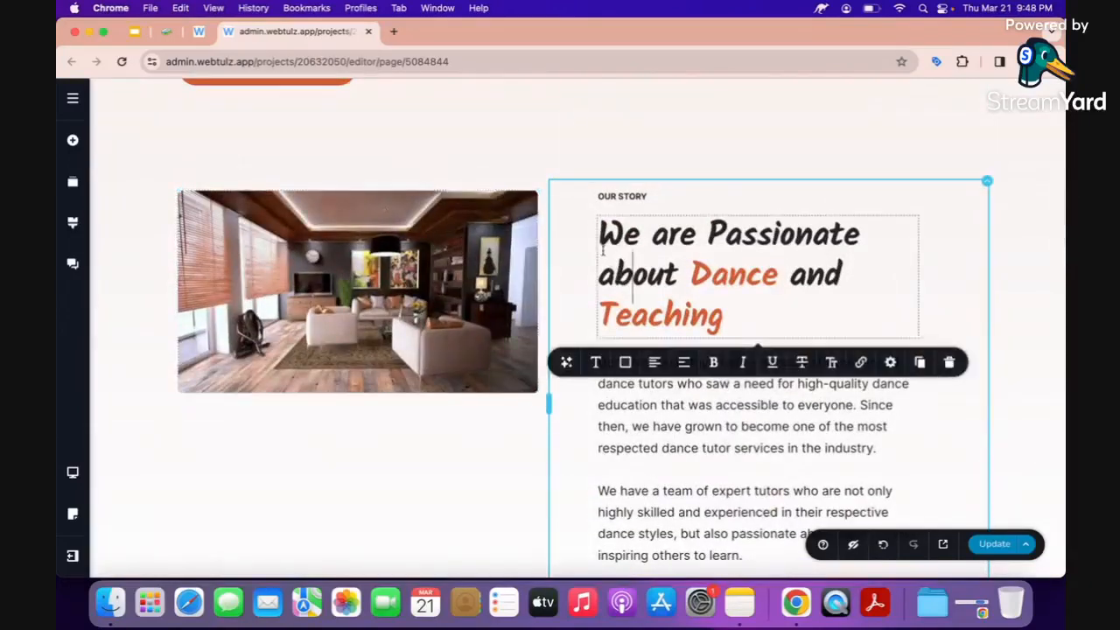
{"action": "scroll", "coordinate": [602, 251], "scroll_direction": "up", "scroll_amount": 7}
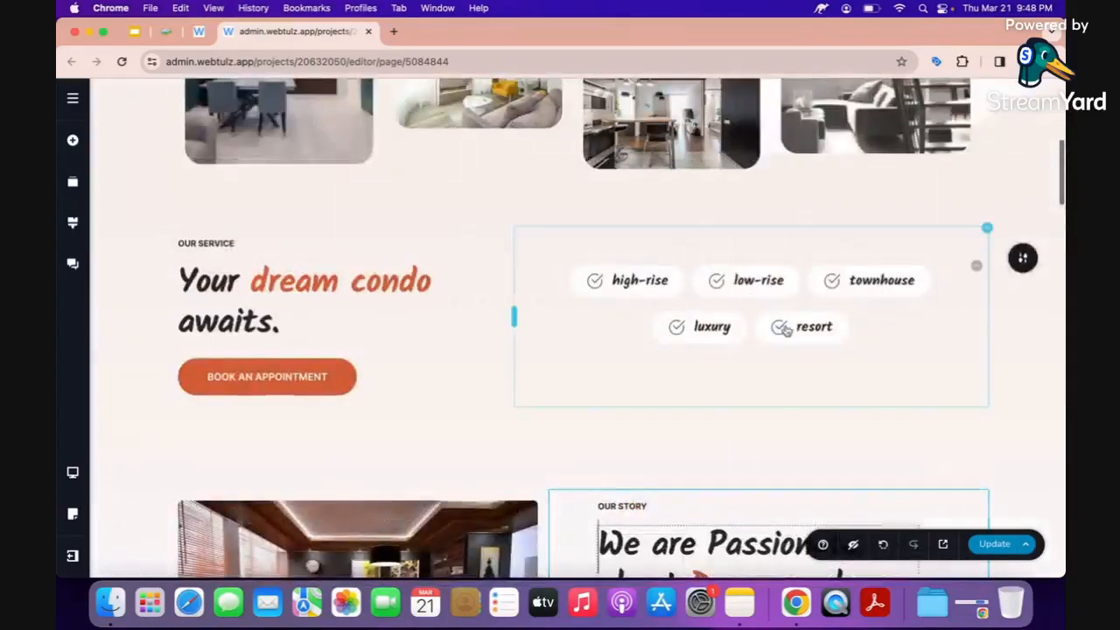
{"action": "left_click", "coordinate": [782, 328]}
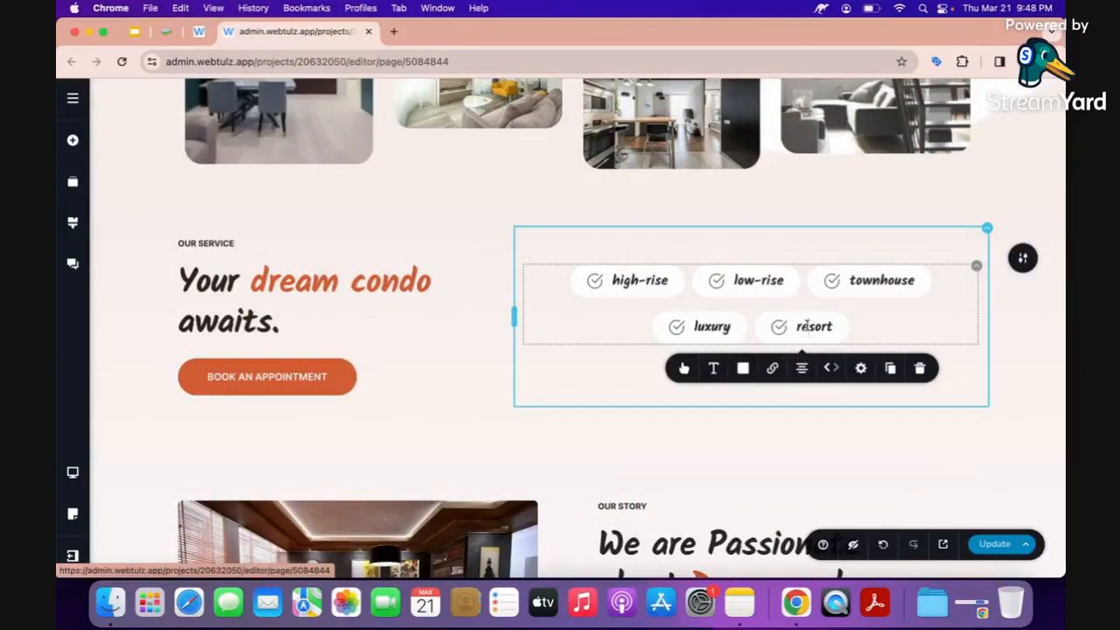
{"action": "left_click", "coordinate": [889, 369]}
{"action": "double_click", "coordinate": [866, 326]}
{"action": "type", "text": "penthose"}
{"action": "left_click", "coordinate": [775, 475]}
{"action": "scroll", "coordinate": [778, 477], "scroll_direction": "down", "scroll_amount": 3}
{"action": "scroll", "coordinate": [778, 478], "scroll_direction": "down", "scroll_amount": 2}
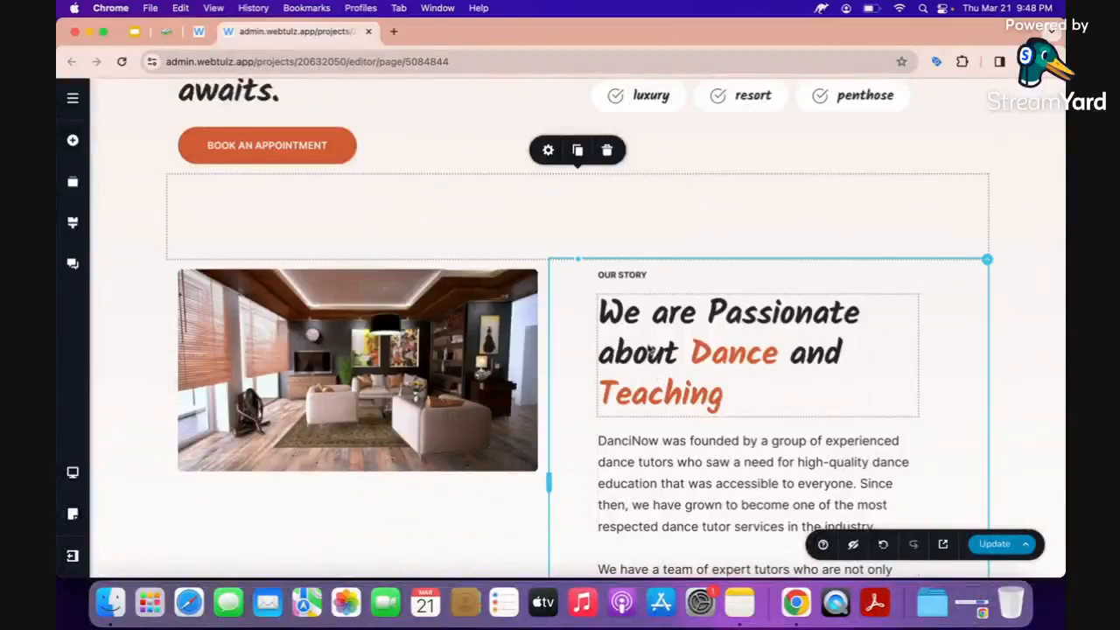
Ask the AI writer for a penthouse condo tagline to replace the We are Passionate heading.
{"action": "left_click", "coordinate": [601, 312]}
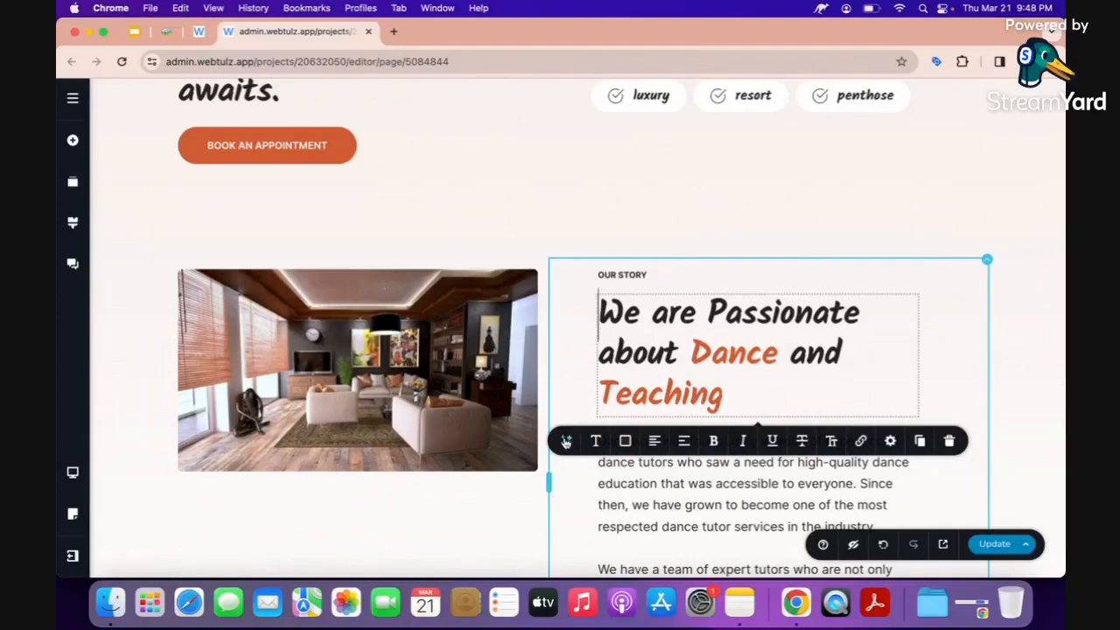
{"action": "left_click", "coordinate": [566, 442]}
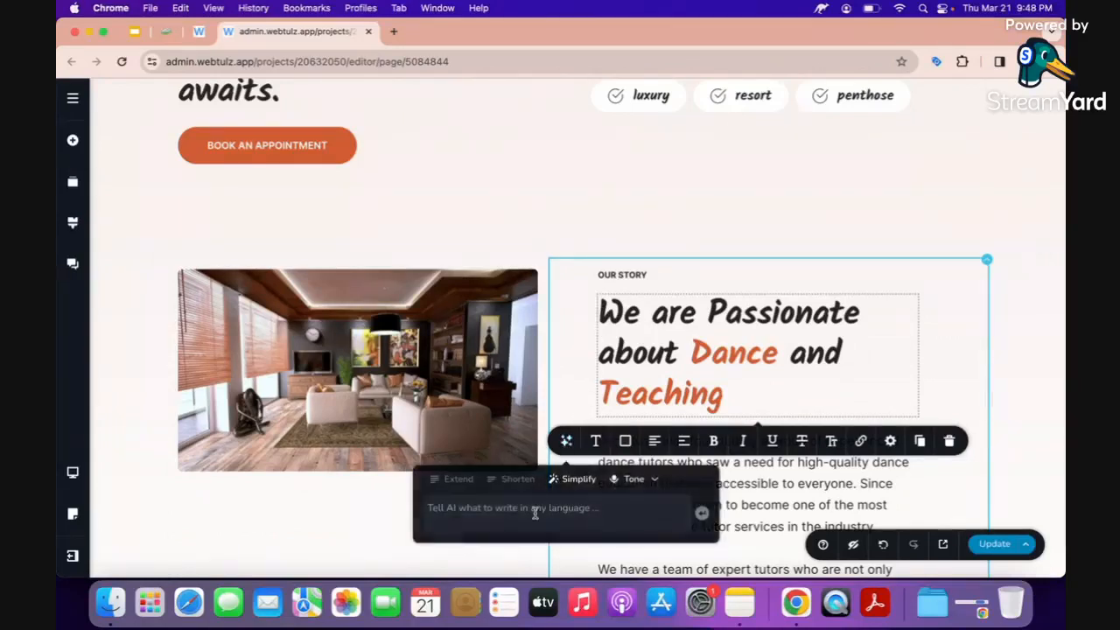
{"action": "type", "text": "give me tagline for selling pent"}
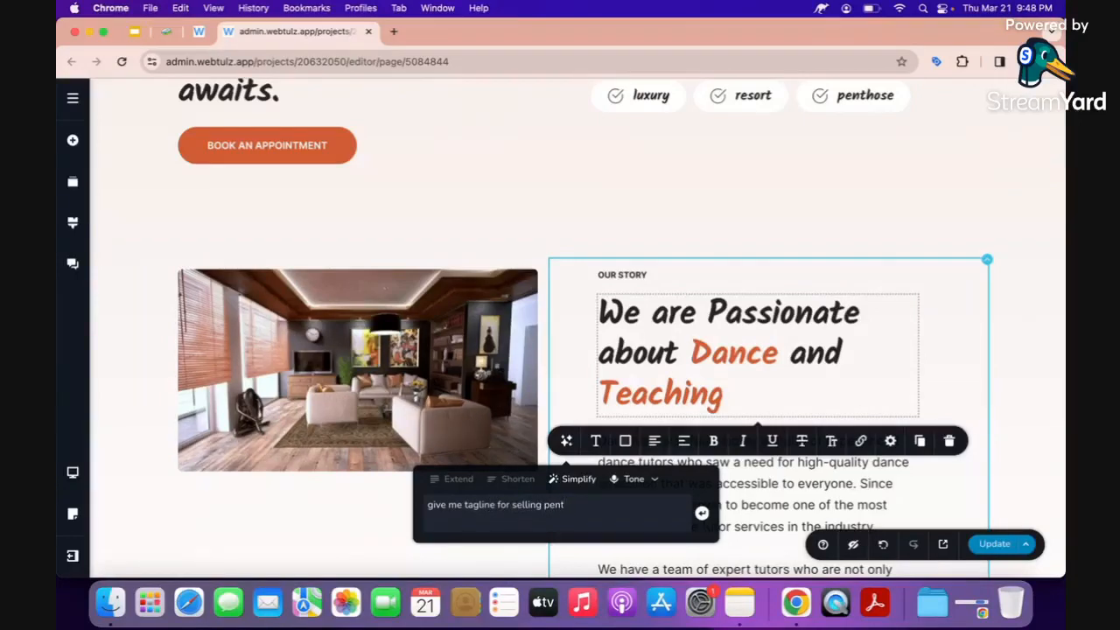
{"action": "type", "text": "e condominium"}
{"action": "key", "text": "Return"}
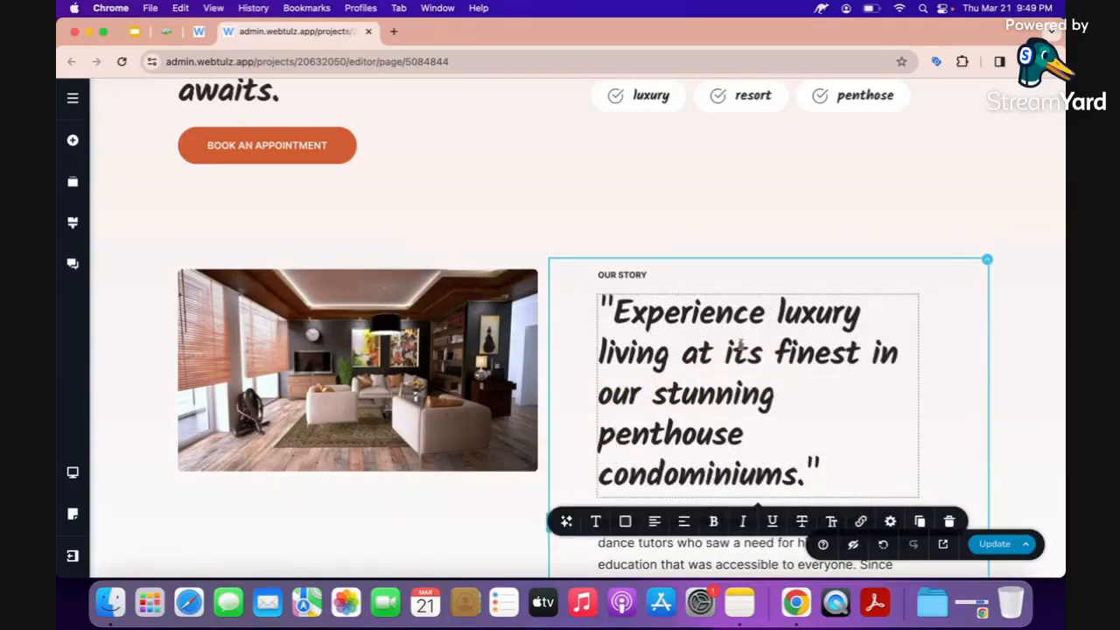
Remove the quotes and trailing 'condominiums', leaving the heading ending in 'stunning penthouse'.
{"action": "left_click", "coordinate": [615, 312]}
{"action": "key", "text": "BackSpace"}
{"action": "left_click", "coordinate": [756, 430]}
{"action": "key", "text": "Left"}
{"action": "key", "text": "shift+super+Down"}
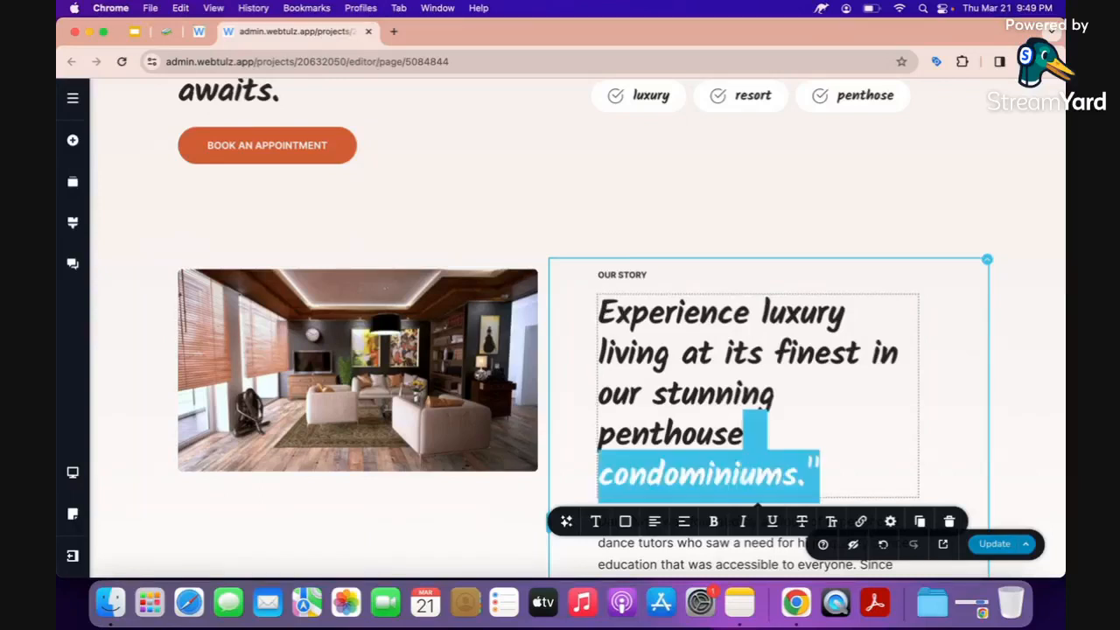
{"action": "key", "text": "BackSpace"}
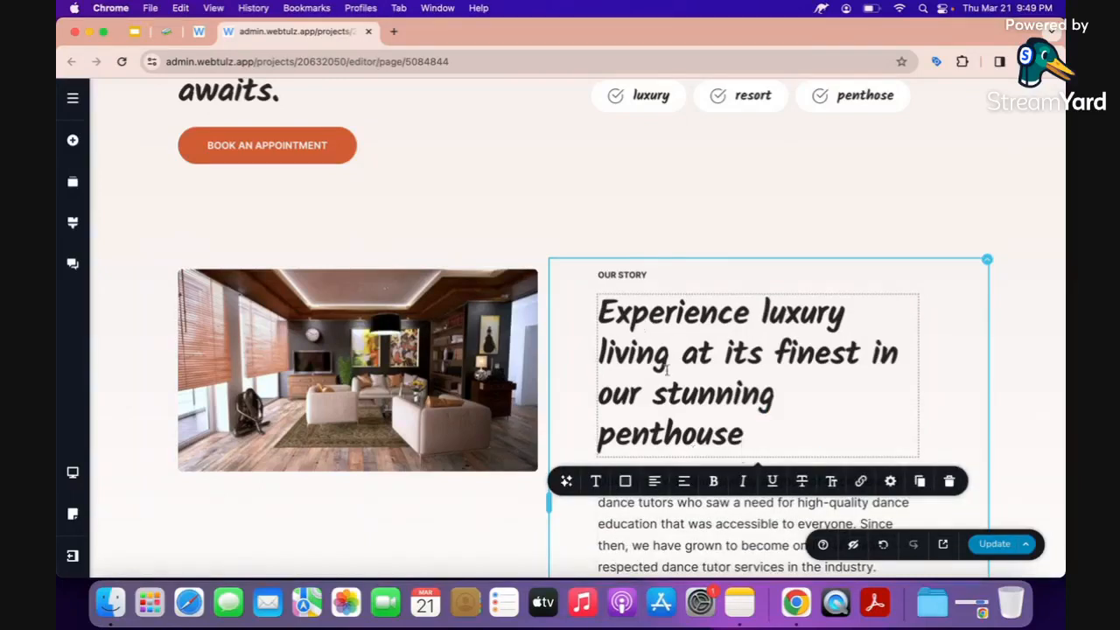
{"action": "left_click_drag", "start_coordinate": [655, 390], "coordinate": [769, 424]}
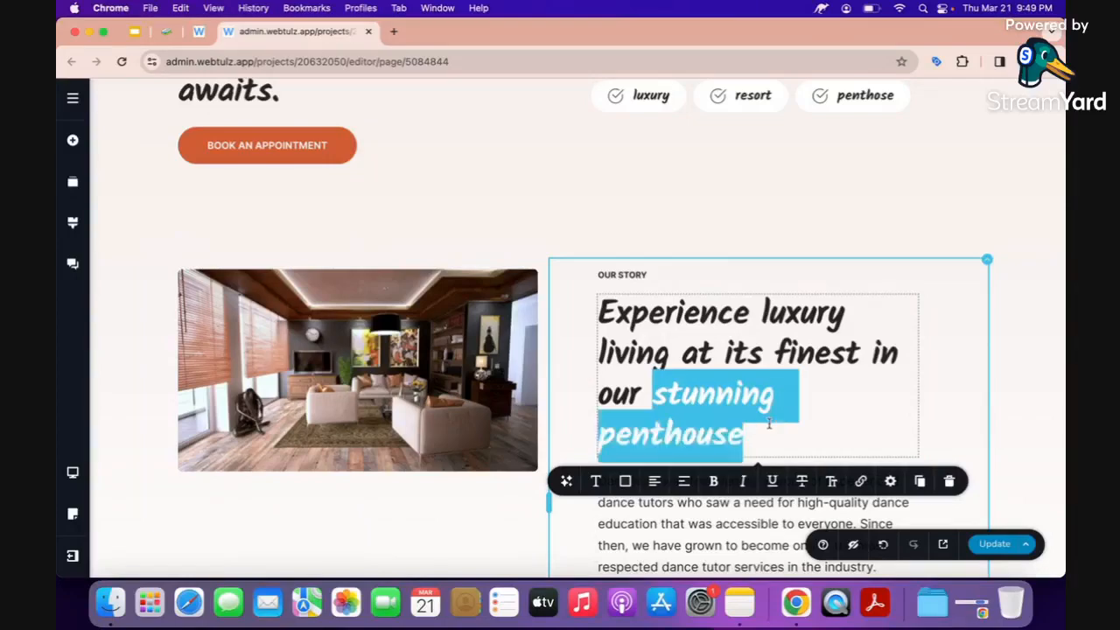
Colour the selected words 'stunning penthouse' orange-red.
{"action": "left_click", "coordinate": [625, 481]}
{"action": "scroll", "coordinate": [621, 499], "scroll_direction": "down", "scroll_amount": 3}
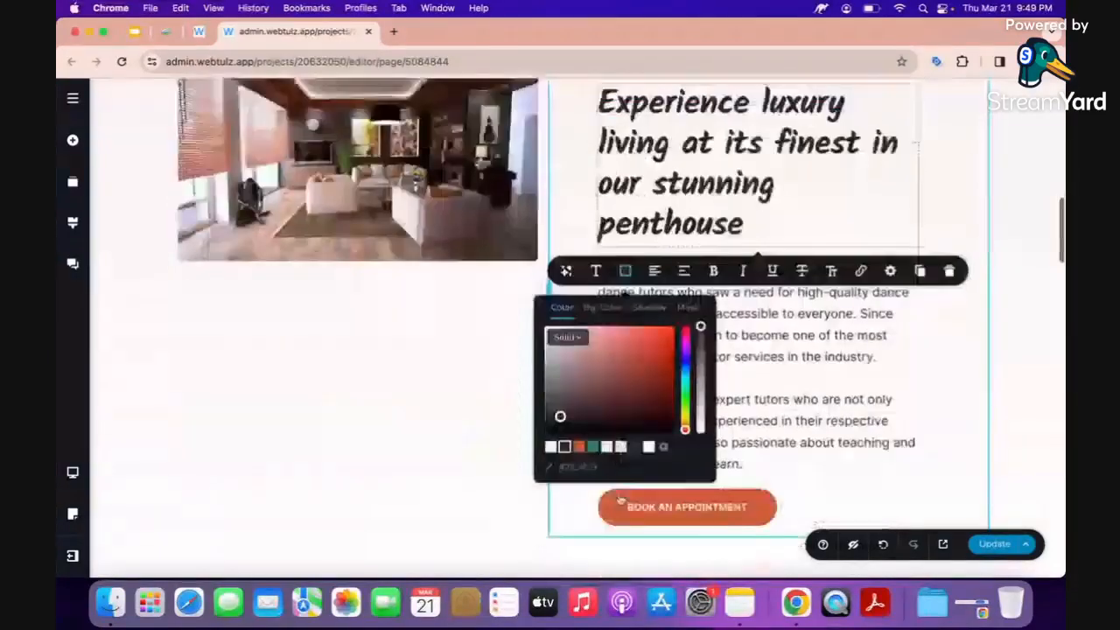
{"action": "left_click", "coordinate": [645, 338]}
{"action": "left_click", "coordinate": [800, 395]}
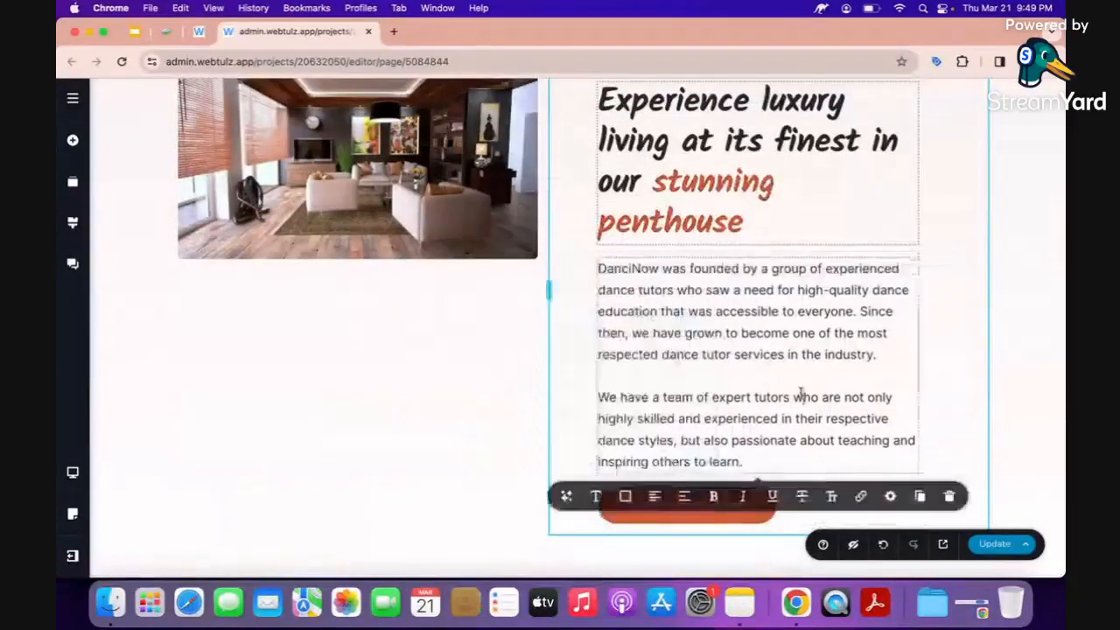
{"action": "scroll", "coordinate": [801, 396], "scroll_direction": "up", "scroll_amount": 2}
Change the small OUR STORY label to 'FEATURE CONDO'.
{"action": "left_click", "coordinate": [648, 173]}
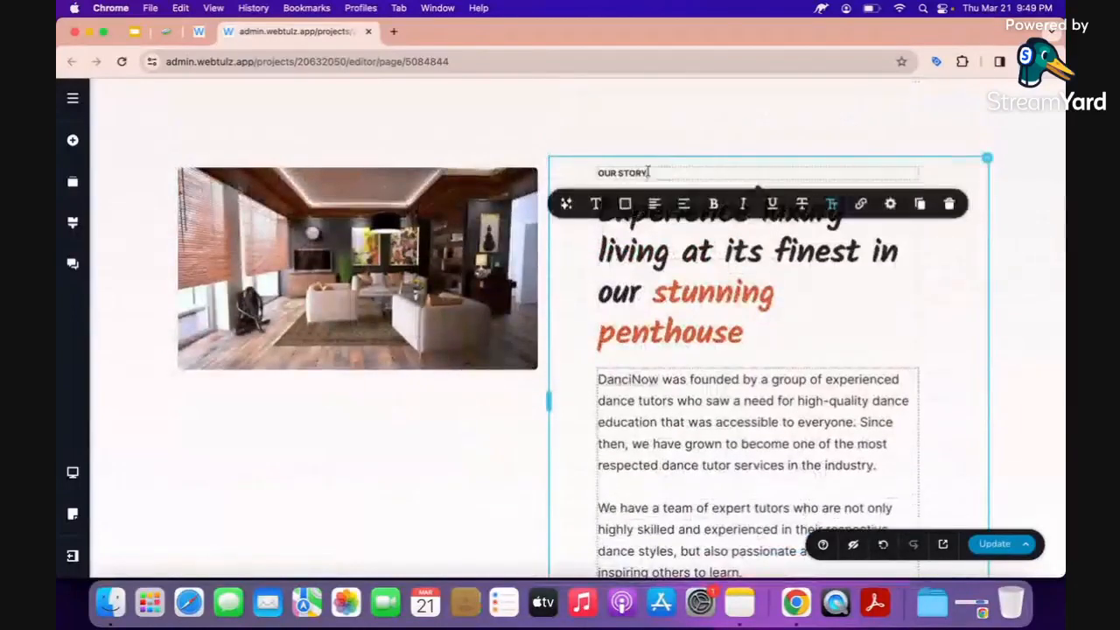
{"action": "triple_click", "coordinate": [647, 172]}
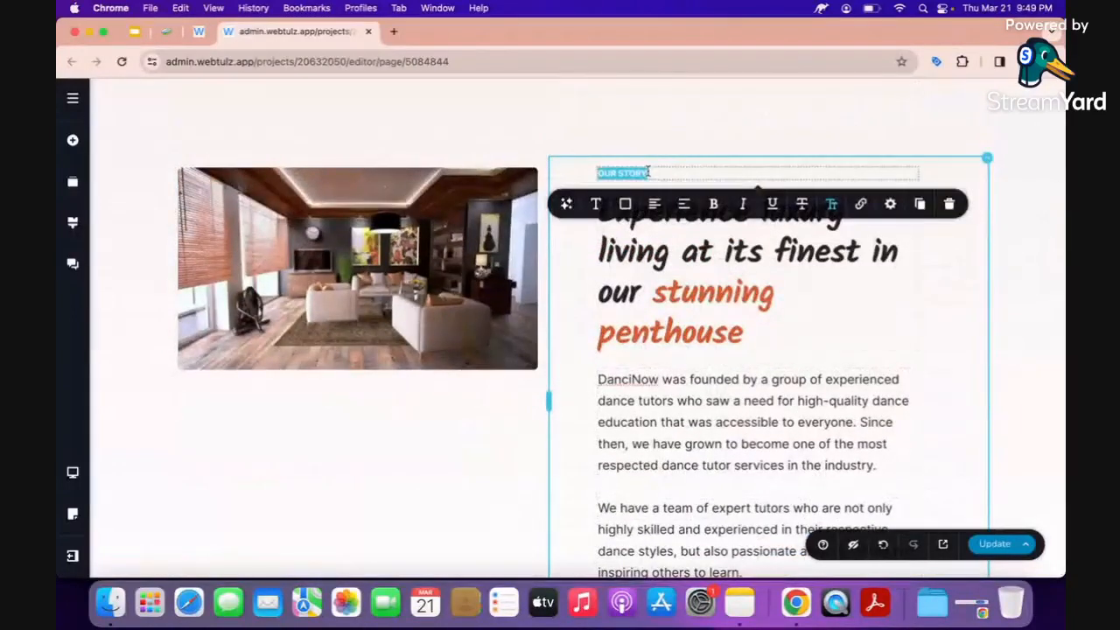
{"action": "type", "text": "FEATURE"}
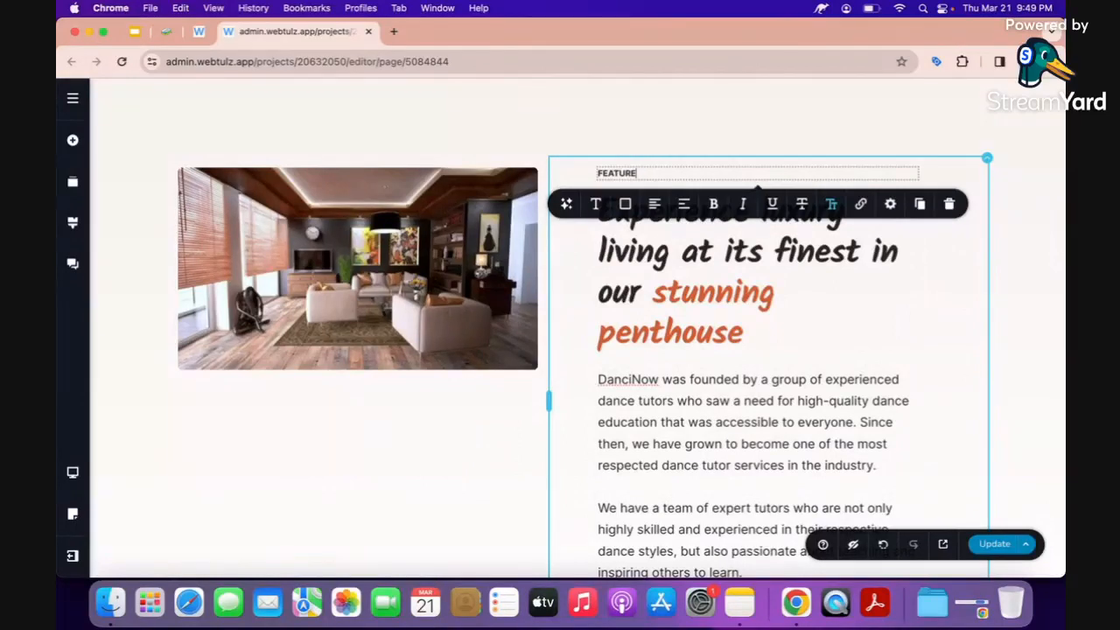
{"action": "type", "text": " CONDO"}
{"action": "left_click", "coordinate": [1030, 370]}
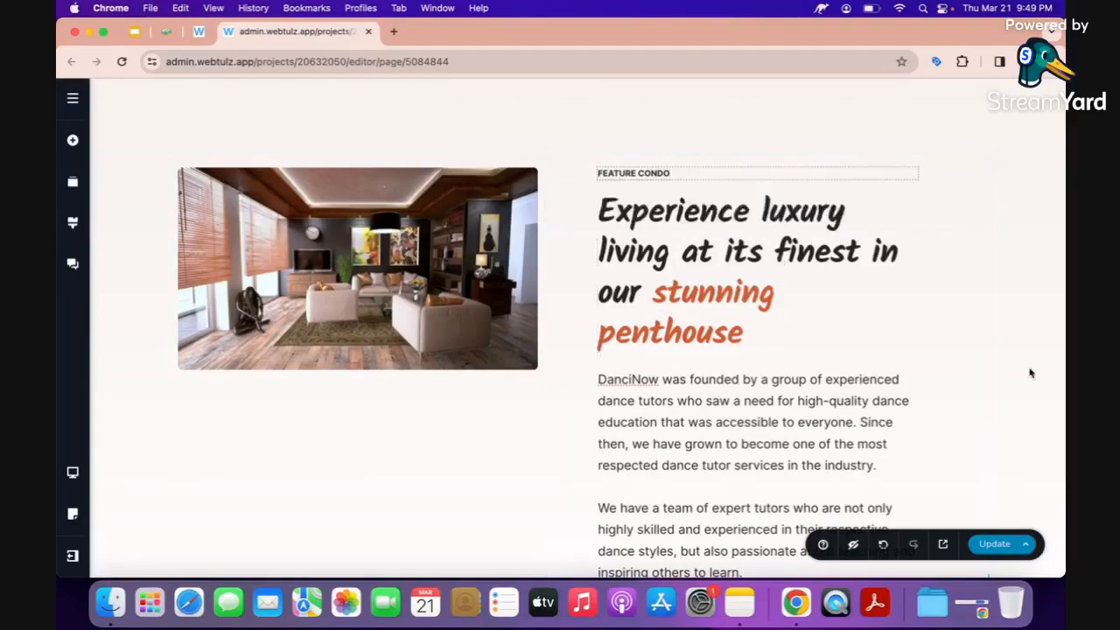
{"action": "scroll", "coordinate": [901, 453], "scroll_direction": "down", "scroll_amount": 3}
Select the story paragraph and start an AI prompt asking for a caption.
{"action": "left_click", "coordinate": [713, 336]}
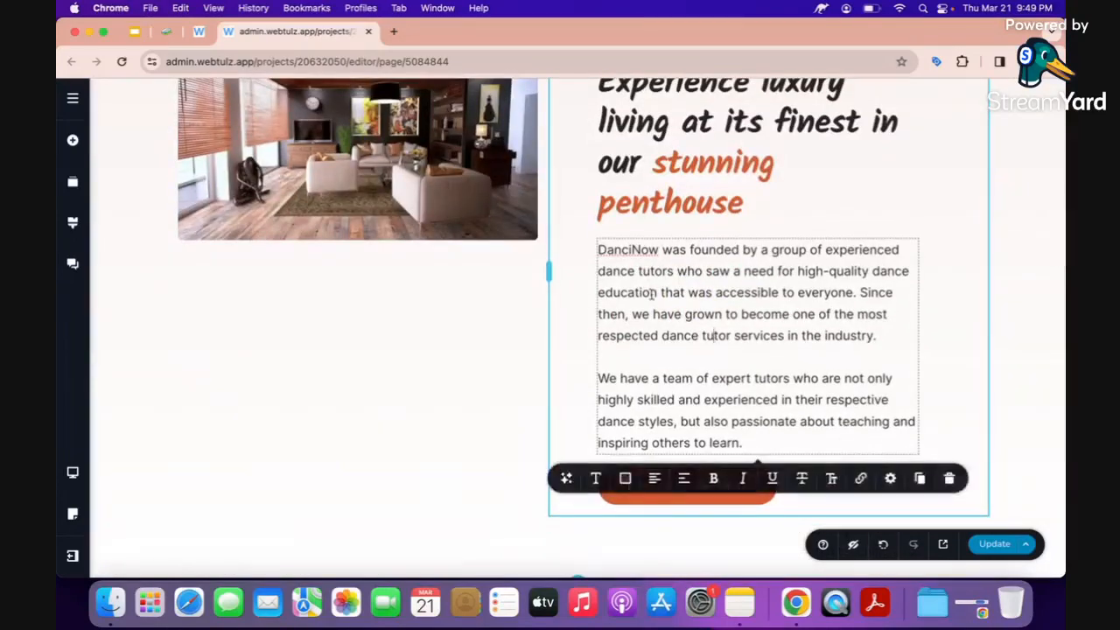
{"action": "scroll", "coordinate": [652, 295], "scroll_direction": "up", "scroll_amount": 1}
{"action": "triple_click", "coordinate": [655, 211]}
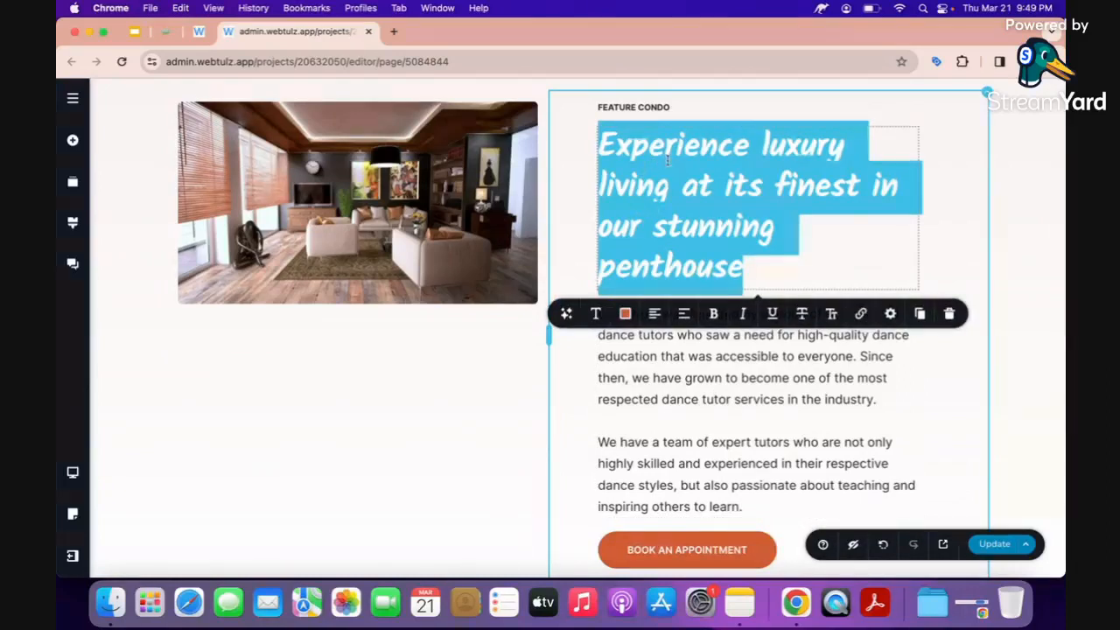
{"action": "left_click", "coordinate": [652, 377]}
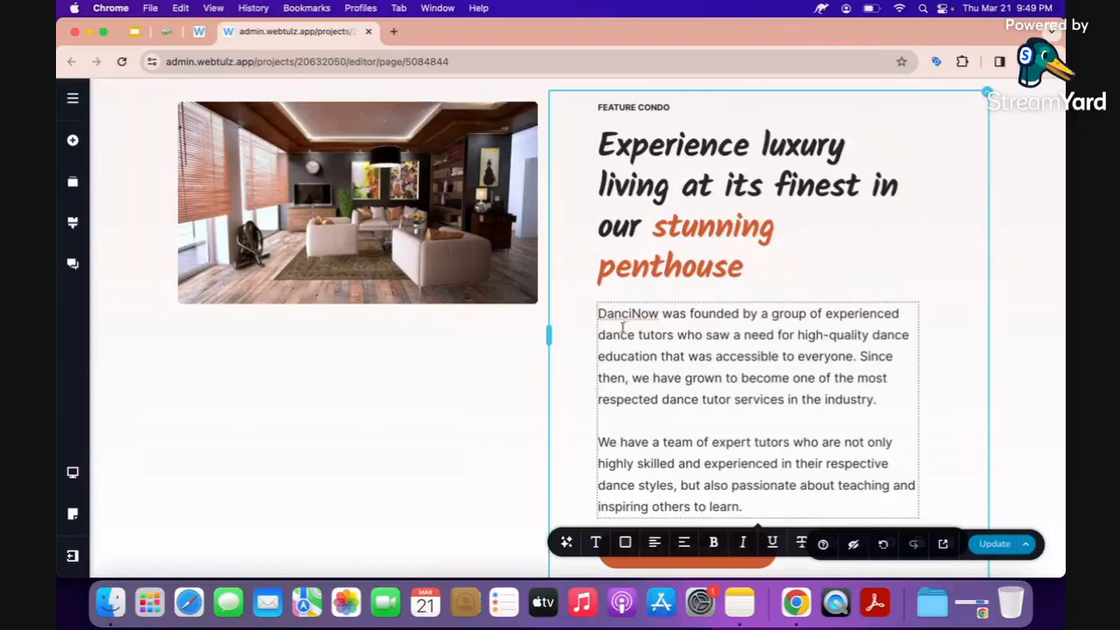
{"action": "scroll", "coordinate": [613, 326], "scroll_direction": "down", "scroll_amount": 3}
{"action": "left_click", "coordinate": [566, 433]}
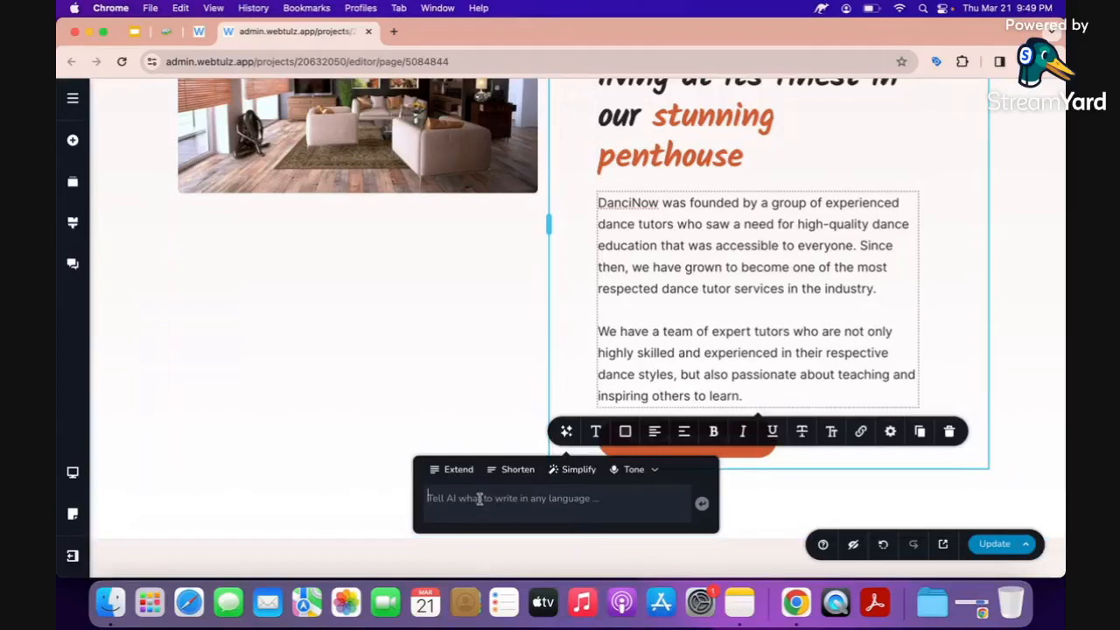
{"action": "type", "text": "GIVE"}
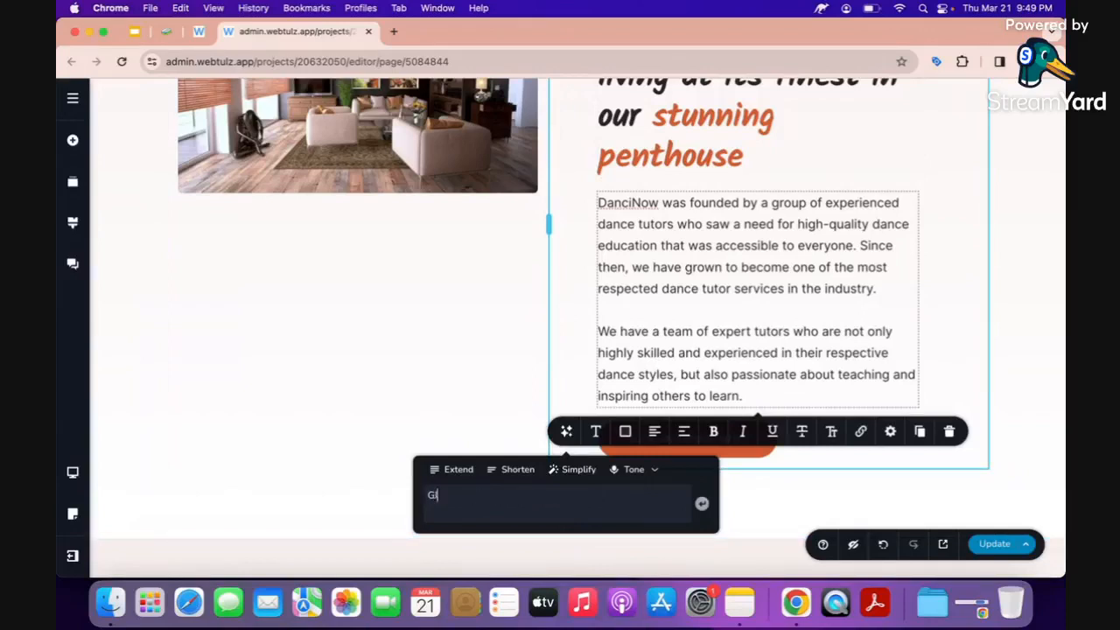
{"action": "key", "text": "BackSpace"}
{"action": "key", "text": "BackSpace"}
{"action": "type", "text": "gev"}
{"action": "type", "text": "v"}
{"action": "type", "text": "e me caption"}
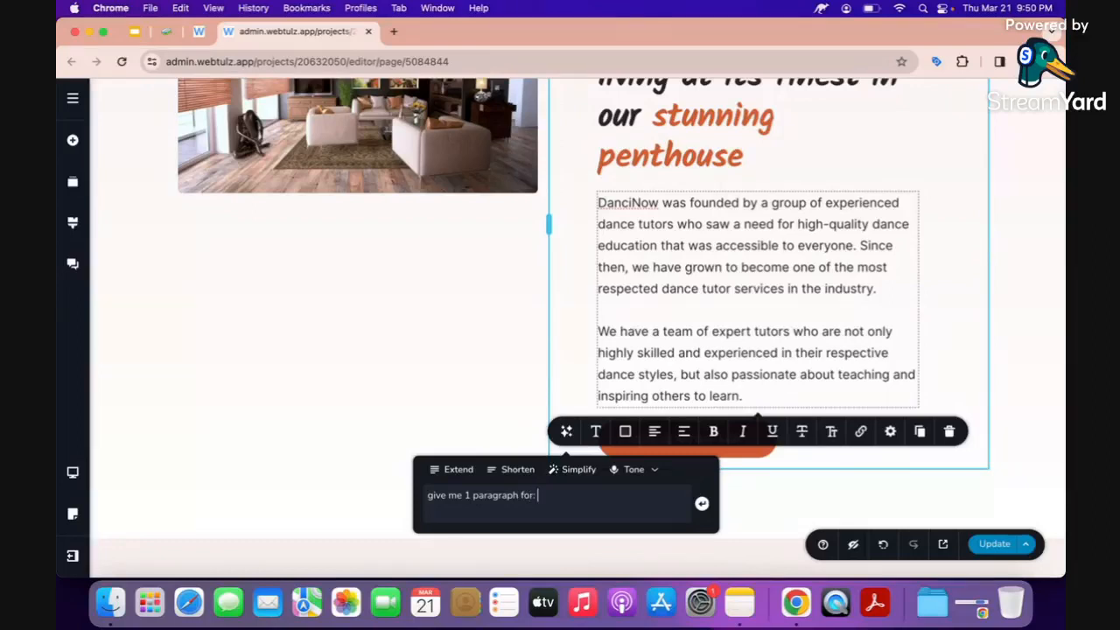
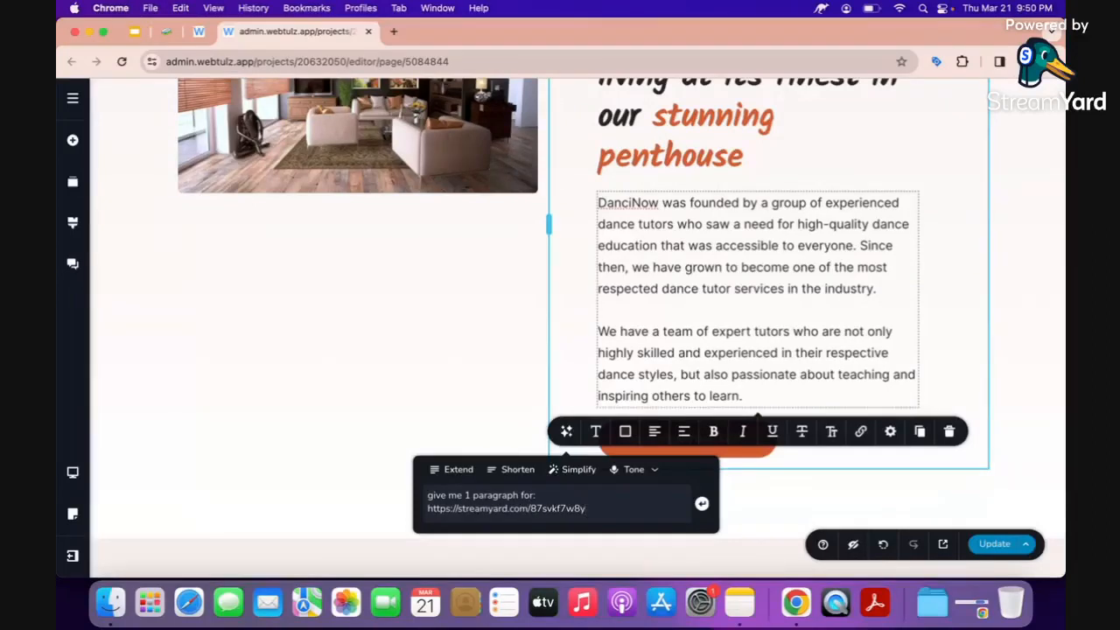
{"action": "key", "text": "super+z"}
Copy the penthouse heading text to reuse in the AI prompt.
{"action": "scroll", "coordinate": [567, 276], "scroll_direction": "up", "scroll_amount": 2}
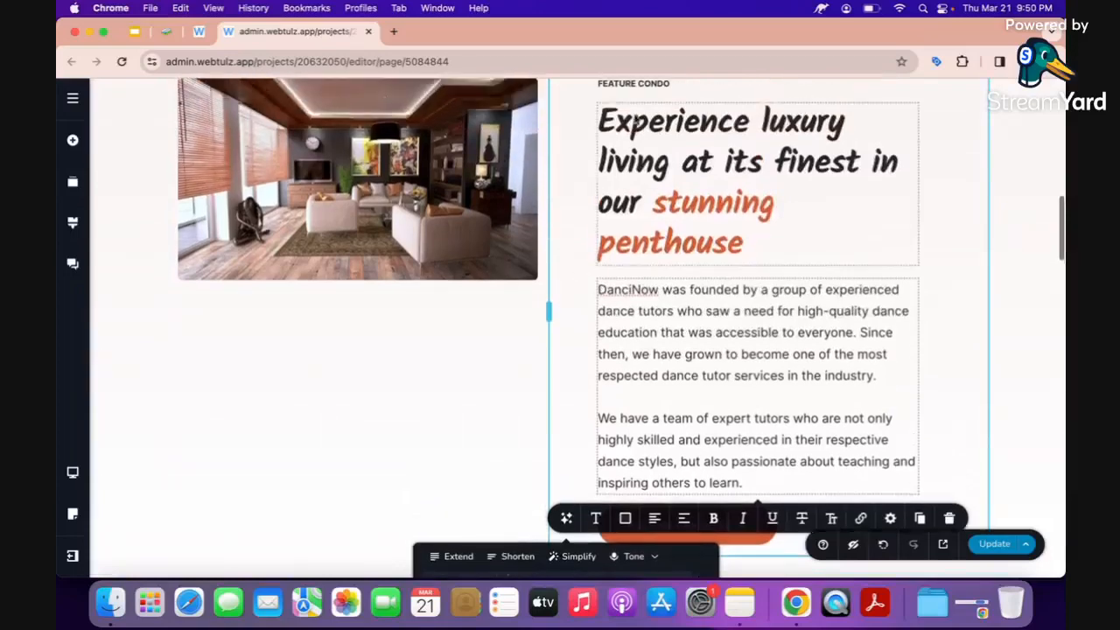
{"action": "triple_click", "coordinate": [633, 116]}
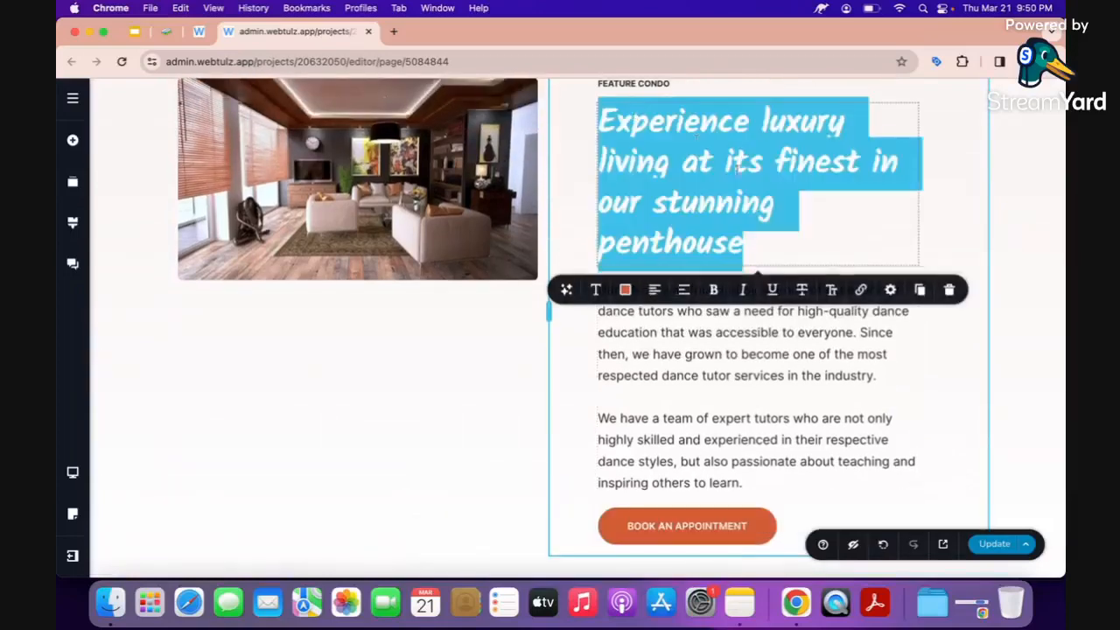
{"action": "right_click", "coordinate": [661, 169]}
{"action": "left_click", "coordinate": [676, 211]}
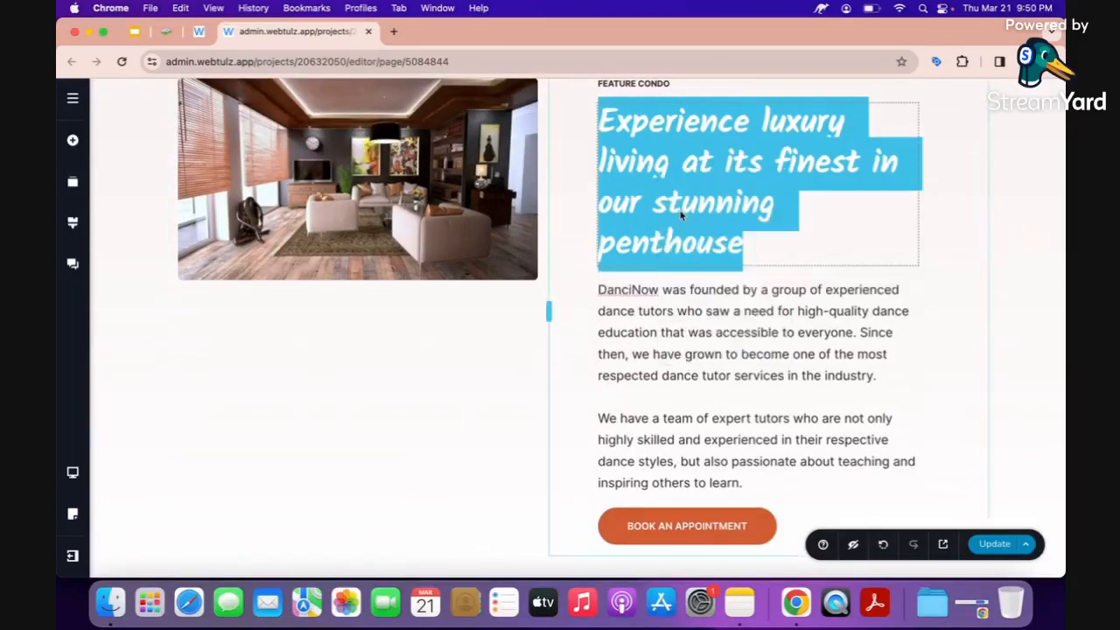
{"action": "left_click", "coordinate": [636, 326]}
{"action": "scroll", "coordinate": [617, 389], "scroll_direction": "down", "scroll_amount": 3}
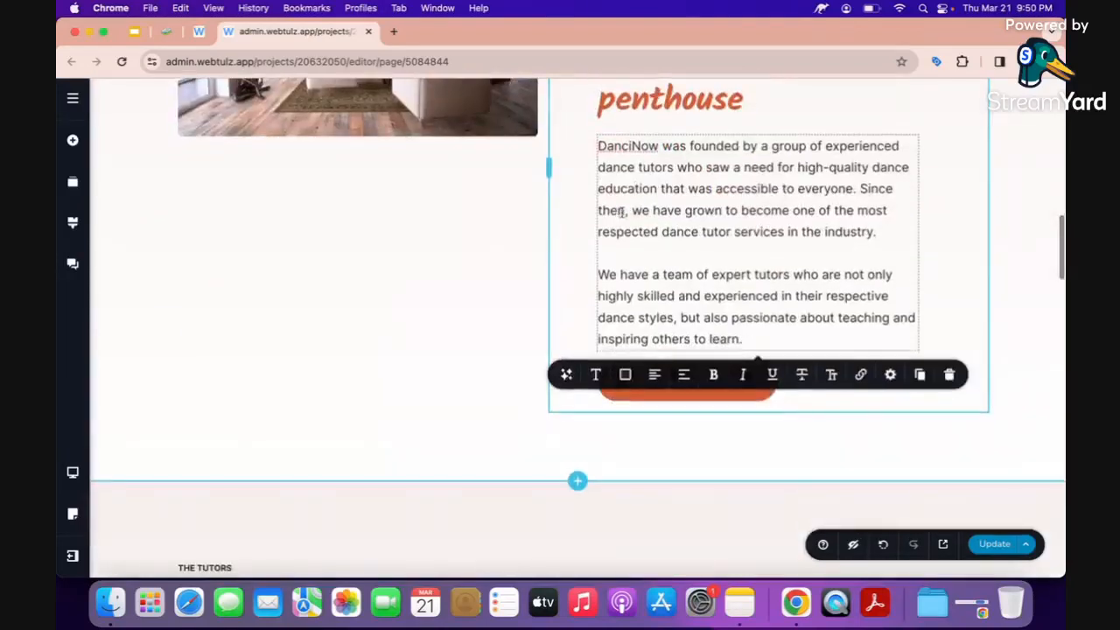
{"action": "left_click", "coordinate": [503, 445]}
{"action": "key", "text": "super+v"}
{"action": "key", "text": "super+z"}
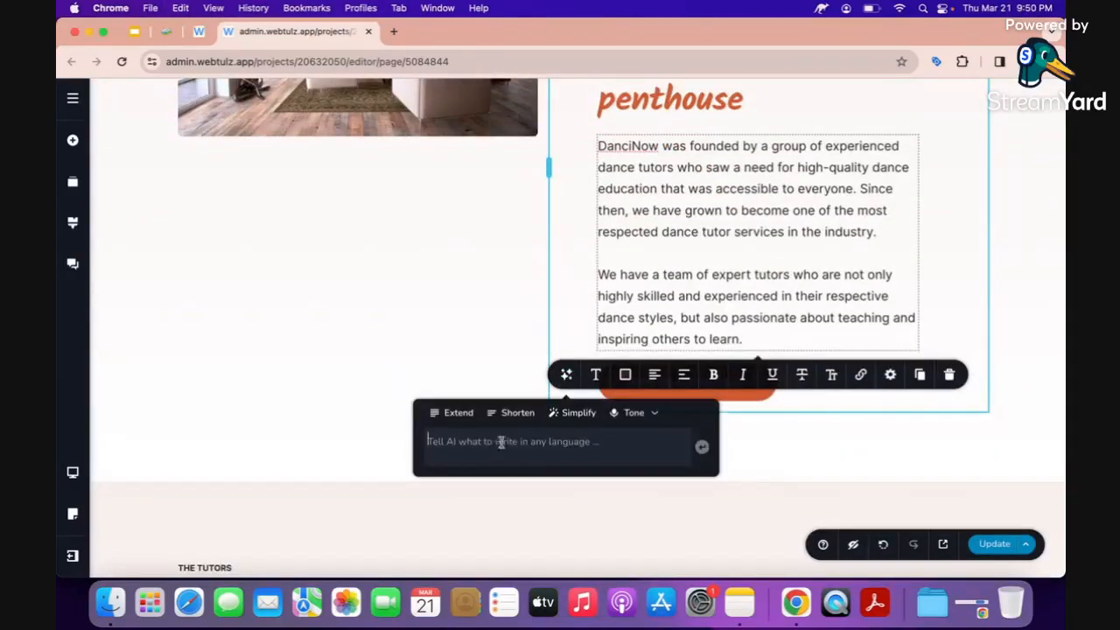
{"action": "scroll", "coordinate": [599, 302], "scroll_direction": "up", "scroll_amount": 2}
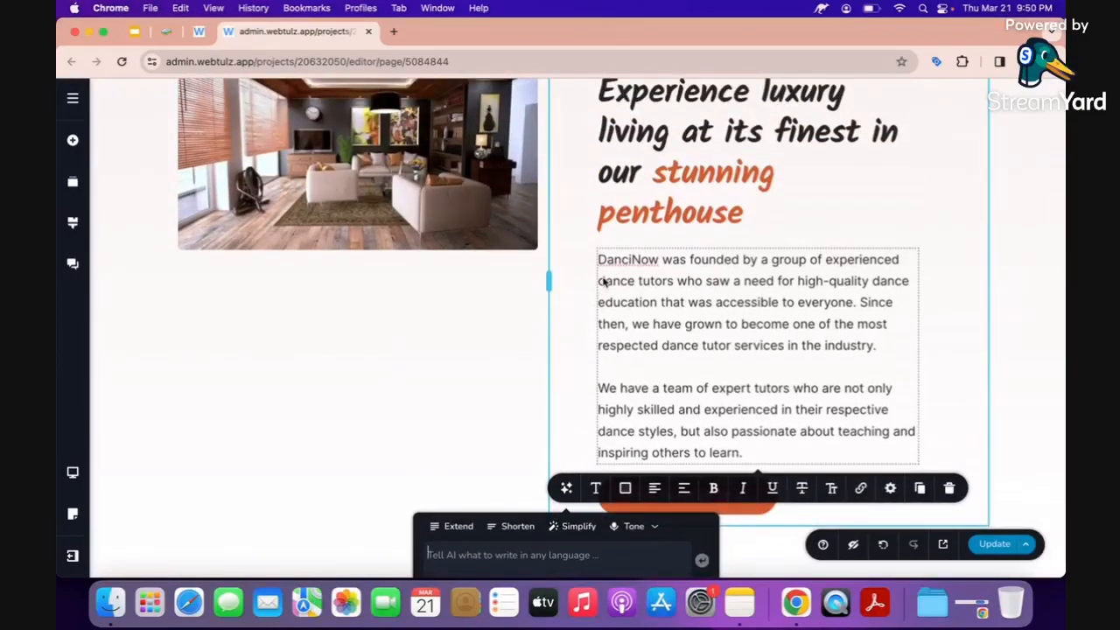
Generate one AI paragraph about experiencing luxury living at its finest in the stunning penthouse.
{"action": "type", "text": "give me"}
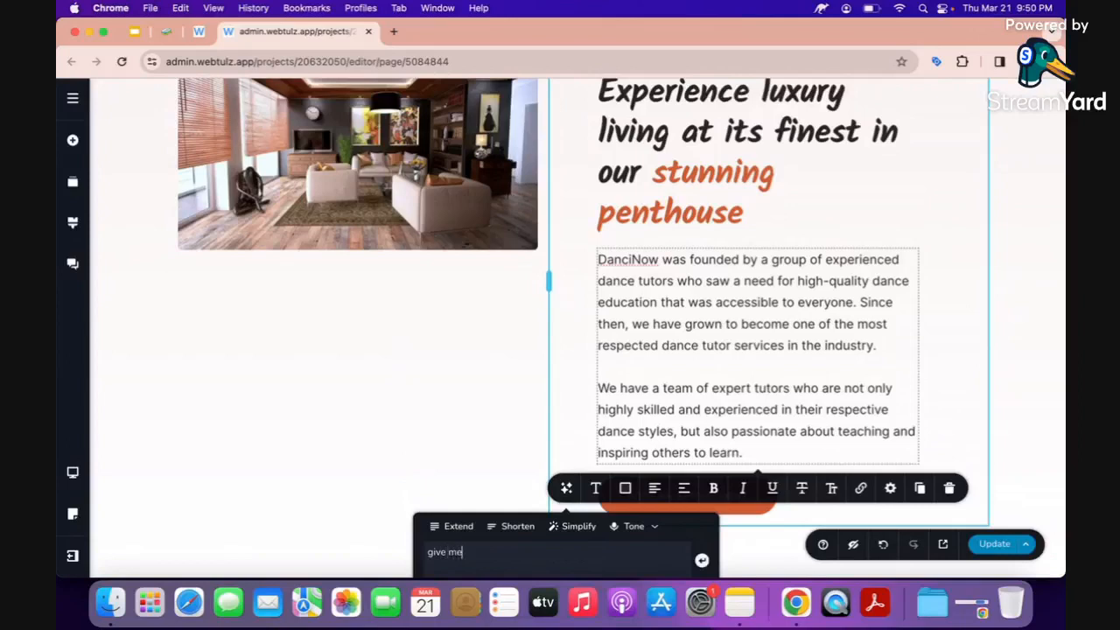
{"action": "type", "text": " 1 paragraph about: ev"}
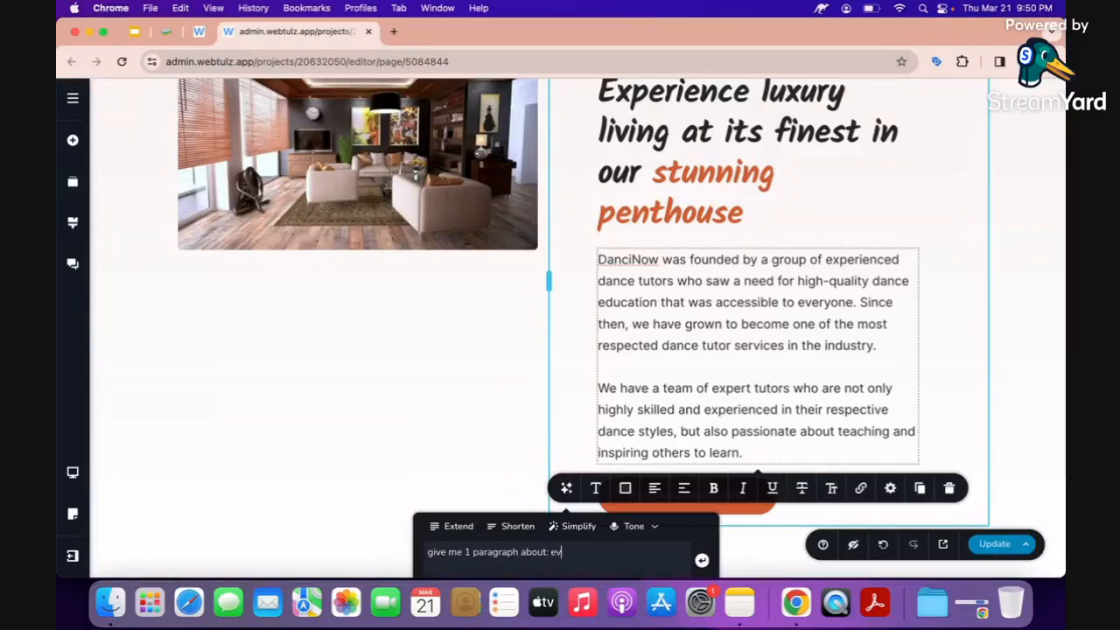
{"action": "type", "text": "perrience luxury living at ist"}
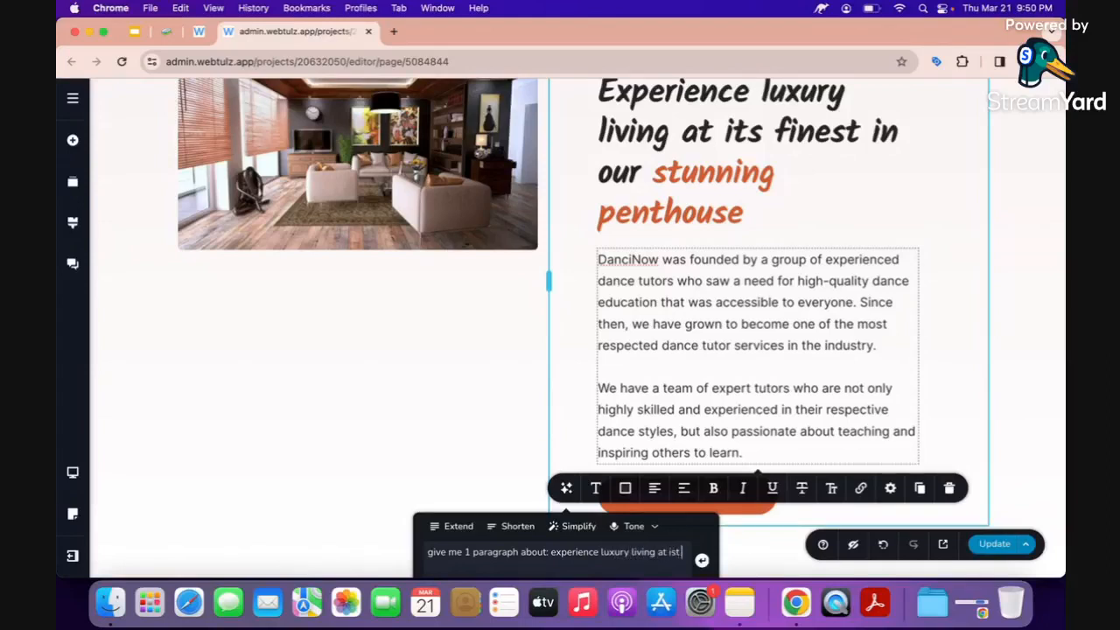
{"action": "type", "text": " finest in our stunning penthouse."}
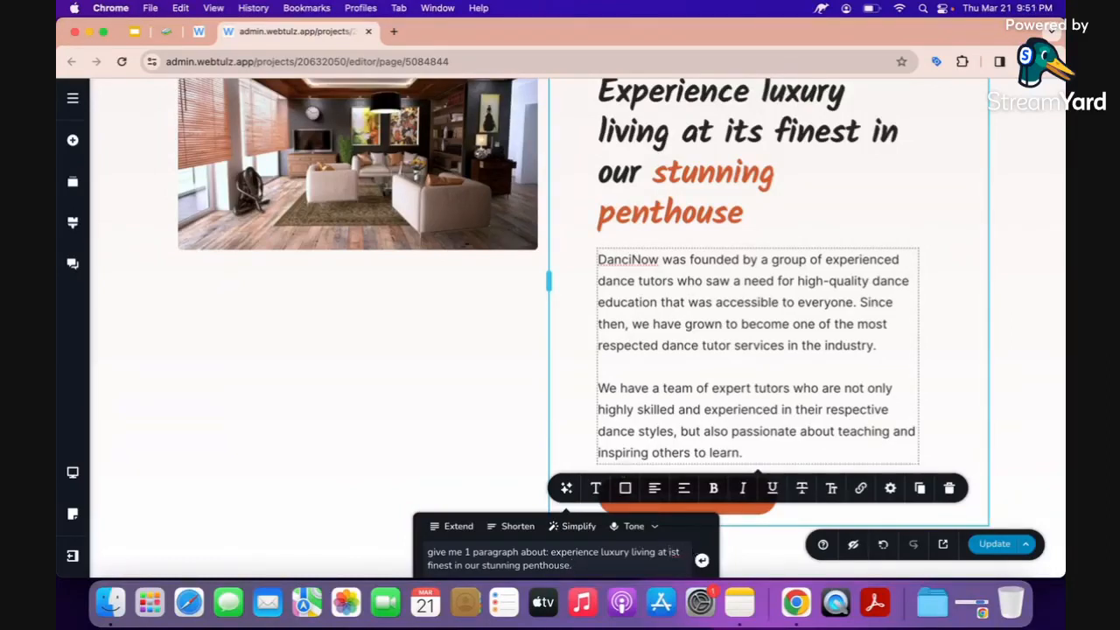
{"action": "left_click", "coordinate": [676, 552]}
{"action": "scroll", "coordinate": [683, 505], "scroll_direction": "down", "scroll_amount": 2}
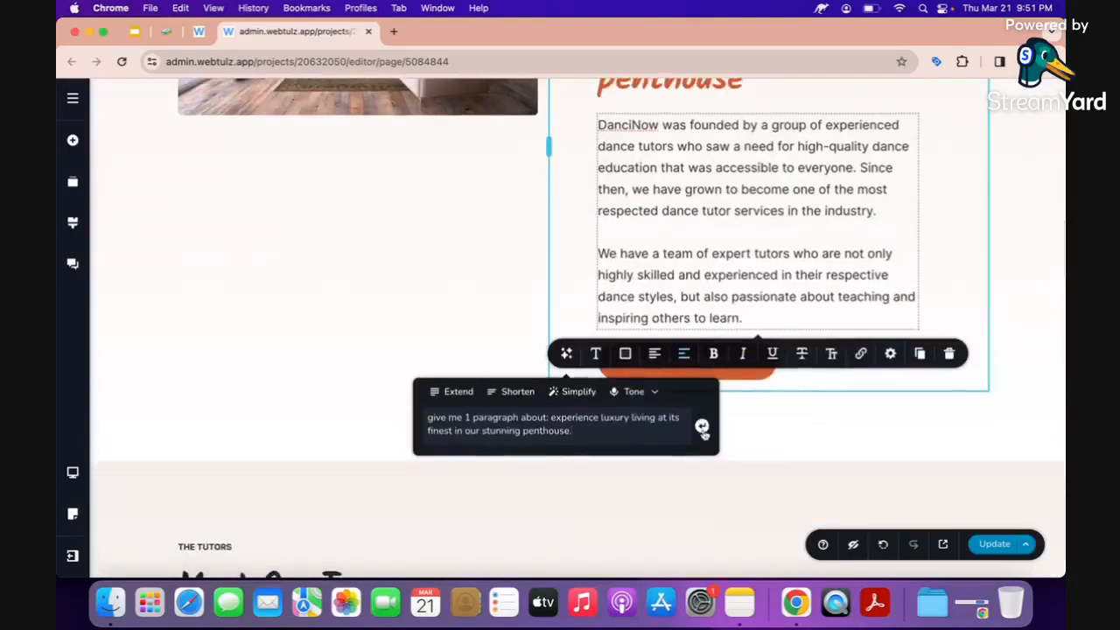
{"action": "key", "text": "Return"}
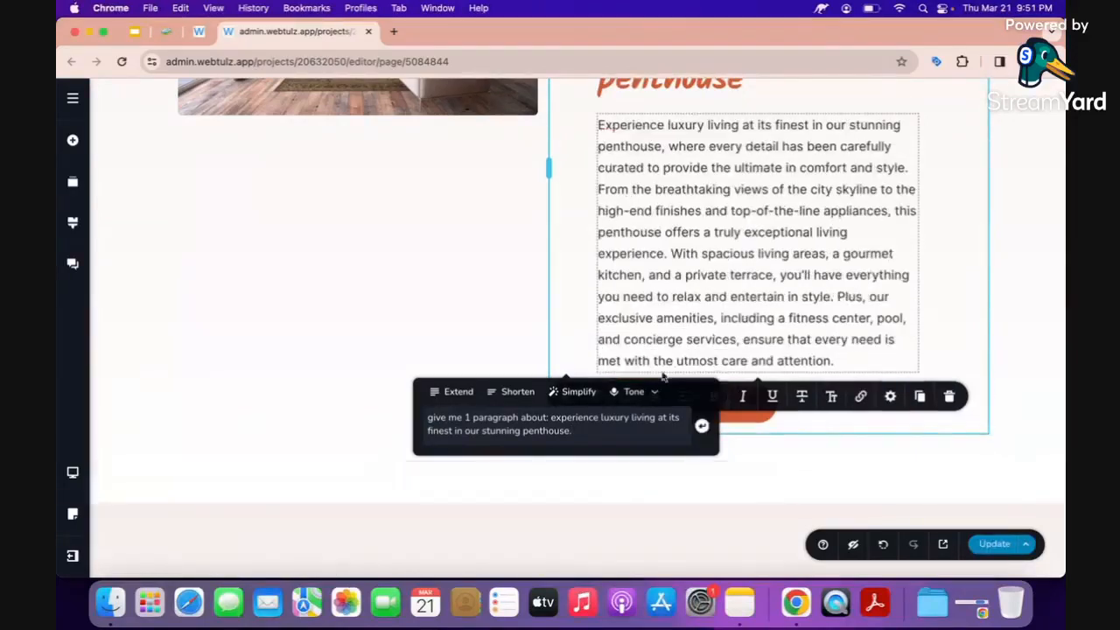
{"action": "left_click", "coordinate": [605, 323]}
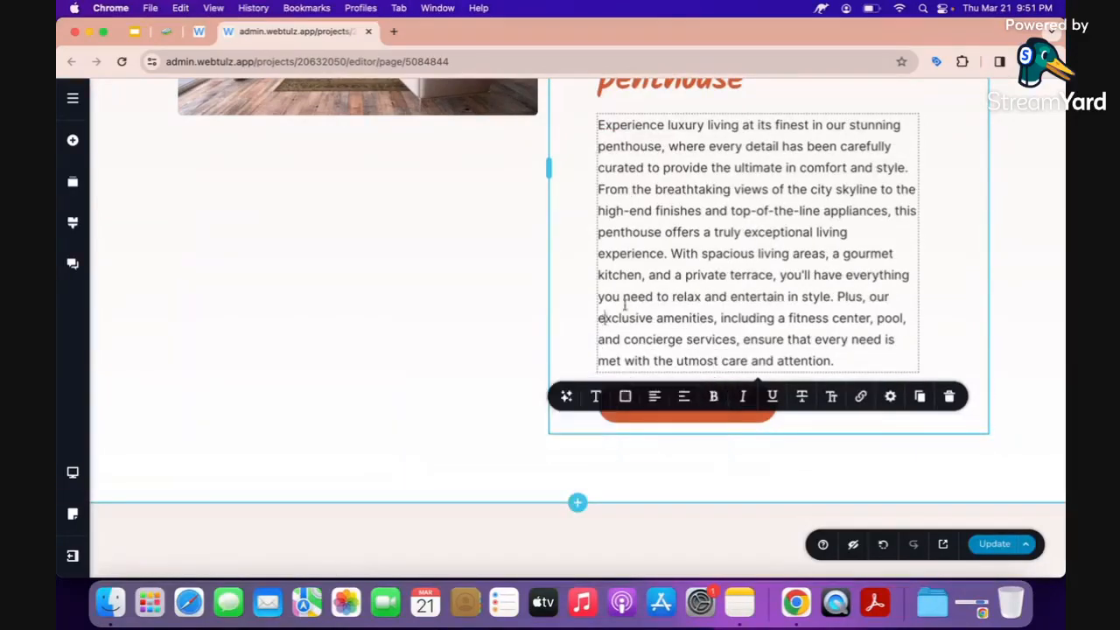
{"action": "scroll", "coordinate": [683, 259], "scroll_direction": "up", "scroll_amount": 1}
Touch up the wording of the new penthouse paragraph.
{"action": "left_click", "coordinate": [682, 256]}
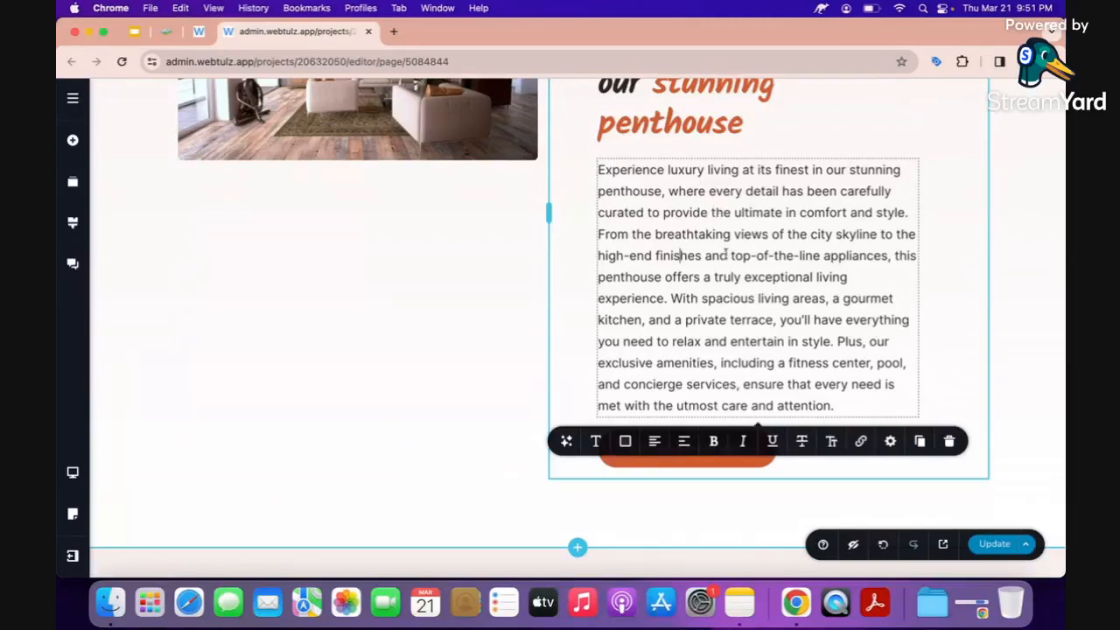
{"action": "left_click", "coordinate": [916, 338]}
{"action": "left_click", "coordinate": [931, 330]}
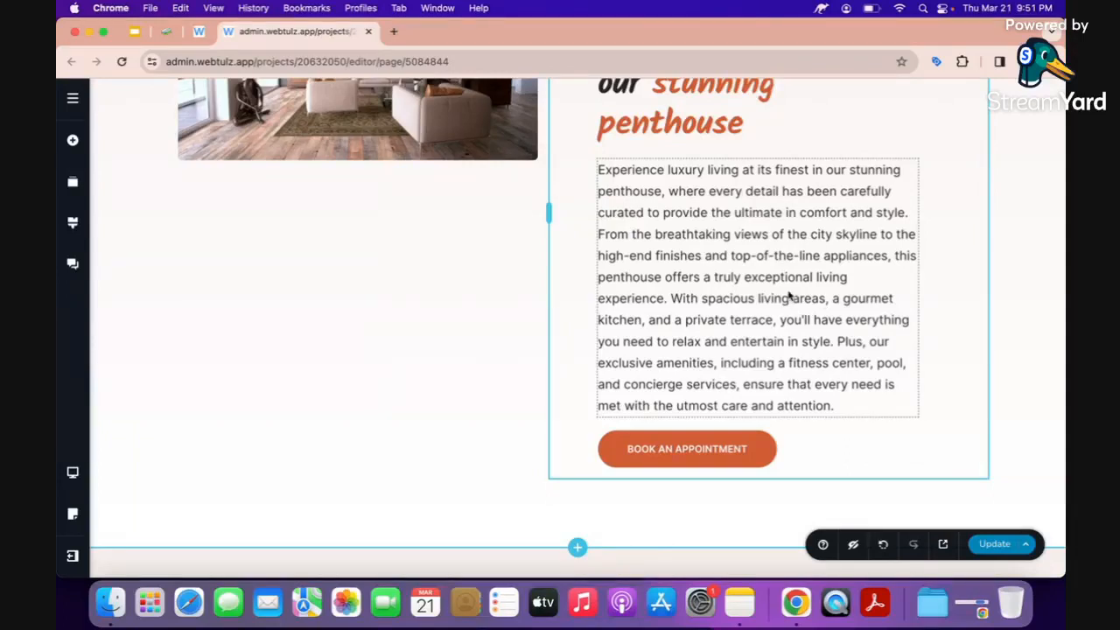
{"action": "scroll", "coordinate": [801, 346], "scroll_direction": "down", "scroll_amount": 2}
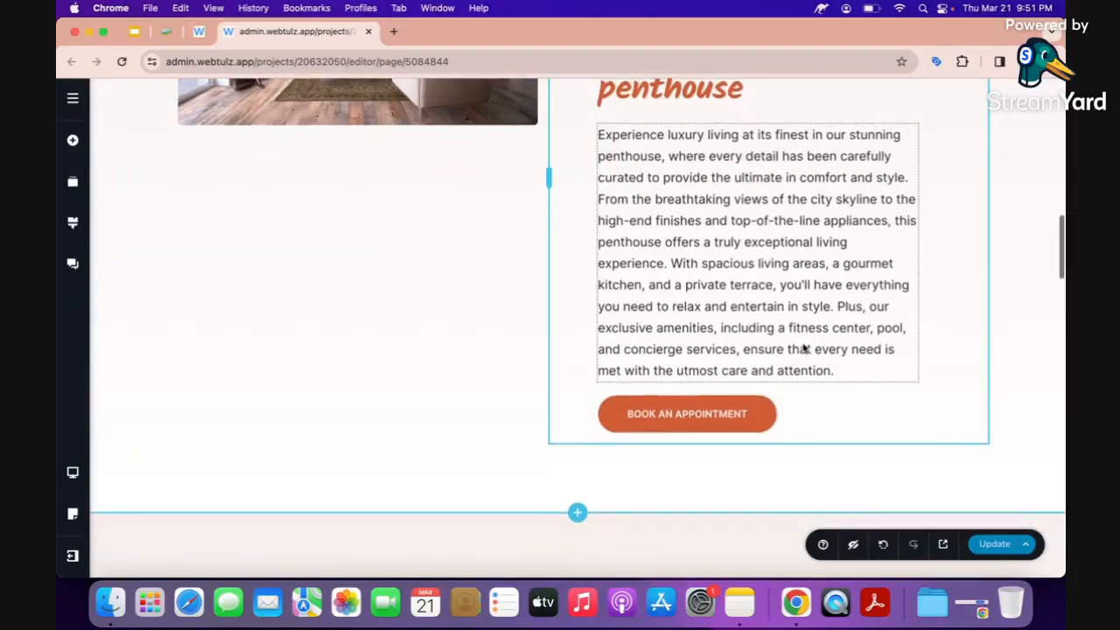
Save the page with Update and scroll toward the tutors section.
{"action": "left_click", "coordinate": [682, 412]}
{"action": "scroll", "coordinate": [681, 412], "scroll_direction": "up", "scroll_amount": 3}
{"action": "scroll", "coordinate": [680, 411], "scroll_direction": "up", "scroll_amount": 2}
{"action": "scroll", "coordinate": [682, 414], "scroll_direction": "down", "scroll_amount": 1}
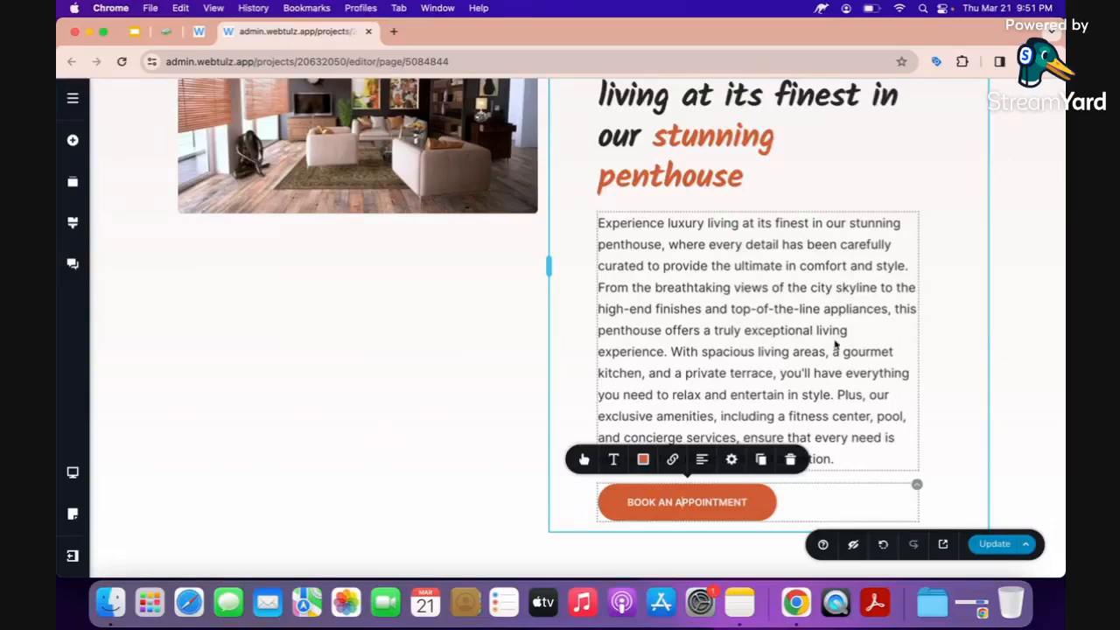
{"action": "left_click", "coordinate": [995, 545]}
{"action": "scroll", "coordinate": [790, 425], "scroll_direction": "down", "scroll_amount": 10}
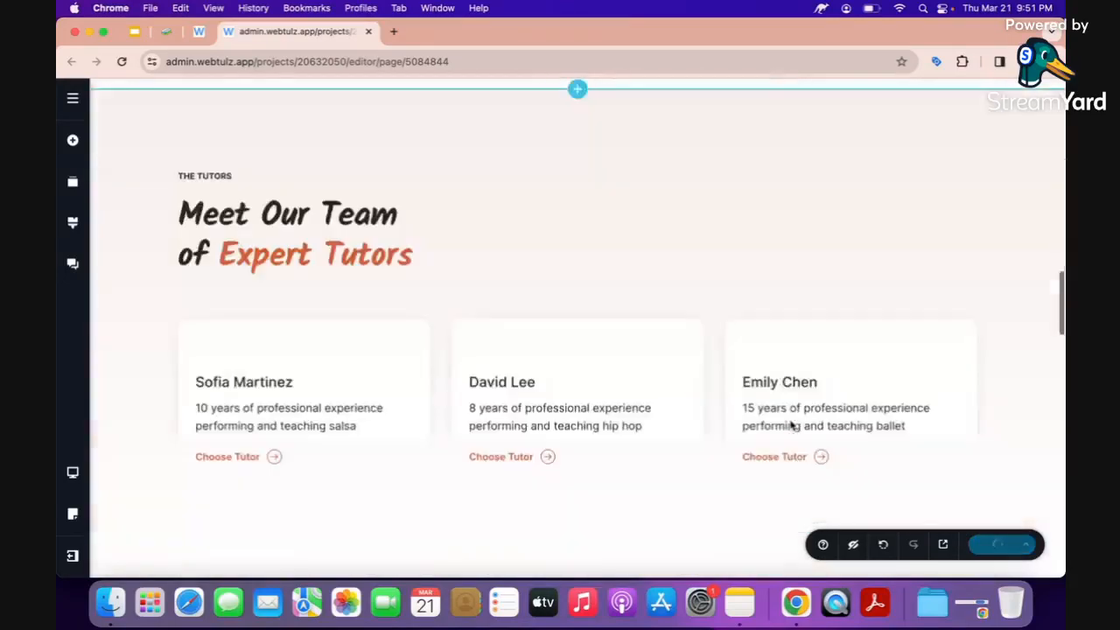
{"action": "scroll", "coordinate": [530, 283], "scroll_direction": "up", "scroll_amount": 1}
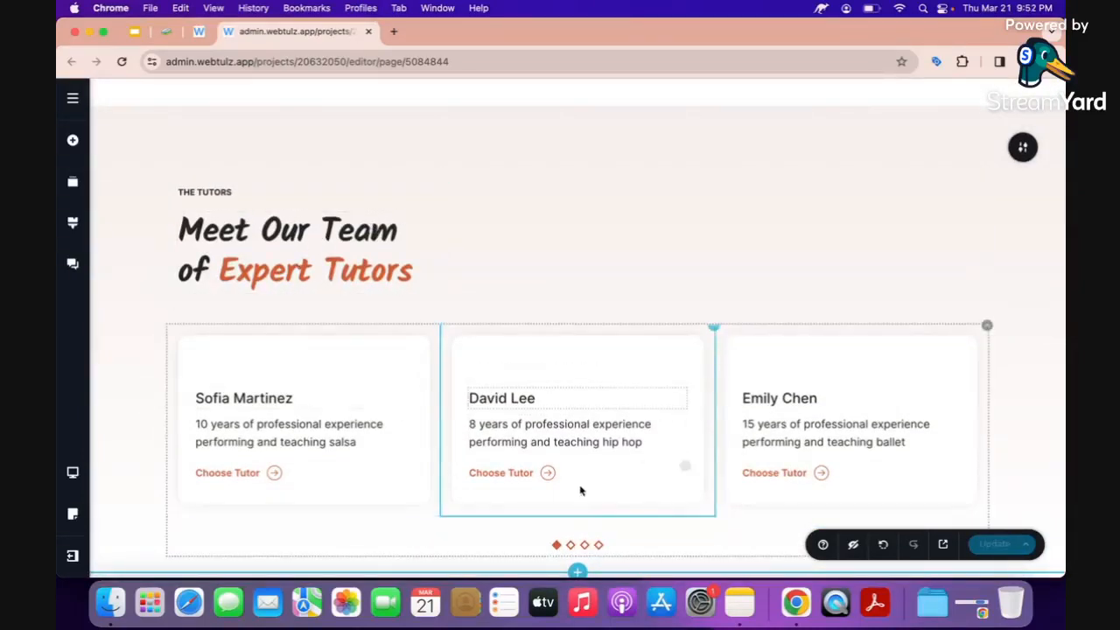
Rewrite the team heading as 'Meet Our Team of Dream Home Experts'.
{"action": "scroll", "coordinate": [706, 436], "scroll_direction": "down", "scroll_amount": 2}
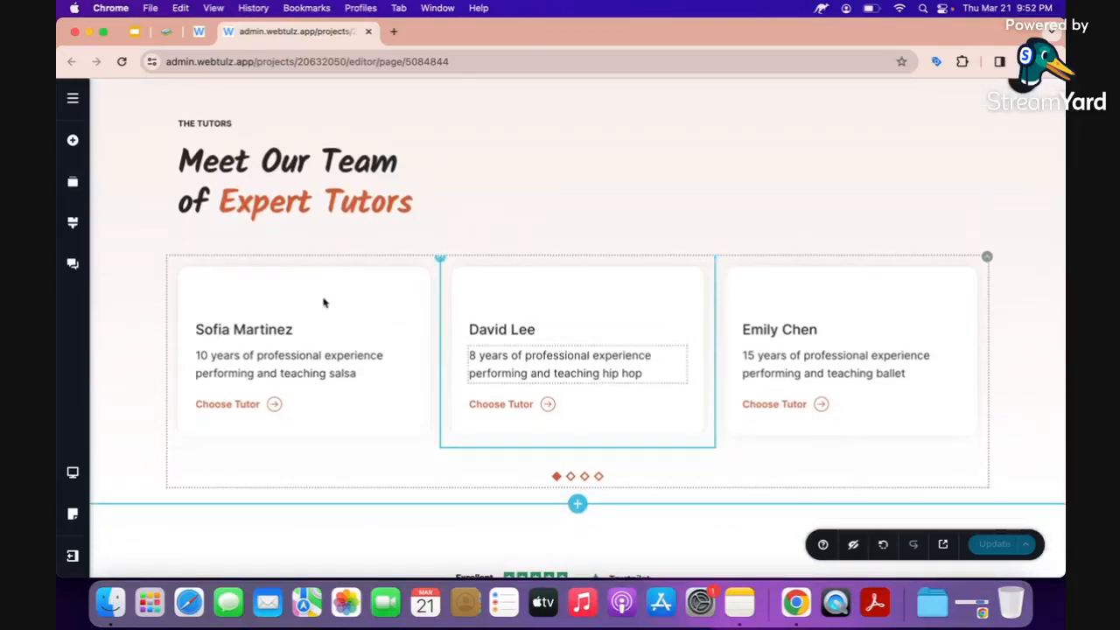
{"action": "left_click", "coordinate": [260, 173]}
{"action": "double_click", "coordinate": [226, 203]}
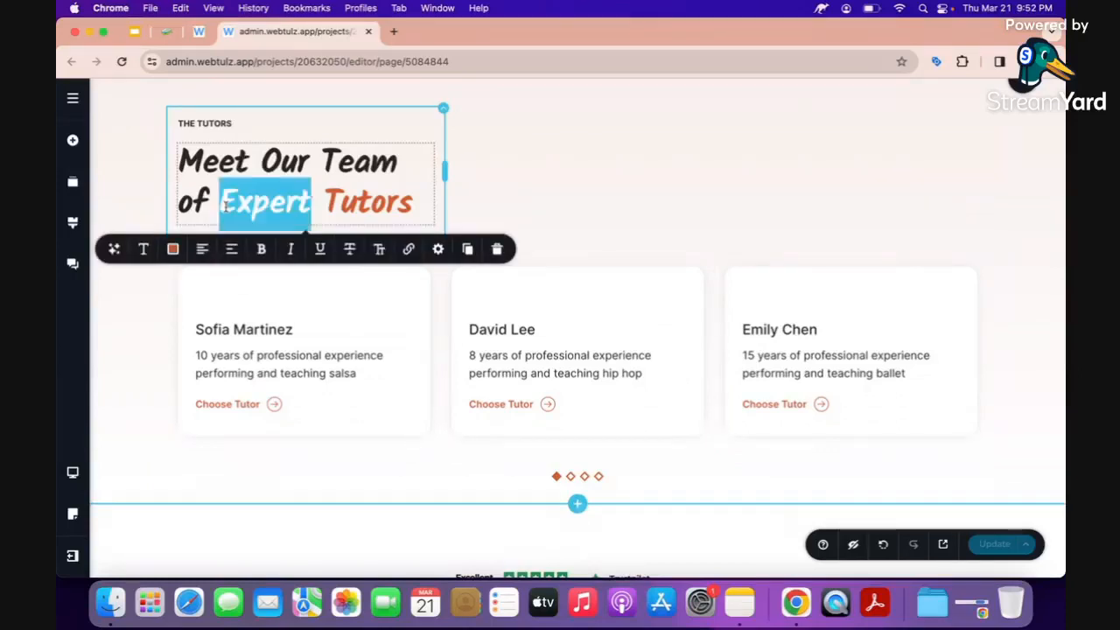
{"action": "key", "text": "Right"}
{"action": "key", "text": "Left"}
{"action": "key", "text": "Left"}
{"action": "key", "text": "Left"}
{"action": "key", "text": "Left"}
{"action": "key", "text": "Left"}
{"action": "key", "text": "Left"}
{"action": "type", "text": "Sales"}
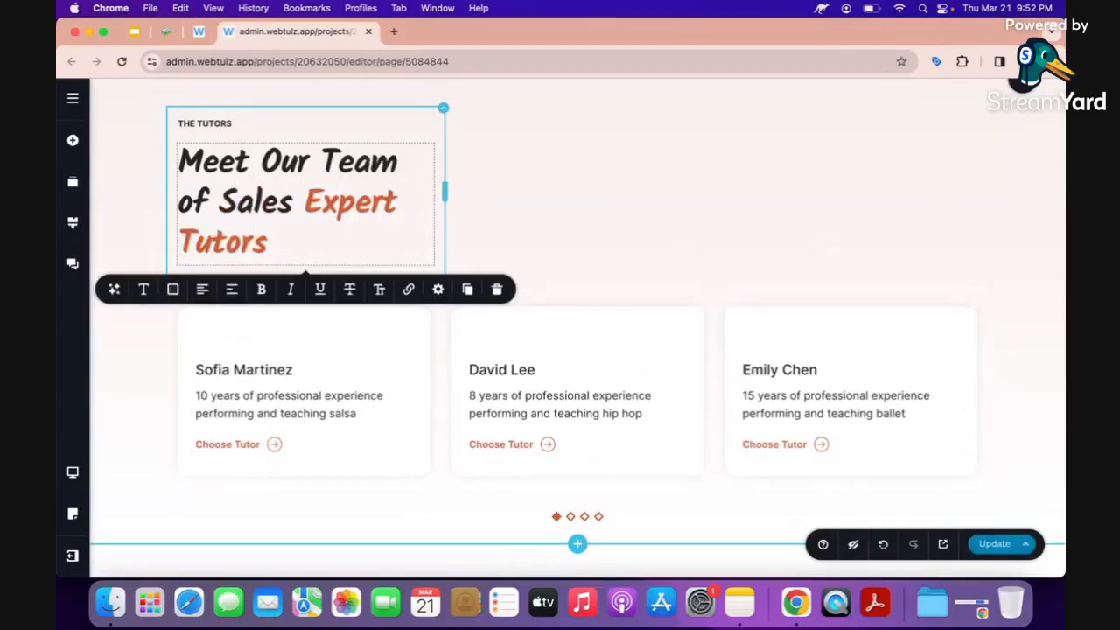
{"action": "key", "text": "alt+shift+Left"}
{"action": "type", "text": "Dream"}
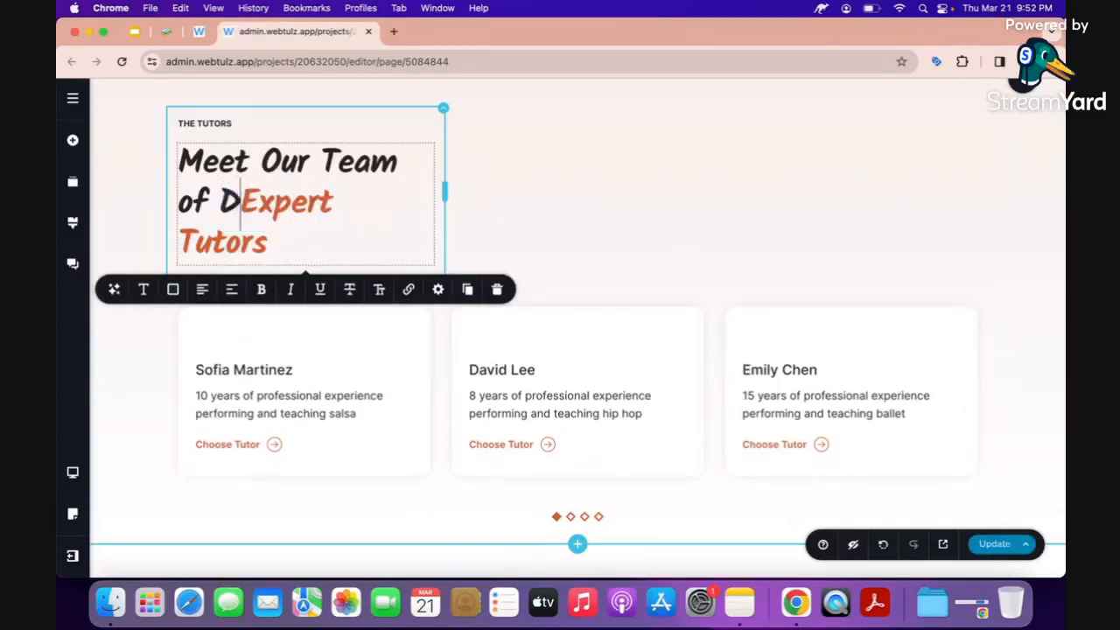
{"action": "type", "text": " Home"}
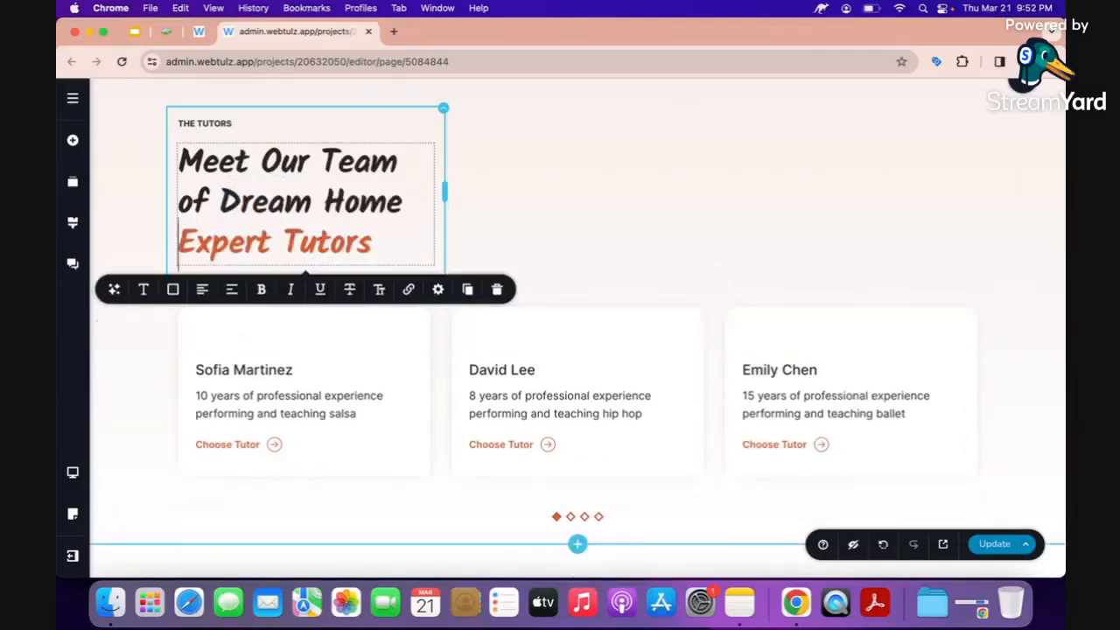
{"action": "key", "text": "Right"}
{"action": "key", "text": "Right"}
{"action": "key", "text": "Right"}
{"action": "key", "text": "Right"}
{"action": "key", "text": "Right"}
{"action": "key", "text": "Right"}
{"action": "key", "text": "Right"}
{"action": "key", "text": "Left"}
{"action": "type", "text": "s"}
{"action": "key", "text": "alt+shift+Right"}
{"action": "key", "text": "BackSpace"}
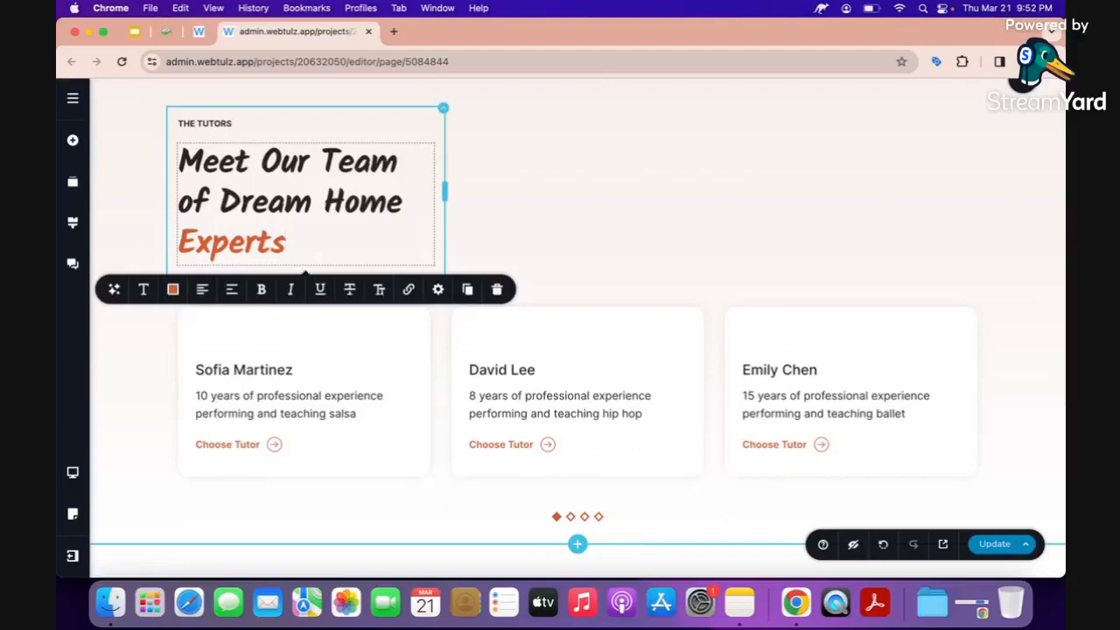
Colour 'Dream Home Experts' orange in the team heading.
{"action": "key", "text": "shift+Left"}
{"action": "key", "text": "shift+Left"}
{"action": "key", "text": "shift+Left"}
{"action": "key", "text": "shift+Left"}
{"action": "key", "text": "shift+Left"}
{"action": "key", "text": "shift+Left"}
{"action": "key", "text": "shift+Left"}
{"action": "key", "text": "shift+Left"}
{"action": "key", "text": "shift+Left"}
{"action": "key", "text": "shift+Left"}
{"action": "key", "text": "shift+Left"}
{"action": "key", "text": "shift+Left"}
{"action": "key", "text": "shift+Left"}
{"action": "key", "text": "shift+Left"}
{"action": "key", "text": "shift+Left"}
{"action": "key", "text": "shift+Left"}
{"action": "key", "text": "shift+Left"}
{"action": "key", "text": "shift+Left"}
{"action": "key", "text": "shift+Left"}
{"action": "key", "text": "shift+Right"}
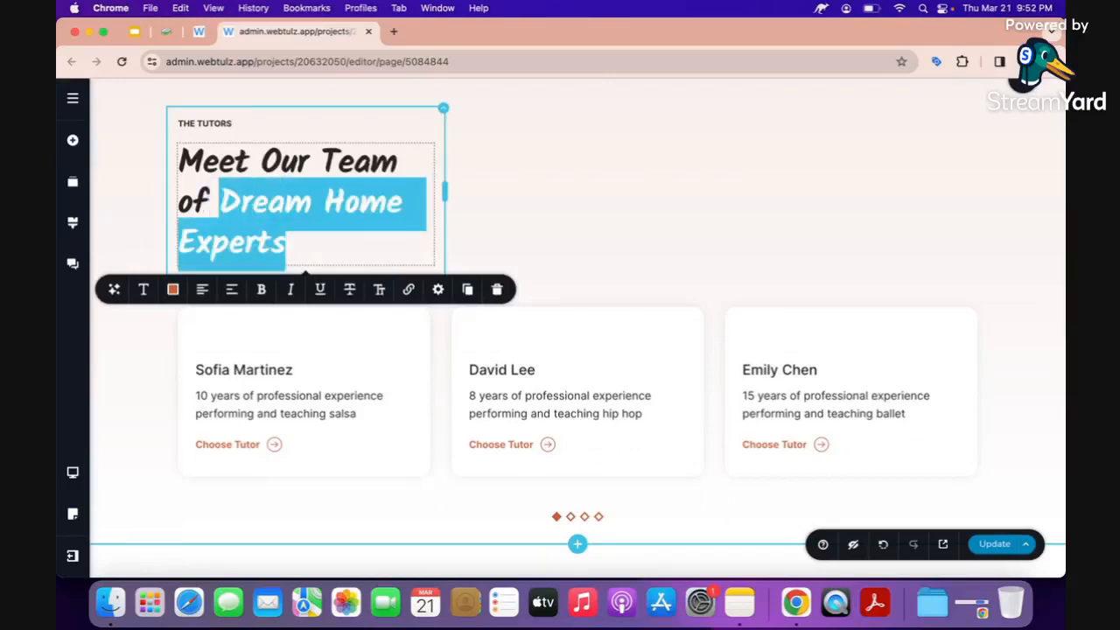
{"action": "left_click", "coordinate": [172, 289]}
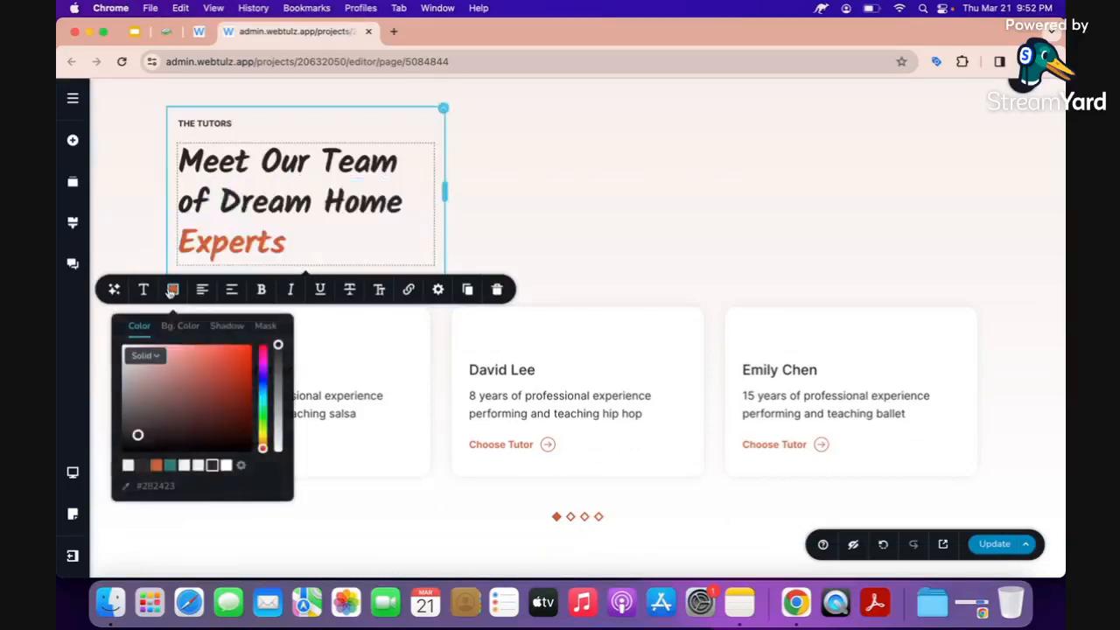
{"action": "left_click", "coordinate": [156, 463]}
{"action": "left_click", "coordinate": [140, 196]}
{"action": "left_click", "coordinate": [258, 204]}
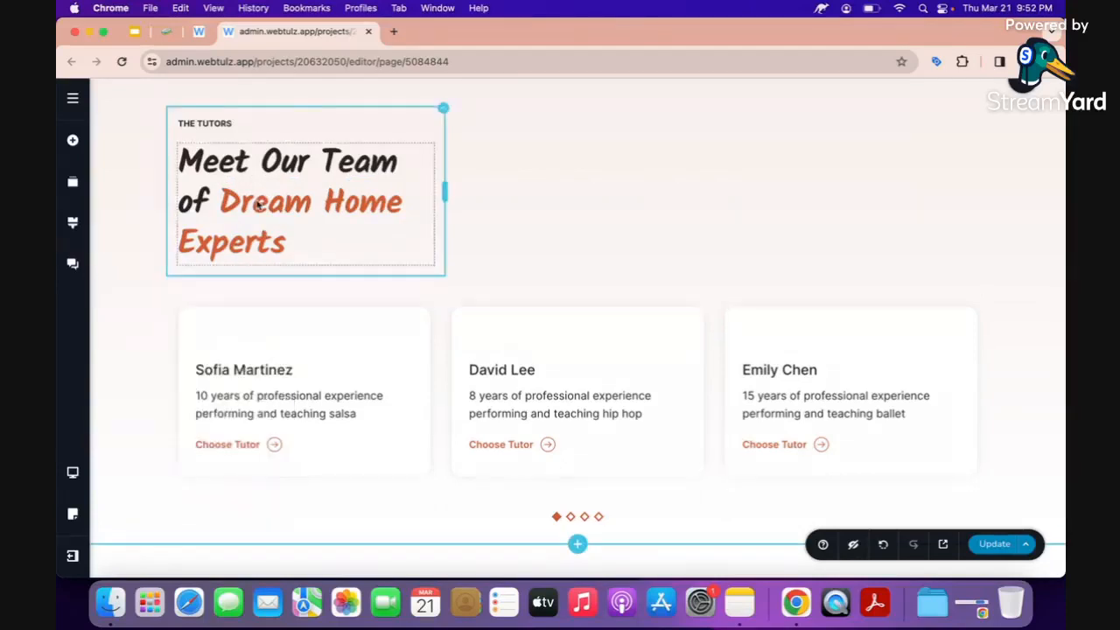
{"action": "scroll", "coordinate": [258, 204], "scroll_direction": "down", "scroll_amount": 1}
{"action": "left_click", "coordinate": [248, 350]}
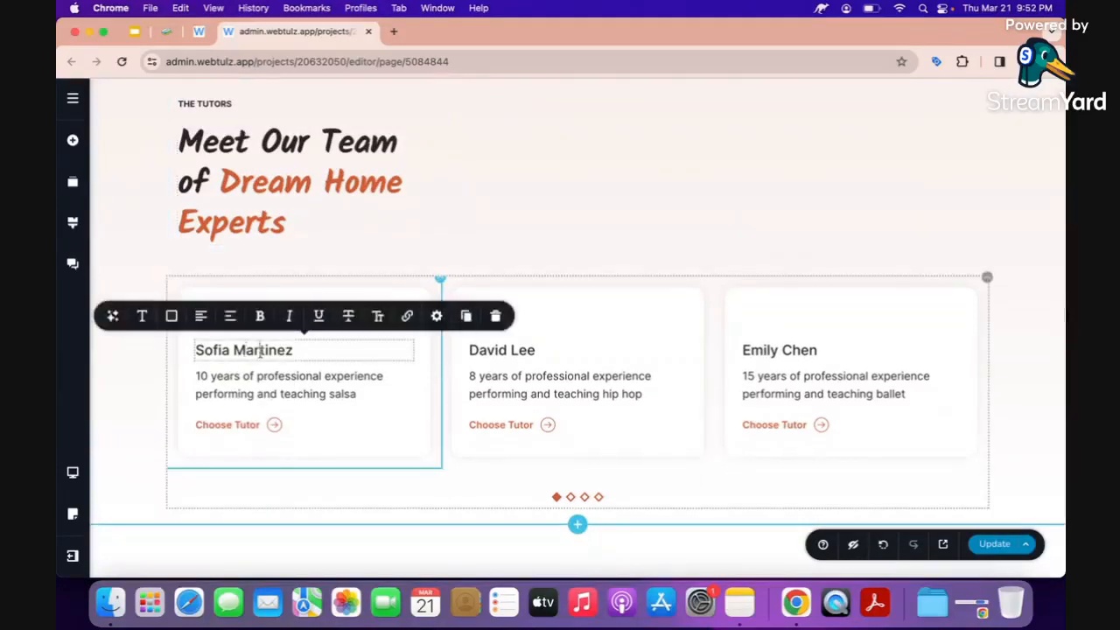
Type the new team members' names over the first, second and third card names.
{"action": "triple_click", "coordinate": [260, 352]}
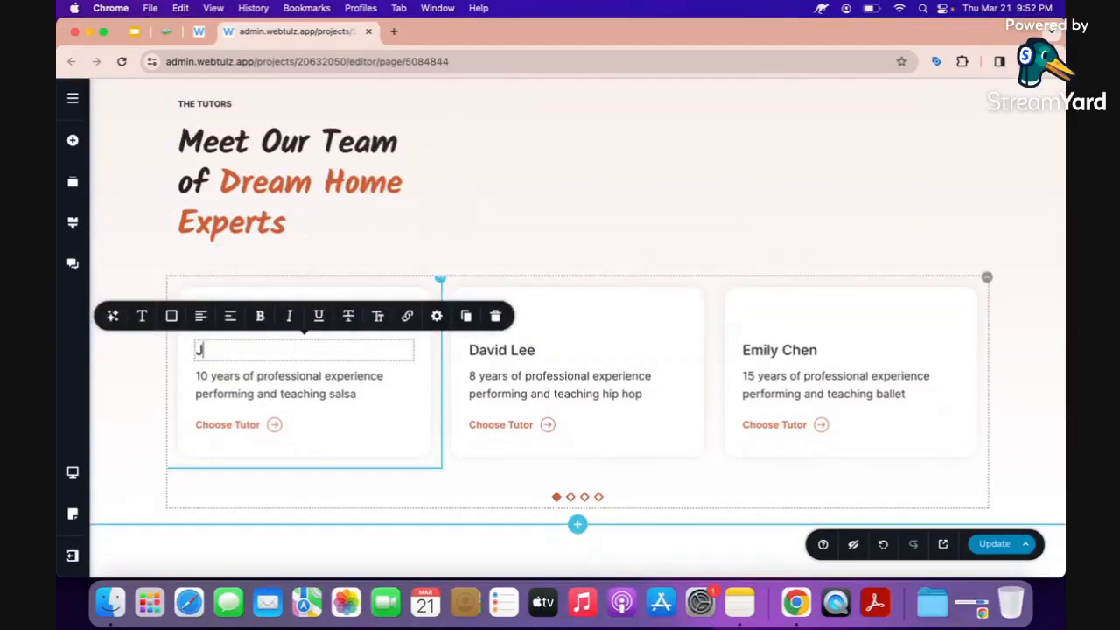
{"action": "triple_click", "coordinate": [496, 350]}
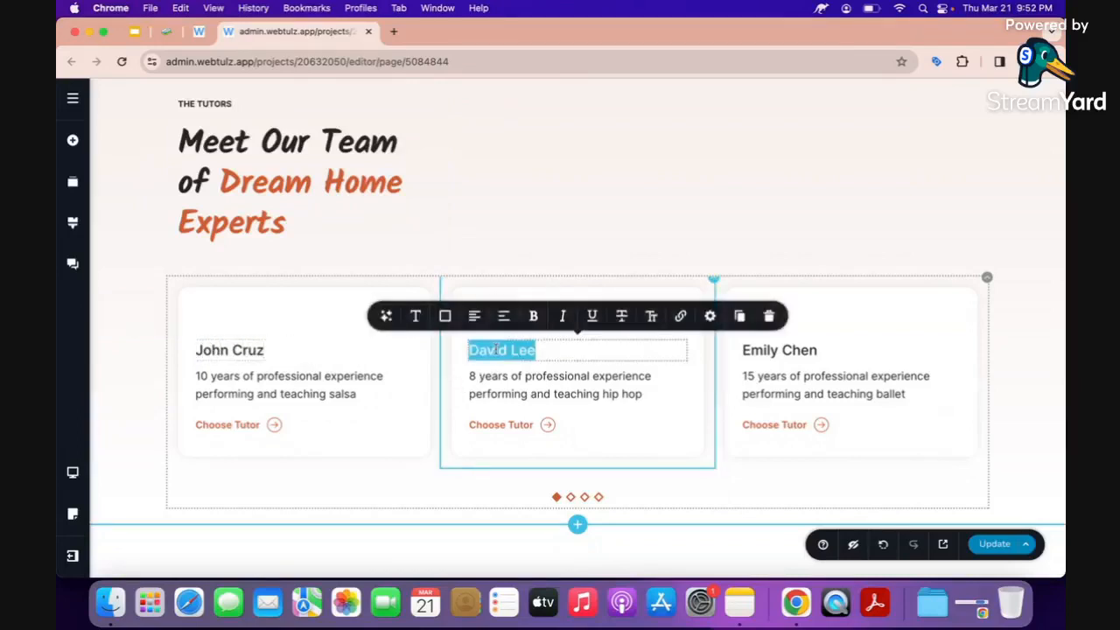
{"action": "type", "text": "Mary"}
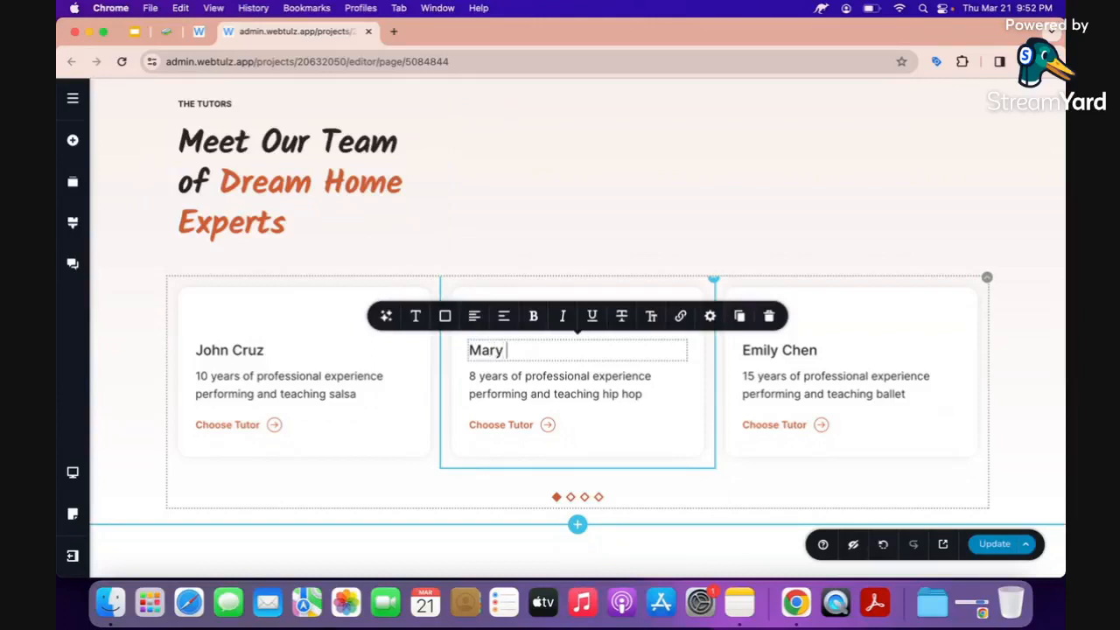
{"action": "type", "text": " Cli"}
{"action": "type", "text": "aire"}
{"action": "left_click", "coordinate": [771, 354]}
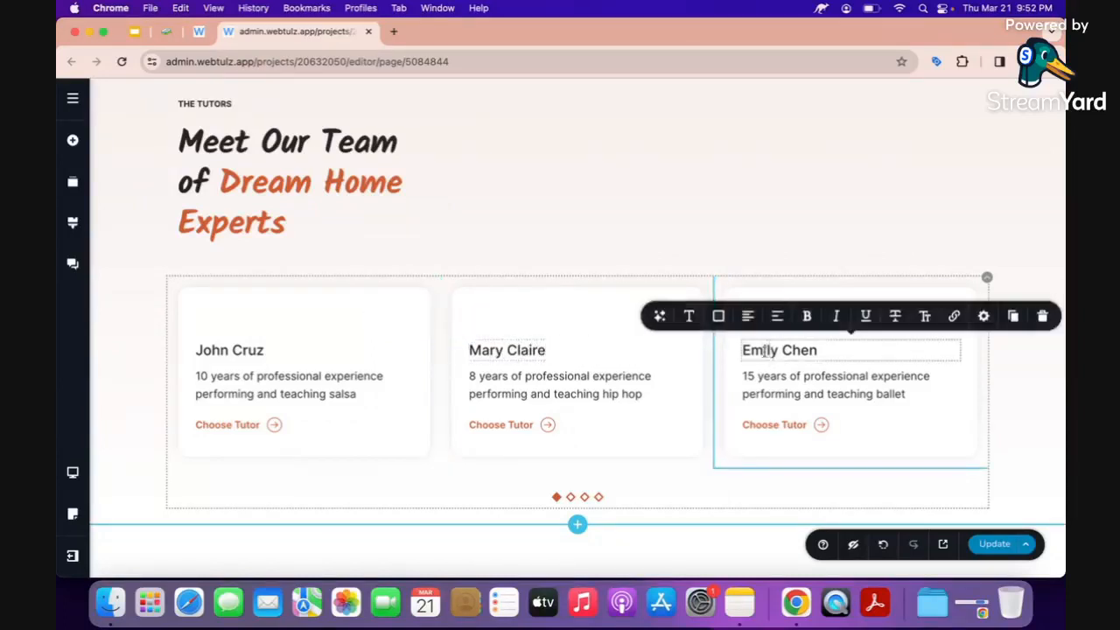
{"action": "triple_click", "coordinate": [764, 351]}
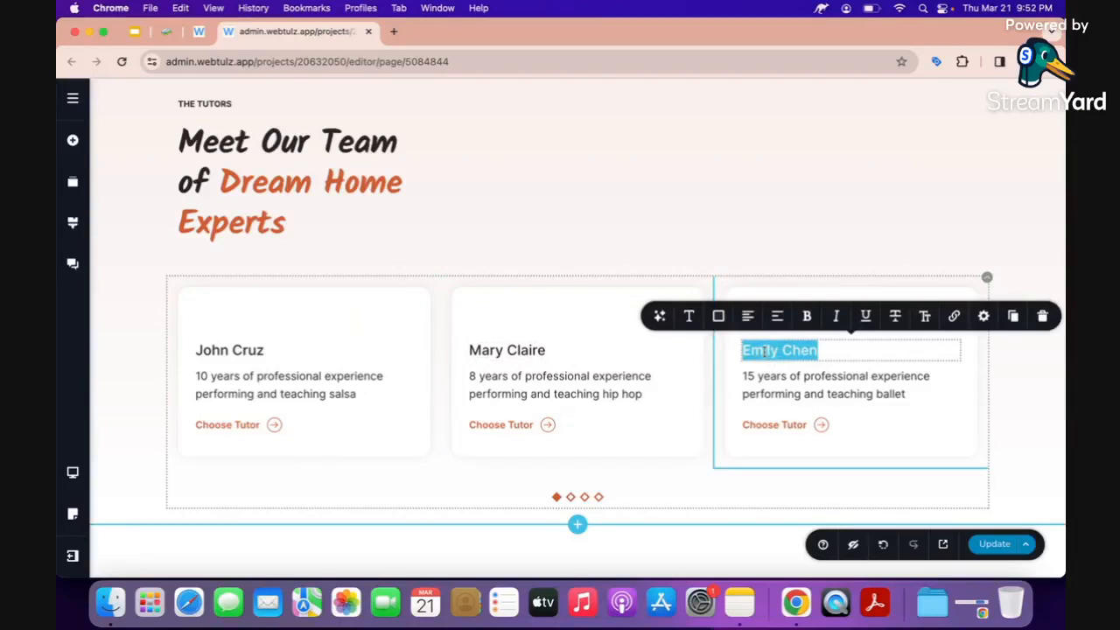
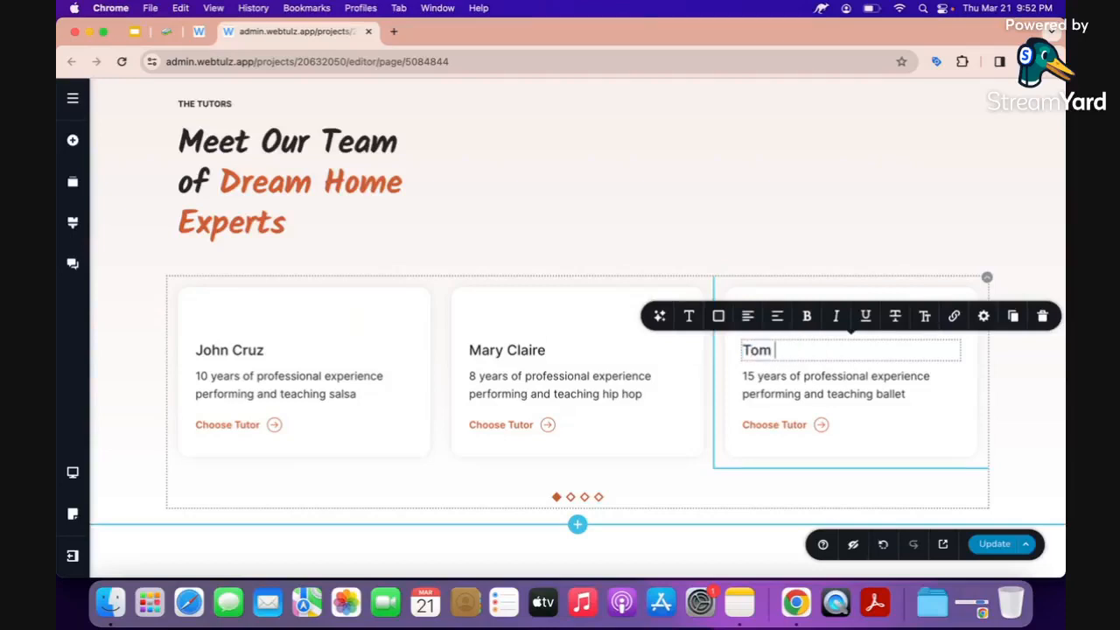
{"action": "left_click", "coordinate": [280, 385]}
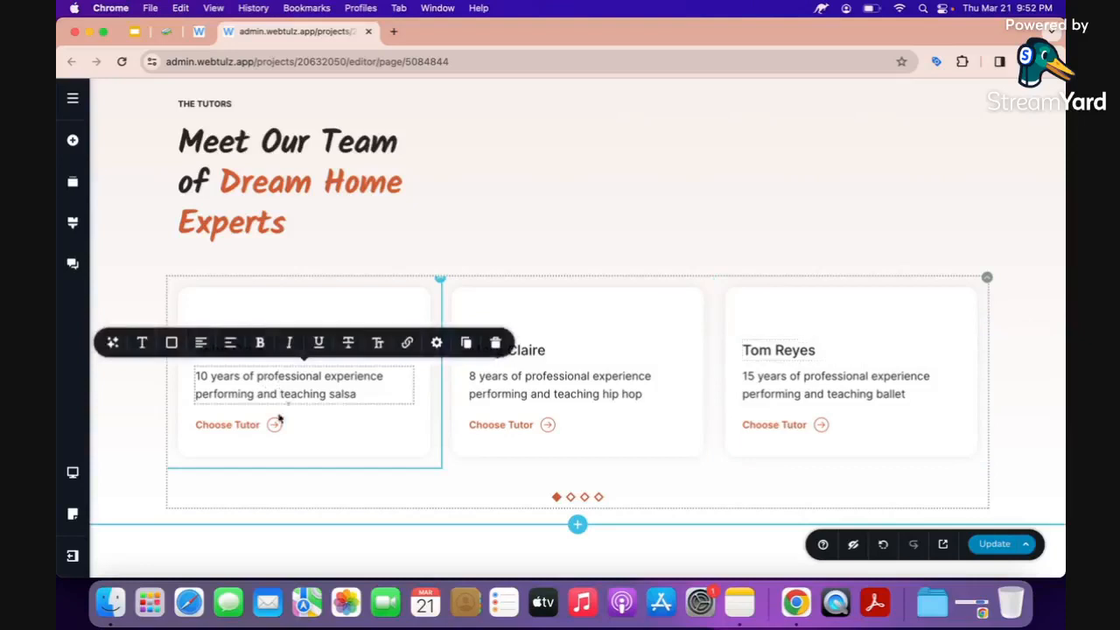
Relabel the first card's button 'Visit link', then copy that label onto the other two cards.
{"action": "left_click", "coordinate": [234, 424]}
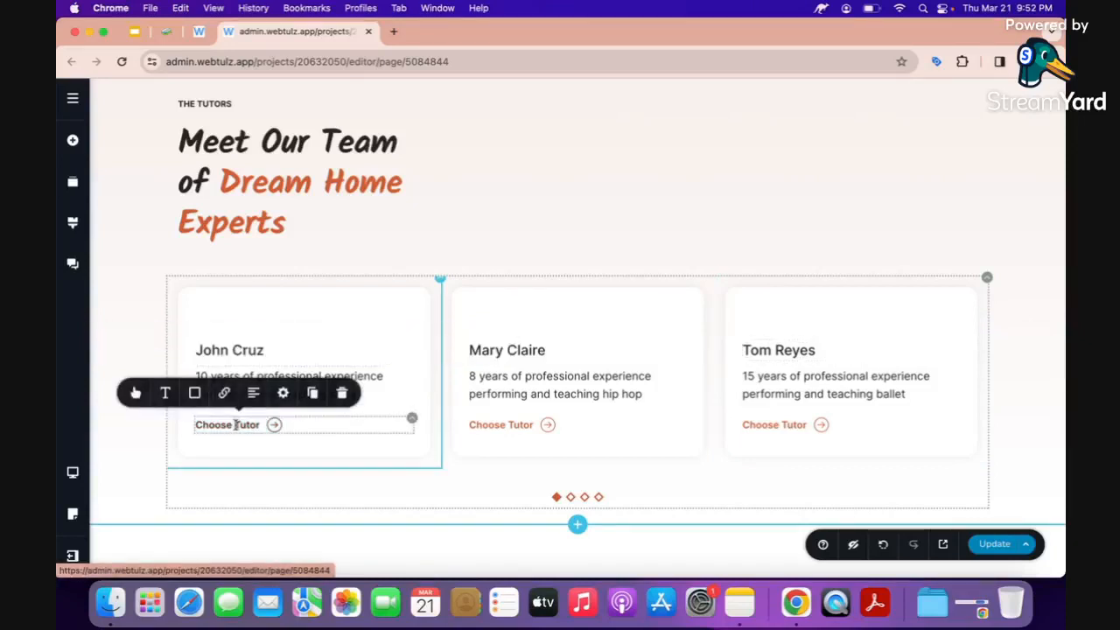
{"action": "triple_click", "coordinate": [245, 424]}
{"action": "type", "text": "Vis"}
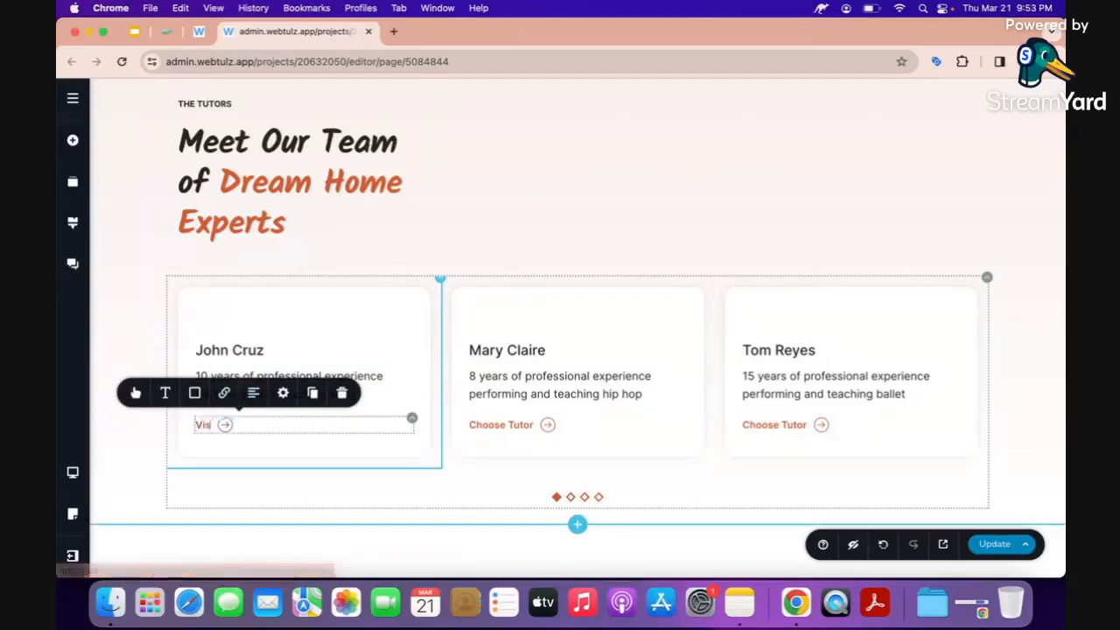
{"action": "type", "text": "it link"}
{"action": "key", "text": "super+a"}
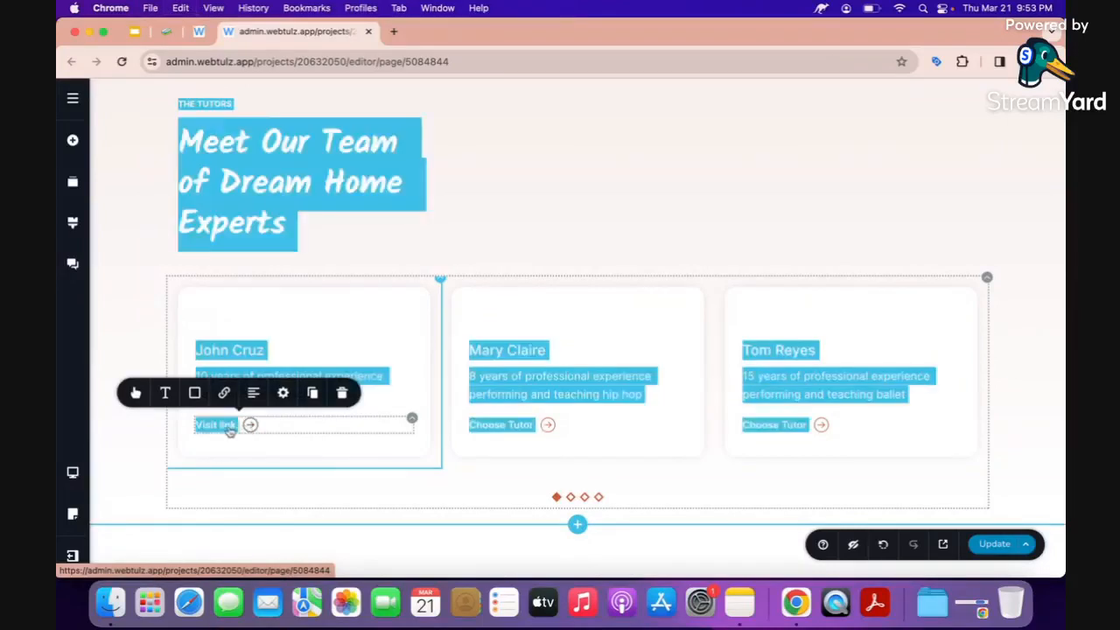
{"action": "left_click", "coordinate": [215, 425]}
{"action": "triple_click", "coordinate": [216, 425]}
{"action": "key", "text": "cmd+c"}
{"action": "triple_click", "coordinate": [501, 426]}
{"action": "key", "text": "super+v"}
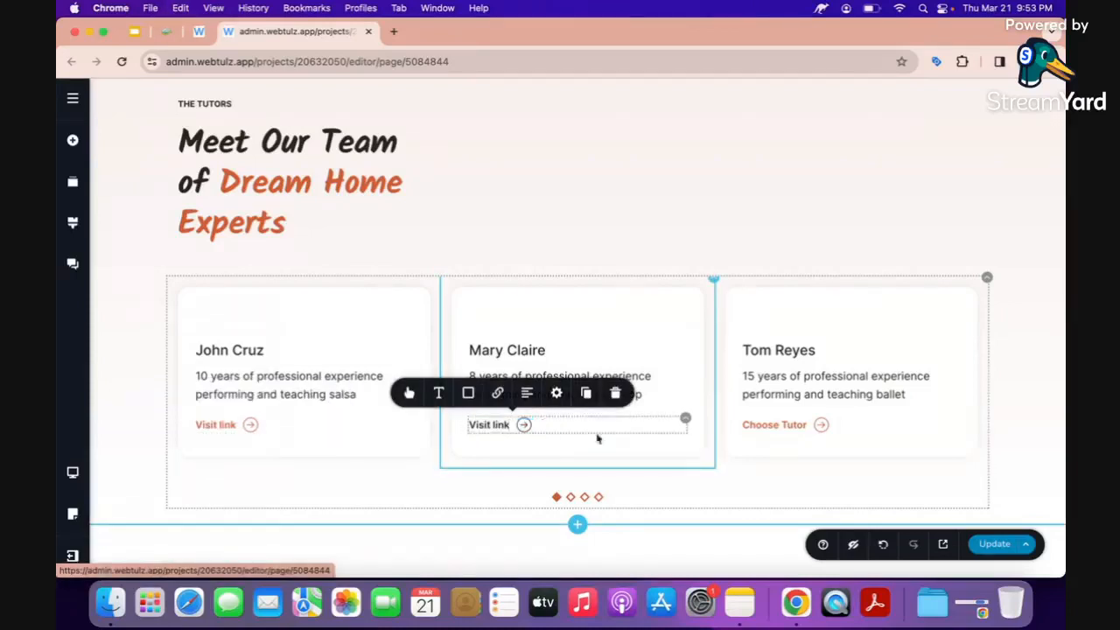
{"action": "triple_click", "coordinate": [774, 426]}
{"action": "key", "text": "super+v"}
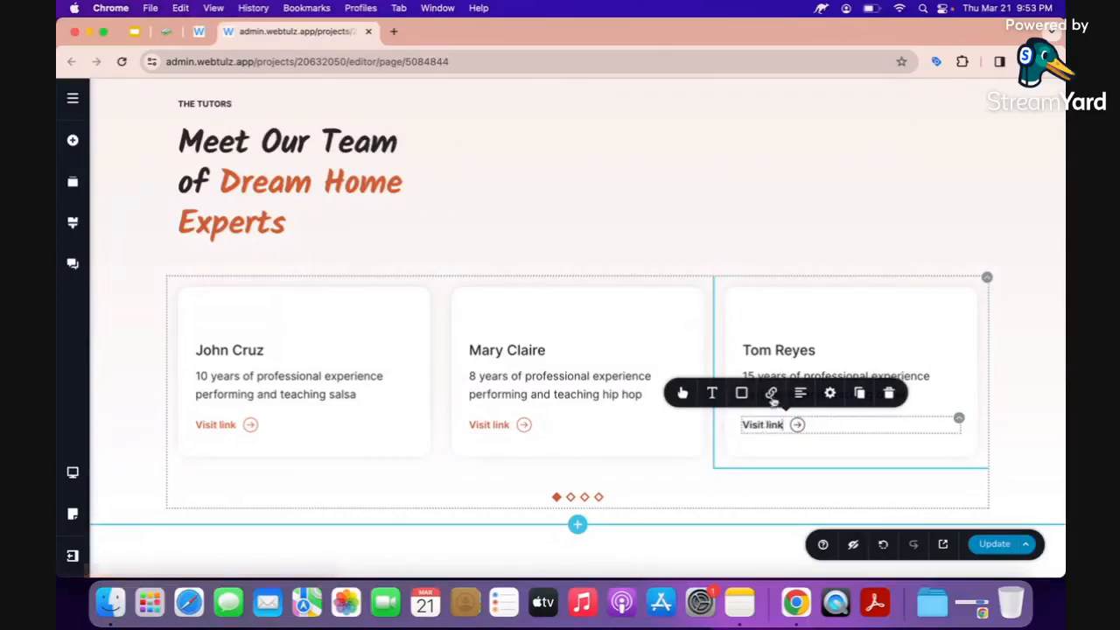
{"action": "left_click", "coordinate": [771, 395]}
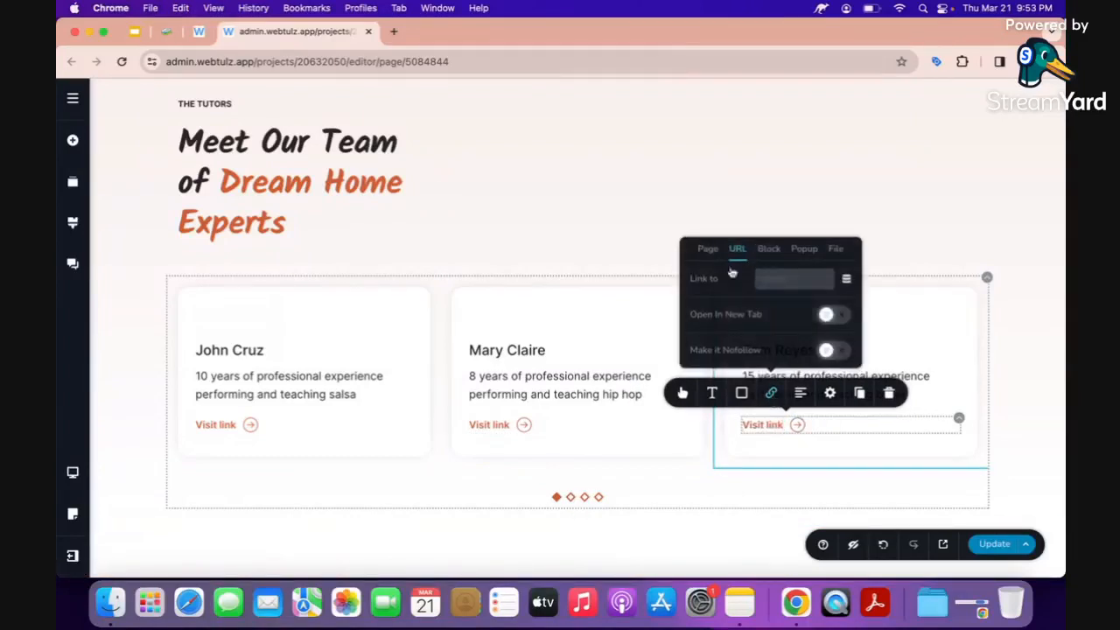
{"action": "left_click", "coordinate": [796, 281]}
{"action": "type", "text": "https://m.m"}
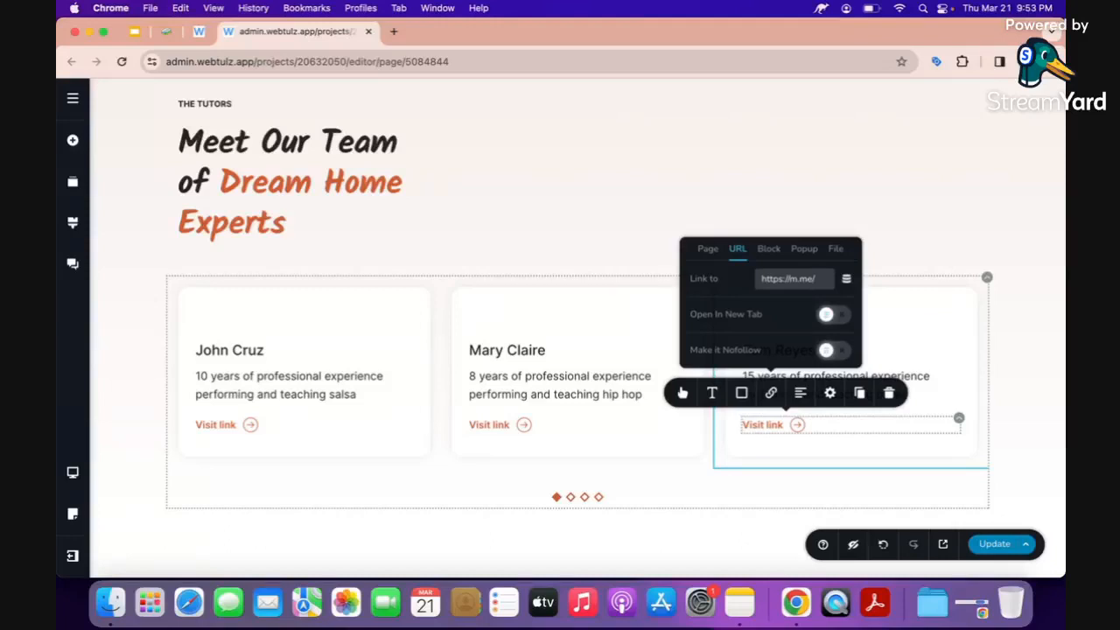
Complete the third card's m.me link, set it to open in a new tab, and save.
{"action": "type", "text": "urusername"}
{"action": "left_click", "coordinate": [827, 317]}
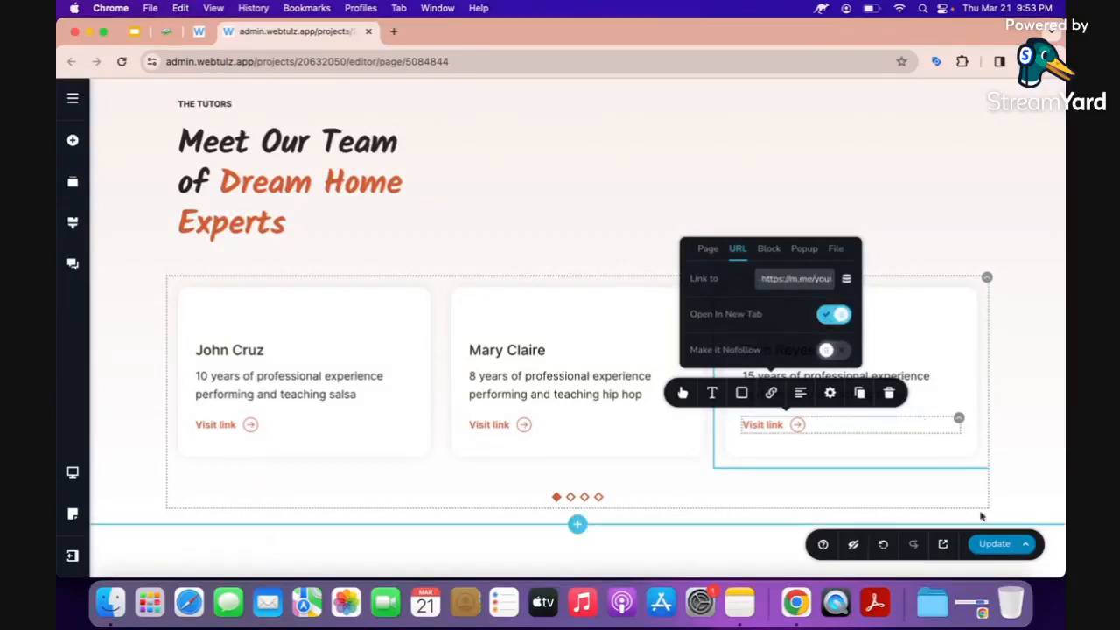
{"action": "left_click", "coordinate": [993, 543]}
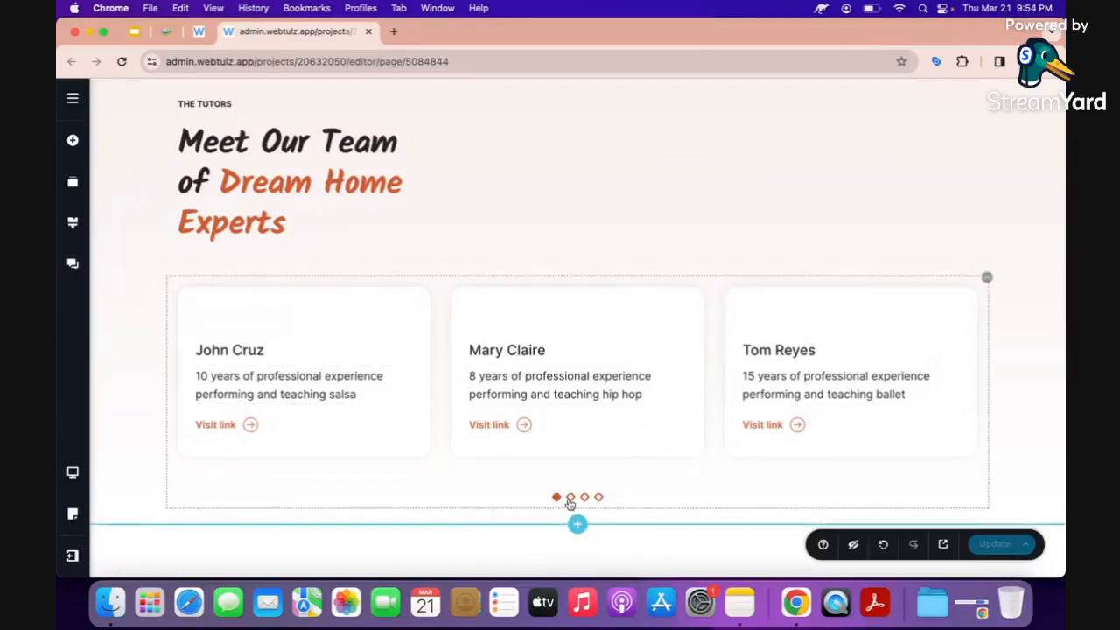
Advance the tutor carousel to its last slide, then scroll toward the testimonials.
{"action": "left_click", "coordinate": [570, 497]}
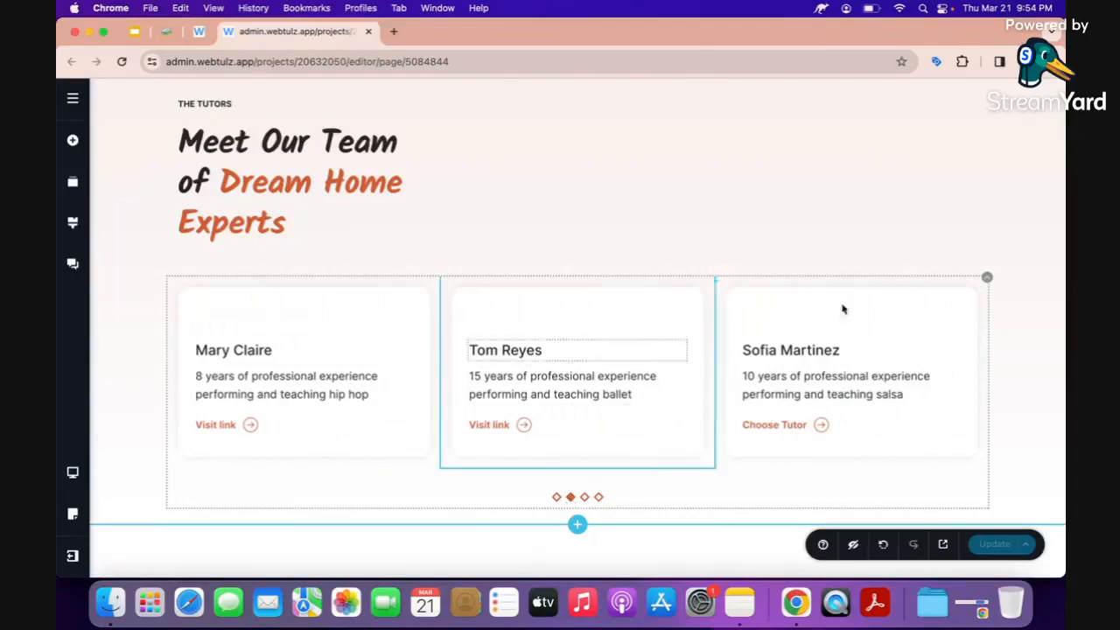
{"action": "left_click", "coordinate": [584, 499]}
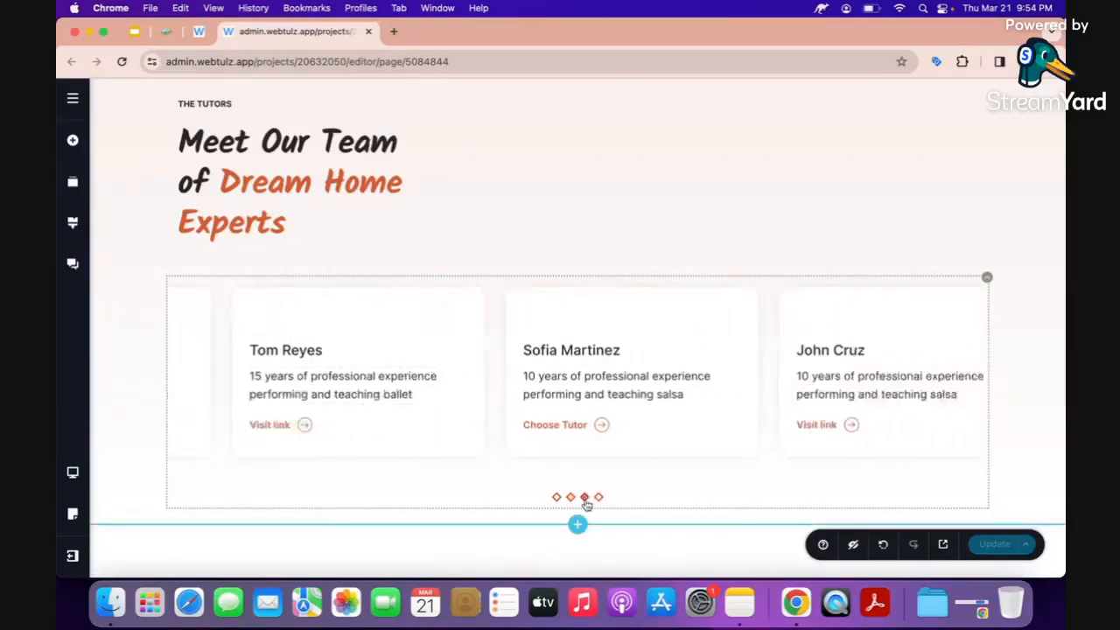
{"action": "left_click", "coordinate": [598, 498]}
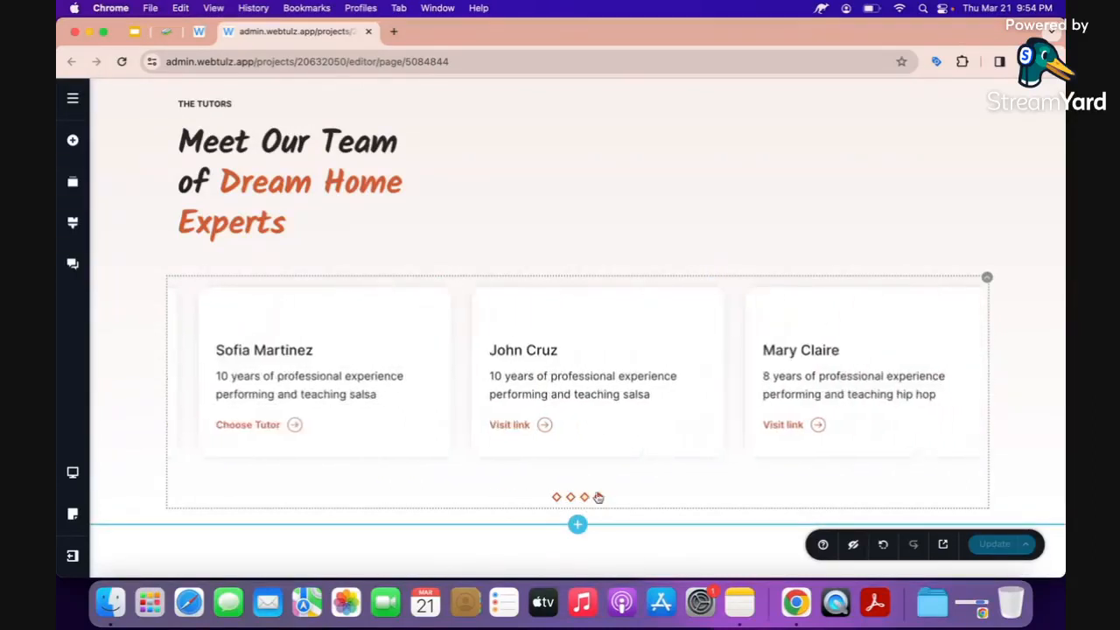
{"action": "scroll", "coordinate": [518, 372], "scroll_direction": "down", "scroll_amount": 1}
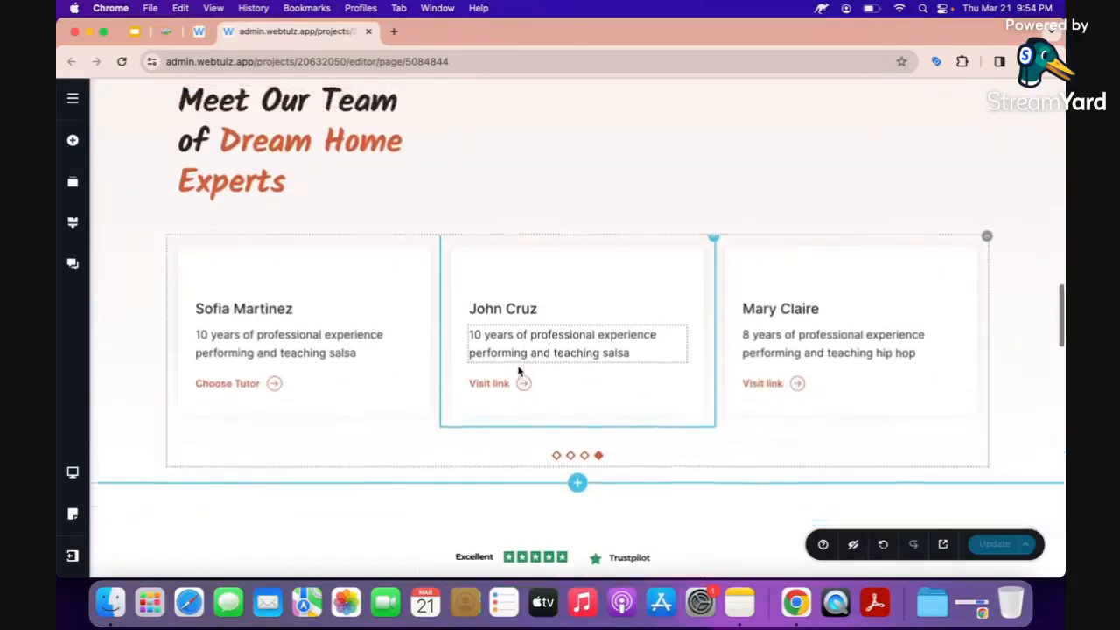
{"action": "scroll", "coordinate": [520, 372], "scroll_direction": "up", "scroll_amount": 1}
{"action": "scroll", "coordinate": [779, 459], "scroll_direction": "down", "scroll_amount": 2}
{"action": "scroll", "coordinate": [768, 450], "scroll_direction": "up", "scroll_amount": 1}
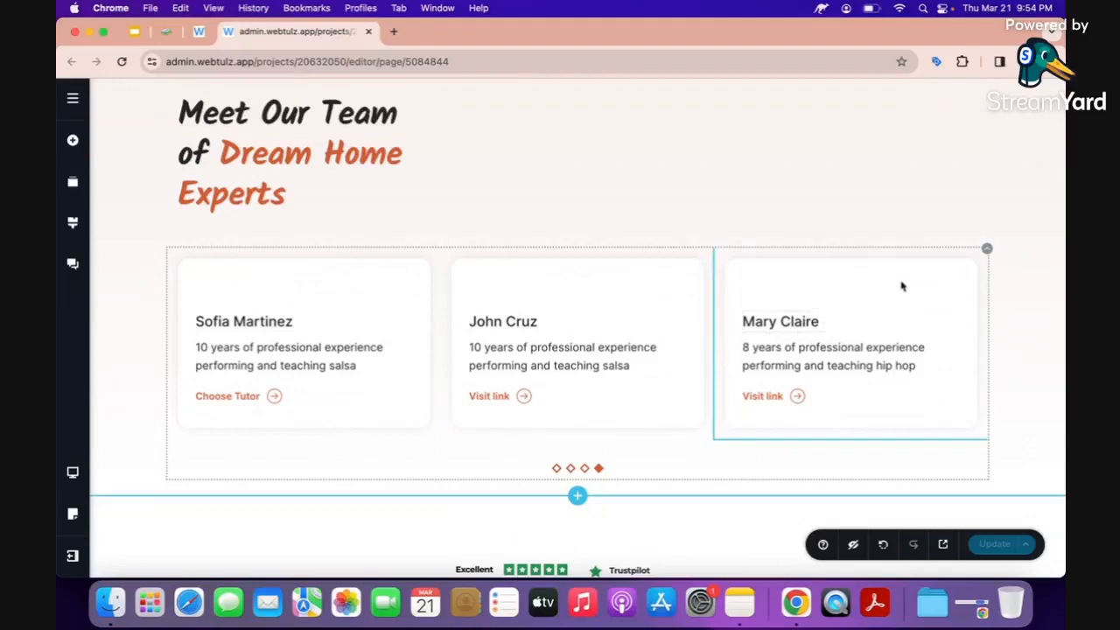
{"action": "left_click", "coordinate": [713, 253]}
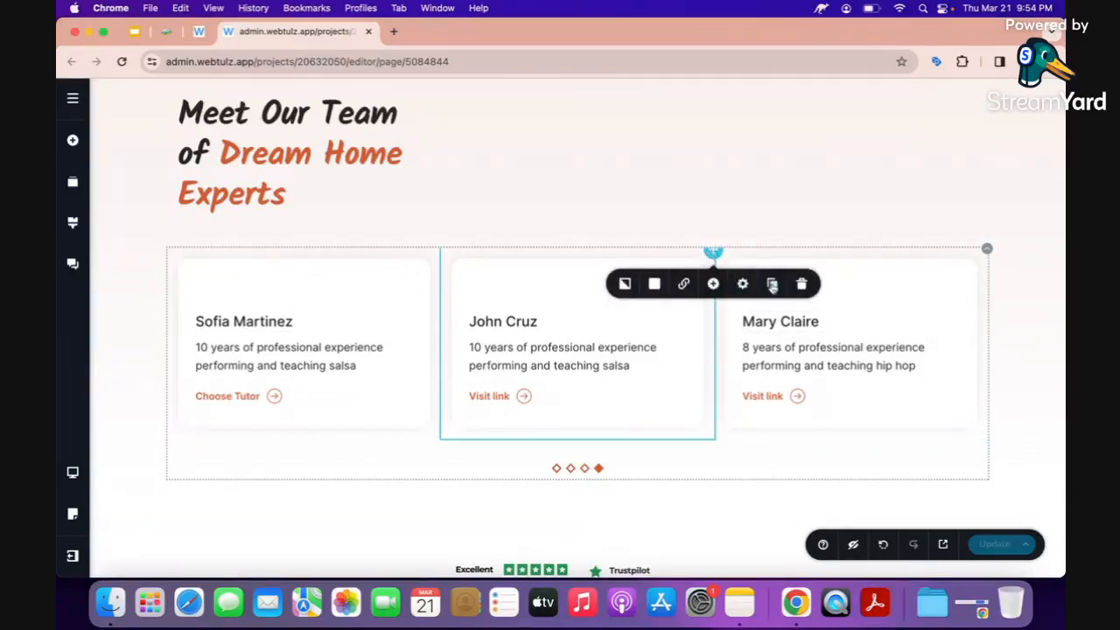
{"action": "scroll", "coordinate": [687, 386], "scroll_direction": "down", "scroll_amount": 1}
{"action": "scroll", "coordinate": [687, 386], "scroll_direction": "down", "scroll_amount": 5}
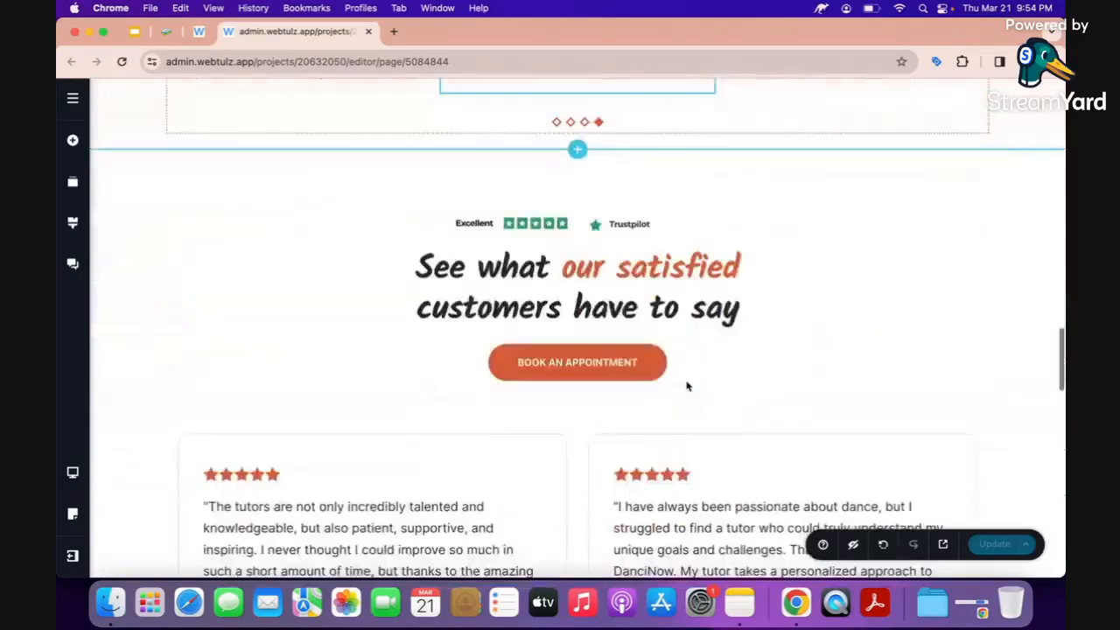
{"action": "left_click", "coordinate": [532, 300]}
{"action": "scroll", "coordinate": [533, 297], "scroll_direction": "down", "scroll_amount": 1}
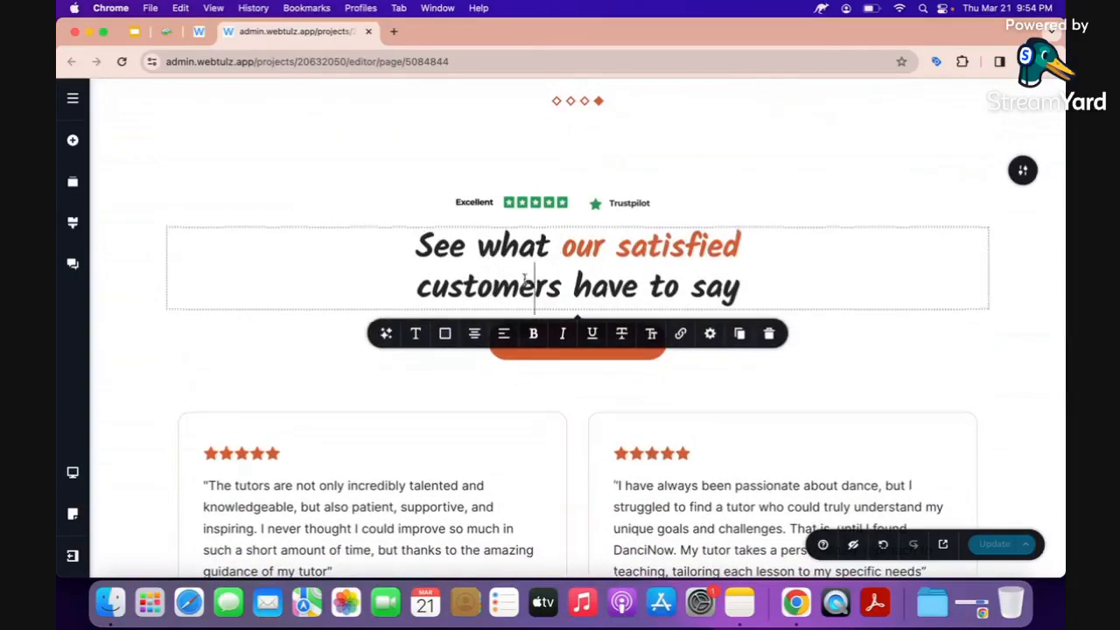
{"action": "scroll", "coordinate": [525, 280], "scroll_direction": "down", "scroll_amount": 1}
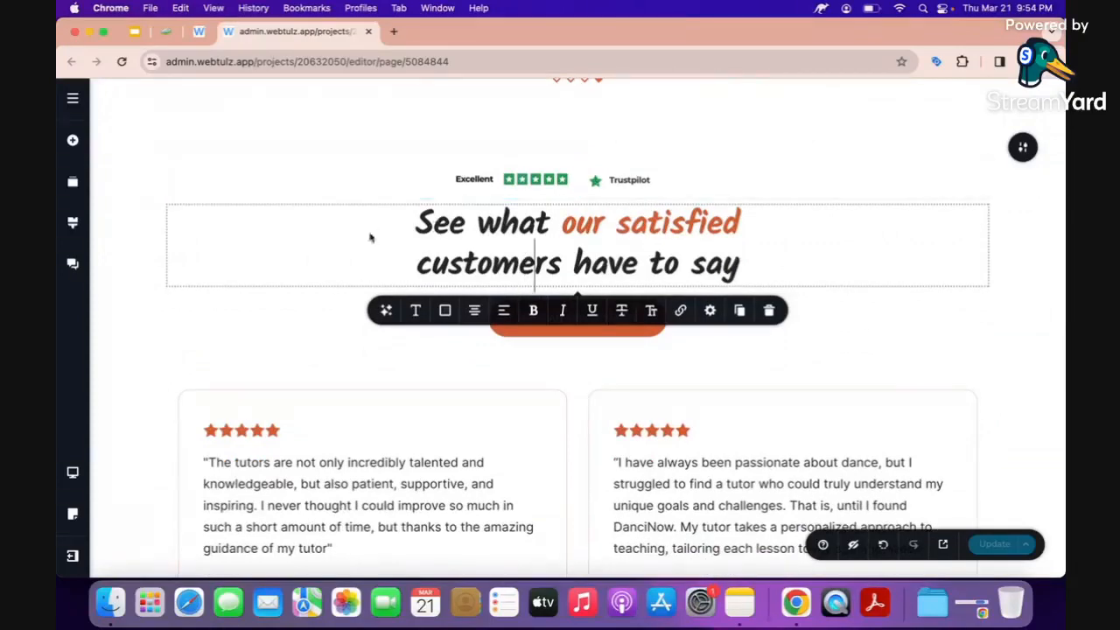
{"action": "left_click", "coordinate": [473, 180]}
{"action": "left_click", "coordinate": [635, 181]}
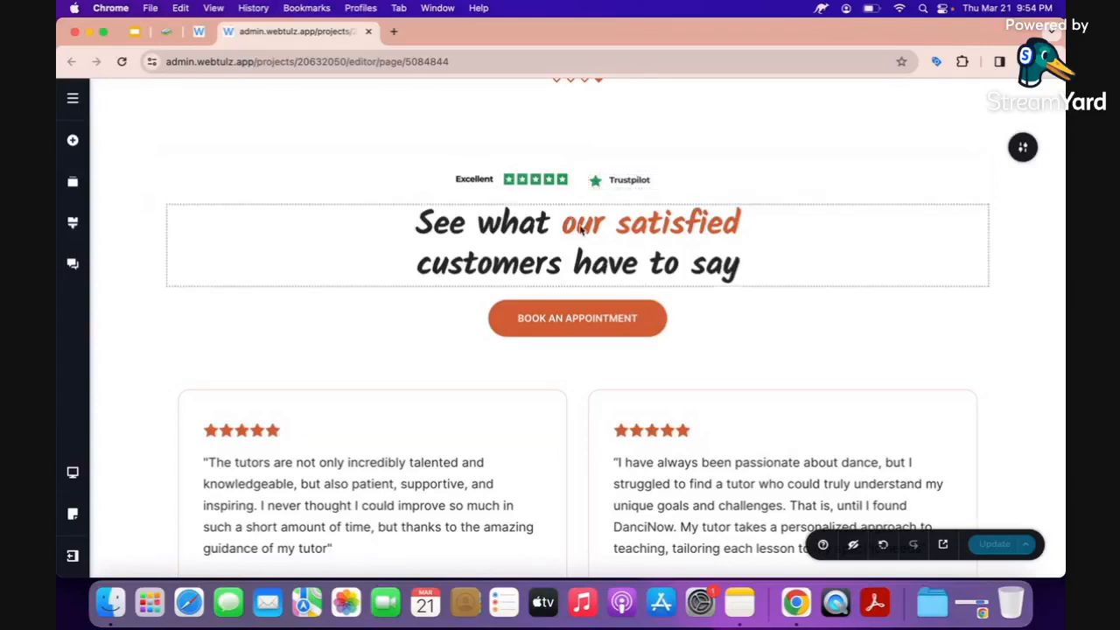
{"action": "scroll", "coordinate": [538, 350], "scroll_direction": "down", "scroll_amount": 1}
{"action": "left_click", "coordinate": [515, 340]}
{"action": "scroll", "coordinate": [514, 342], "scroll_direction": "down", "scroll_amount": 3}
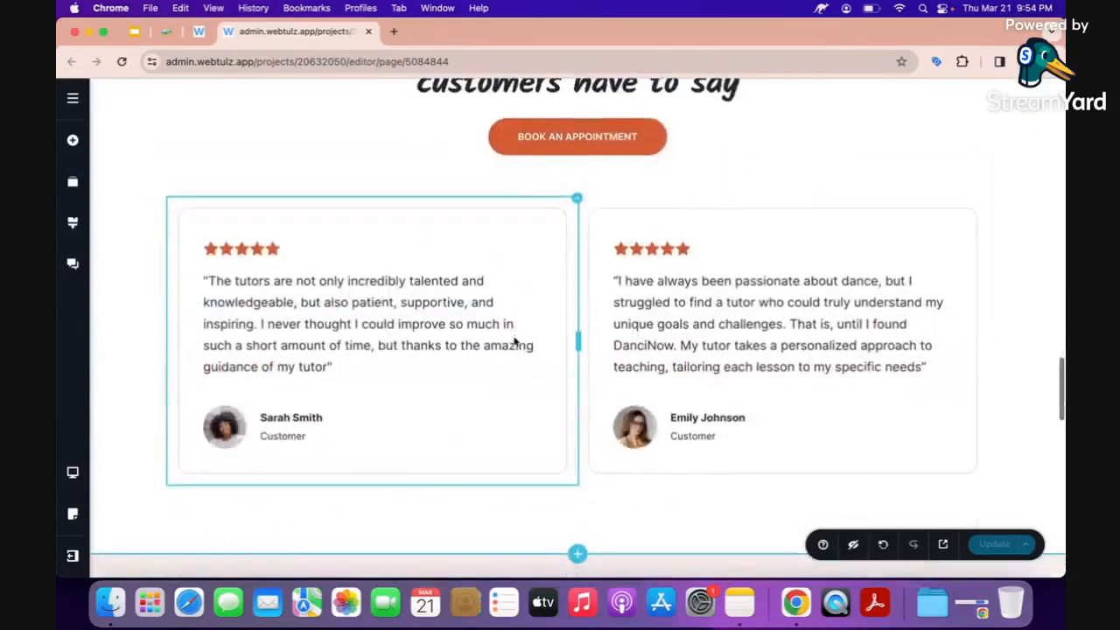
{"action": "left_click", "coordinate": [268, 300]}
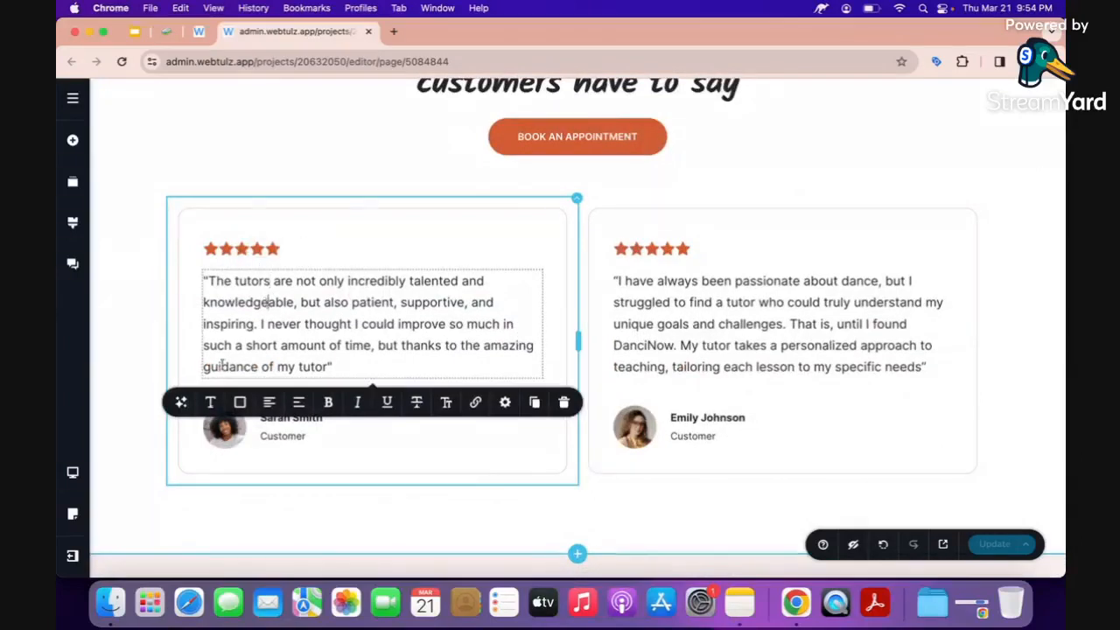
{"action": "left_click", "coordinate": [224, 429]}
{"action": "scroll", "coordinate": [219, 434], "scroll_direction": "down", "scroll_amount": 1}
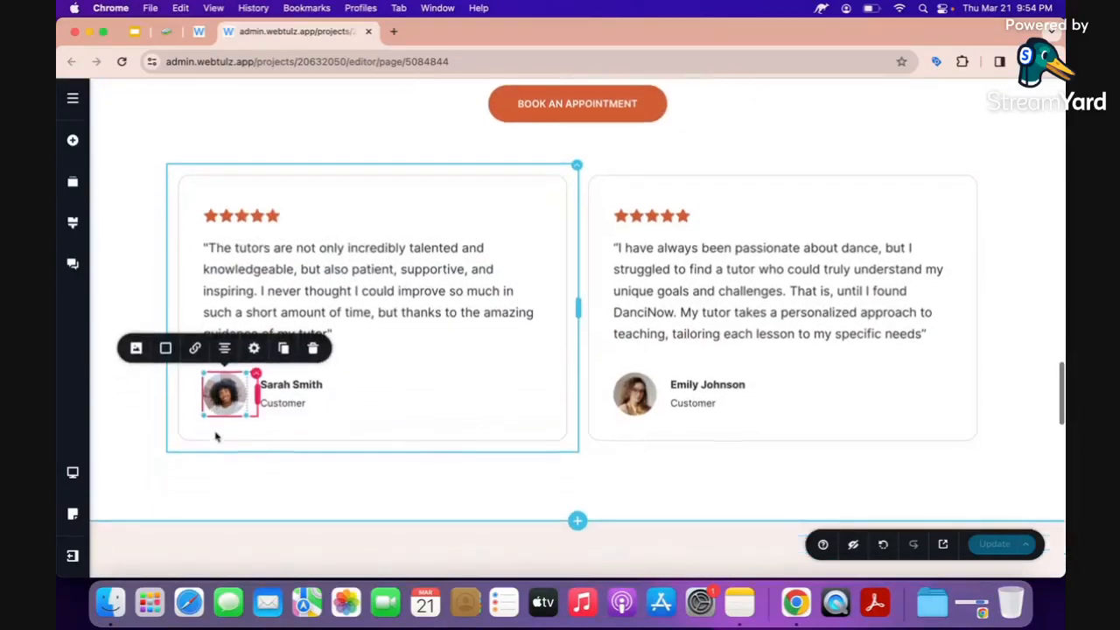
Replace the first testimonial's avatar photo with the uploaded g3.jpg.
{"action": "left_click", "coordinate": [136, 348]}
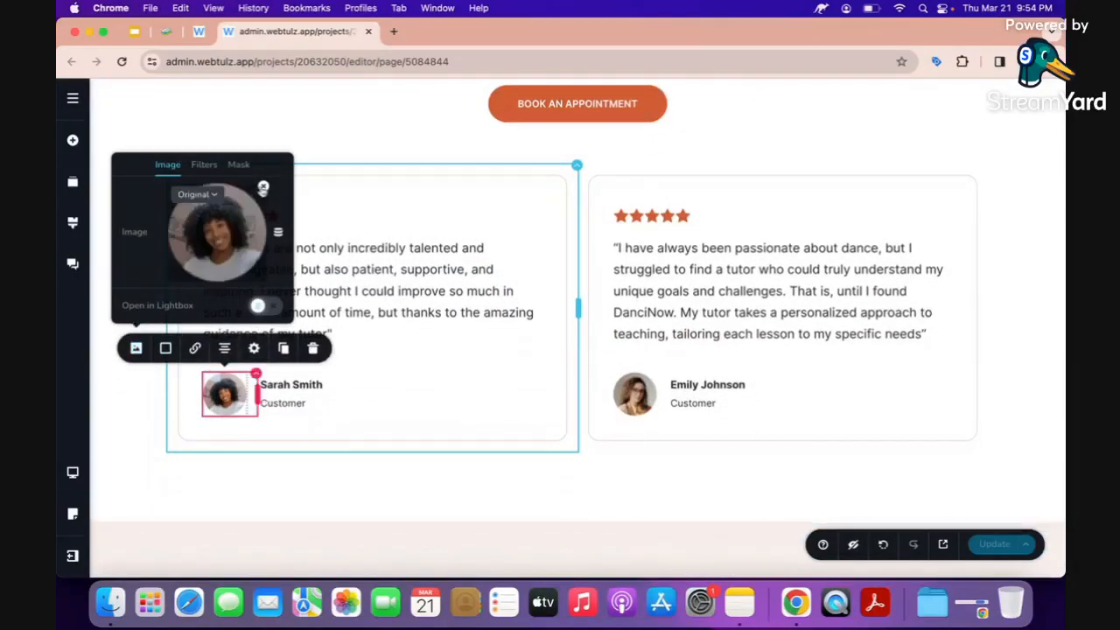
{"action": "left_click", "coordinate": [263, 188]}
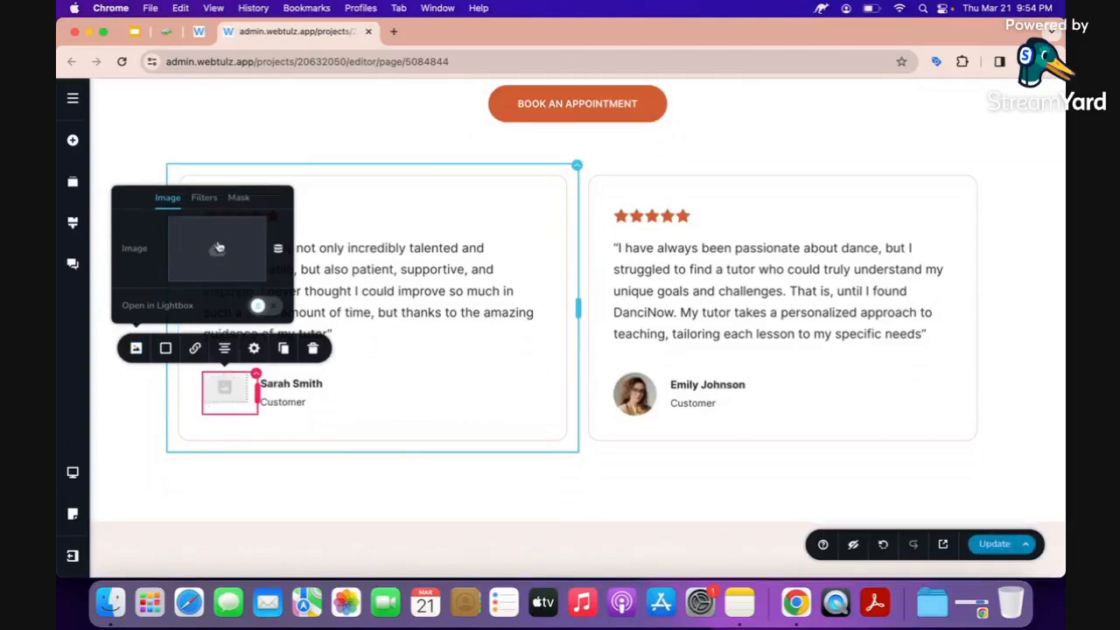
{"action": "left_click", "coordinate": [219, 248]}
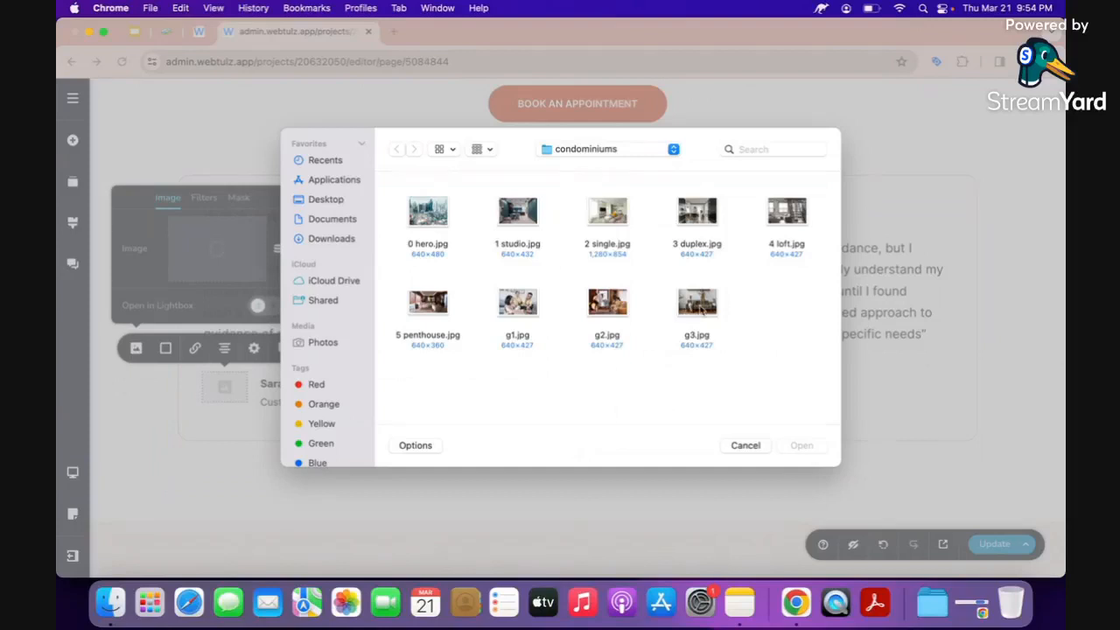
{"action": "left_click", "coordinate": [700, 306]}
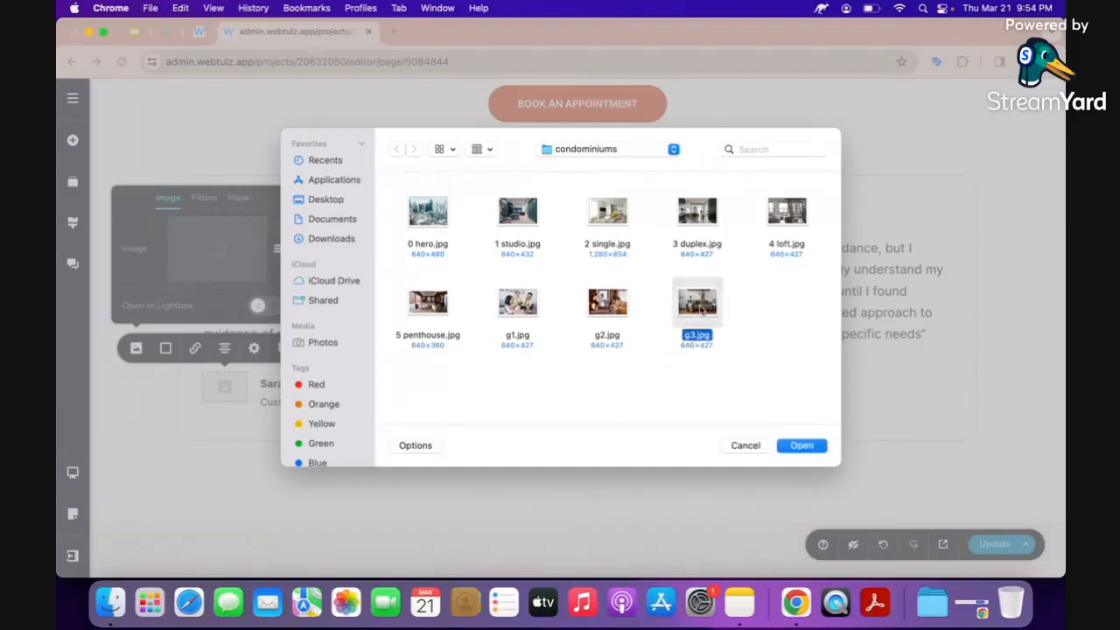
{"action": "left_click", "coordinate": [800, 445]}
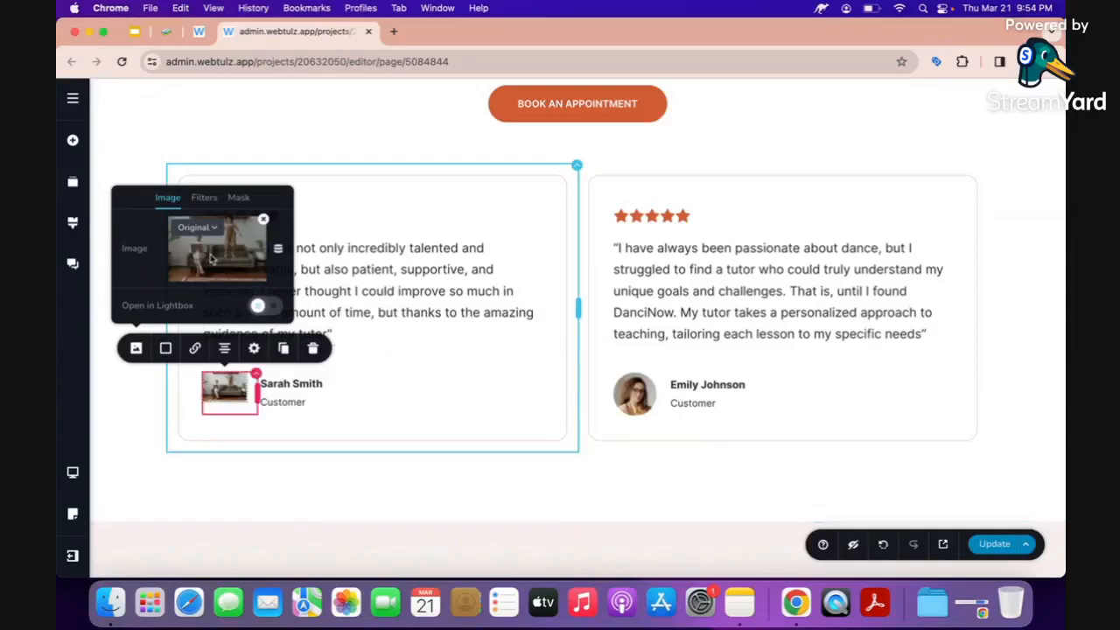
Give the avatar a Custom crop at 200% zoom, shift its focal point, and make it slightly taller.
{"action": "left_click", "coordinate": [203, 228]}
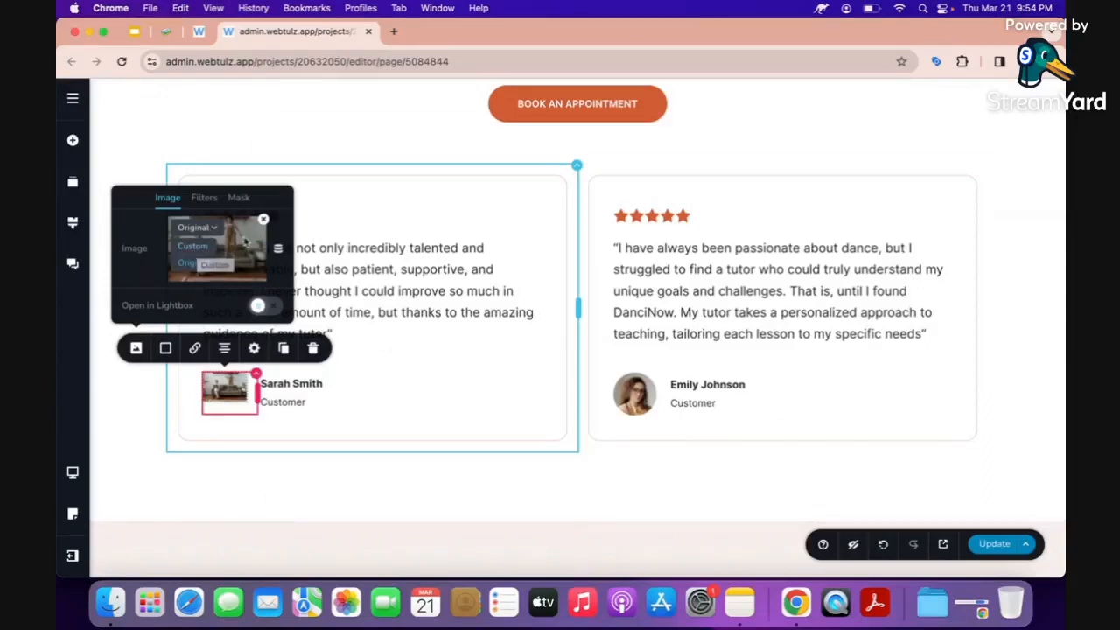
{"action": "left_click", "coordinate": [245, 243]}
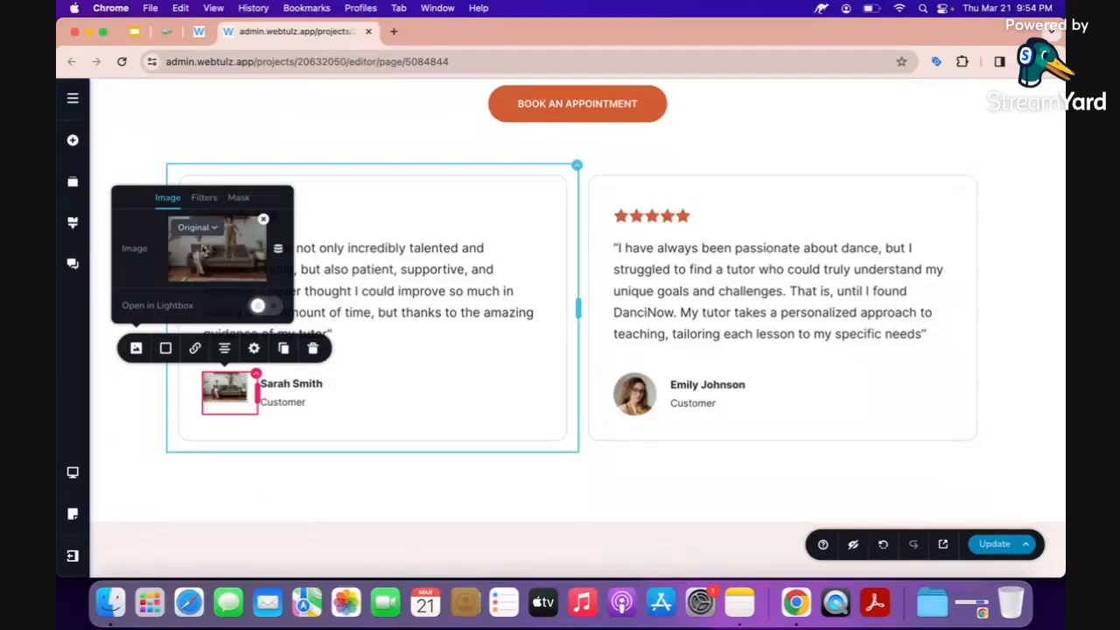
{"action": "left_click", "coordinate": [203, 230]}
{"action": "left_click", "coordinate": [189, 246]}
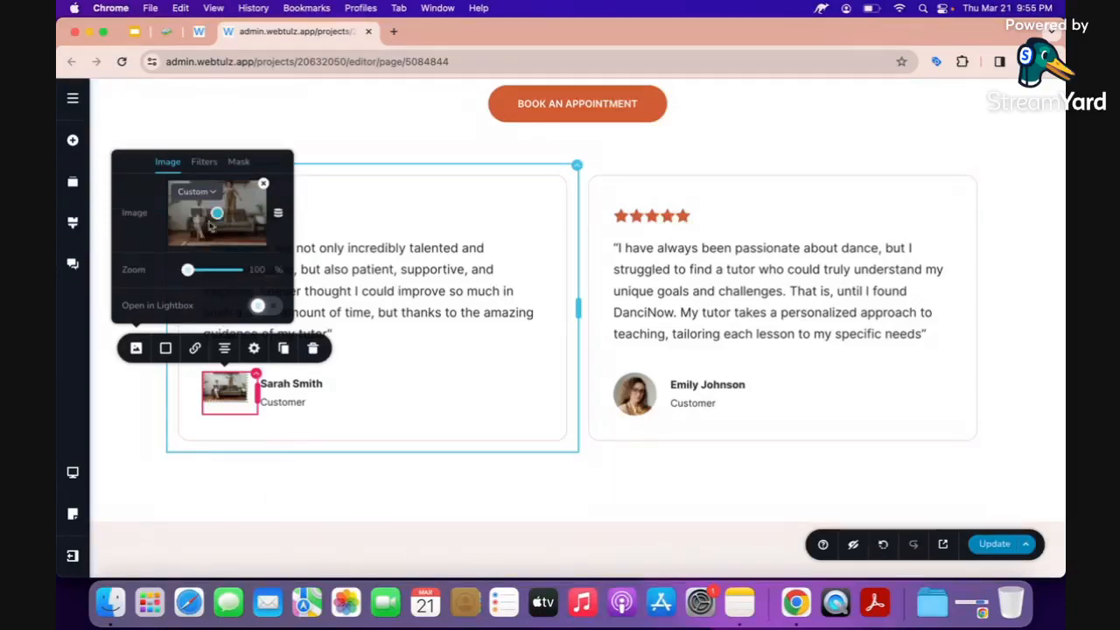
{"action": "left_click_drag", "start_coordinate": [216, 216], "coordinate": [198, 204]}
{"action": "left_click_drag", "start_coordinate": [187, 270], "coordinate": [248, 270]}
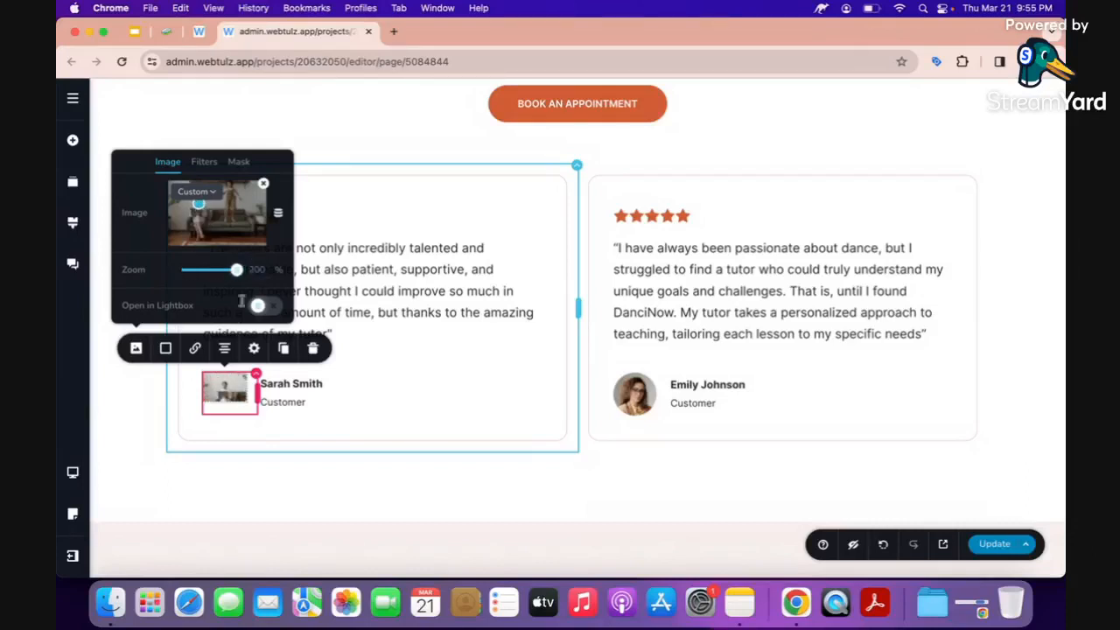
{"action": "left_click", "coordinate": [228, 395]}
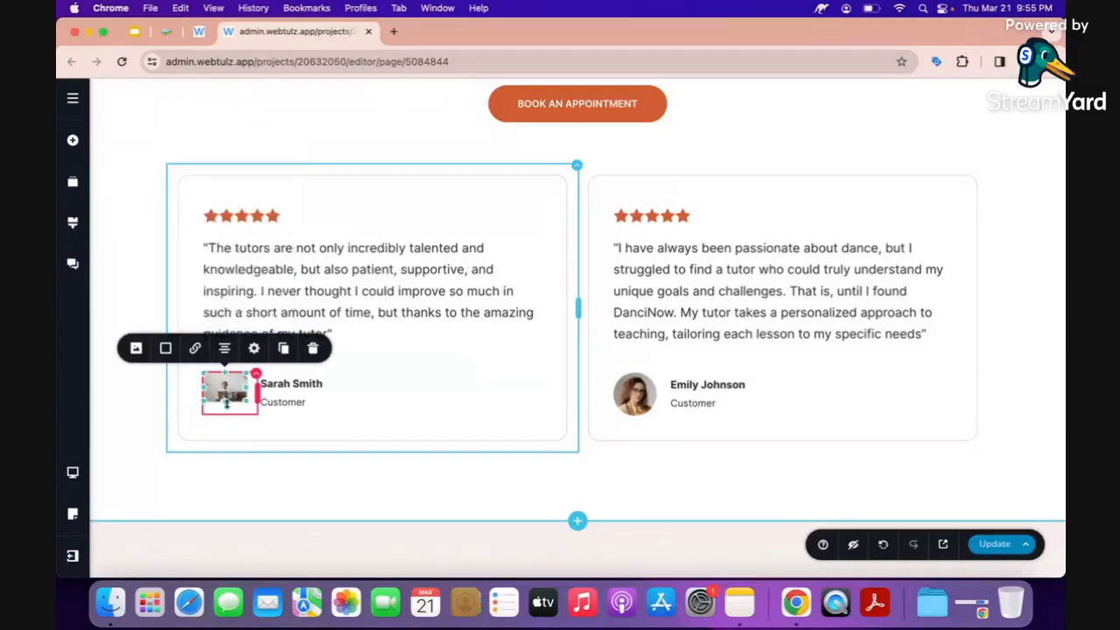
{"action": "left_click_drag", "start_coordinate": [225, 410], "coordinate": [225, 416]}
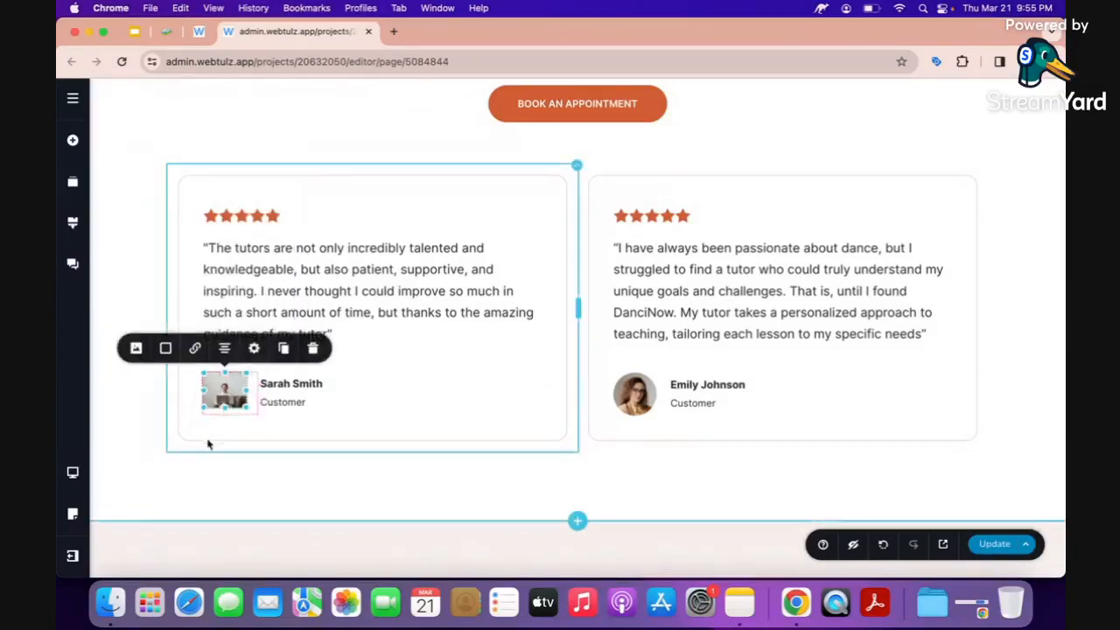
Move the first testimonial avatar's crop focal point to recentre on the standing woman.
{"action": "left_click", "coordinate": [640, 395]}
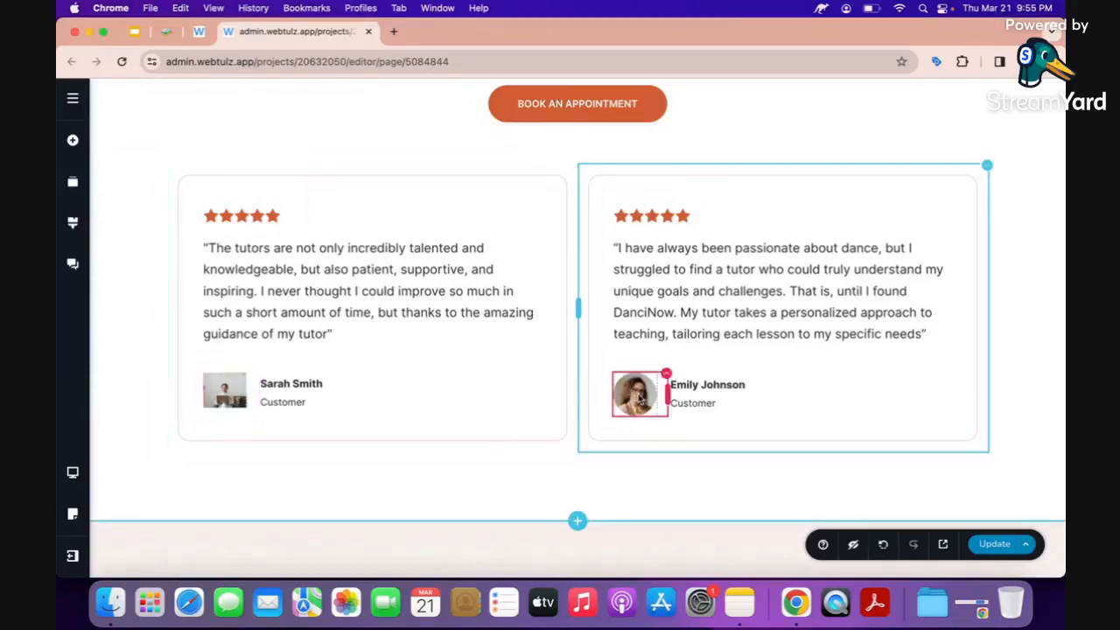
{"action": "left_click", "coordinate": [226, 392]}
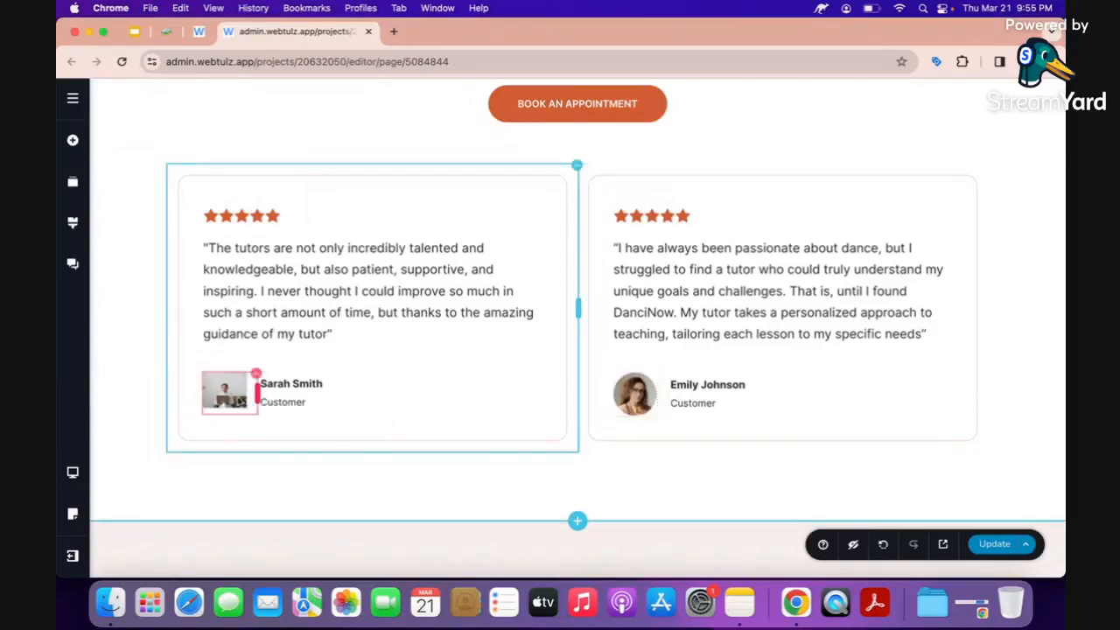
{"action": "left_click", "coordinate": [165, 350]}
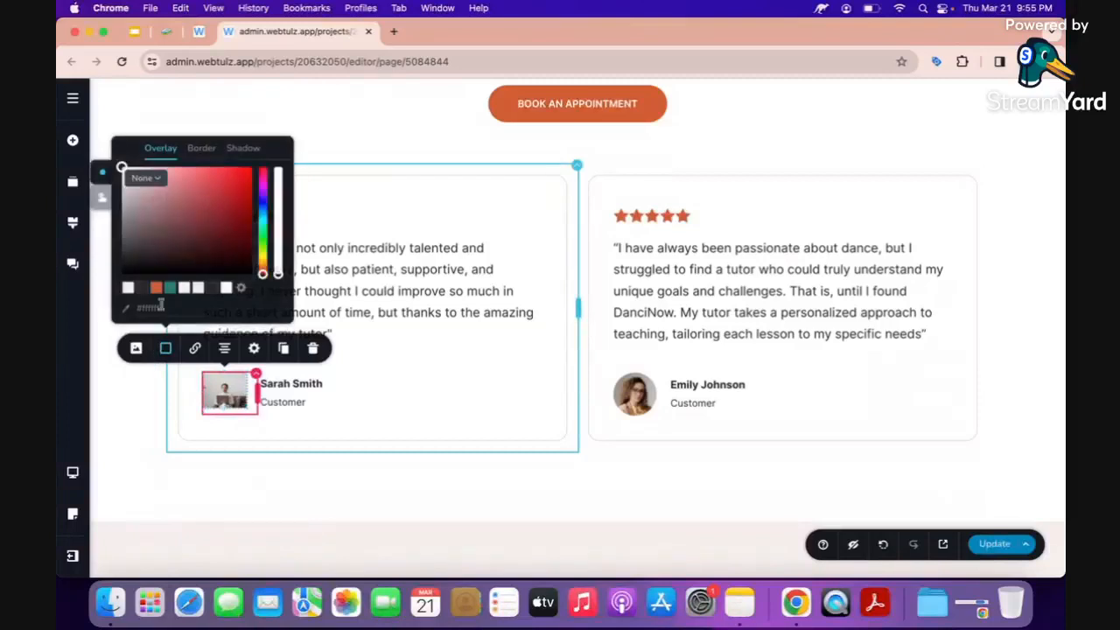
{"action": "left_click", "coordinate": [165, 349]}
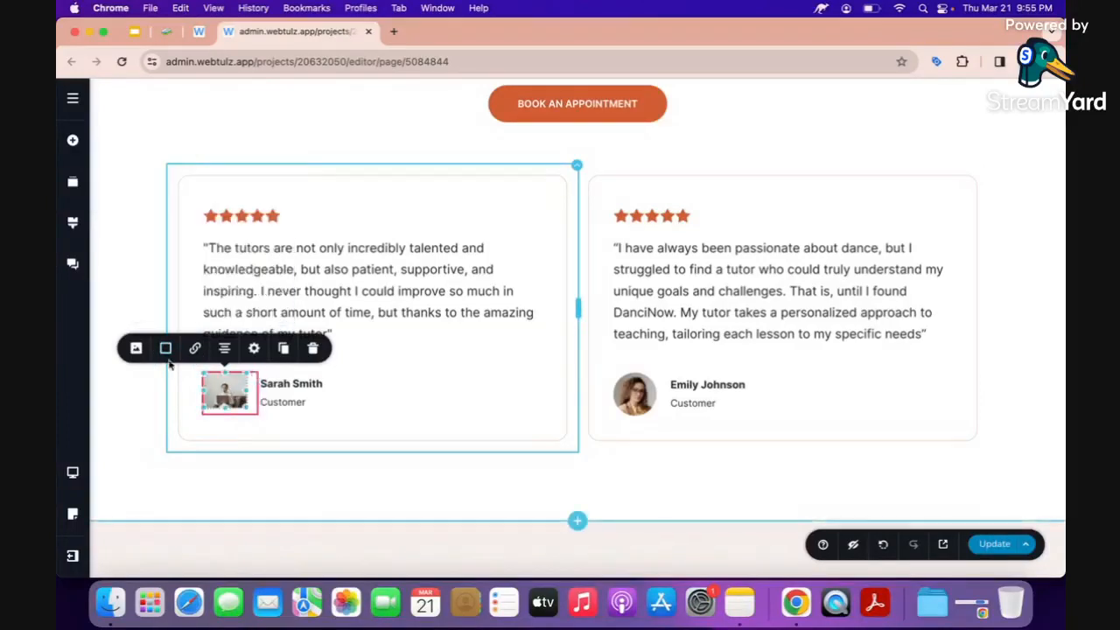
{"action": "left_click", "coordinate": [136, 348]}
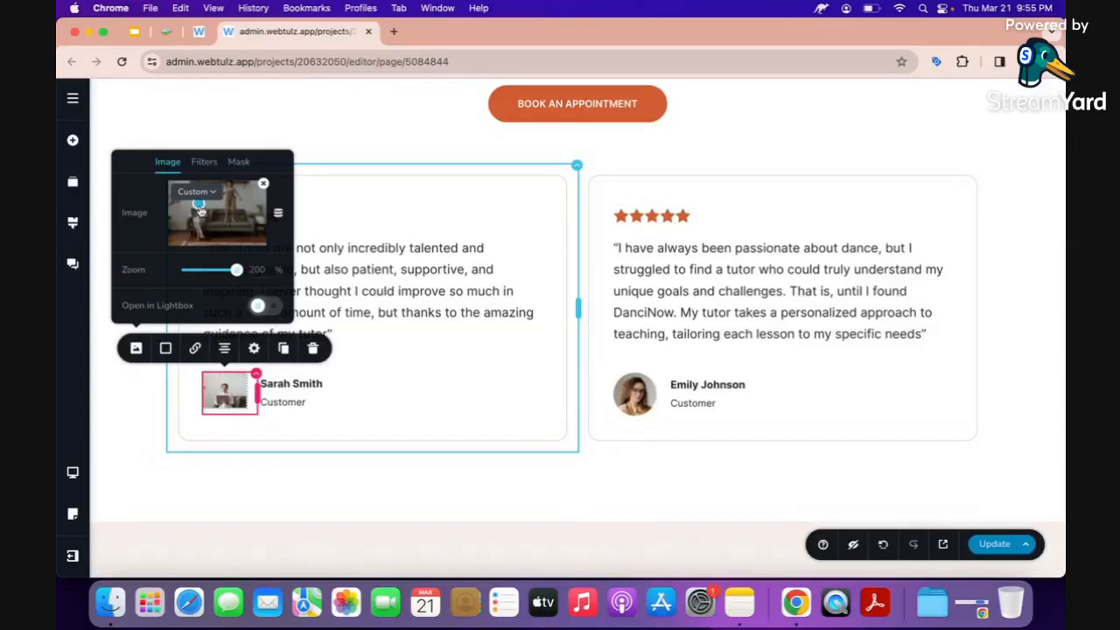
{"action": "left_click_drag", "start_coordinate": [201, 210], "coordinate": [232, 192]}
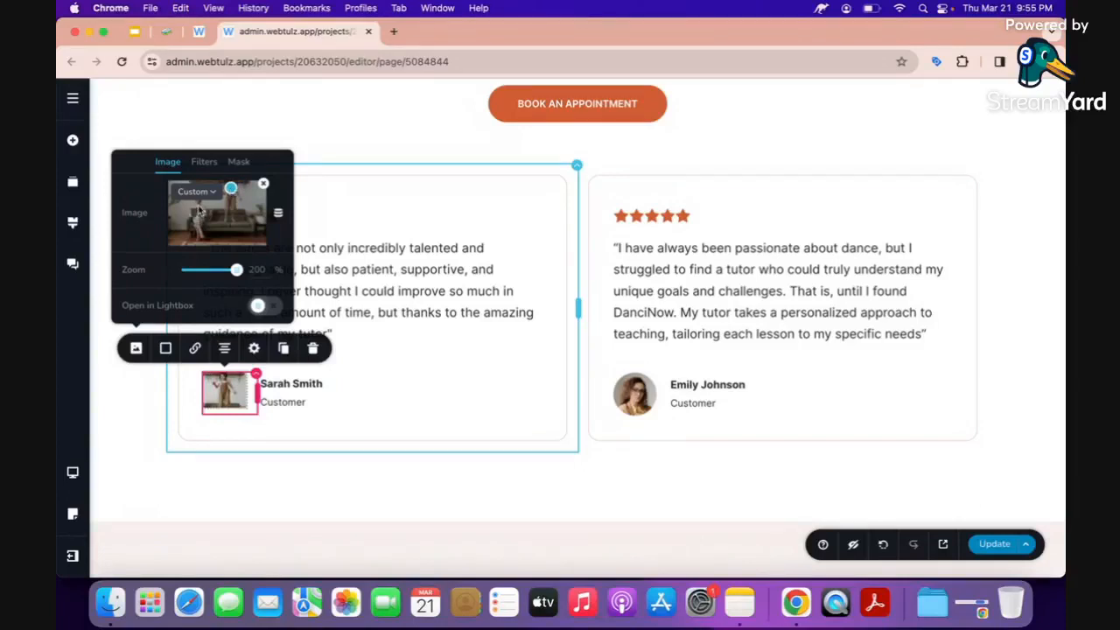
{"action": "left_click", "coordinate": [201, 210]}
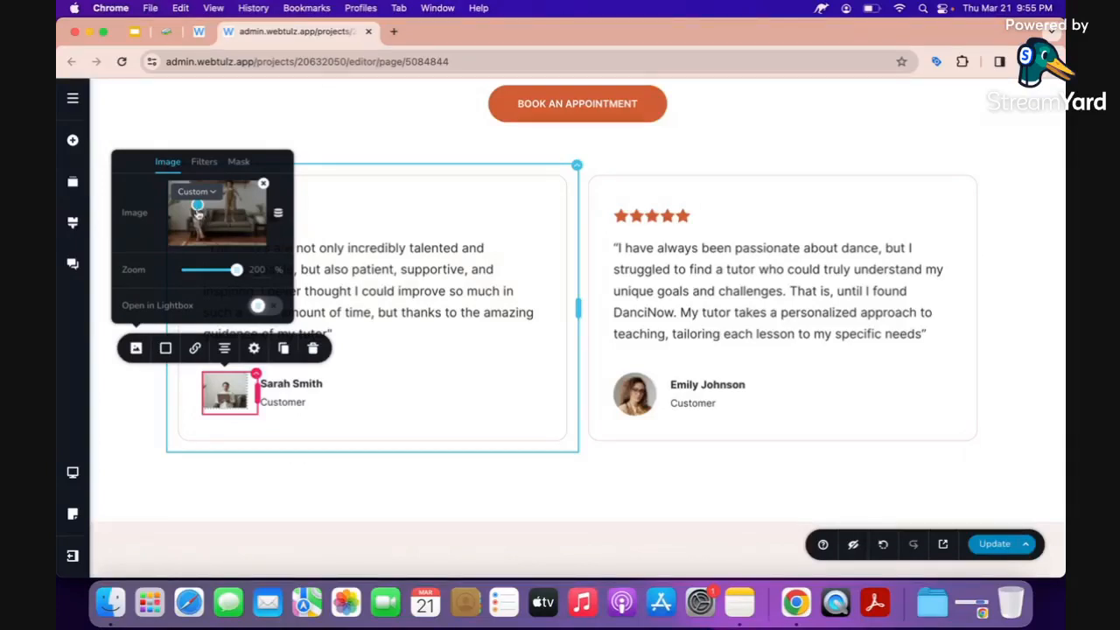
{"action": "left_click", "coordinate": [163, 425]}
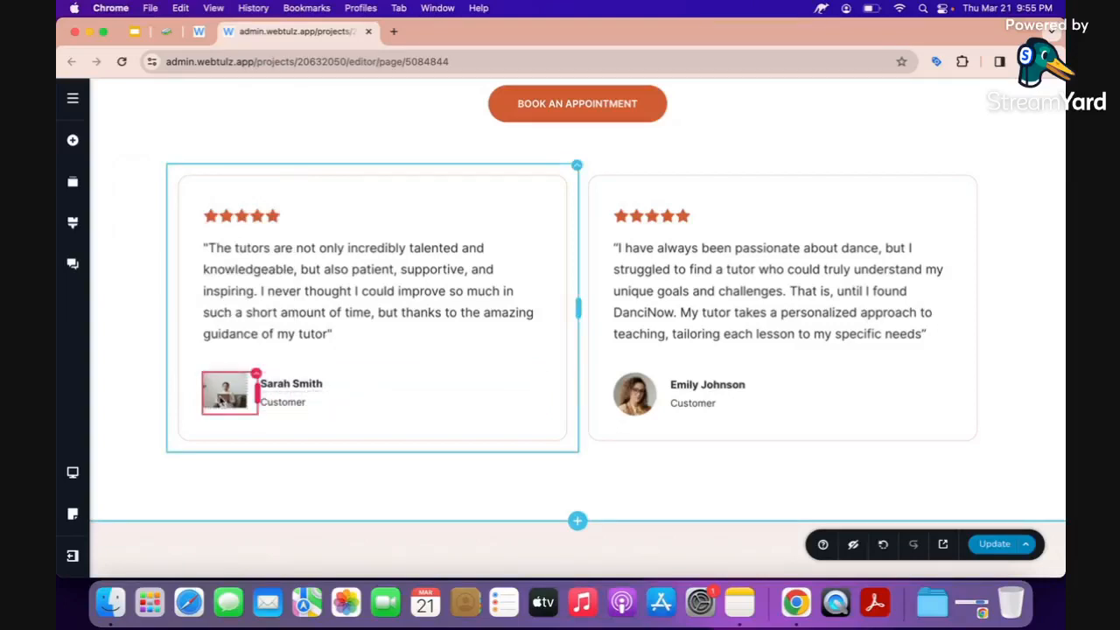
Scroll past the testimonials down to the Appointment contact form.
{"action": "left_click", "coordinate": [671, 333]}
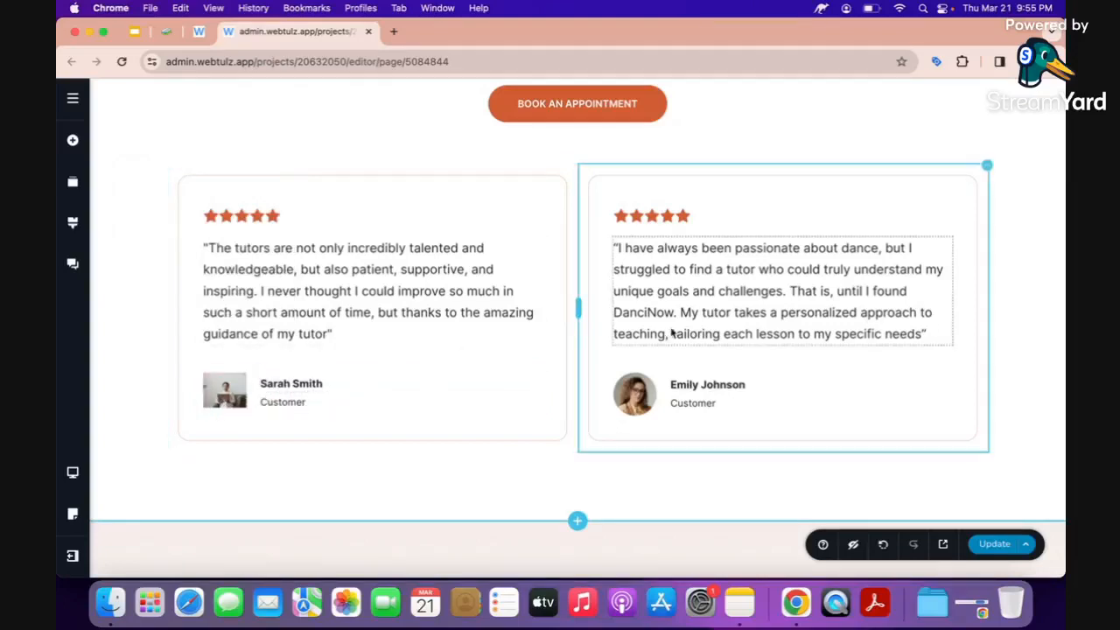
{"action": "scroll", "coordinate": [672, 334], "scroll_direction": "down", "scroll_amount": 1}
{"action": "scroll", "coordinate": [672, 333], "scroll_direction": "up", "scroll_amount": 1}
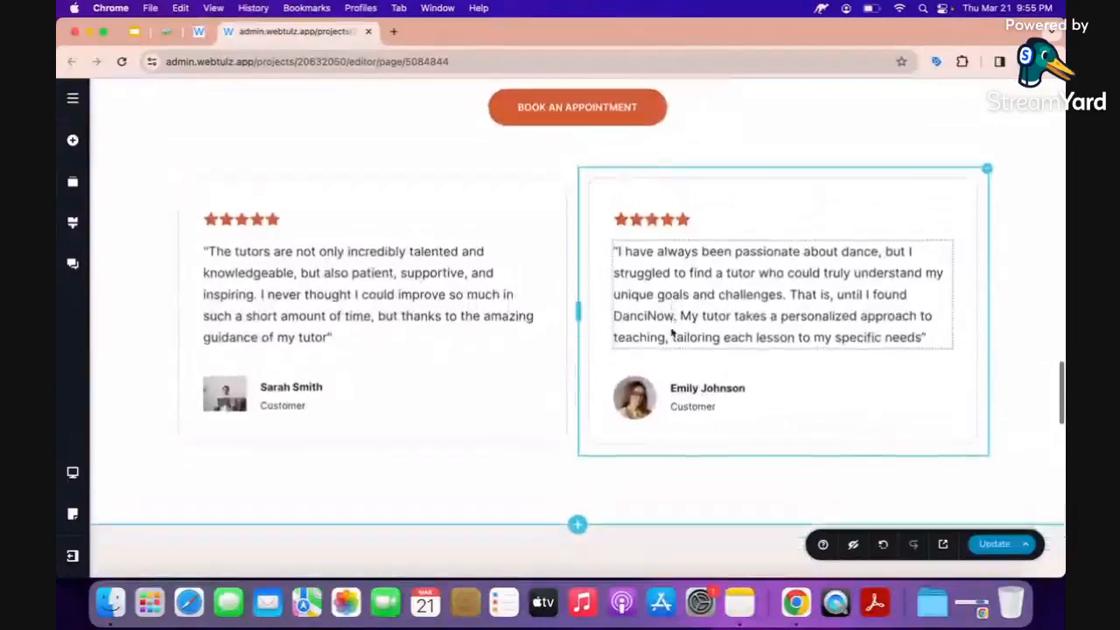
{"action": "scroll", "coordinate": [672, 334], "scroll_direction": "down", "scroll_amount": 10}
{"action": "scroll", "coordinate": [558, 303], "scroll_direction": "down", "scroll_amount": 2}
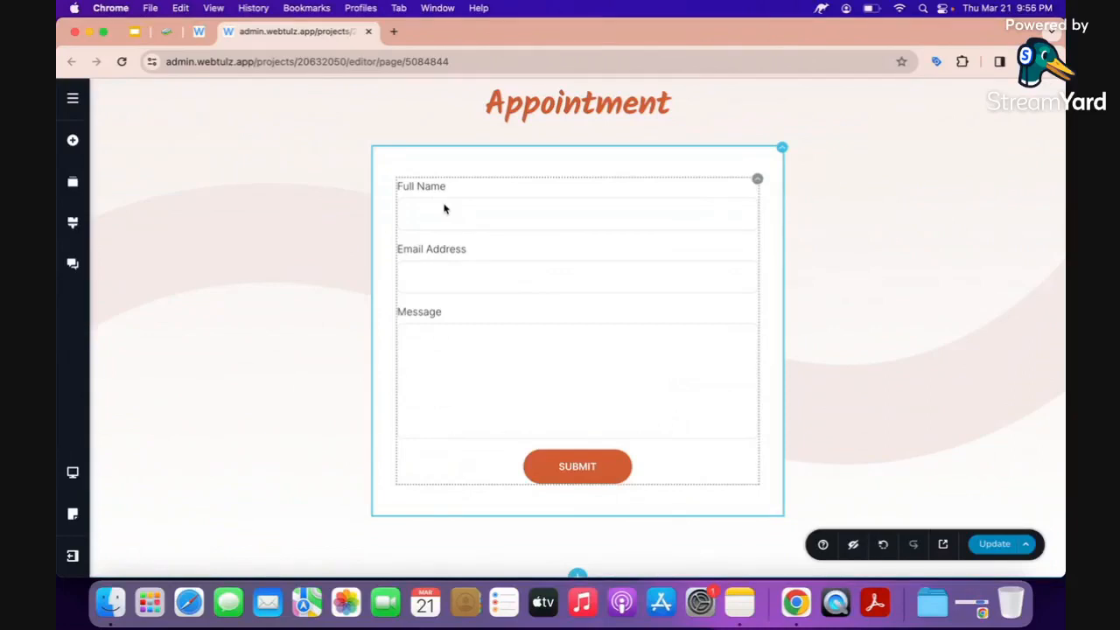
Duplicate the Email Address field and relabel the copy 'Phone Number'.
{"action": "left_click", "coordinate": [442, 283]}
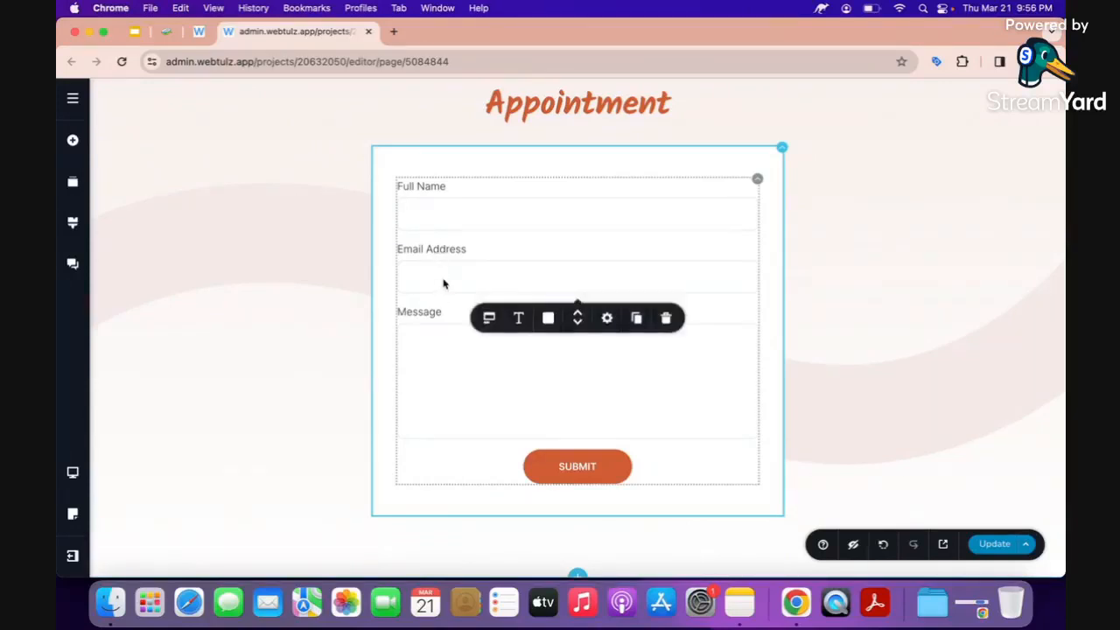
{"action": "scroll", "coordinate": [443, 272], "scroll_direction": "down", "scroll_amount": 2}
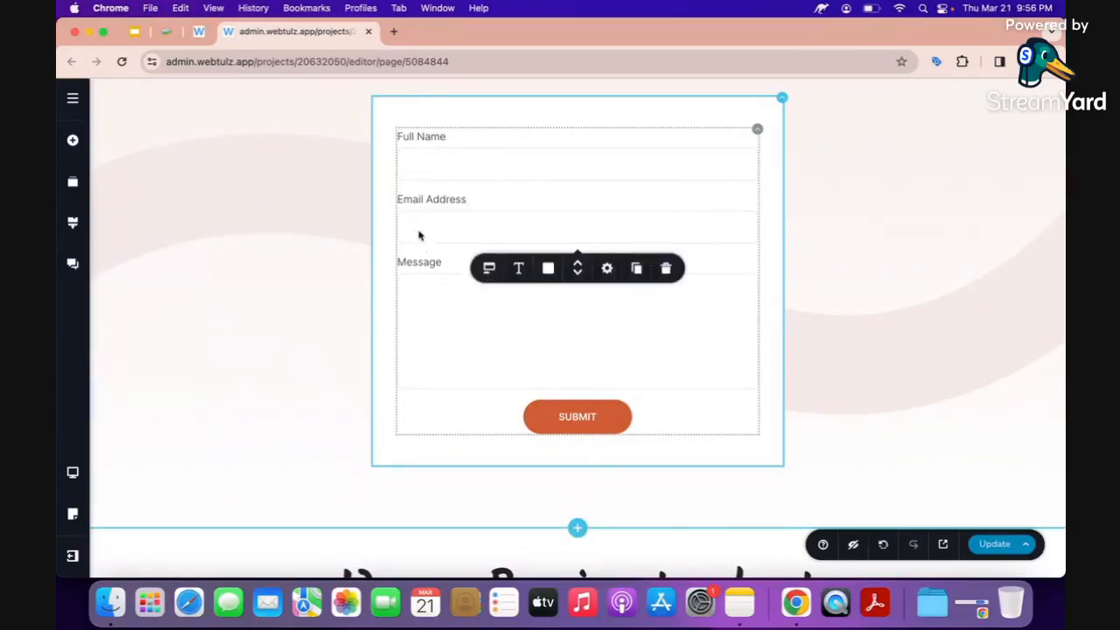
{"action": "left_click", "coordinate": [631, 270]}
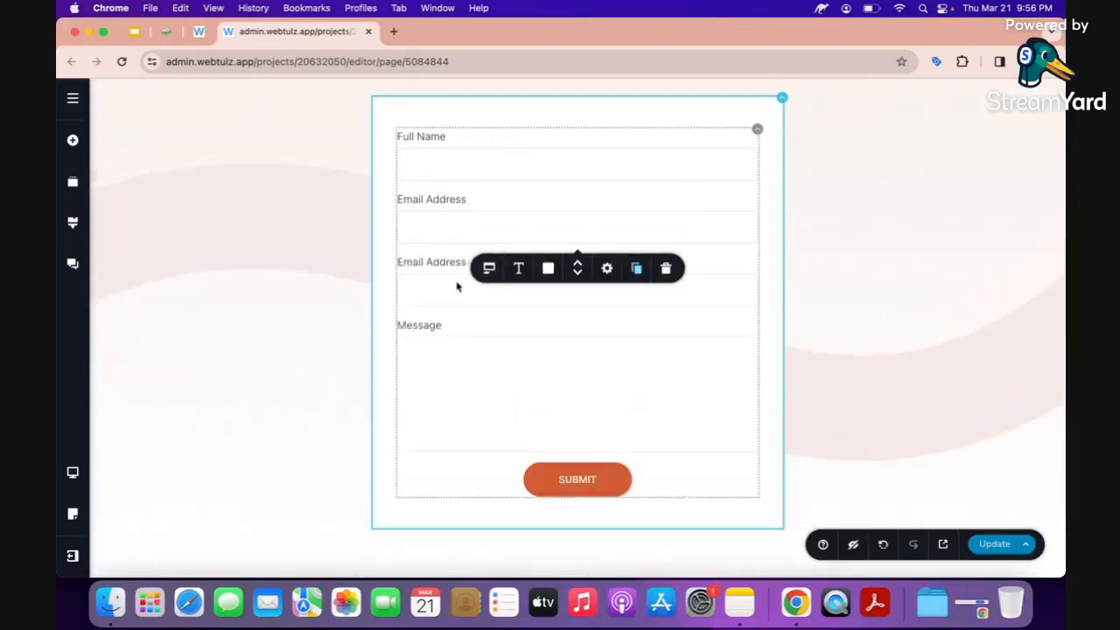
{"action": "double_click", "coordinate": [454, 262]}
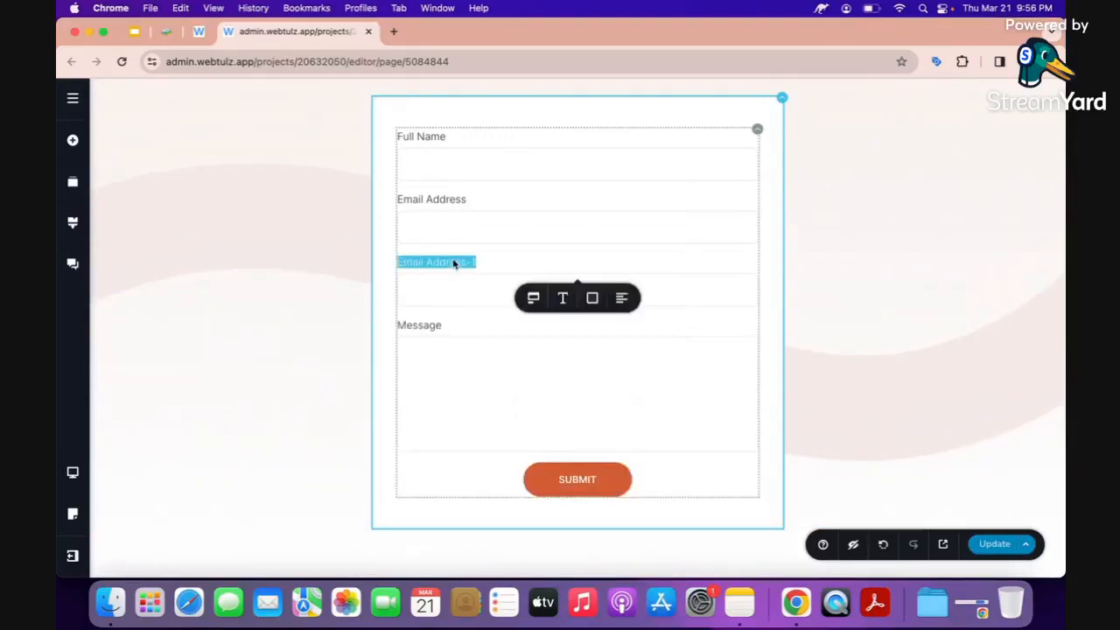
{"action": "type", "text": "Phone Number"}
{"action": "left_click", "coordinate": [417, 294]}
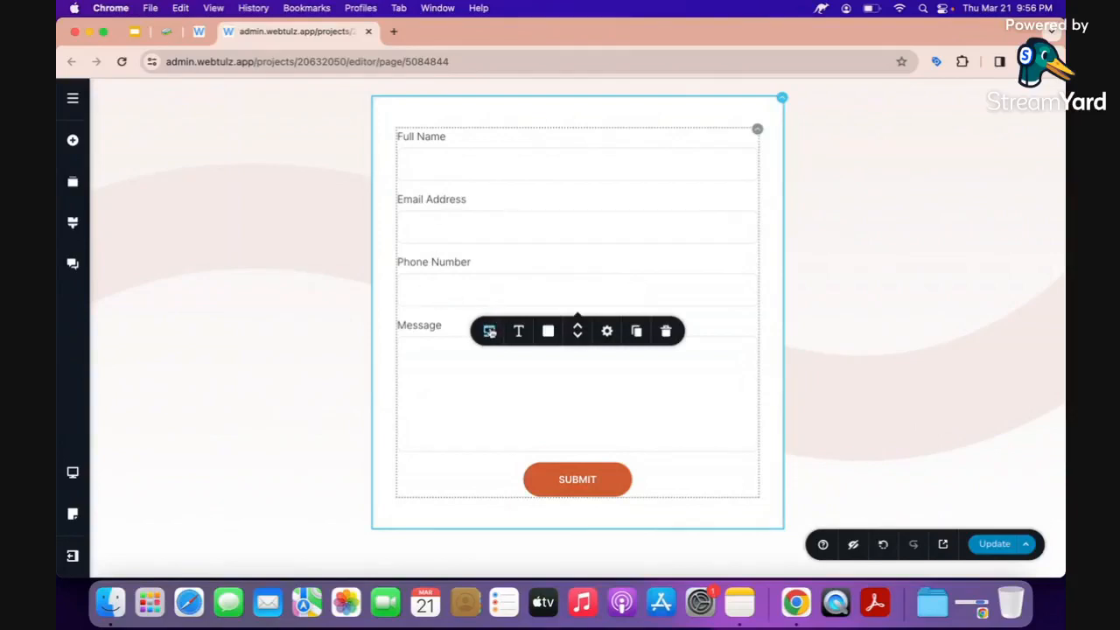
Set the Phone Number field's type to Tel.
{"action": "left_click", "coordinate": [489, 331]}
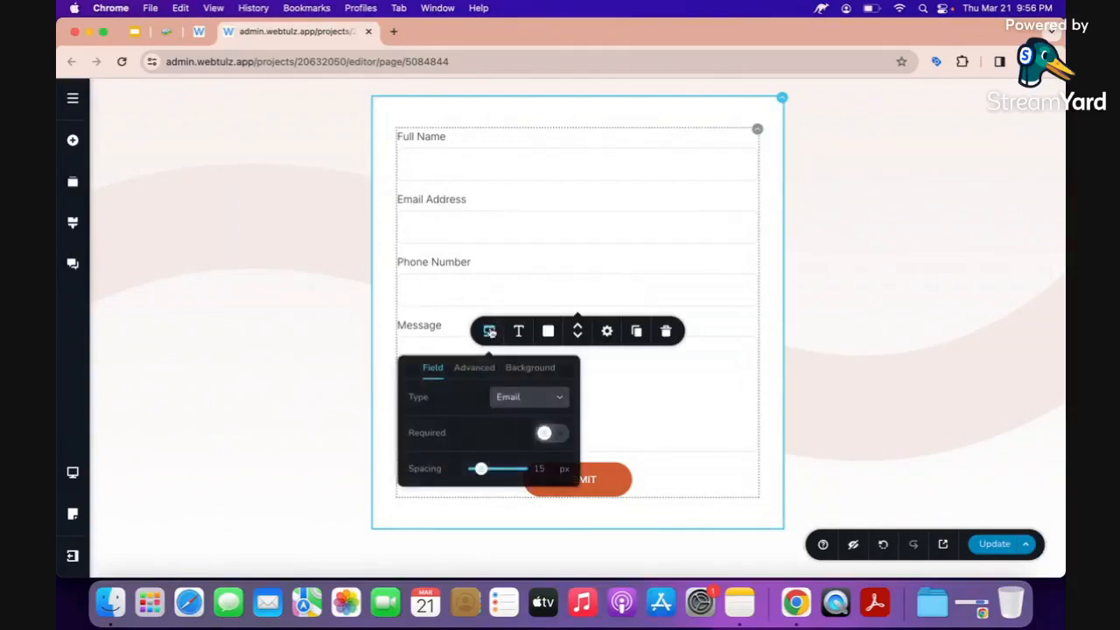
{"action": "left_click", "coordinate": [512, 399]}
{"action": "scroll", "coordinate": [513, 433], "scroll_direction": "down", "scroll_amount": 3}
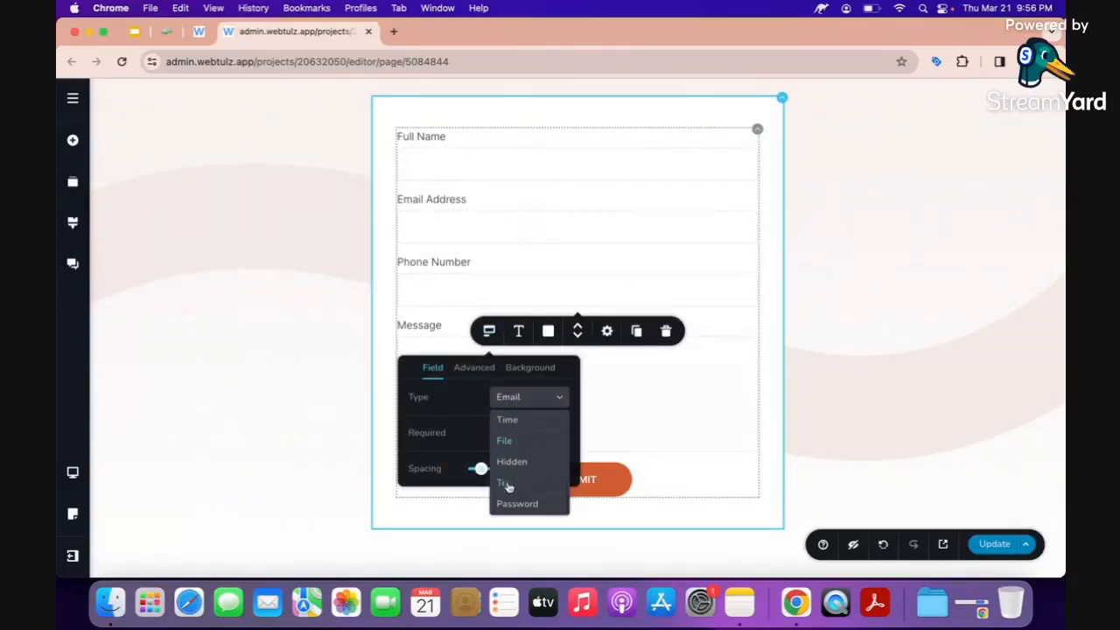
{"action": "left_click", "coordinate": [508, 484]}
{"action": "left_click", "coordinate": [396, 329]}
Select the form's SUBMIT button and bring up its Integrations options.
{"action": "left_click", "coordinate": [480, 376]}
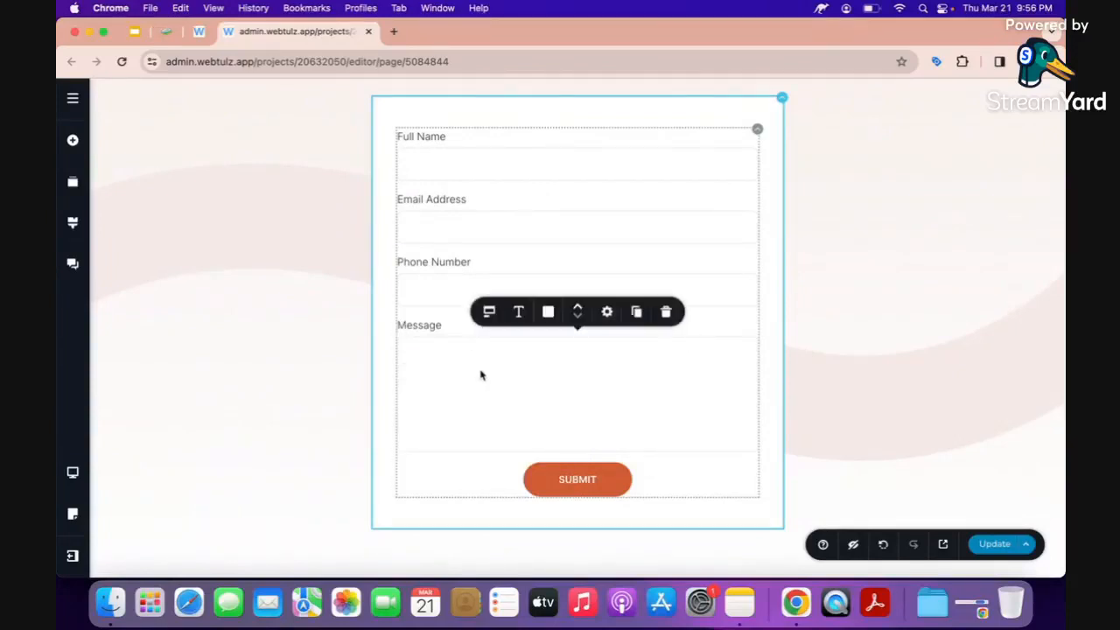
{"action": "scroll", "coordinate": [481, 375], "scroll_direction": "down", "scroll_amount": 2}
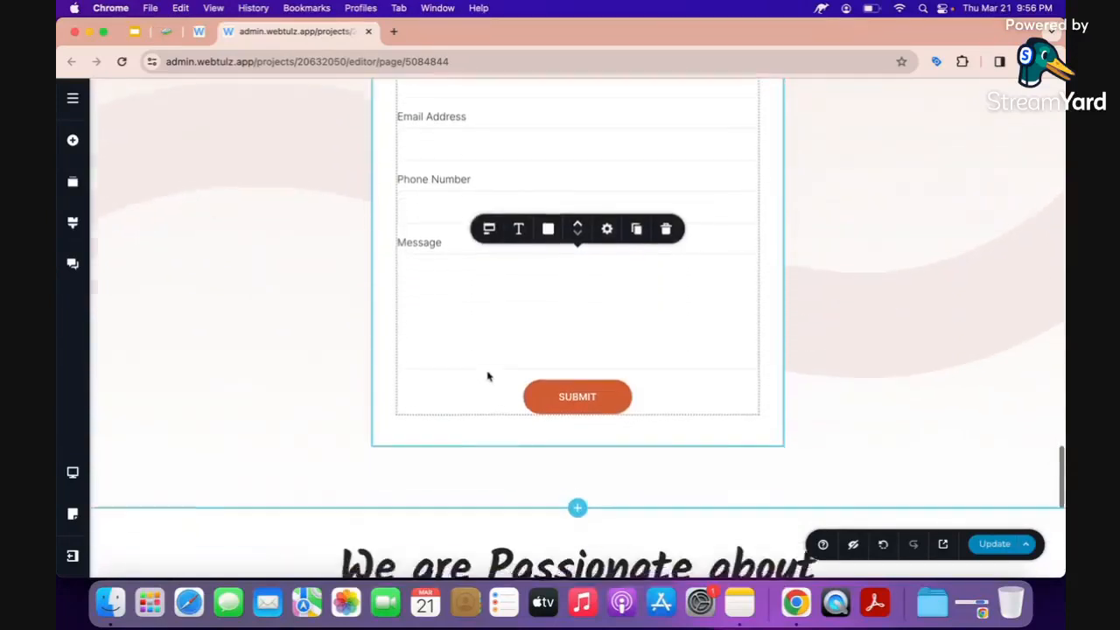
{"action": "left_click", "coordinate": [574, 393]}
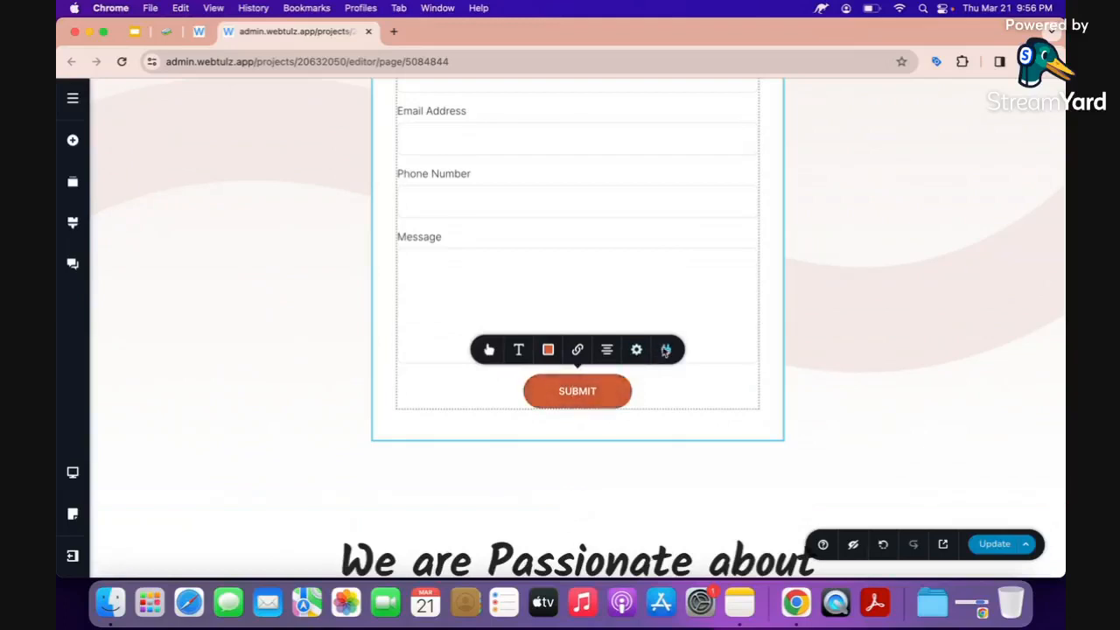
{"action": "left_click", "coordinate": [666, 349]}
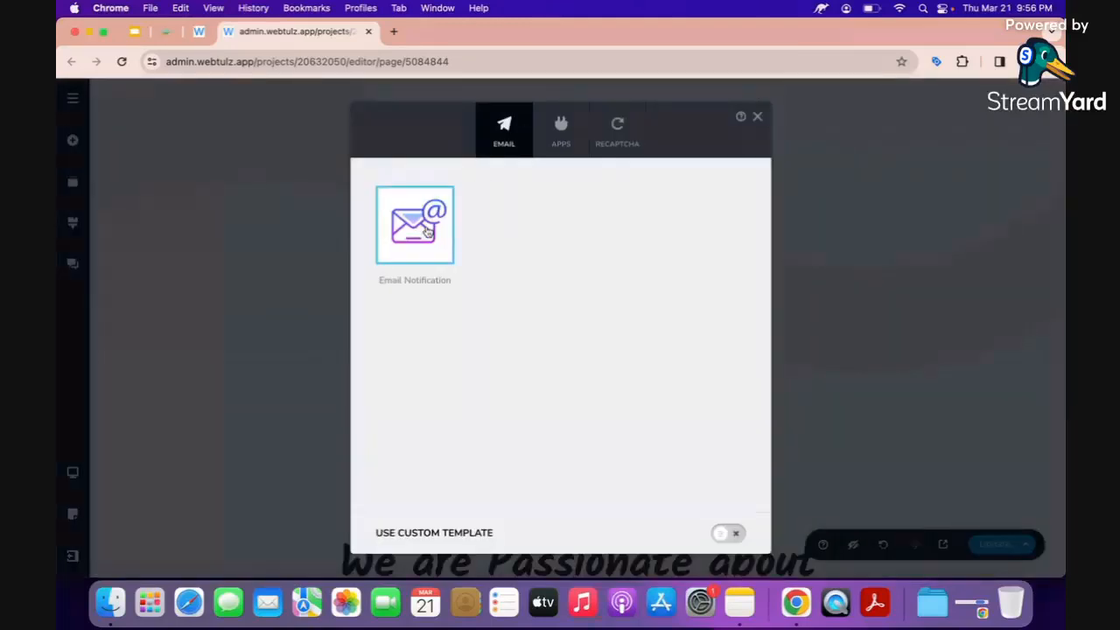
Choose Email Notification, enter the recipient e-mail address, and set the subject to 'Property Inquiry'.
{"action": "left_click", "coordinate": [418, 236]}
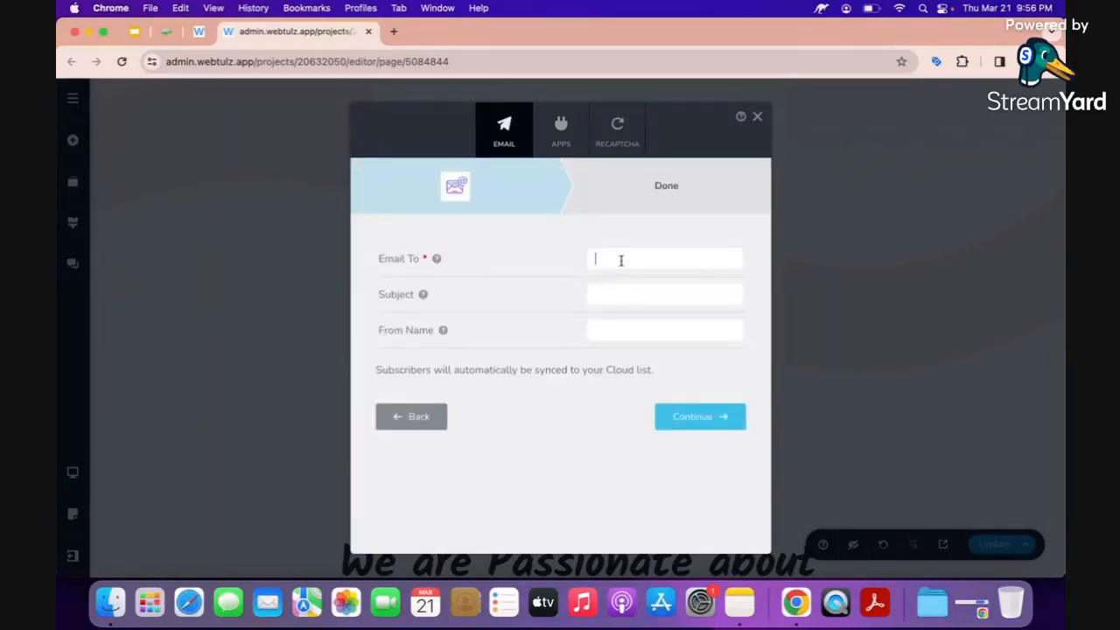
{"action": "type", "text": "yourname@gmail"}
{"action": "key", "text": "BackSpace"}
{"action": "key", "text": "super+a"}
{"action": "left_click", "coordinate": [650, 259]}
{"action": "key", "text": "BackSpace"}
{"action": "type", "text": "erty"}
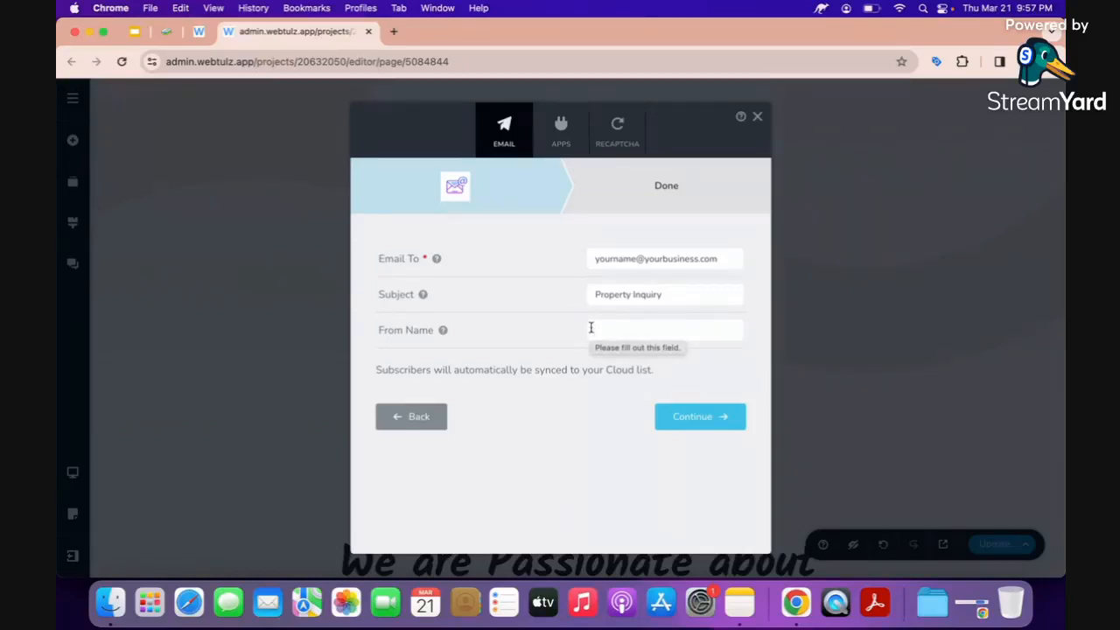
Paste the {{Full Name}} shortcode as From Name and finish the integration setup.
{"action": "mouse_move", "coordinate": [442, 331]}
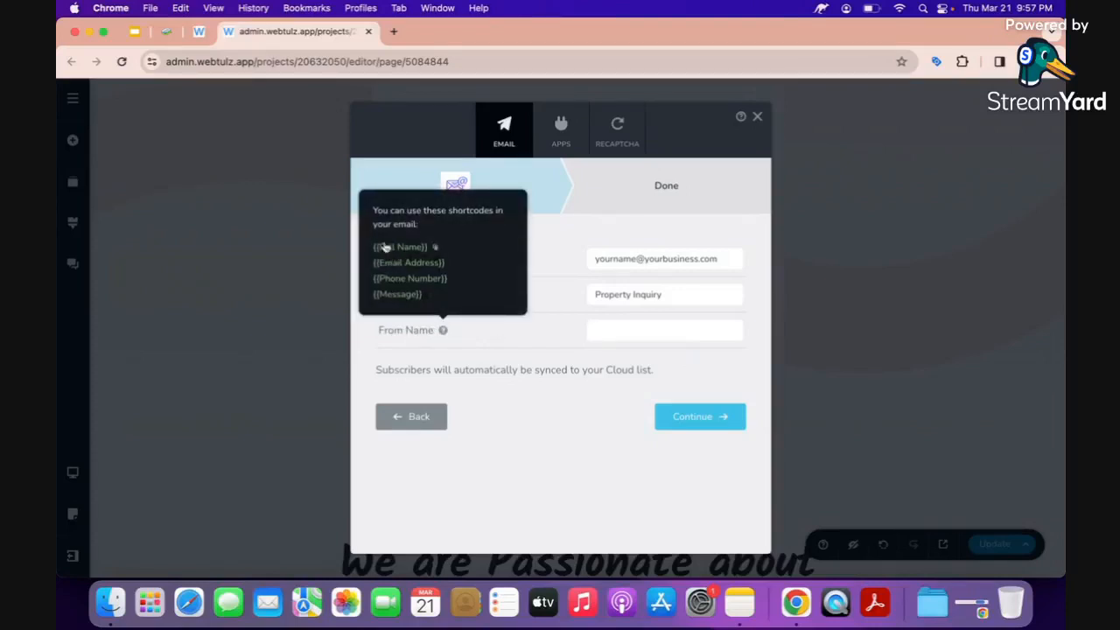
{"action": "left_click", "coordinate": [437, 252]}
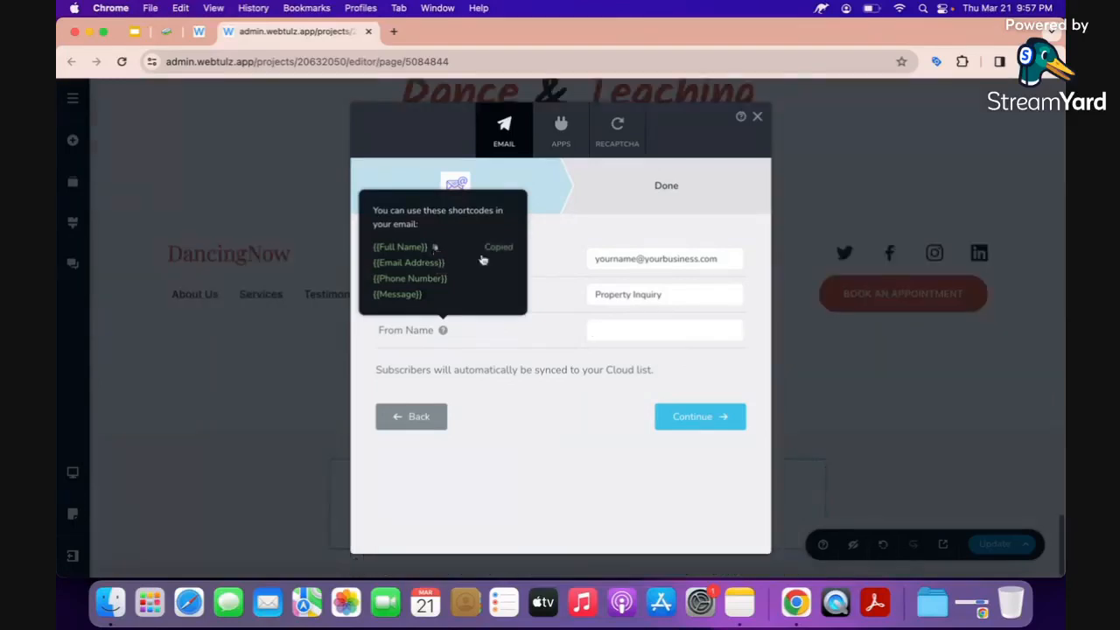
{"action": "right_click", "coordinate": [605, 324]}
{"action": "left_click", "coordinate": [626, 424]}
{"action": "left_click", "coordinate": [703, 425]}
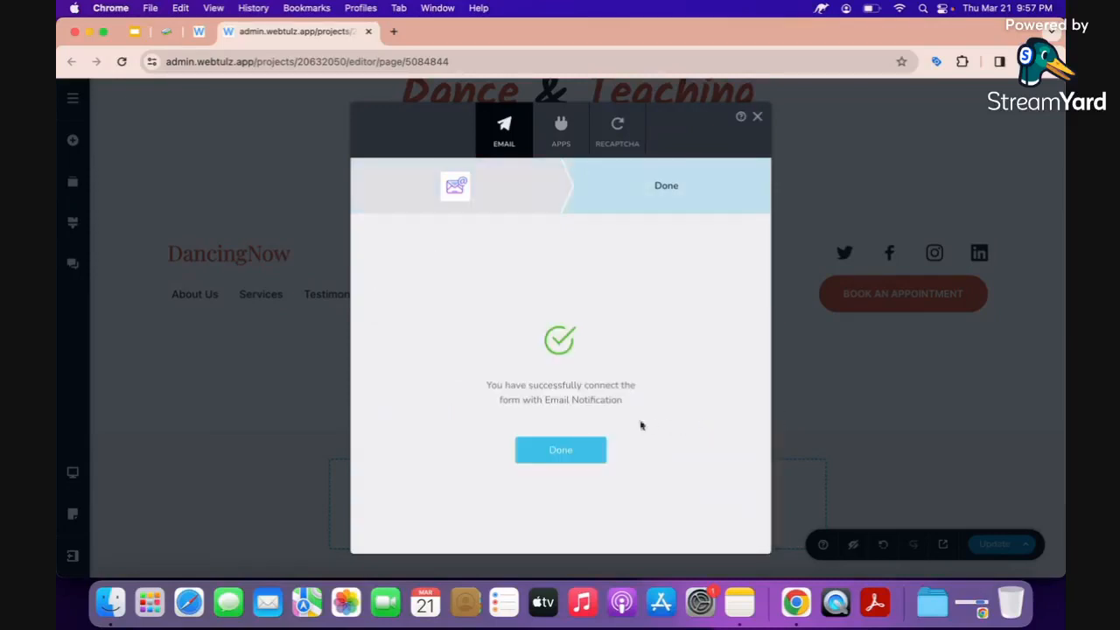
{"action": "left_click", "coordinate": [558, 455]}
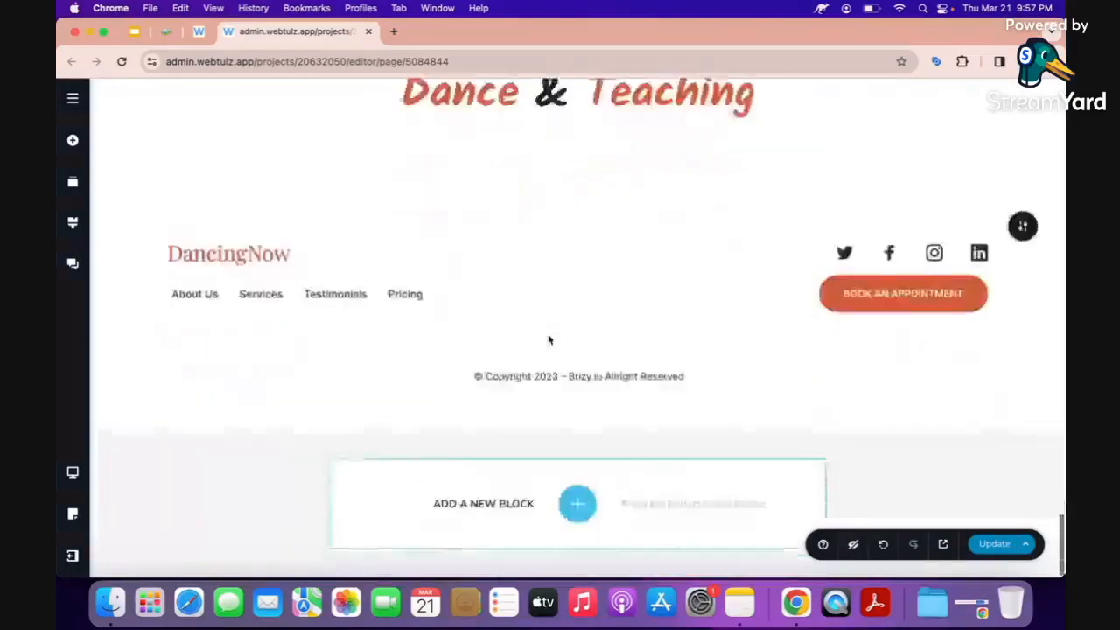
{"action": "scroll", "coordinate": [548, 339], "scroll_direction": "up", "scroll_amount": 3}
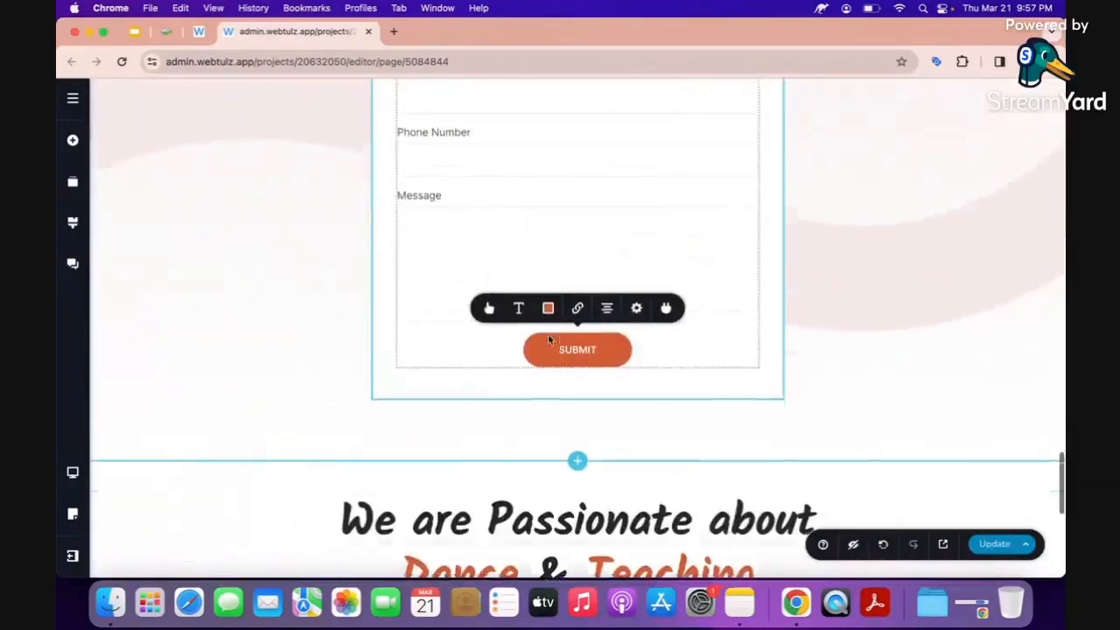
{"action": "scroll", "coordinate": [516, 176], "scroll_direction": "down", "scroll_amount": 1}
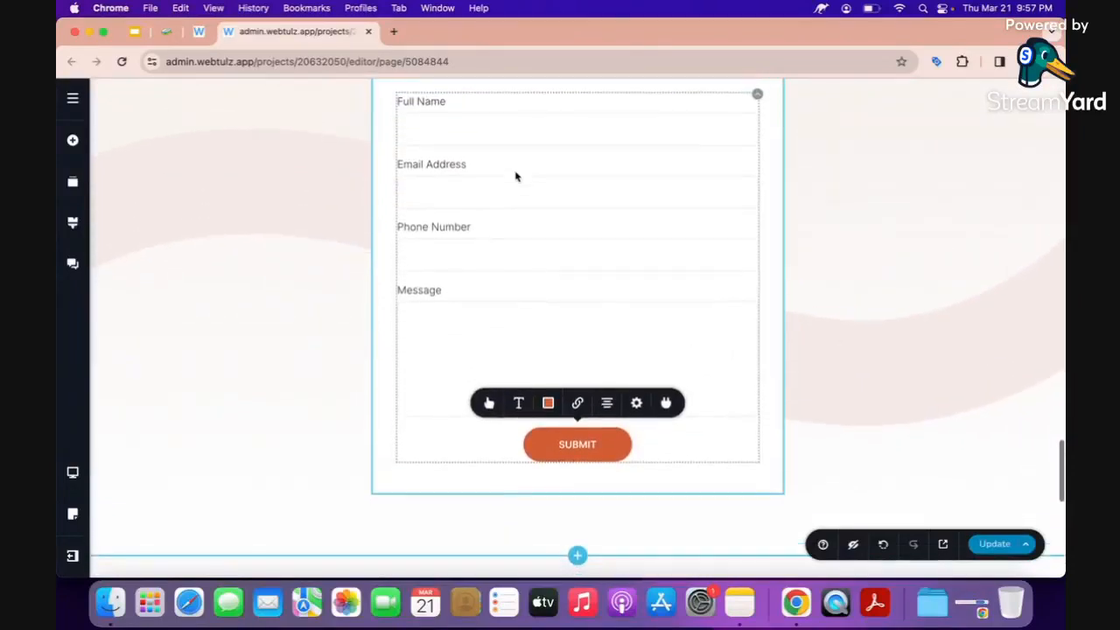
{"action": "scroll", "coordinate": [515, 177], "scroll_direction": "down", "scroll_amount": 1}
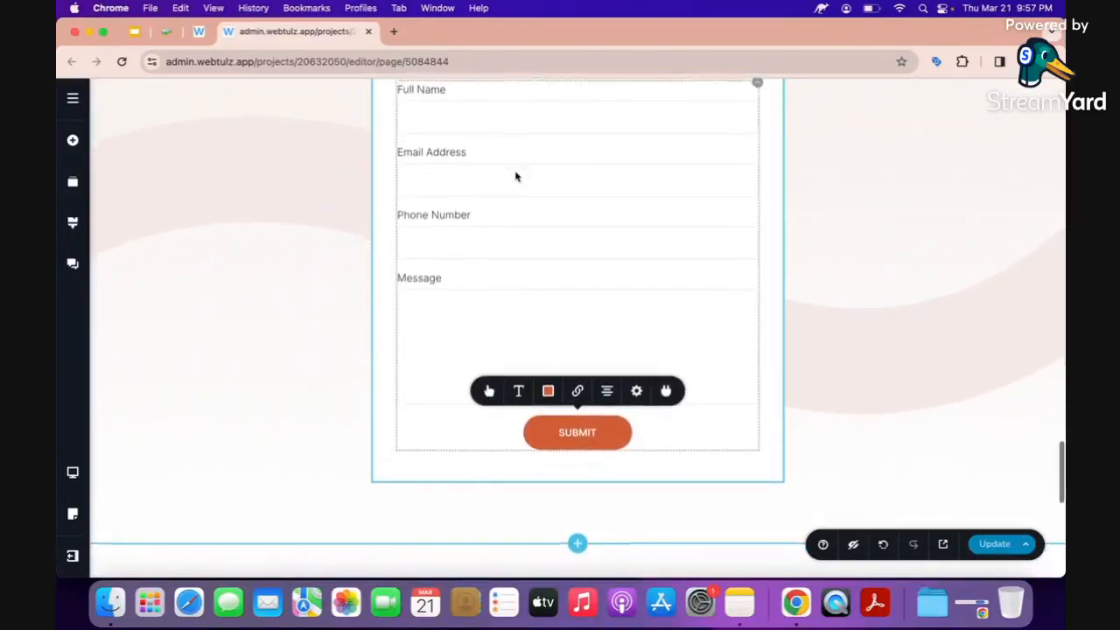
{"action": "scroll", "coordinate": [516, 177], "scroll_direction": "up", "scroll_amount": 3}
{"action": "scroll", "coordinate": [516, 177], "scroll_direction": "down", "scroll_amount": 5}
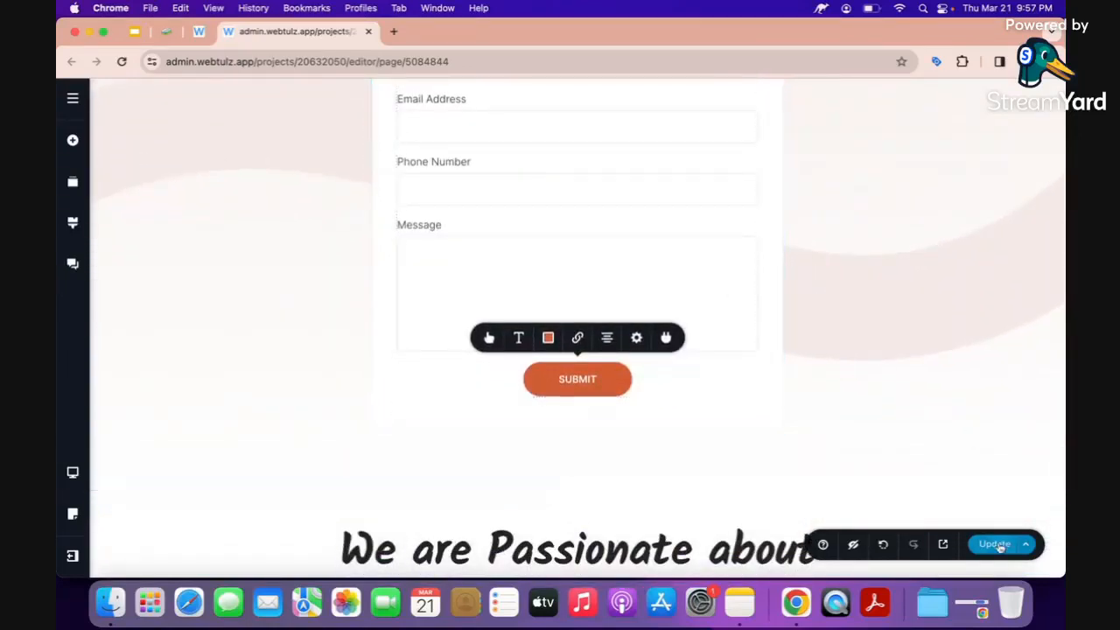
{"action": "scroll", "coordinate": [793, 452], "scroll_direction": "down", "scroll_amount": 10}
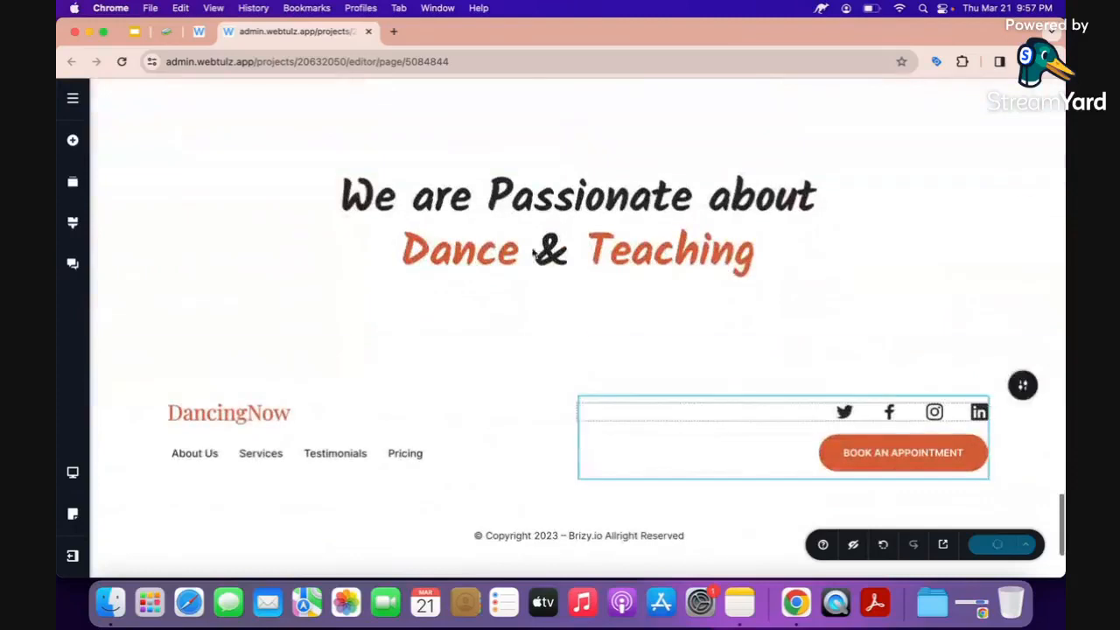
Rewrite the heading's second line from 'Dance & Teaching' to 'Condominutes & Services'.
{"action": "left_click", "coordinate": [453, 250]}
{"action": "key", "text": "Left"}
{"action": "key", "text": "Left"}
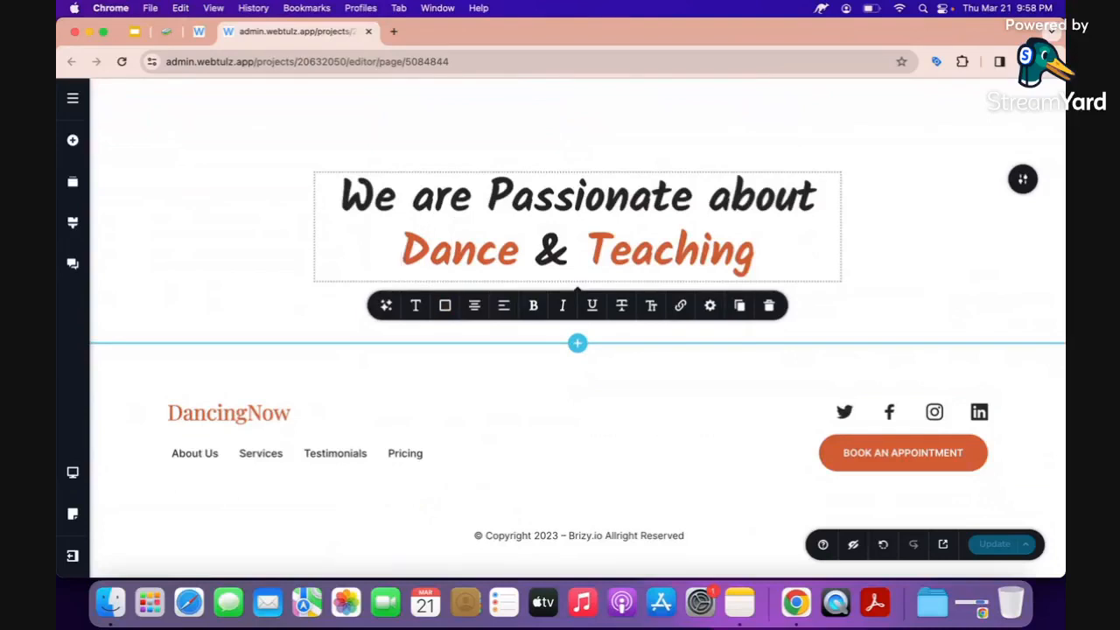
{"action": "type", "text": "Proper"}
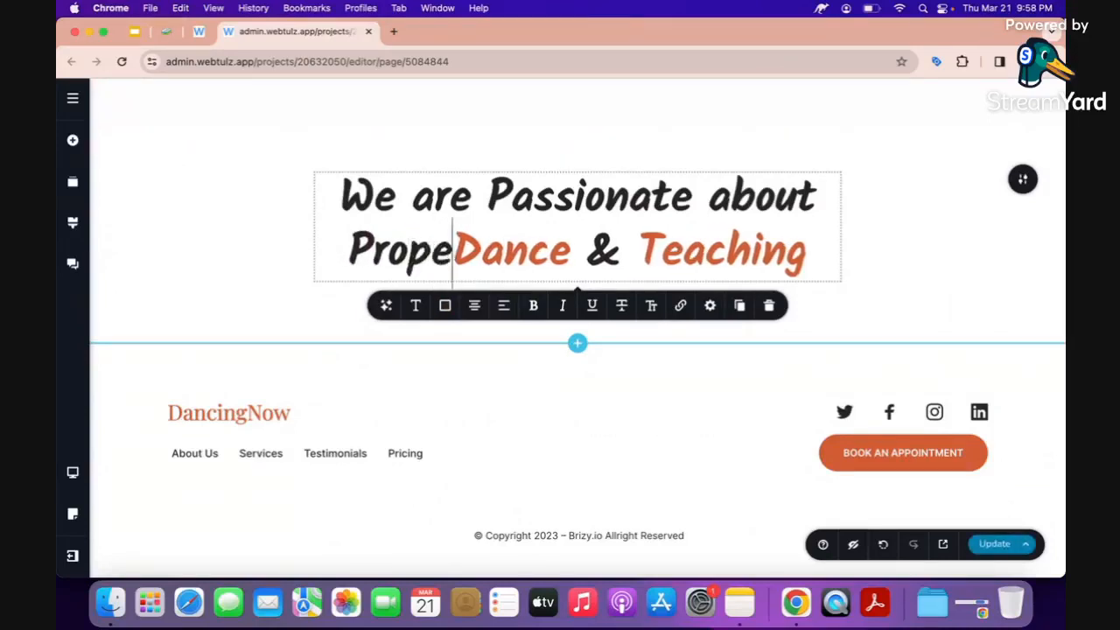
{"action": "type", "text": "t"}
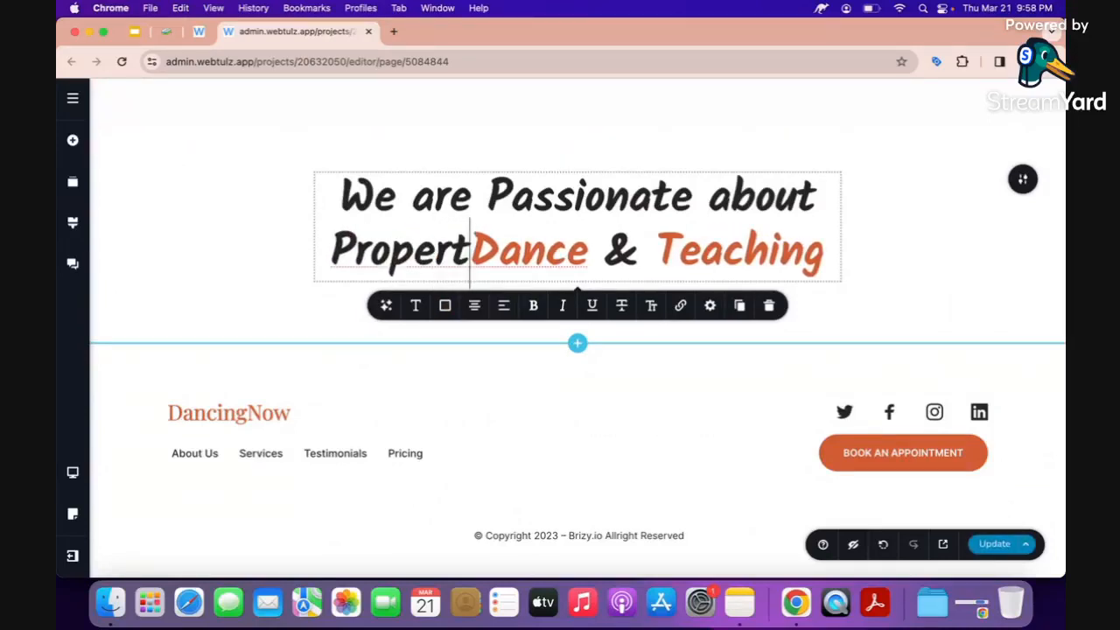
{"action": "key", "text": "alt+shift+Left"}
{"action": "type", "text": "Condoi"}
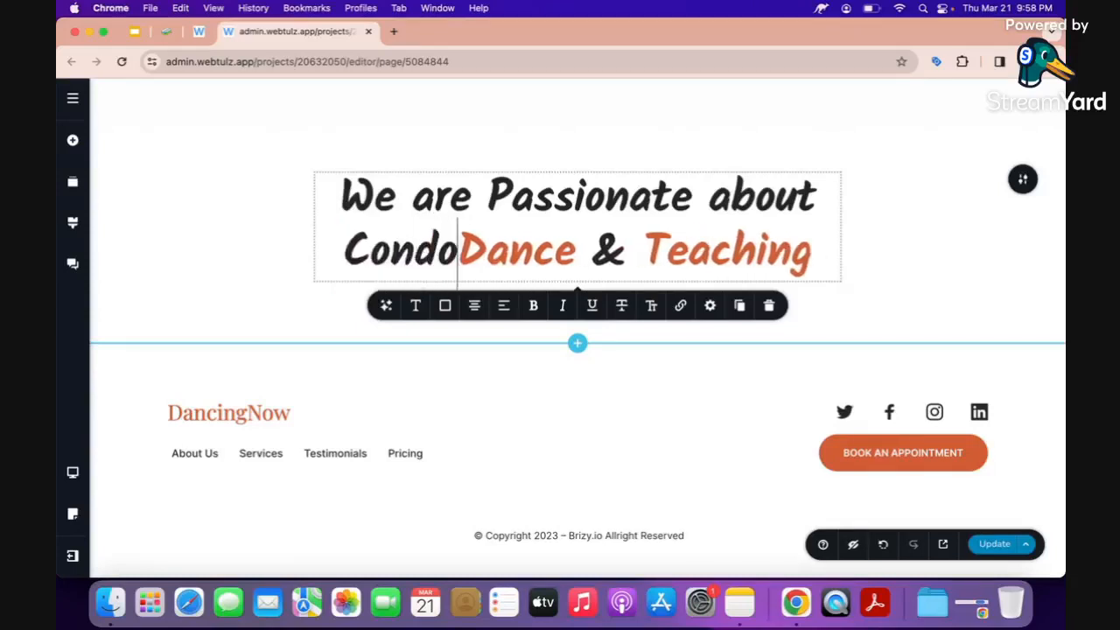
{"action": "key", "text": "BackSpace"}
{"action": "type", "text": "minutes"}
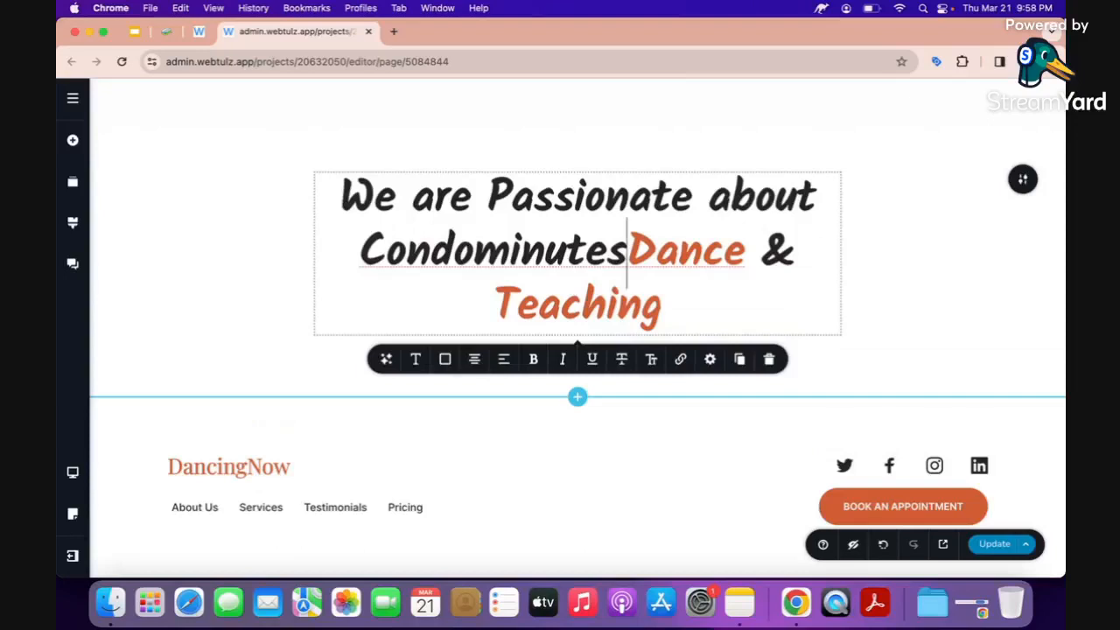
{"action": "key", "text": "alt+shift+Right"}
{"action": "key", "text": "BackSpace"}
{"action": "key", "text": "Right"}
{"action": "key", "text": "Right"}
{"action": "key", "text": "Right"}
{"action": "key", "text": "Right"}
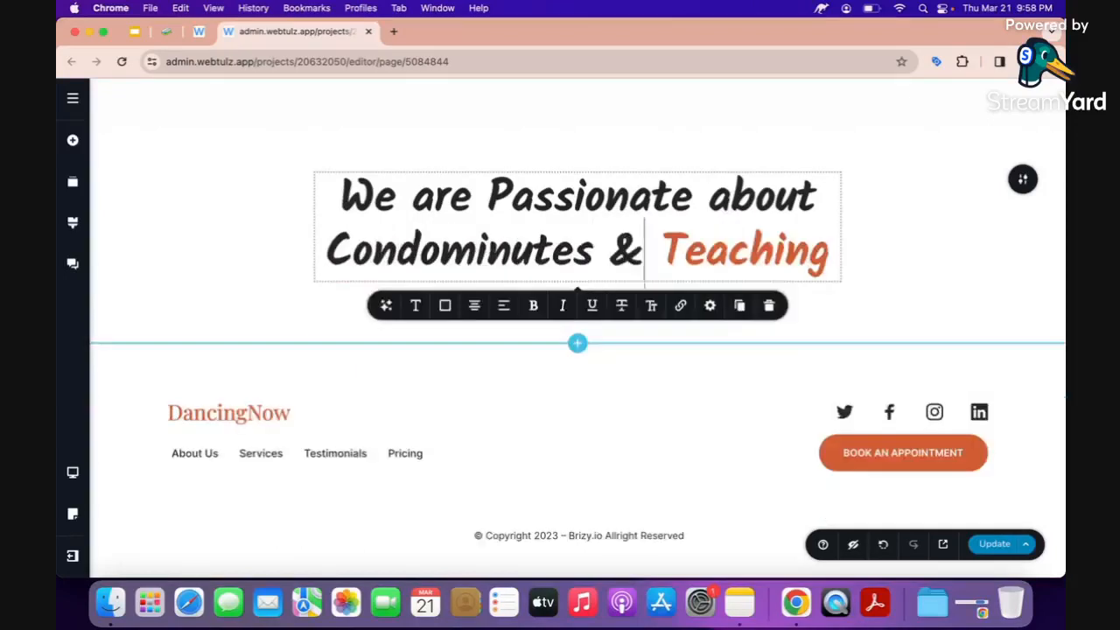
{"action": "key", "text": "Left"}
{"action": "key", "text": "alt+shift+Right"}
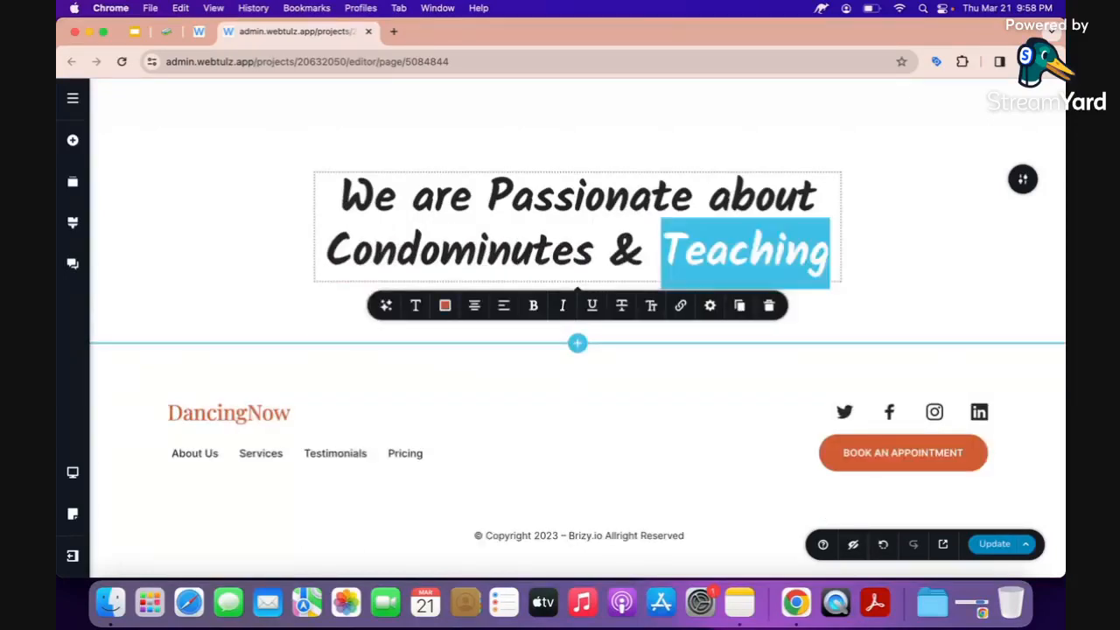
{"action": "type", "text": "Services"}
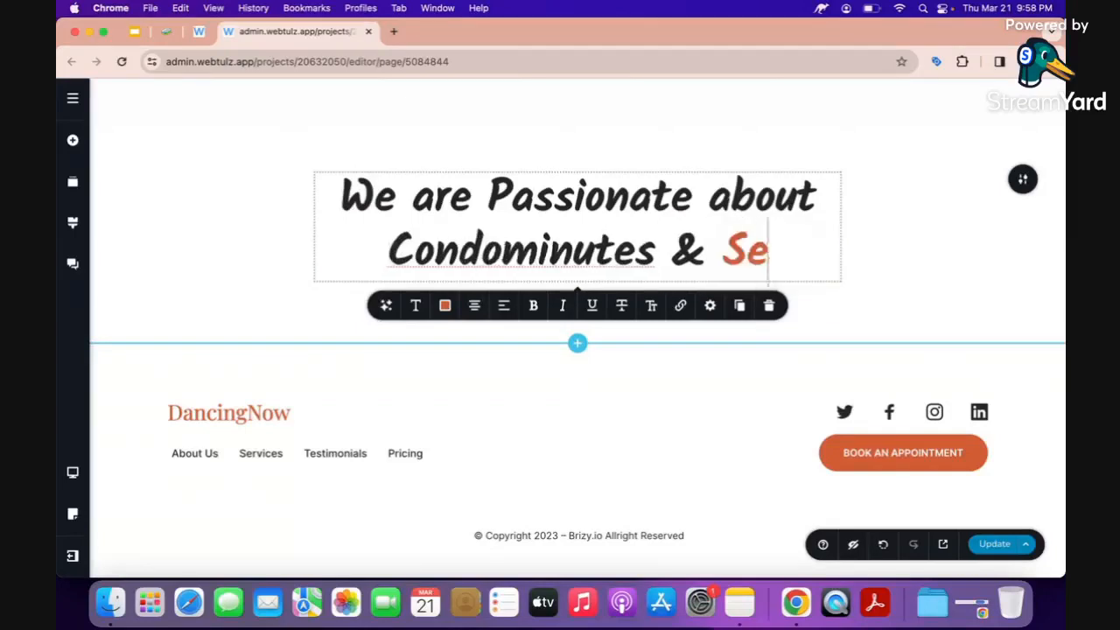
Correct the misspelled 'Condominutes' to 'Condominiums' in the heading.
{"action": "left_click", "coordinate": [406, 250]}
{"action": "left_click", "coordinate": [557, 249]}
{"action": "key", "text": "Left"}
{"action": "key", "text": "Left"}
{"action": "type", "text": "i"}
{"action": "key", "text": "Right"}
{"action": "key", "text": "shift+Right"}
{"action": "key", "text": "shift+Right"}
{"action": "key", "text": "BackSpace"}
{"action": "type", "text": "m"}
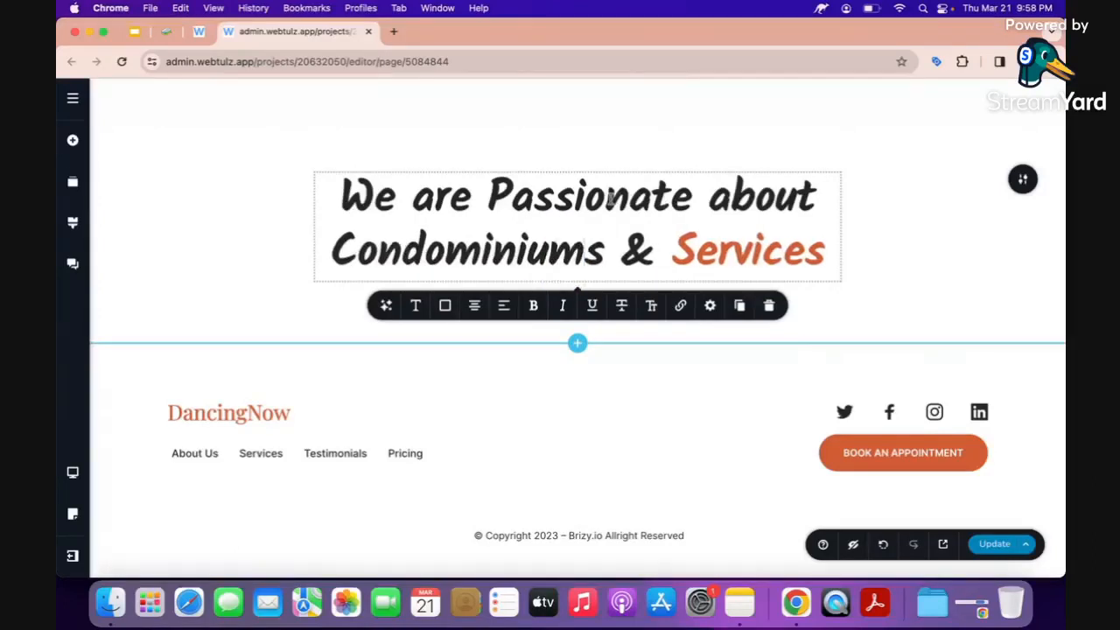
Colour the 'Condominiums &' text on the second line orange.
{"action": "left_click_drag", "start_coordinate": [664, 267], "coordinate": [320, 255]}
{"action": "left_click", "coordinate": [445, 305]}
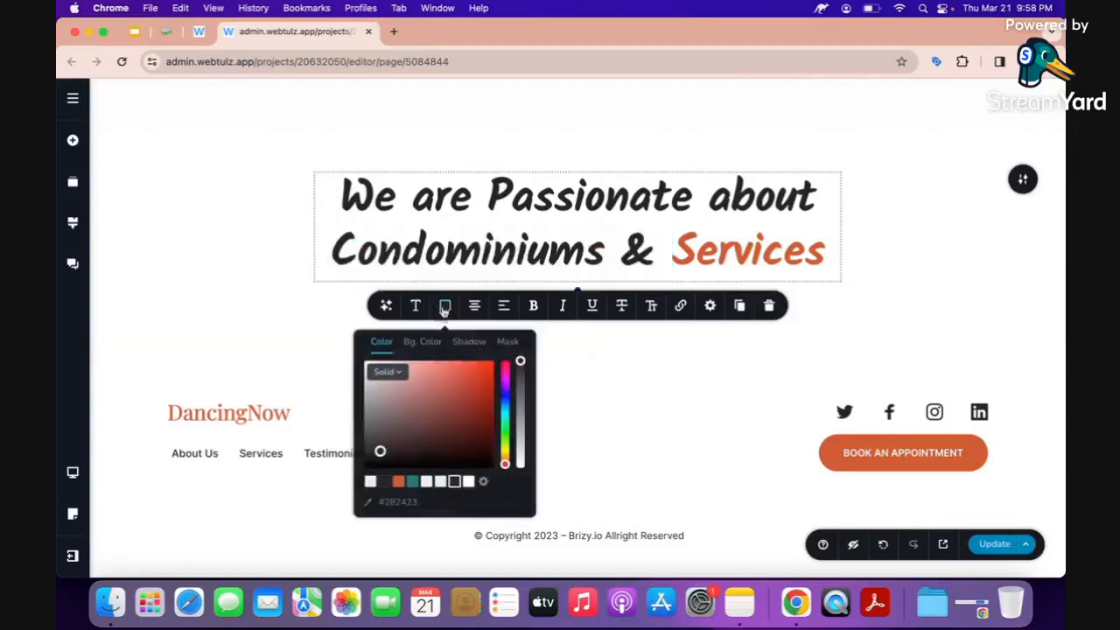
{"action": "left_click", "coordinate": [398, 481]}
{"action": "left_click", "coordinate": [263, 251]}
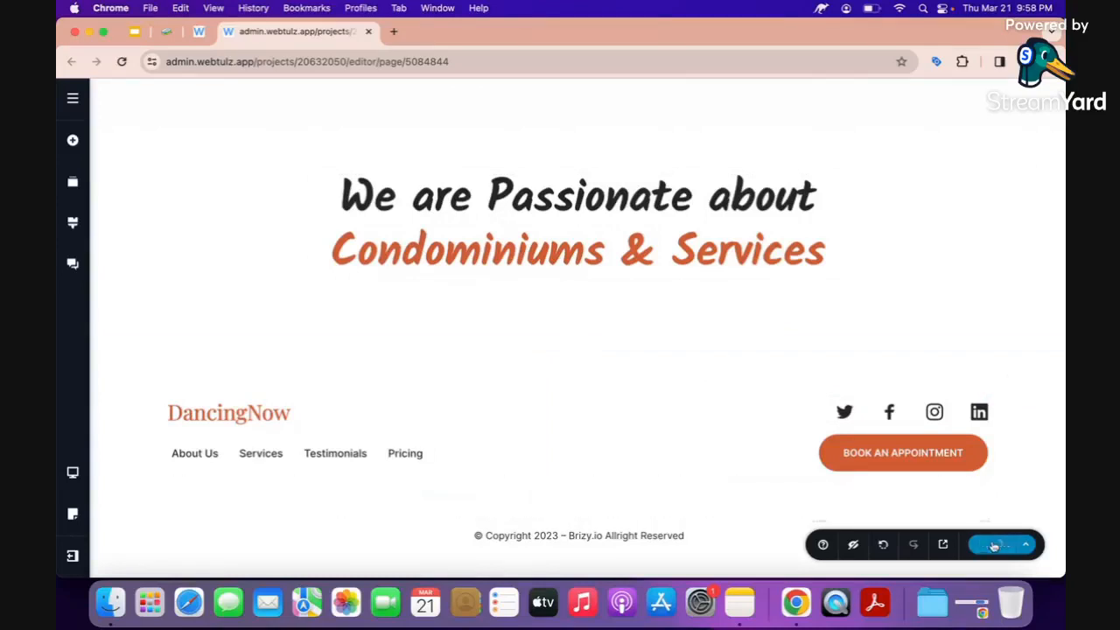
{"action": "left_click", "coordinate": [892, 450]}
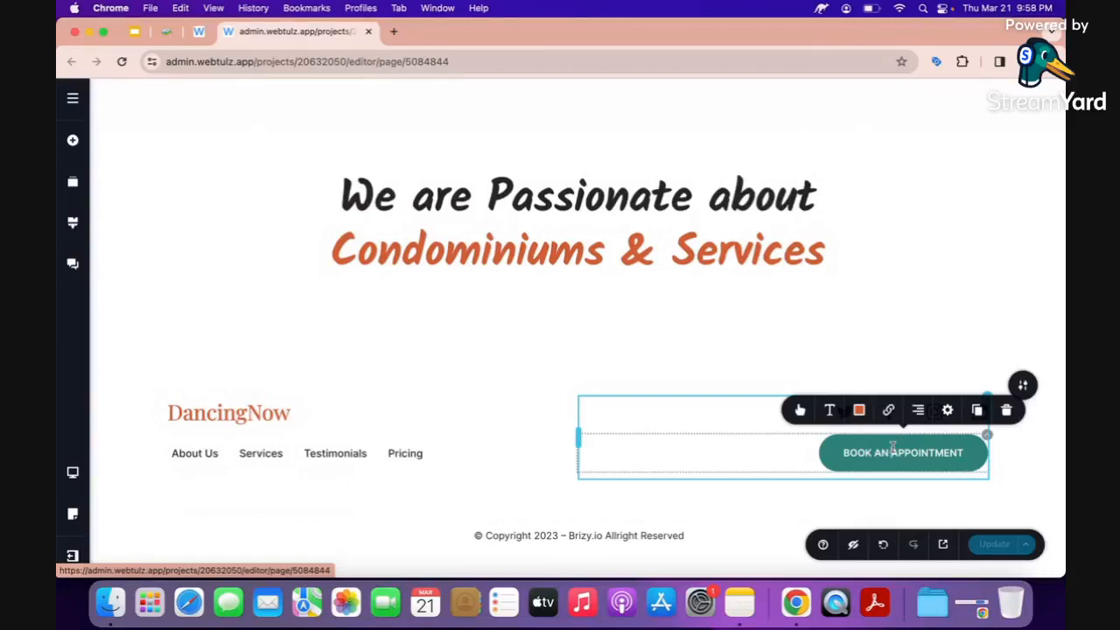
{"action": "left_click", "coordinate": [889, 409]}
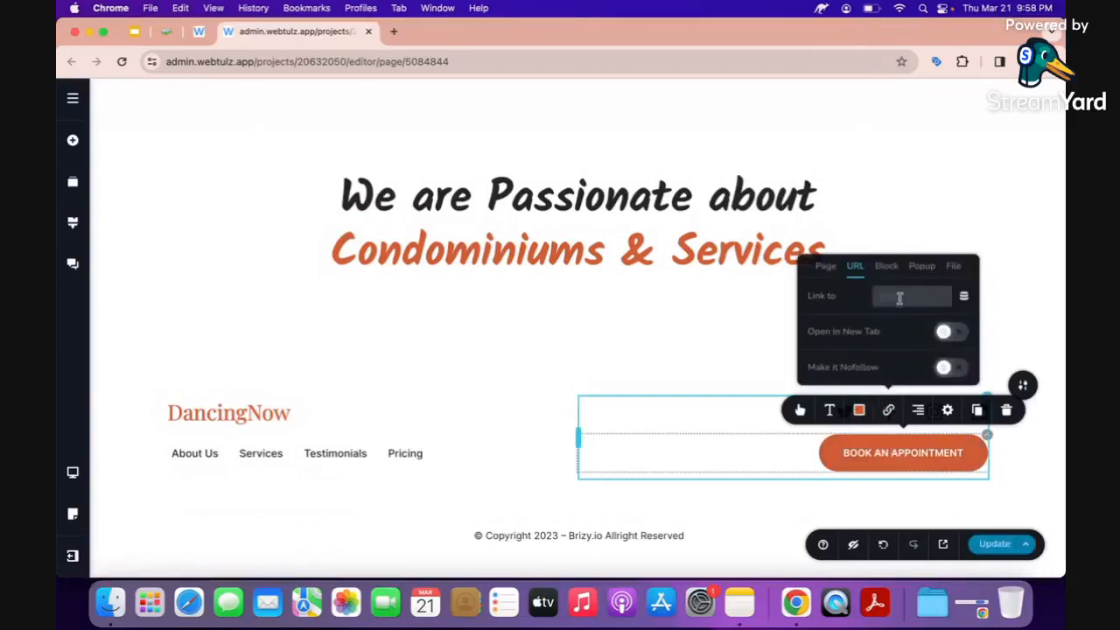
{"action": "type", "text": "https"}
{"action": "type", "text": "://m.me/yourname"}
{"action": "left_click", "coordinate": [954, 331]}
{"action": "double_click", "coordinate": [940, 298]}
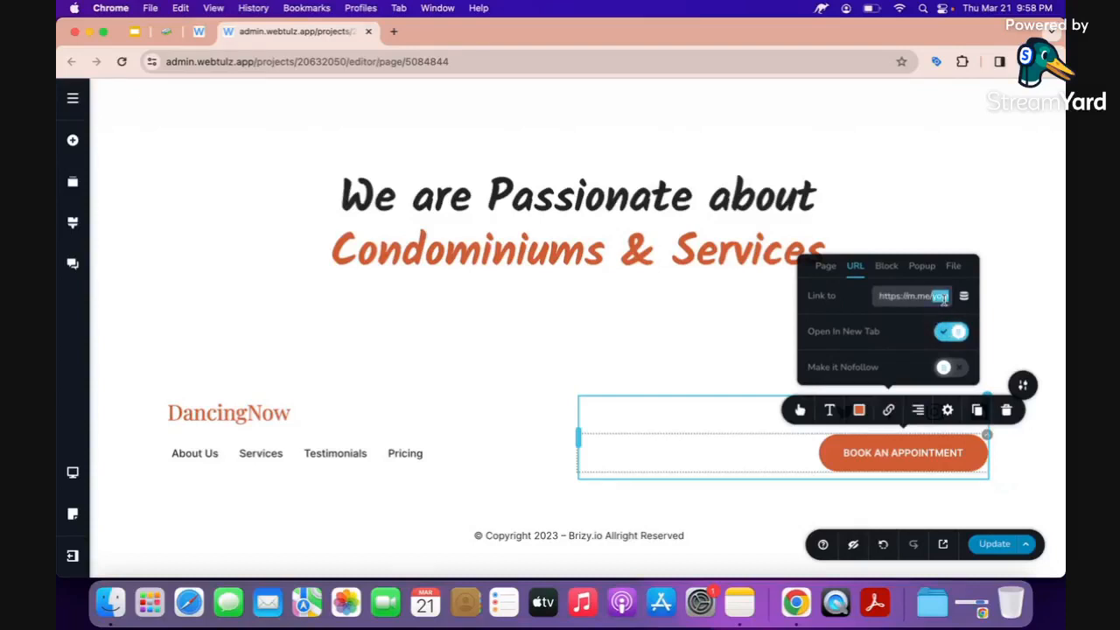
{"action": "type", "text": "webtulz"}
{"action": "triple_click", "coordinate": [928, 297]}
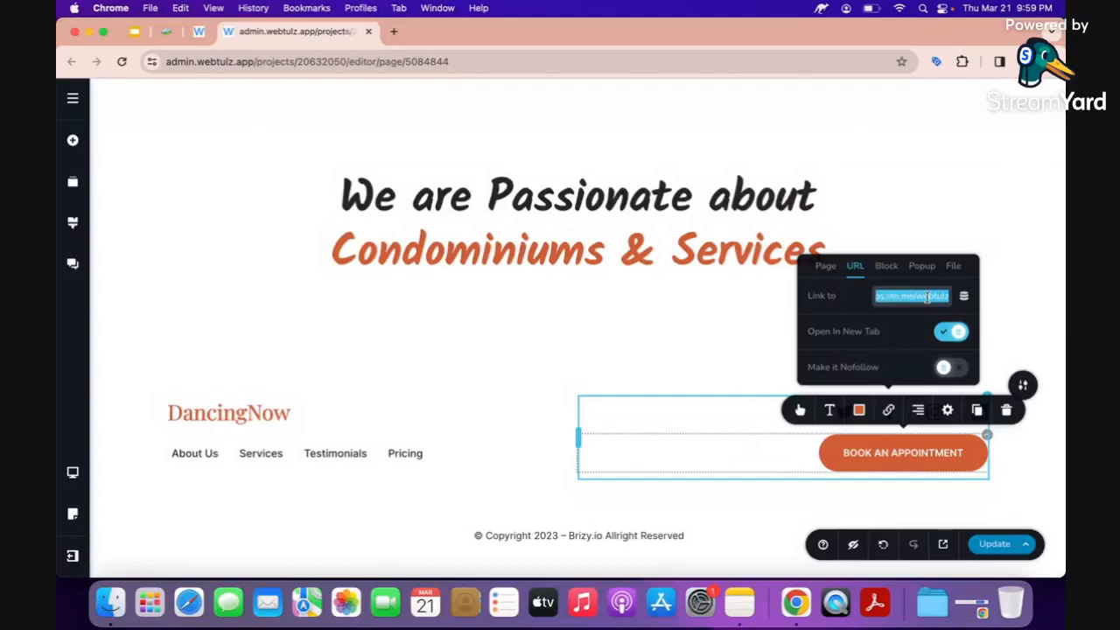
{"action": "left_click", "coordinate": [927, 298]}
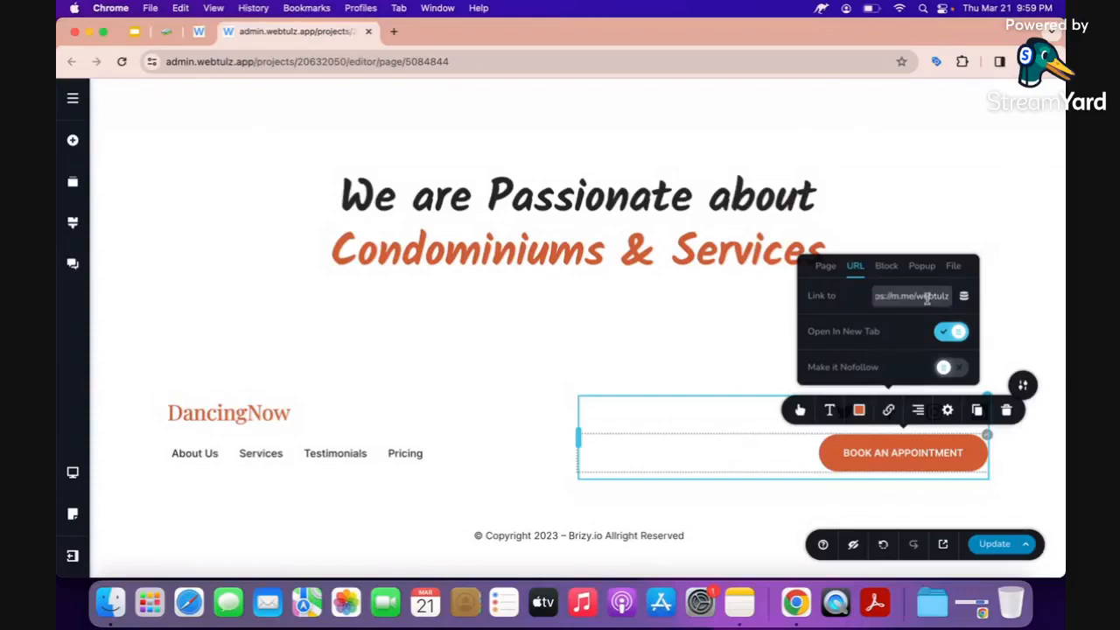
{"action": "triple_click", "coordinate": [928, 298]}
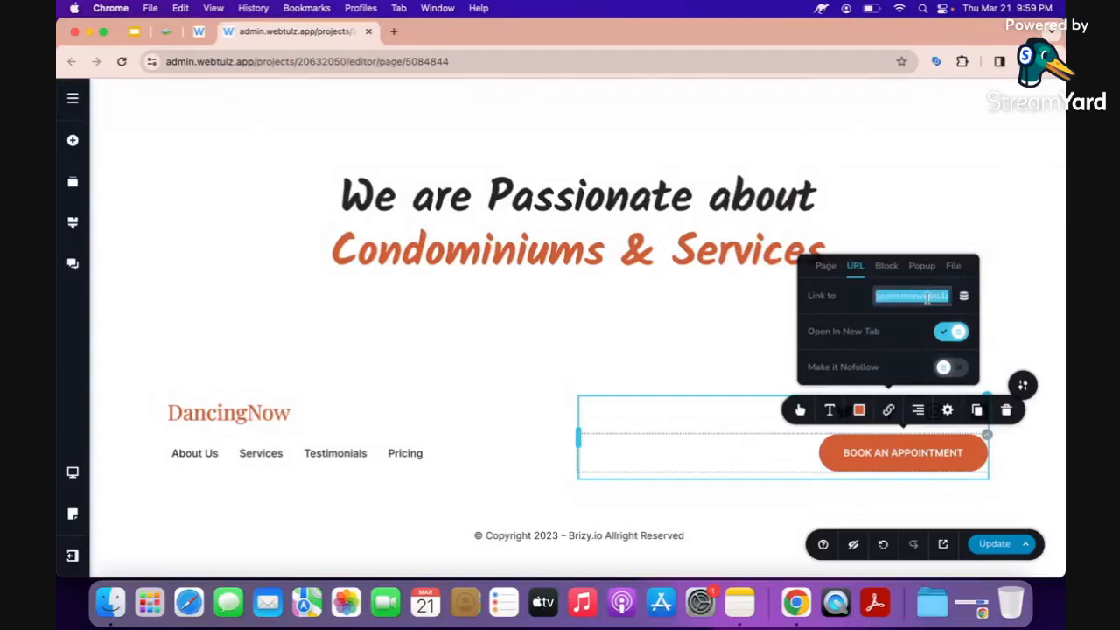
{"action": "right_click", "coordinate": [927, 299]}
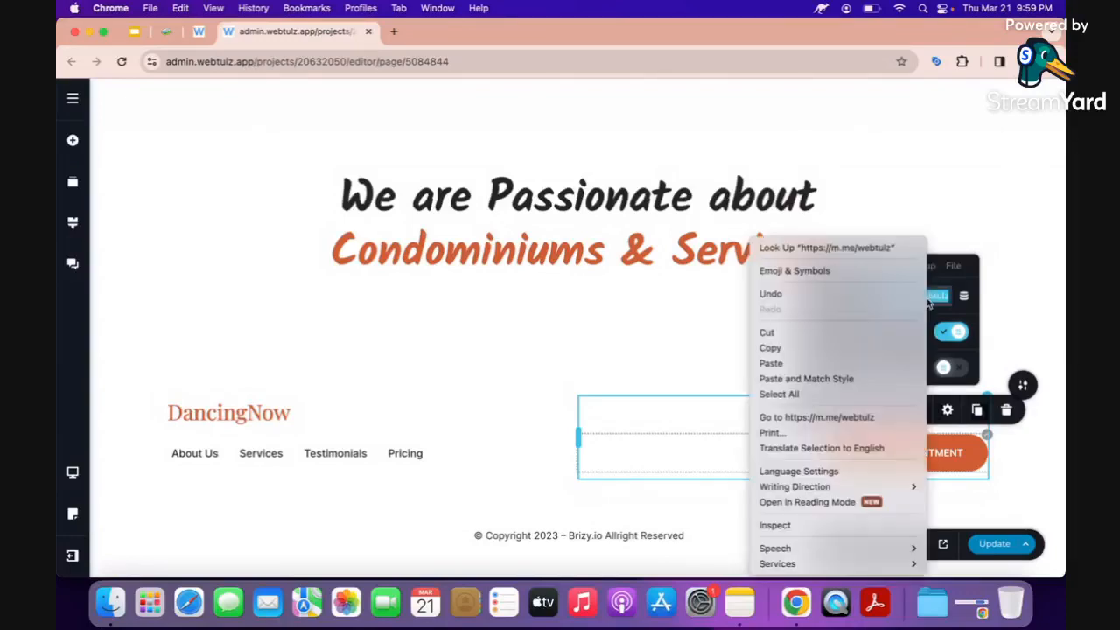
{"action": "left_click", "coordinate": [853, 349]}
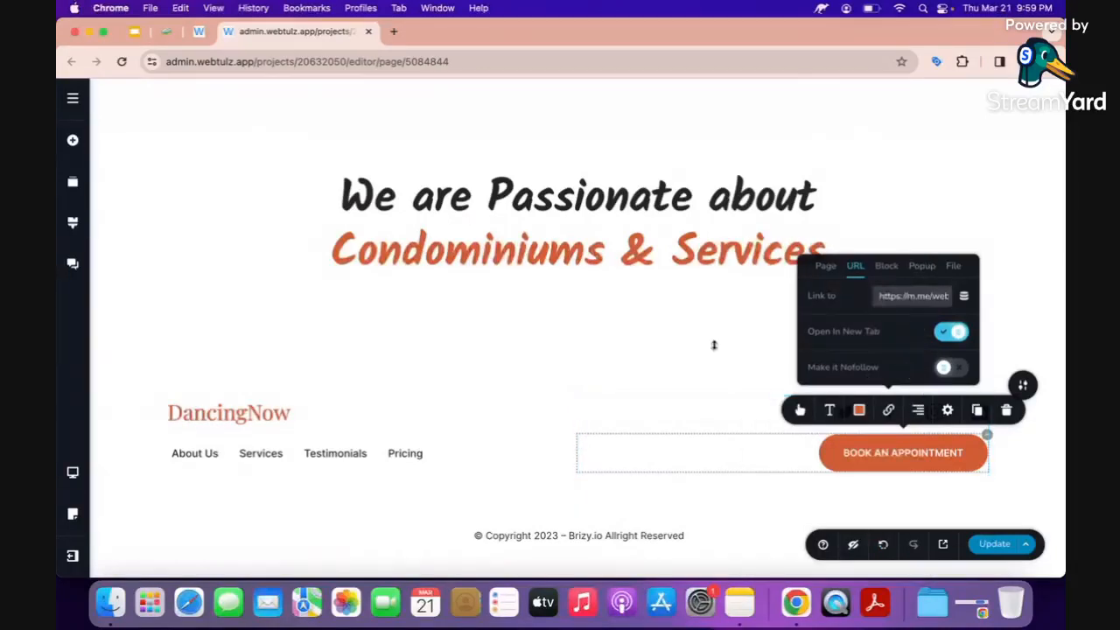
{"action": "left_click", "coordinate": [269, 411]}
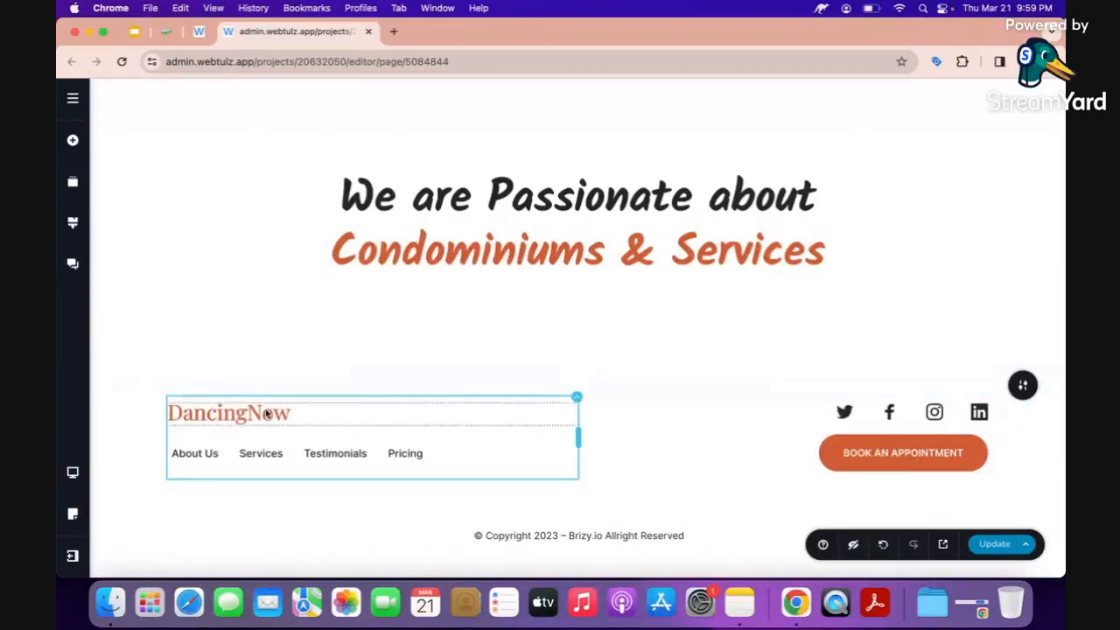
Add a text element above the footer logo reading 'Dream Home Listings'.
{"action": "left_click", "coordinate": [73, 140]}
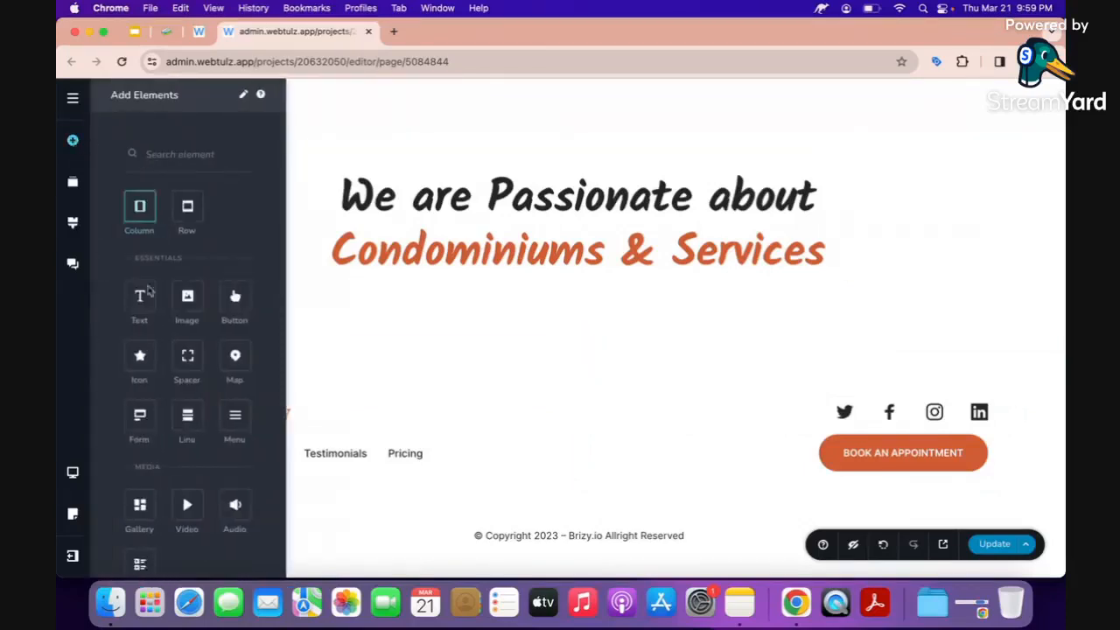
{"action": "mouse_move", "coordinate": [140, 299]}
{"action": "left_mouse_down"}
{"action": "mouse_move", "coordinate": [320, 401]}
{"action": "mouse_move", "coordinate": [318, 426]}
{"action": "mouse_move", "coordinate": [345, 417]}
{"action": "left_mouse_up"}
{"action": "left_click", "coordinate": [345, 417]}
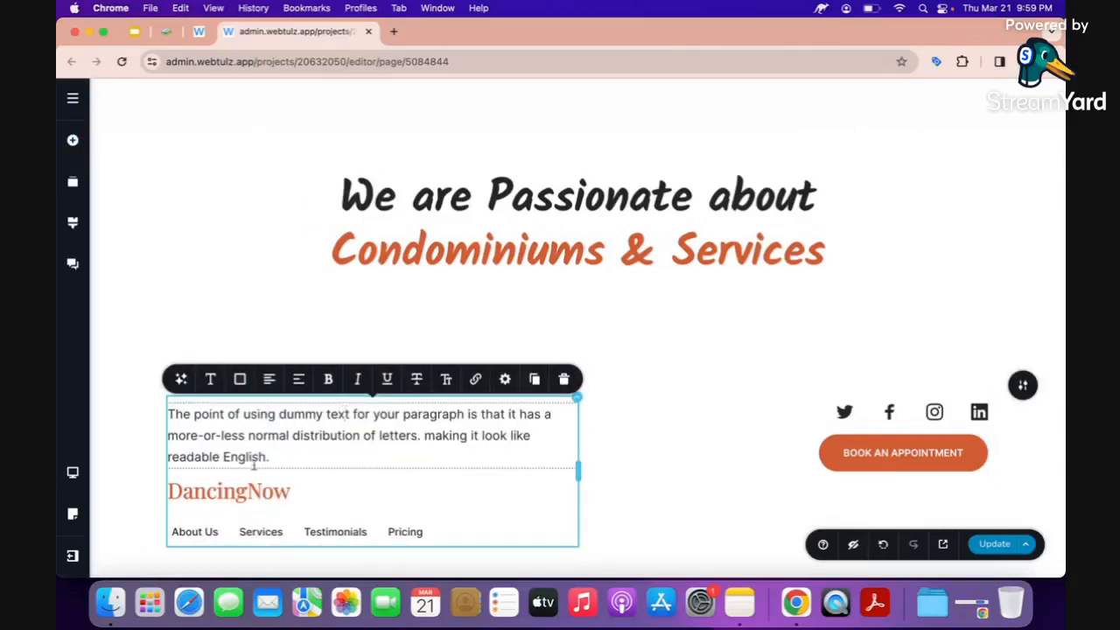
{"action": "triple_click", "coordinate": [229, 435]}
{"action": "type", "text": "D"}
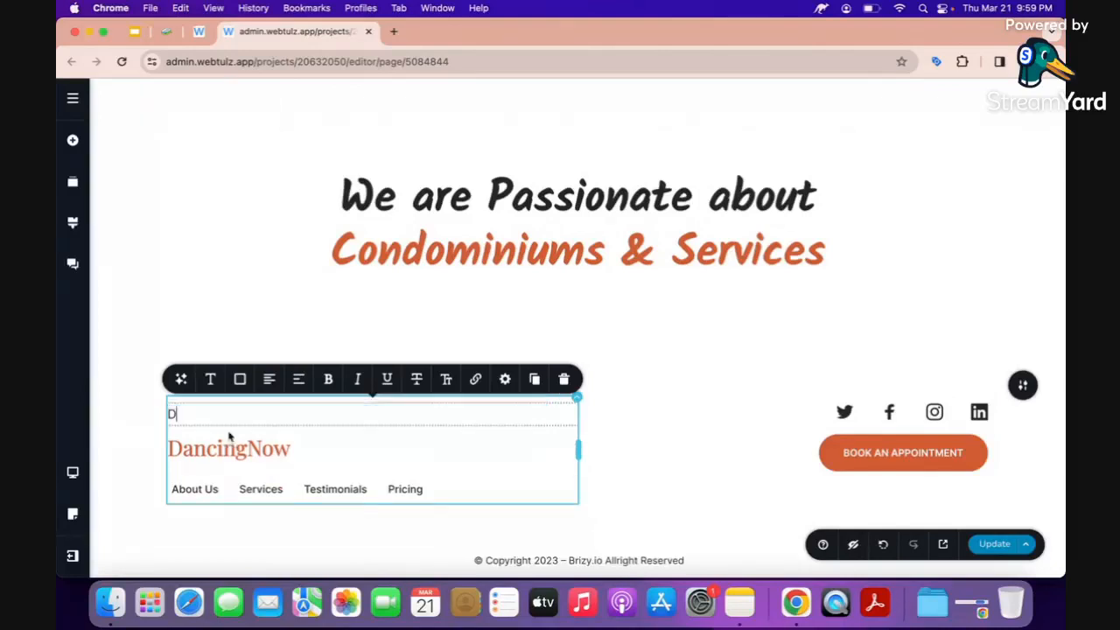
{"action": "type", "text": "ream Home Listings"}
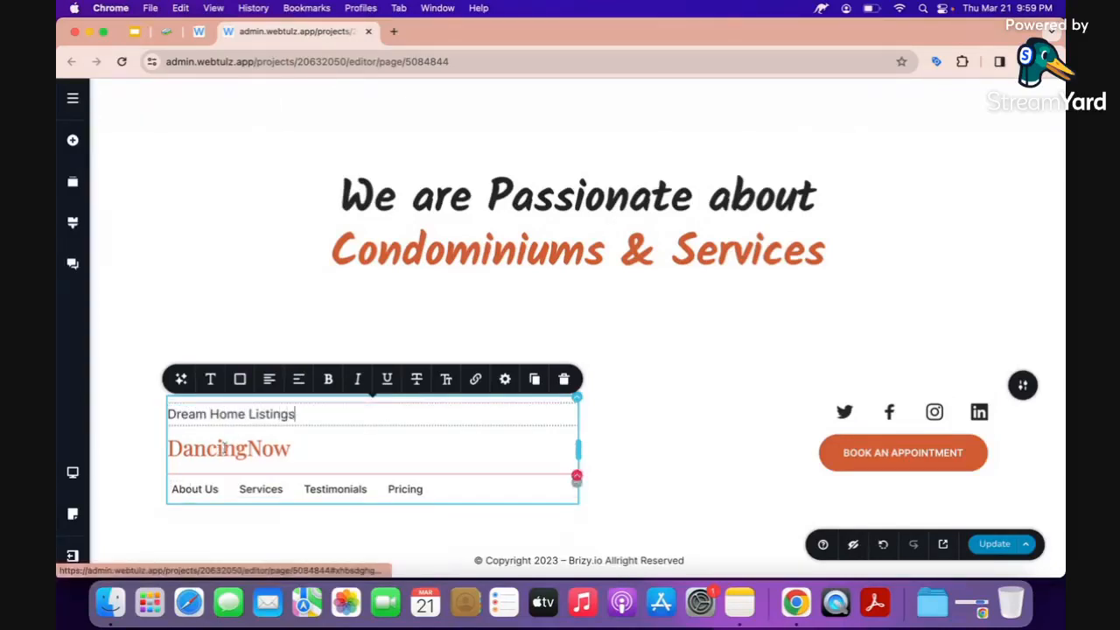
Style the 'Dream Home Listings' text orange, 20 px and Bold.
{"action": "left_click", "coordinate": [240, 379]}
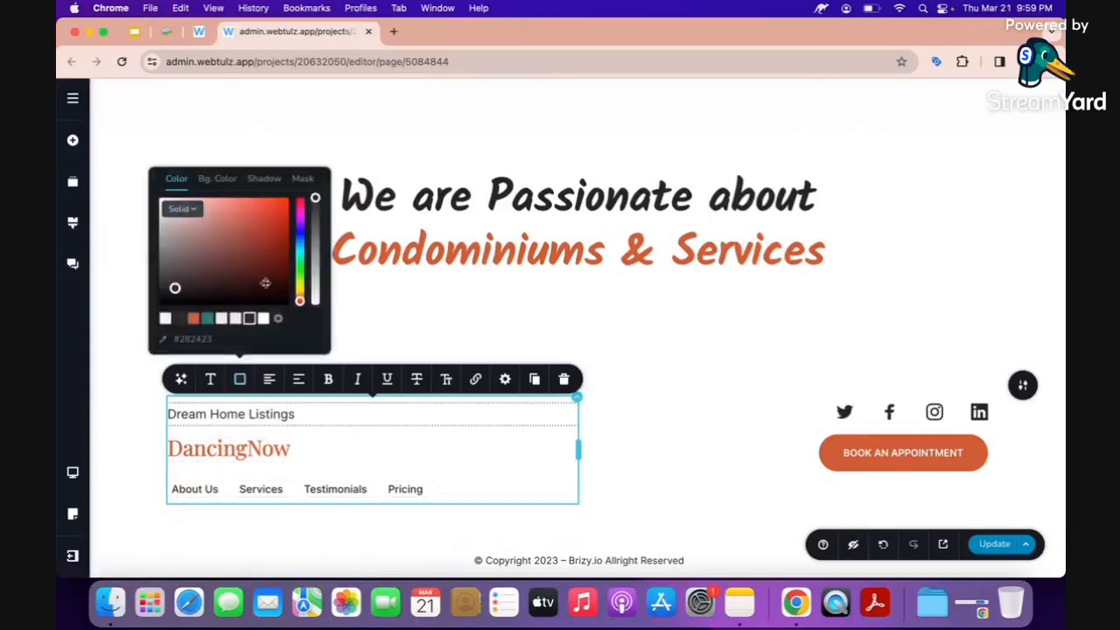
{"action": "left_click", "coordinate": [193, 319]}
{"action": "left_click", "coordinate": [210, 379]}
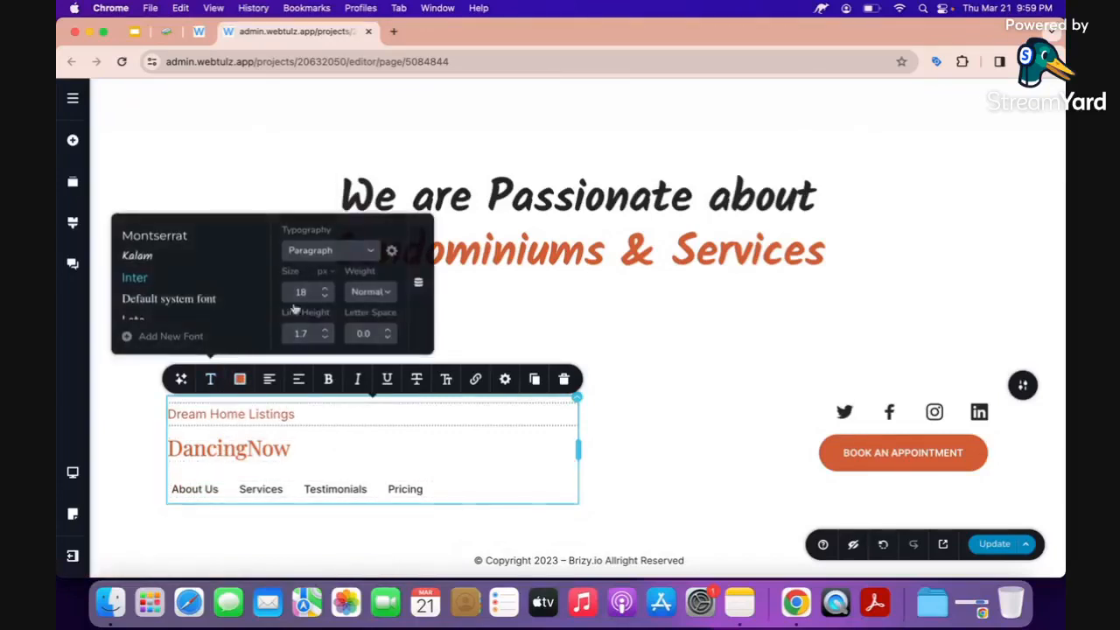
{"action": "left_click", "coordinate": [326, 290]}
{"action": "left_click", "coordinate": [326, 290]}
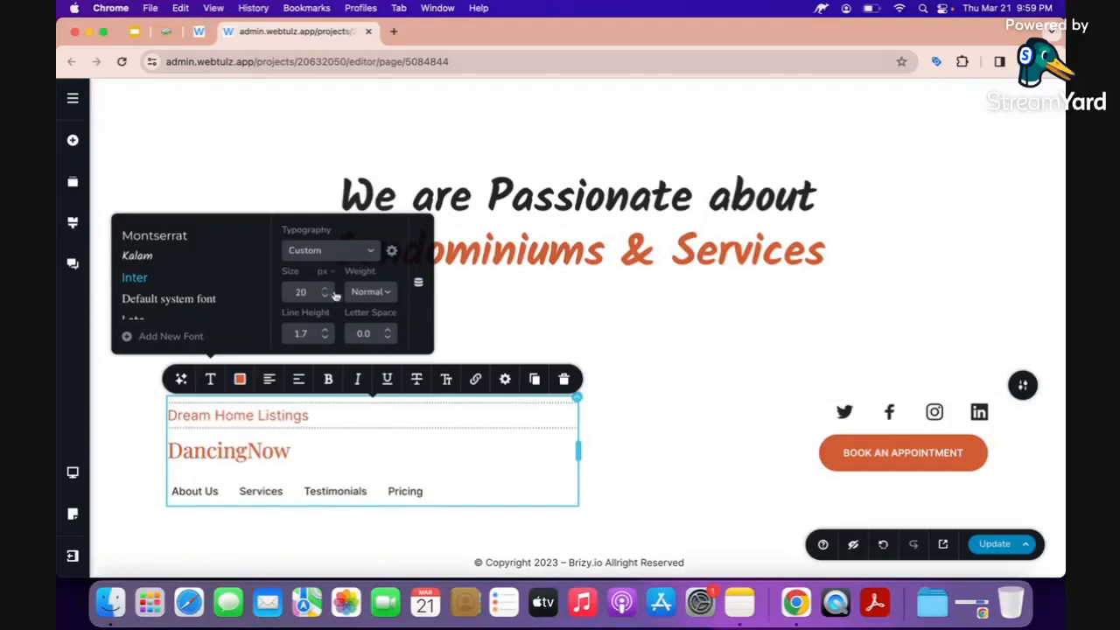
{"action": "left_click", "coordinate": [361, 292]}
{"action": "scroll", "coordinate": [379, 371], "scroll_direction": "down", "scroll_amount": 2}
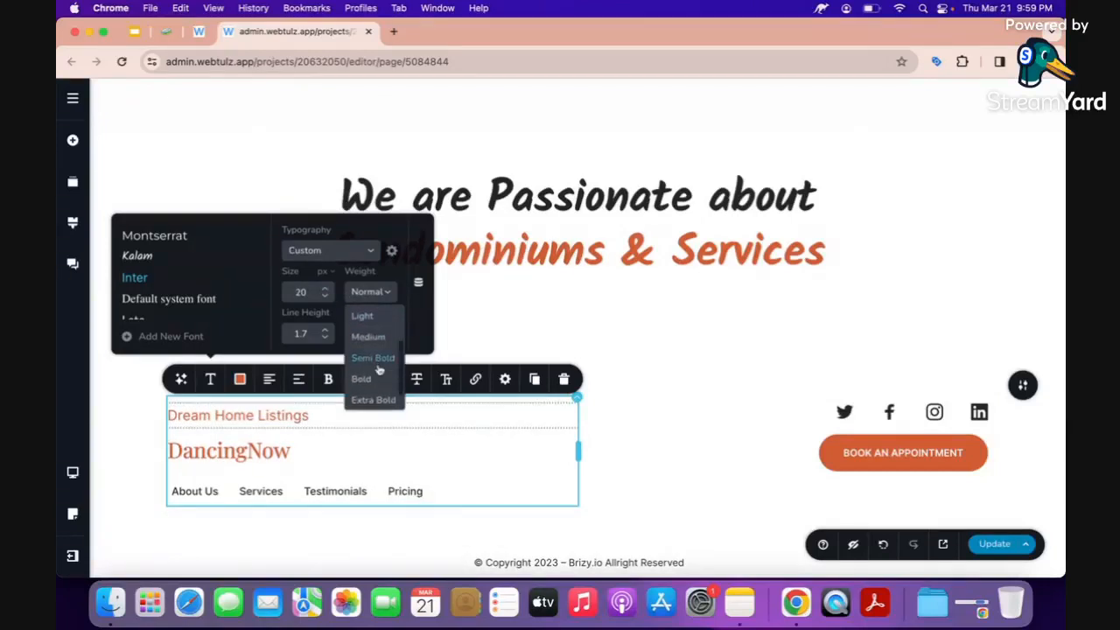
{"action": "left_click", "coordinate": [368, 376]}
Delete the DancingNow footer logo and save the page.
{"action": "left_click", "coordinate": [268, 453]}
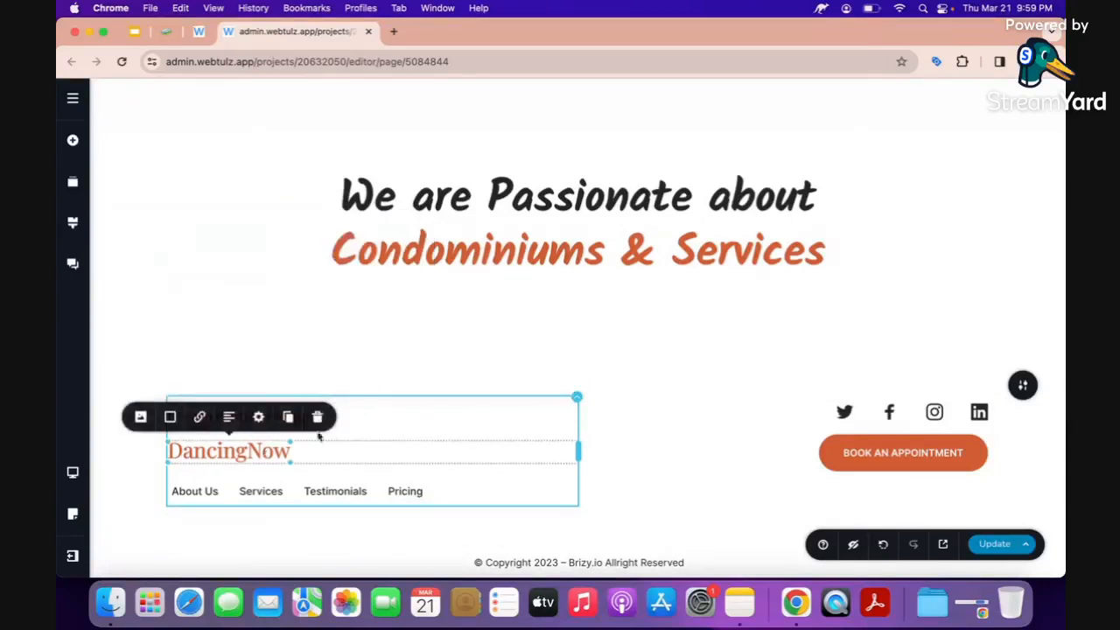
{"action": "left_click", "coordinate": [317, 416]}
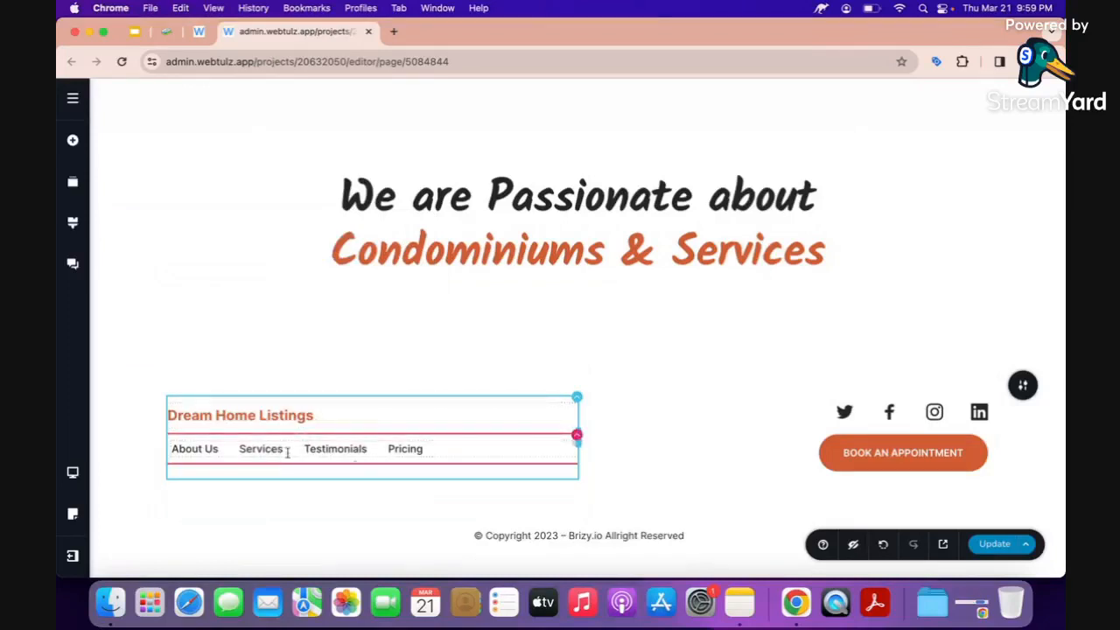
{"action": "left_click", "coordinate": [1000, 548]}
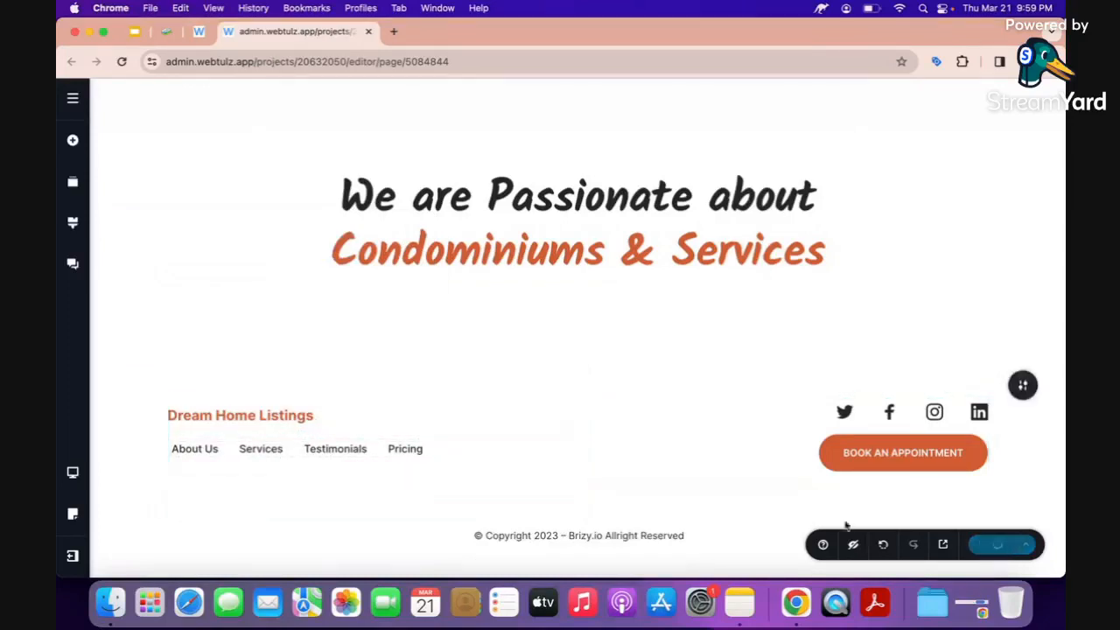
Replace the old footer copyright text with '2024 Dream Home Listings' and save the page.
{"action": "triple_click", "coordinate": [588, 535]}
{"action": "key", "text": "BackSpace"}
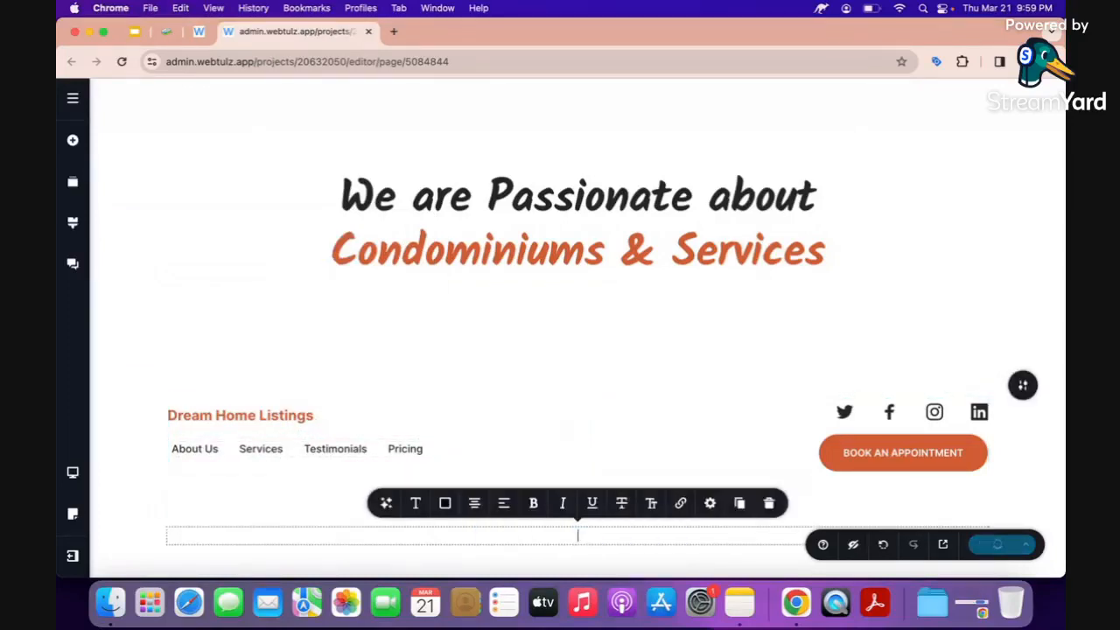
{"action": "type", "text": "Dream Home Listings"}
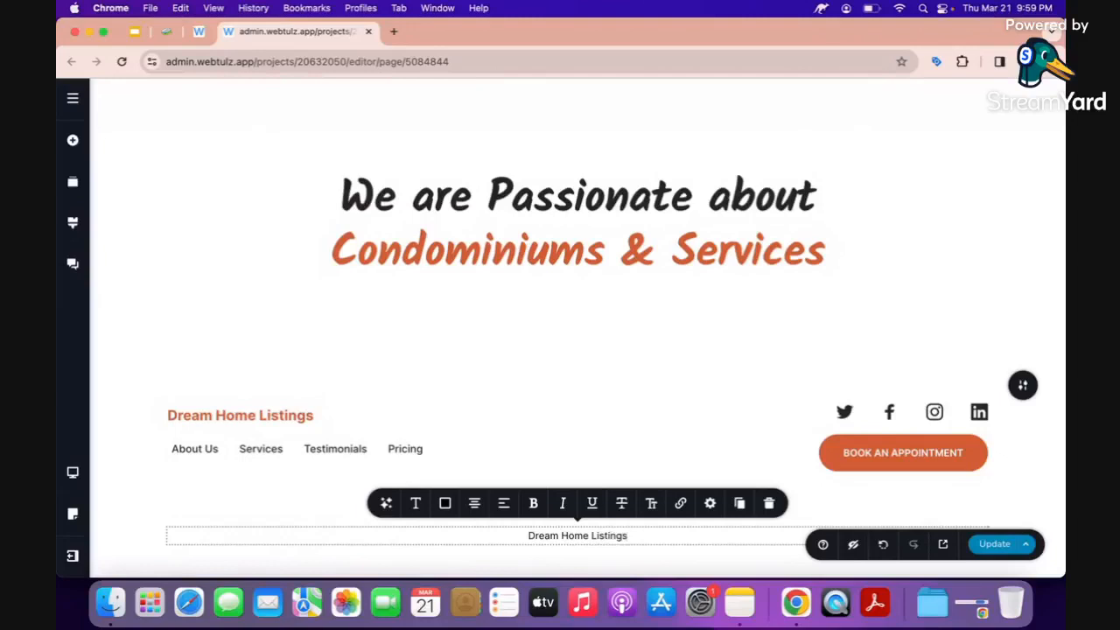
{"action": "type", "text": "@"}
{"action": "key", "text": "BackSpace"}
{"action": "type", "text": "2024"}
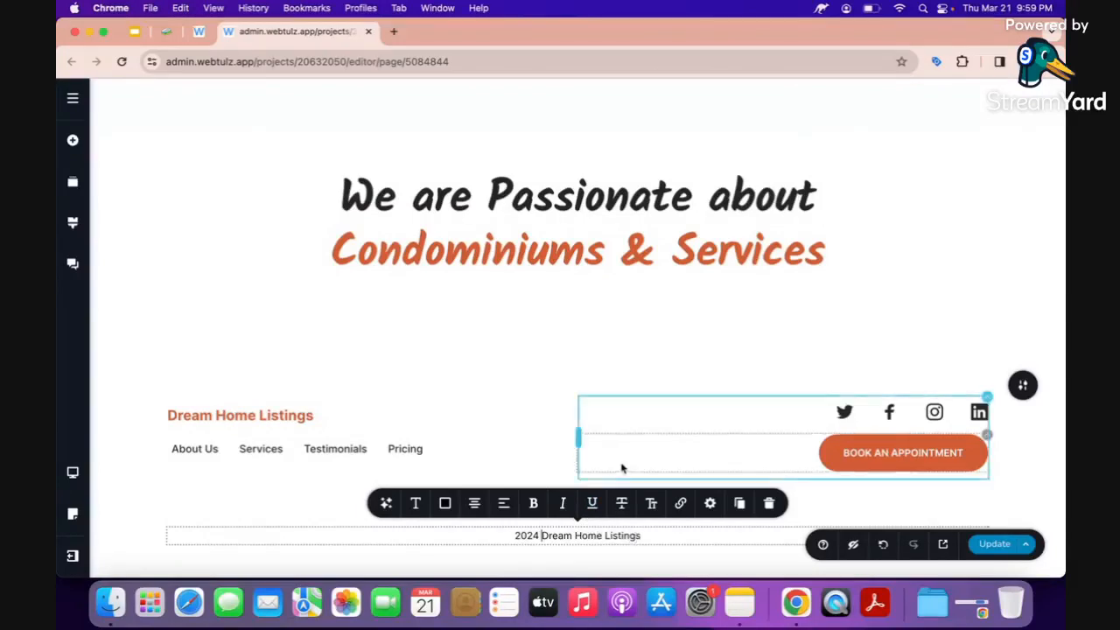
{"action": "left_click", "coordinate": [622, 468]}
{"action": "scroll", "coordinate": [595, 525], "scroll_direction": "up", "scroll_amount": 1}
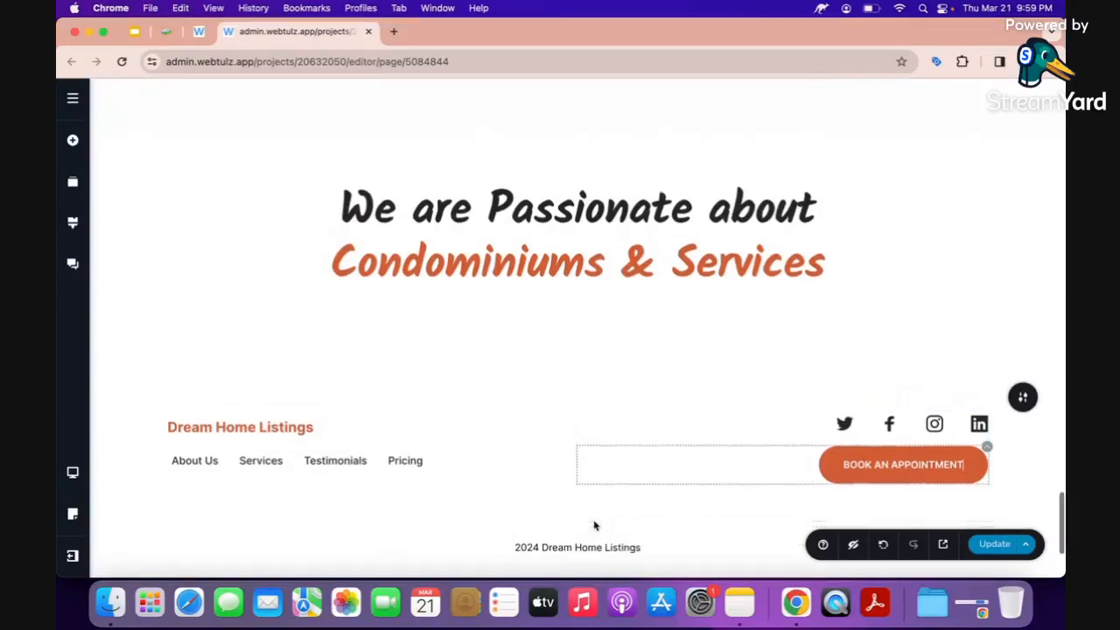
{"action": "left_click", "coordinate": [995, 544]}
{"action": "scroll", "coordinate": [744, 440], "scroll_direction": "up", "scroll_amount": 2}
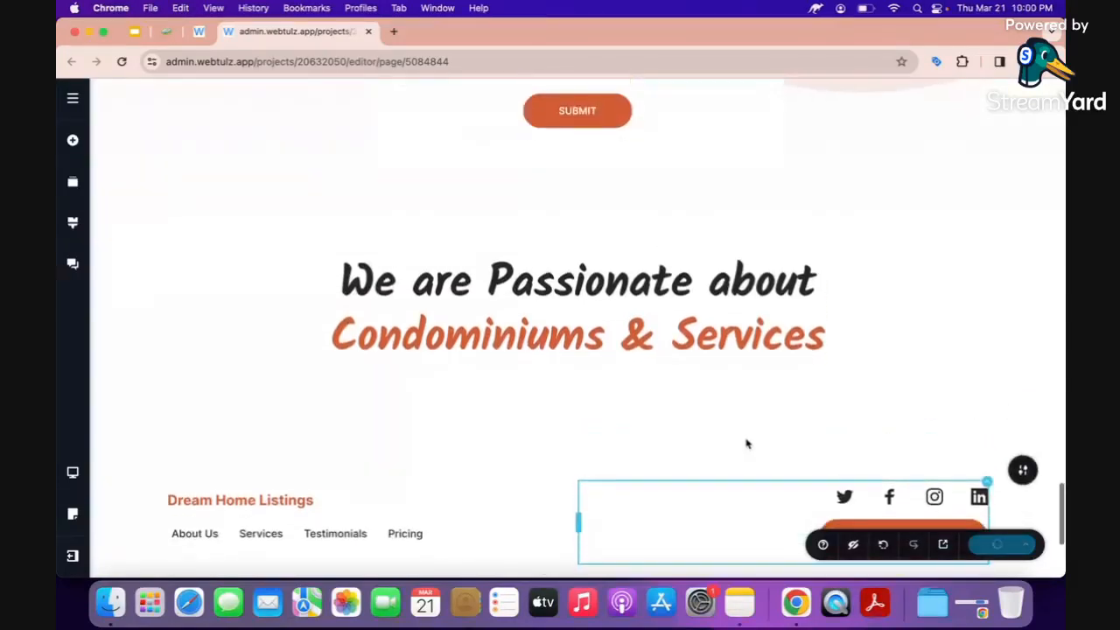
{"action": "scroll", "coordinate": [747, 442], "scroll_direction": "up", "scroll_amount": 10}
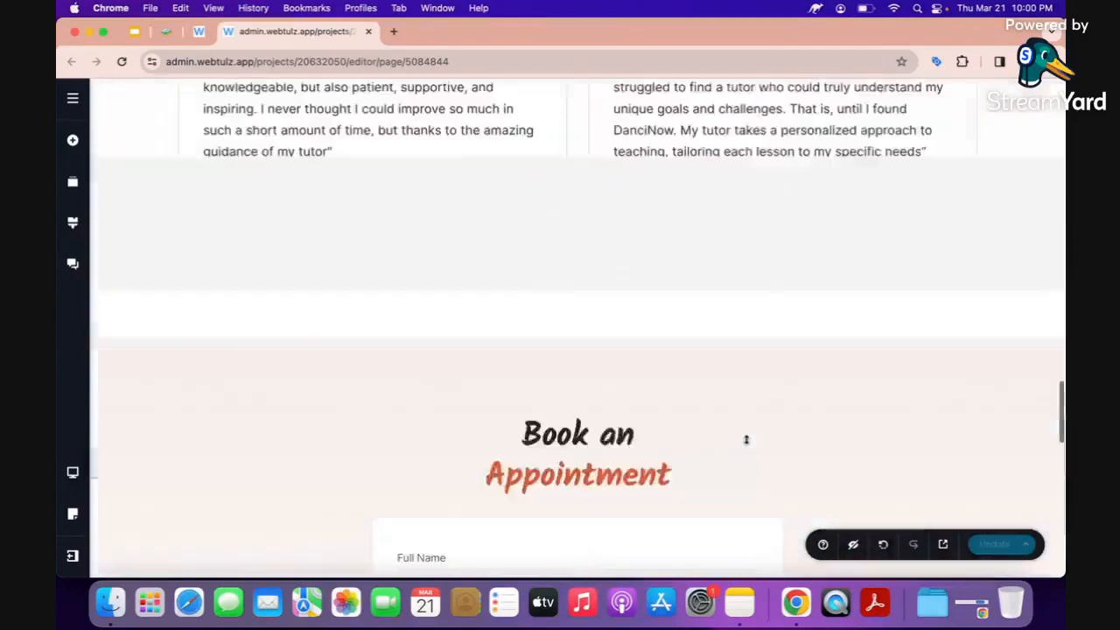
{"action": "scroll", "coordinate": [746, 440], "scroll_direction": "up", "scroll_amount": 5}
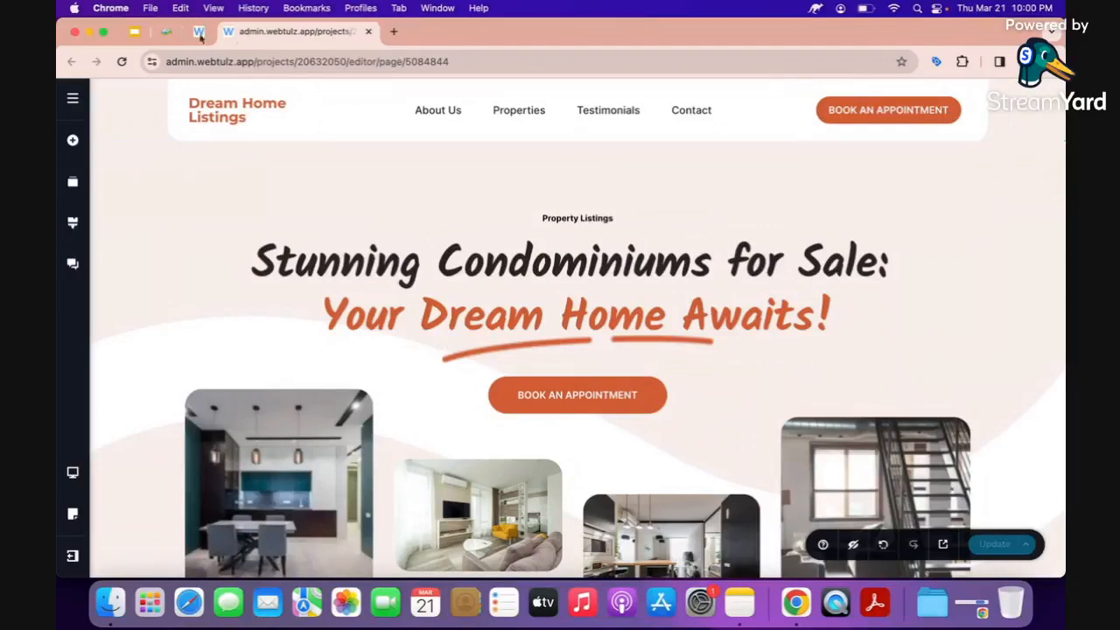
{"action": "left_click", "coordinate": [156, 34]}
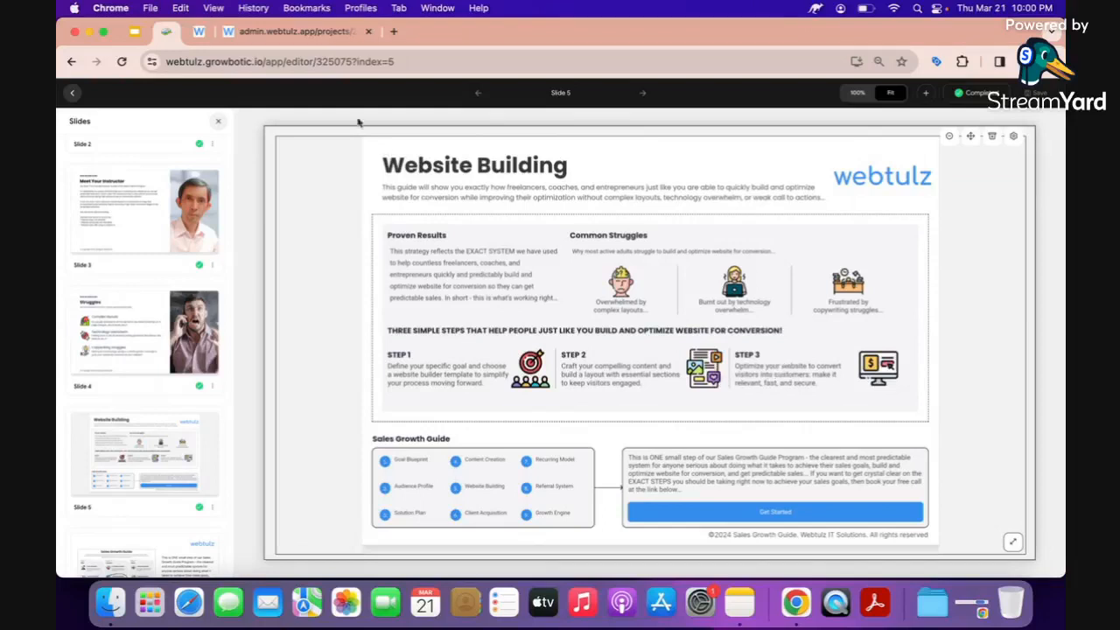
{"action": "left_click", "coordinate": [293, 31]}
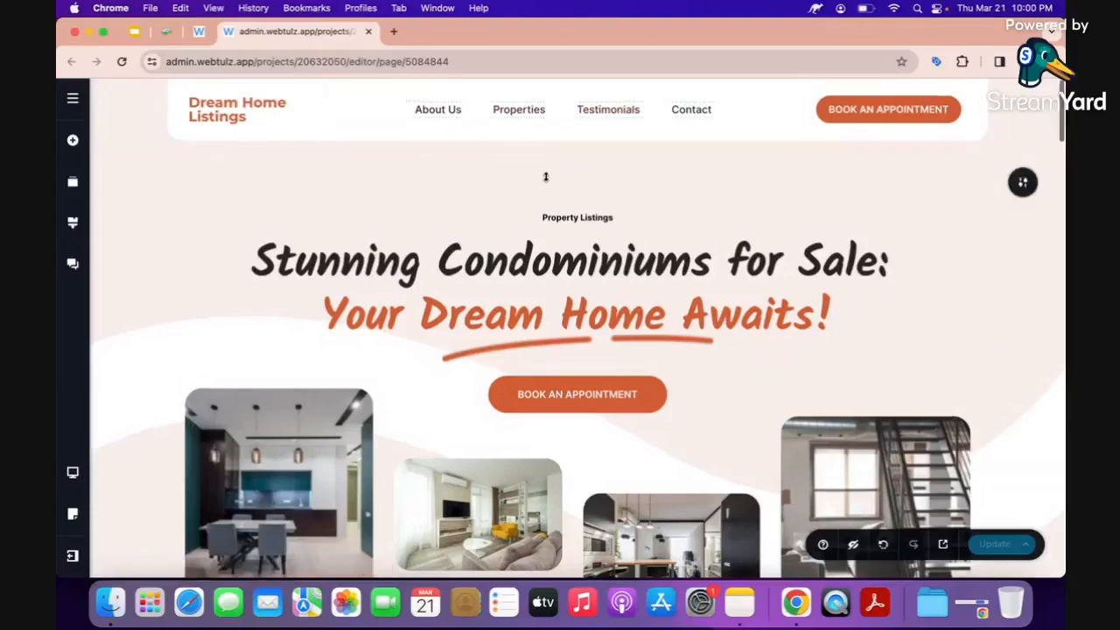
Link About Us and Properties to their page sections, naming the blocks 'about' and 'properties'.
{"action": "scroll", "coordinate": [546, 175], "scroll_direction": "down", "scroll_amount": 8}
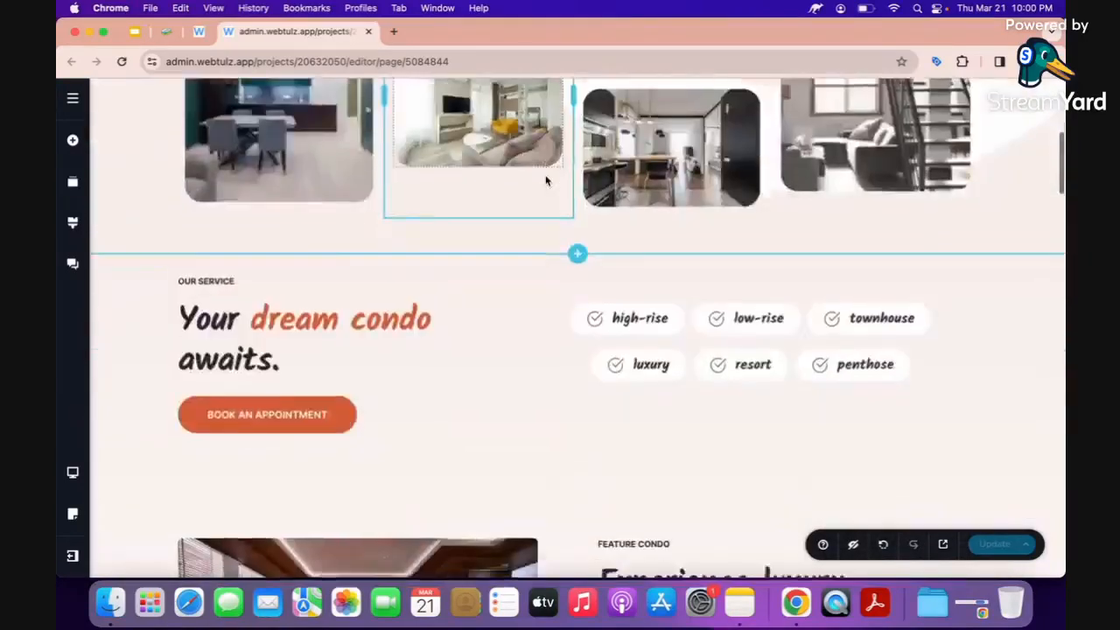
{"action": "scroll", "coordinate": [545, 181], "scroll_direction": "up", "scroll_amount": 10}
{"action": "left_click", "coordinate": [436, 112]}
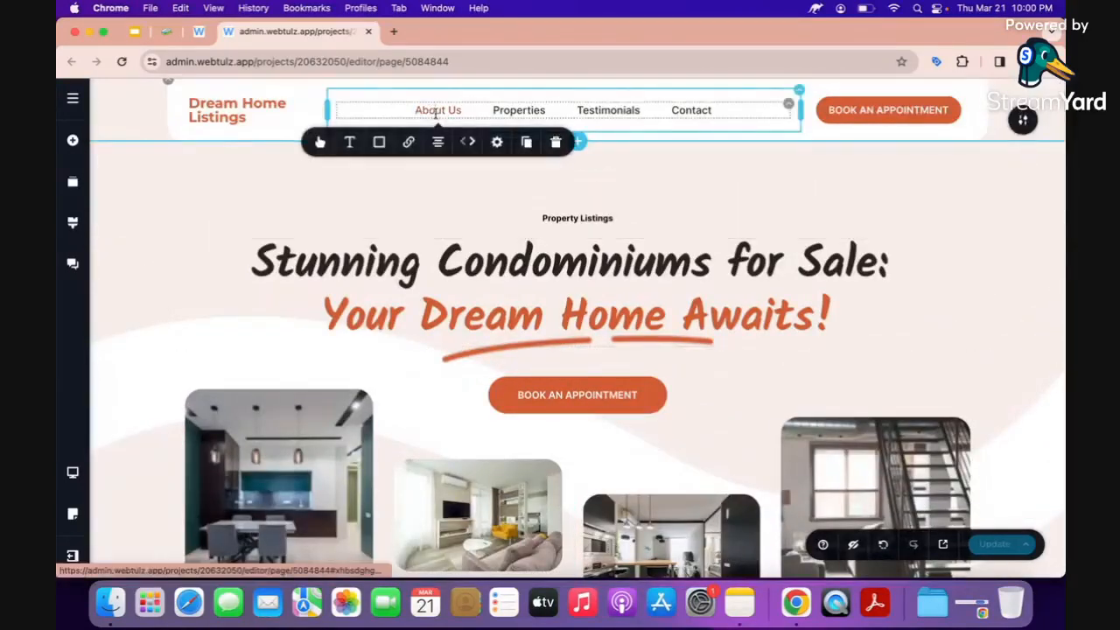
{"action": "left_click", "coordinate": [409, 142]}
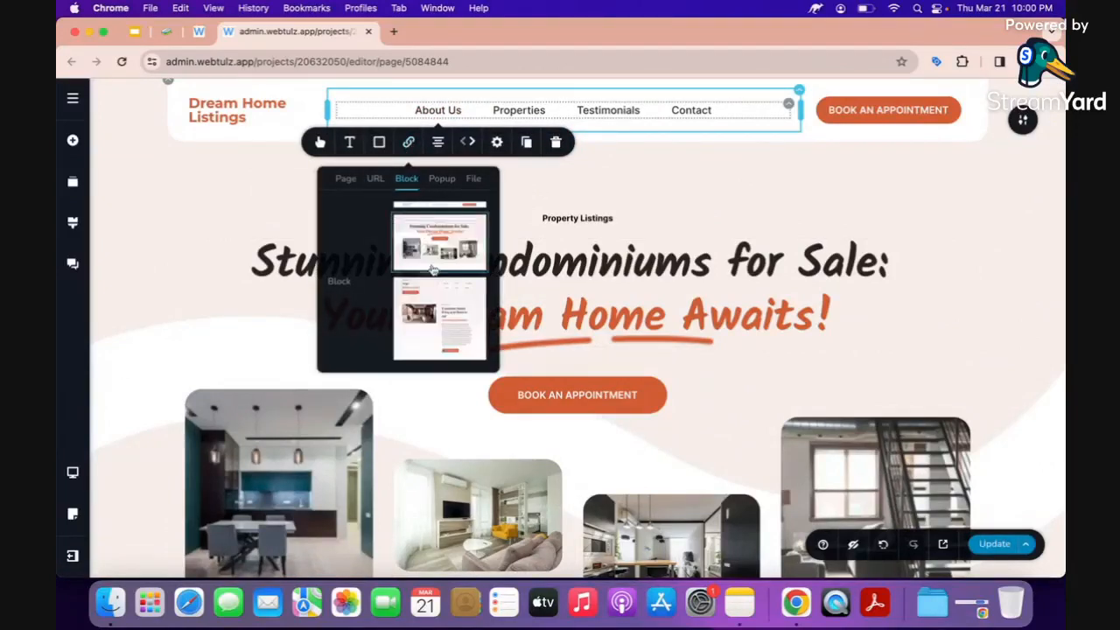
{"action": "scroll", "coordinate": [431, 262], "scroll_direction": "down", "scroll_amount": 5}
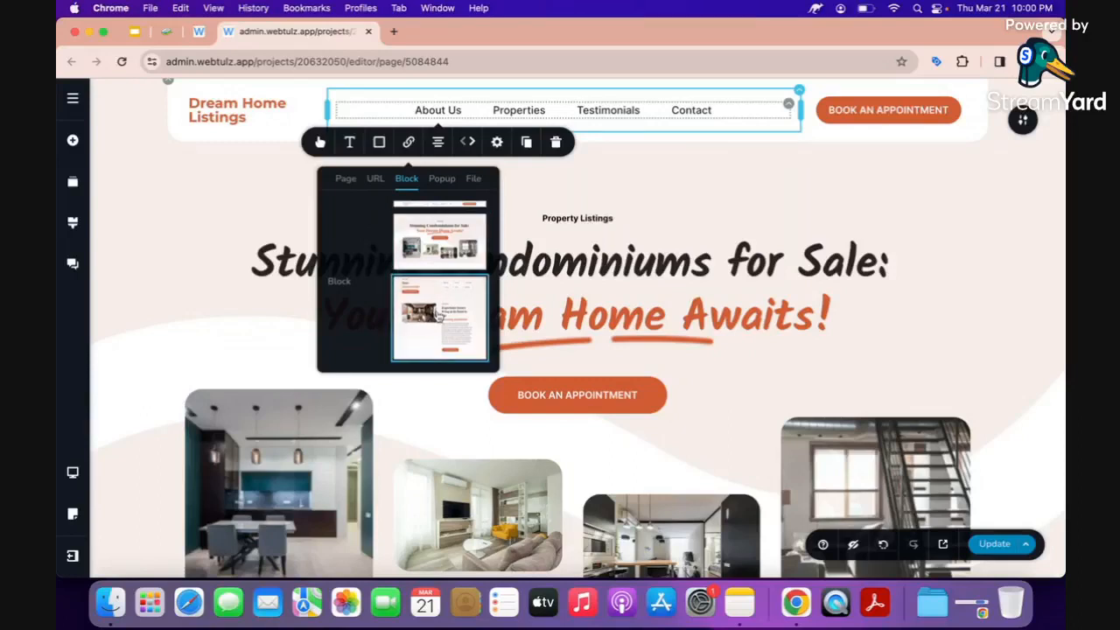
{"action": "left_click", "coordinate": [436, 242]}
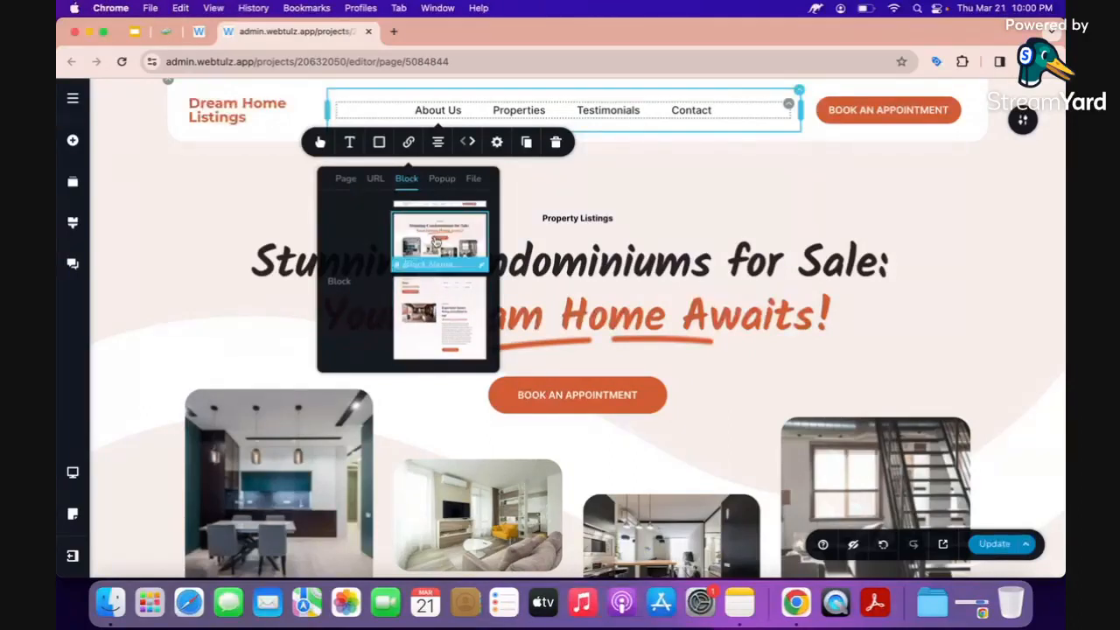
{"action": "type", "text": "about"}
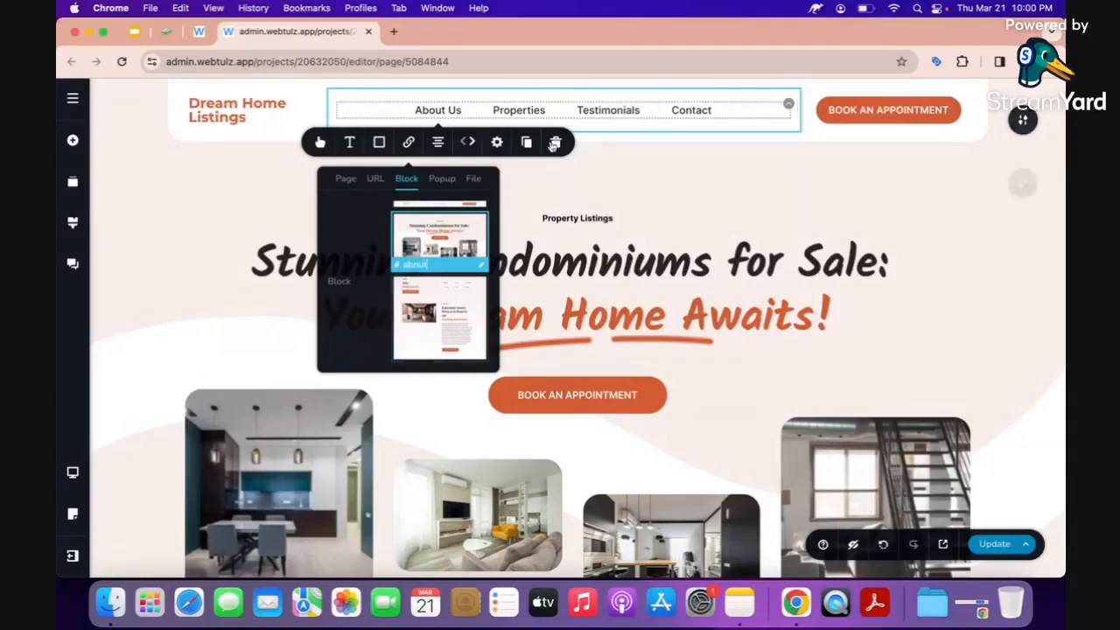
{"action": "left_click", "coordinate": [522, 109]}
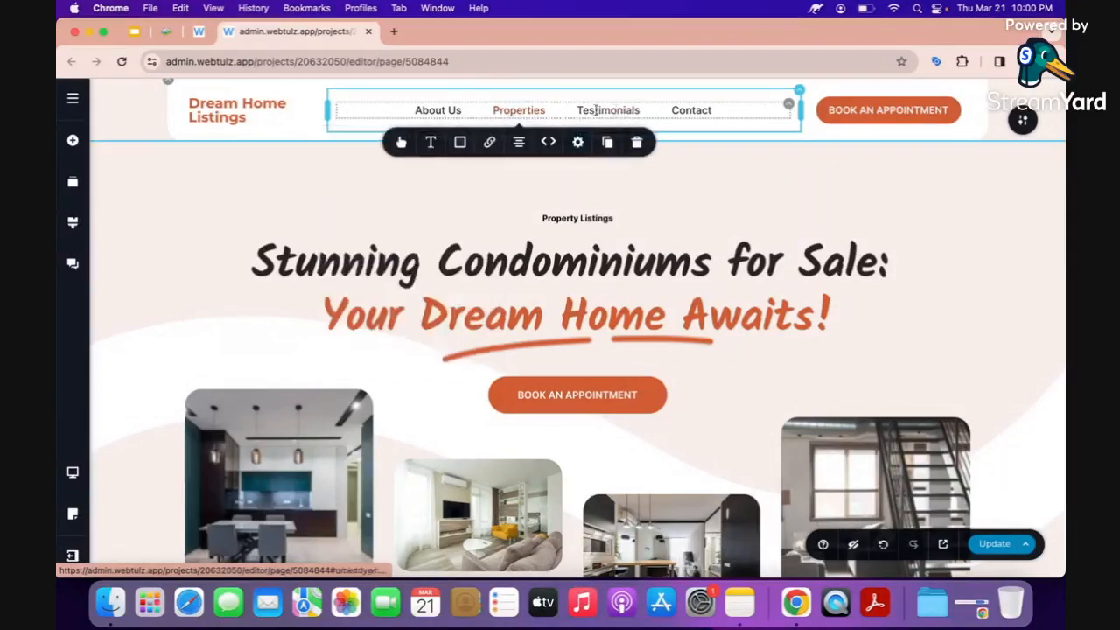
{"action": "left_click", "coordinate": [487, 144]}
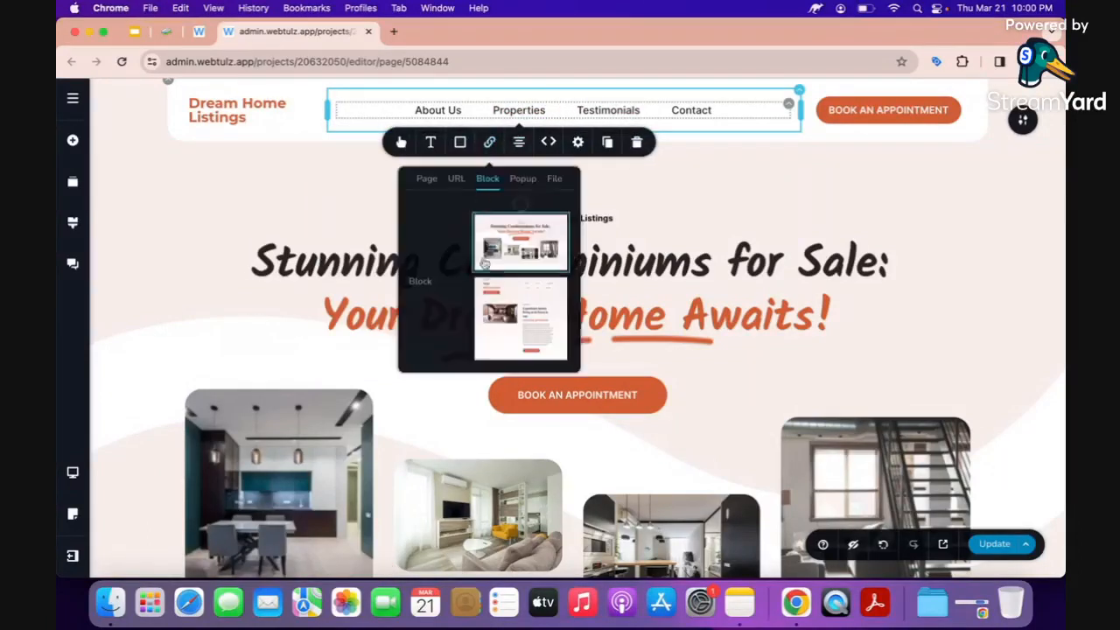
{"action": "left_click", "coordinate": [517, 298]}
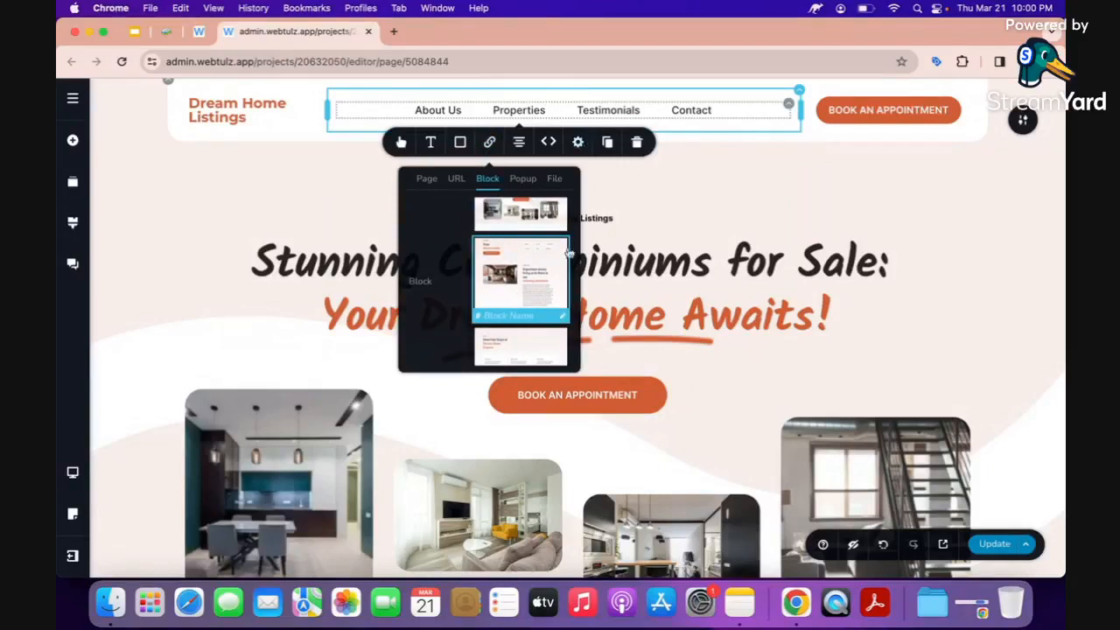
{"action": "type", "text": "properties"}
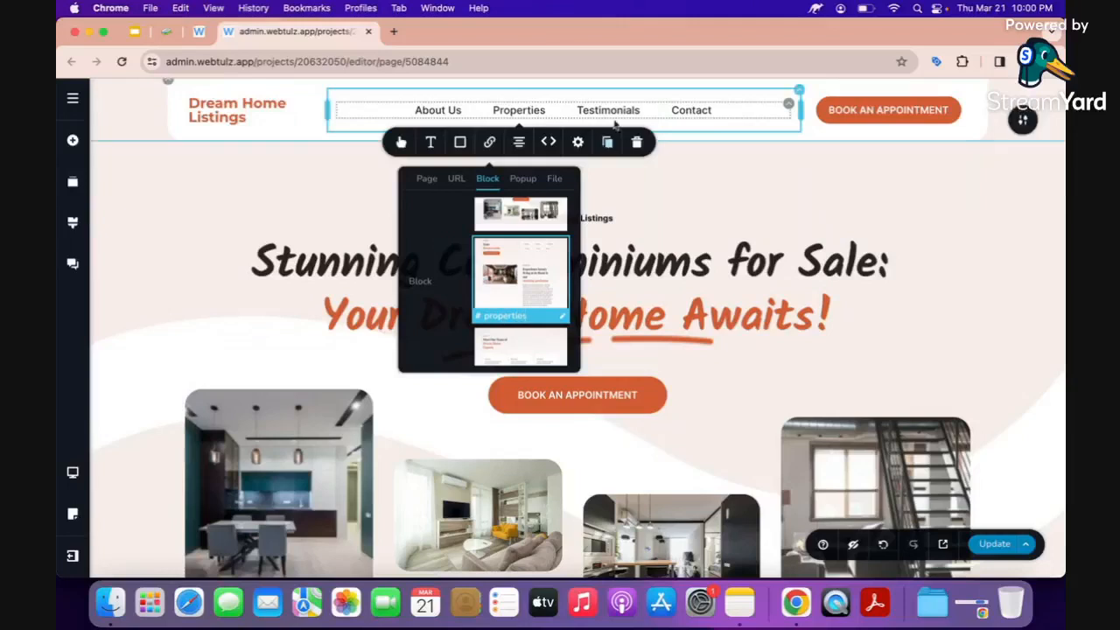
Link Testimonials to its section and Contact to the appointment form section.
{"action": "left_click", "coordinate": [607, 110]}
{"action": "left_click", "coordinate": [577, 147]}
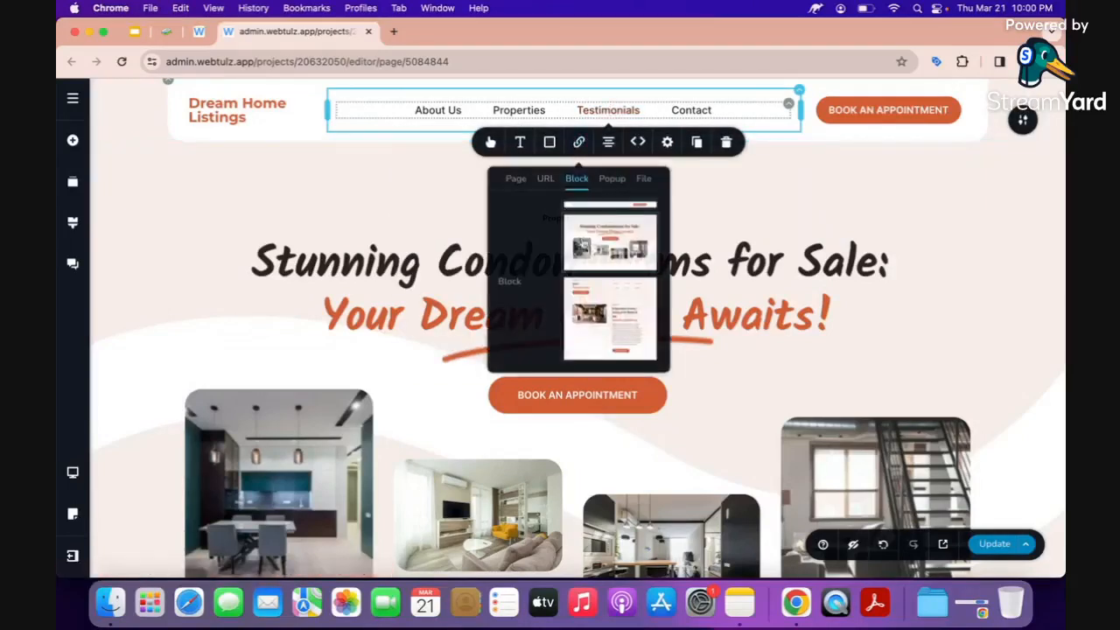
{"action": "scroll", "coordinate": [601, 295], "scroll_direction": "up", "scroll_amount": 1}
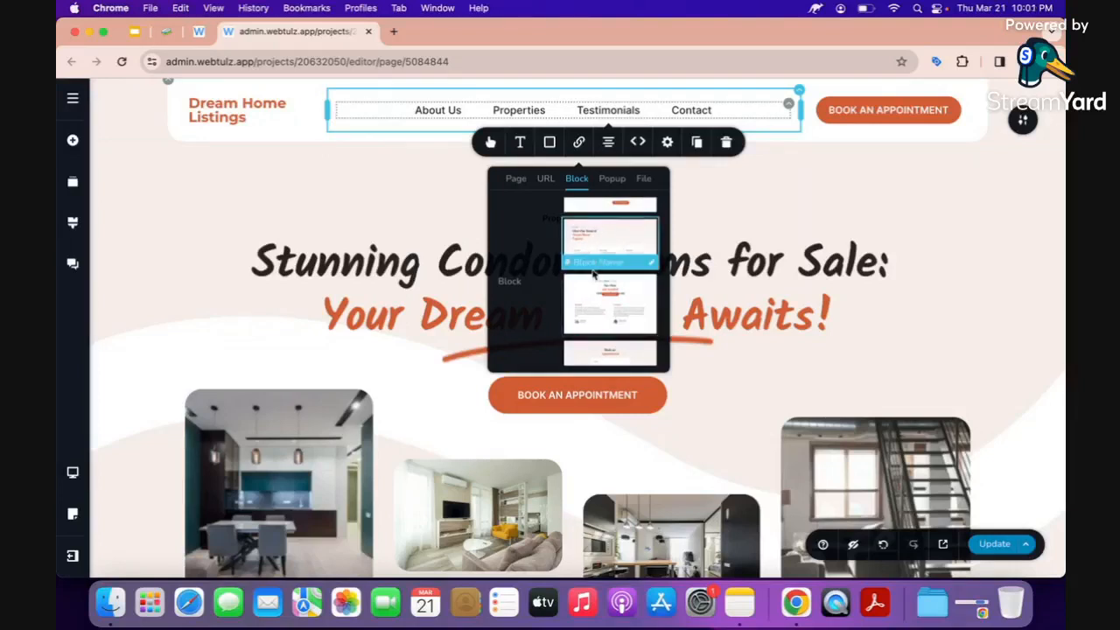
{"action": "left_click", "coordinate": [589, 259]}
{"action": "type", "text": "1st"}
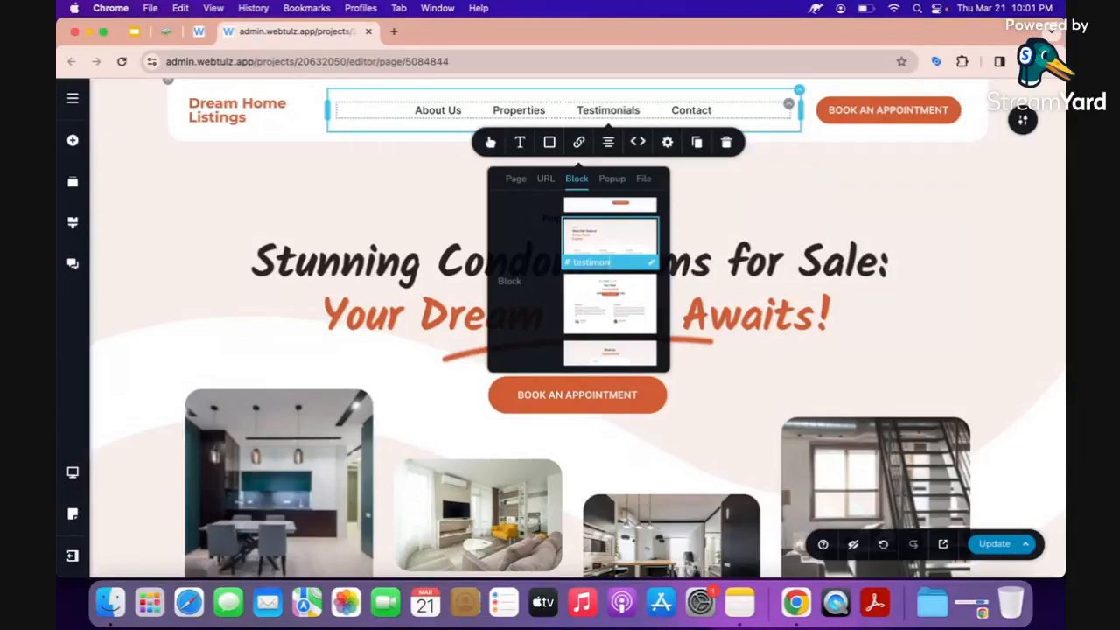
{"action": "left_click", "coordinate": [680, 111]}
{"action": "left_click", "coordinate": [662, 142]}
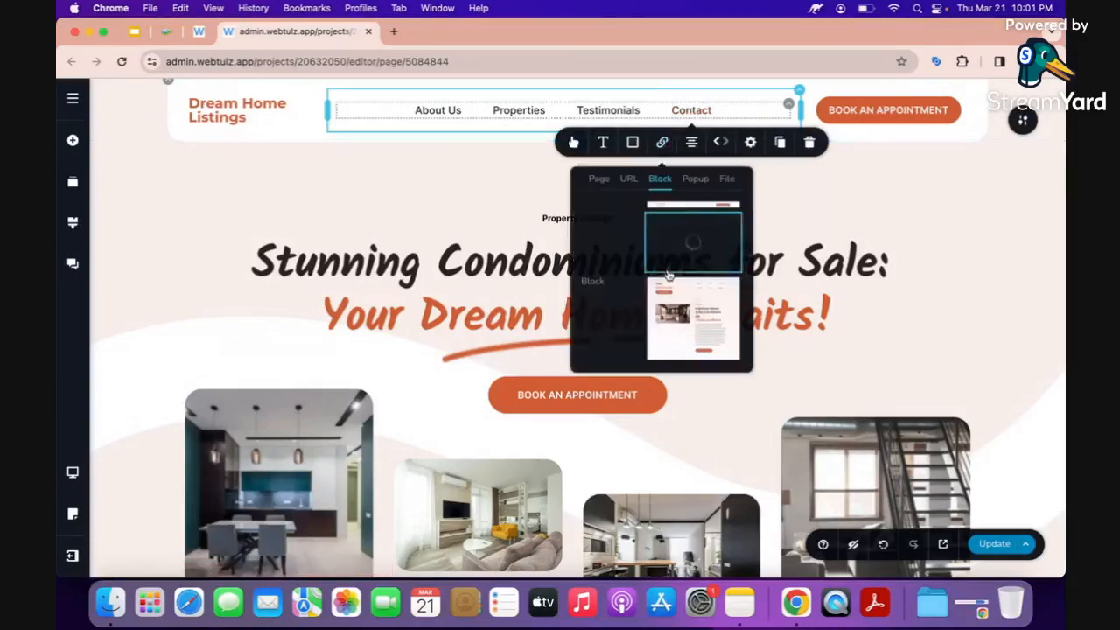
{"action": "left_click", "coordinate": [654, 356]}
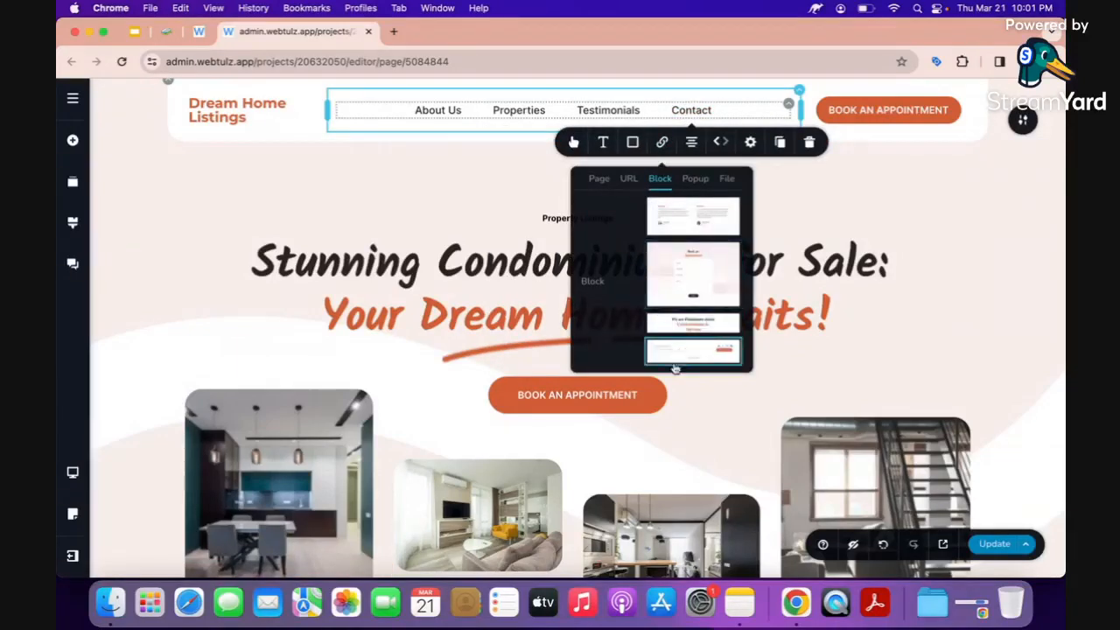
{"action": "left_click", "coordinate": [686, 330]}
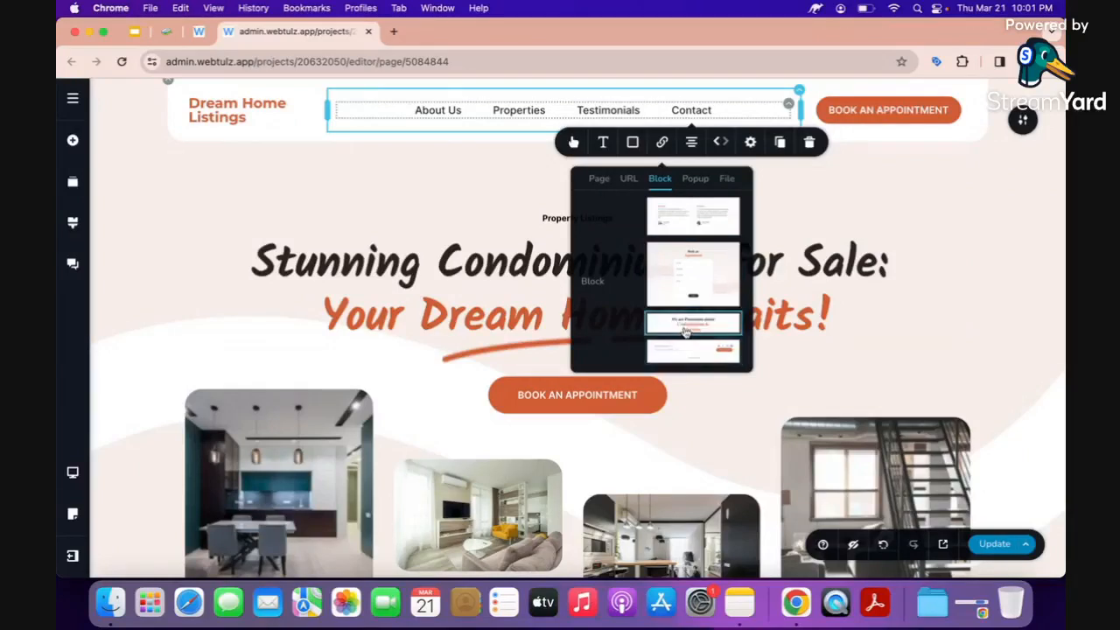
{"action": "left_click", "coordinate": [687, 281]}
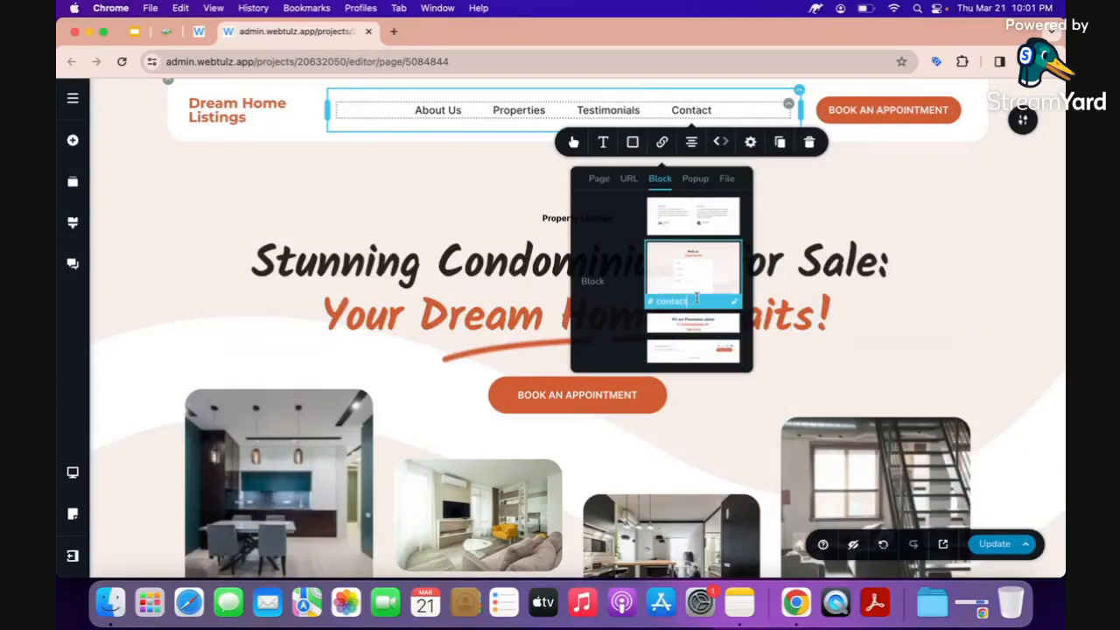
{"action": "left_click", "coordinate": [866, 110]}
Point the BOOK AN APPOINTMENT button to the m.me Messenger link, opening in a new tab, and save.
{"action": "left_click", "coordinate": [873, 148]}
{"action": "left_click", "coordinate": [884, 212]}
{"action": "type", "text": "https://"}
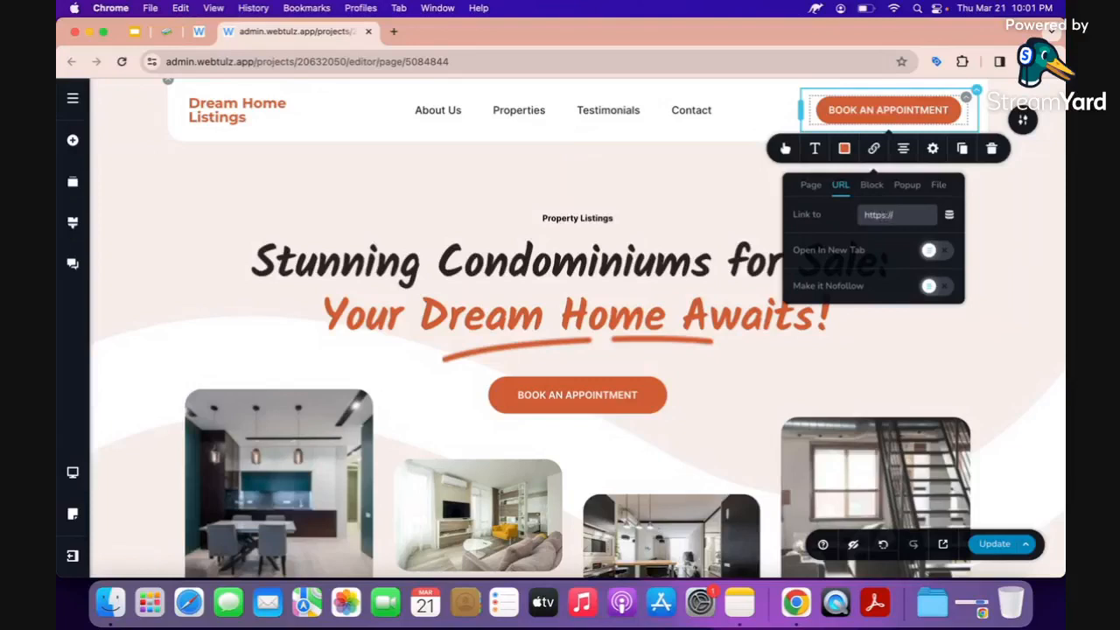
{"action": "key", "text": "super+a"}
{"action": "type", "text": "t"}
{"action": "key", "text": "super+a"}
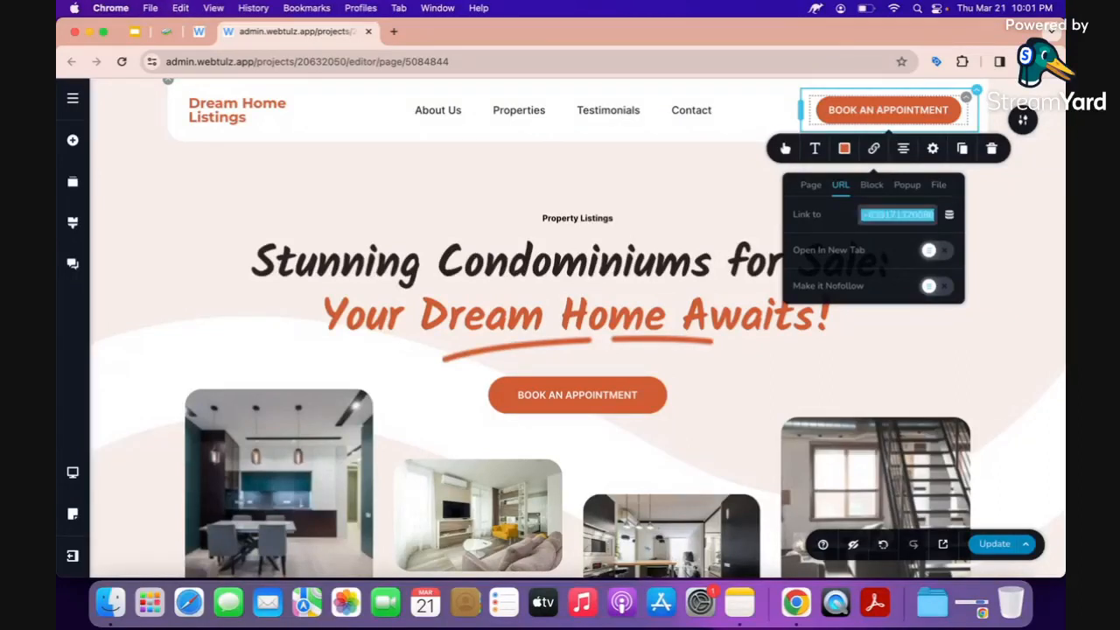
{"action": "type", "text": "https://m.me"}
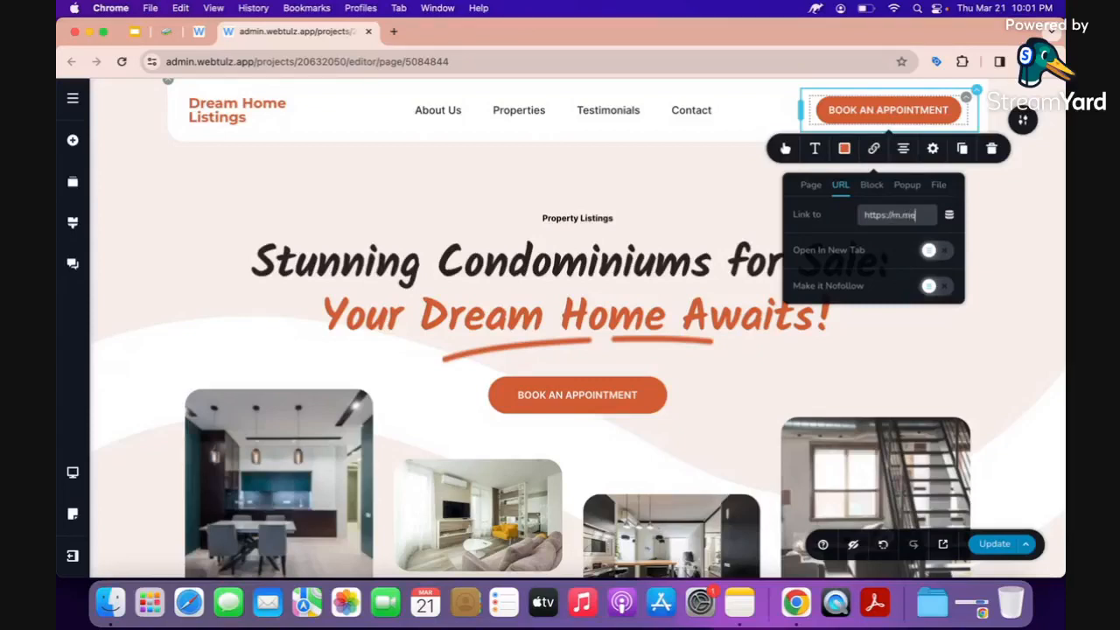
{"action": "type", "text": "/website"}
{"action": "key", "text": "BackSpace"}
{"action": "key", "text": "BackSpace"}
{"action": "key", "text": "BackSpace"}
{"action": "key", "text": "BackSpace"}
{"action": "type", "text": "tulz"}
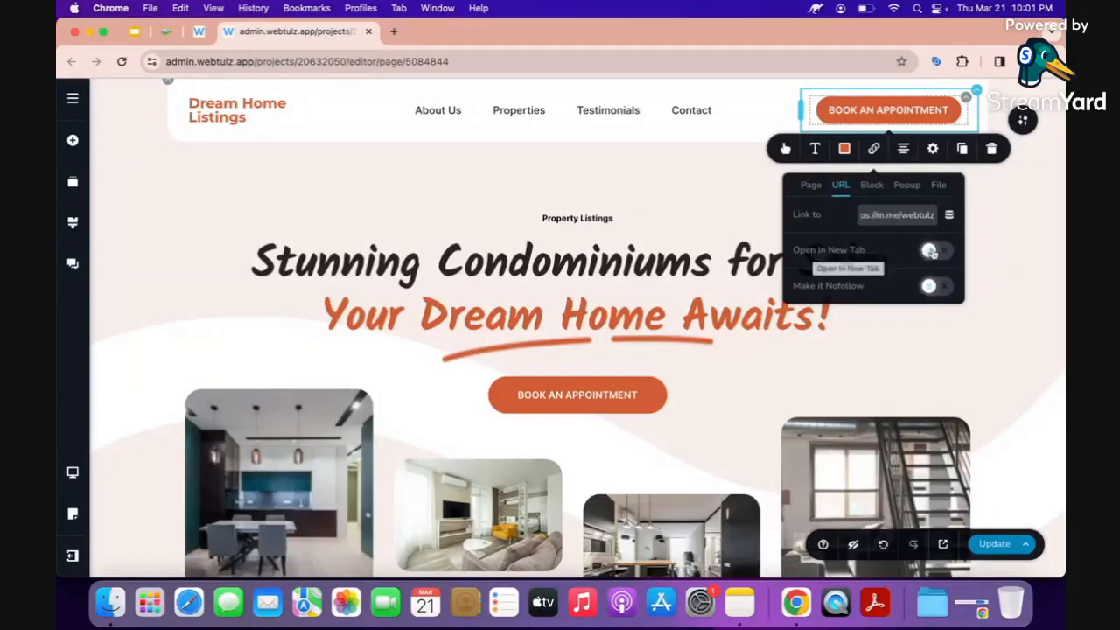
{"action": "left_click", "coordinate": [931, 252]}
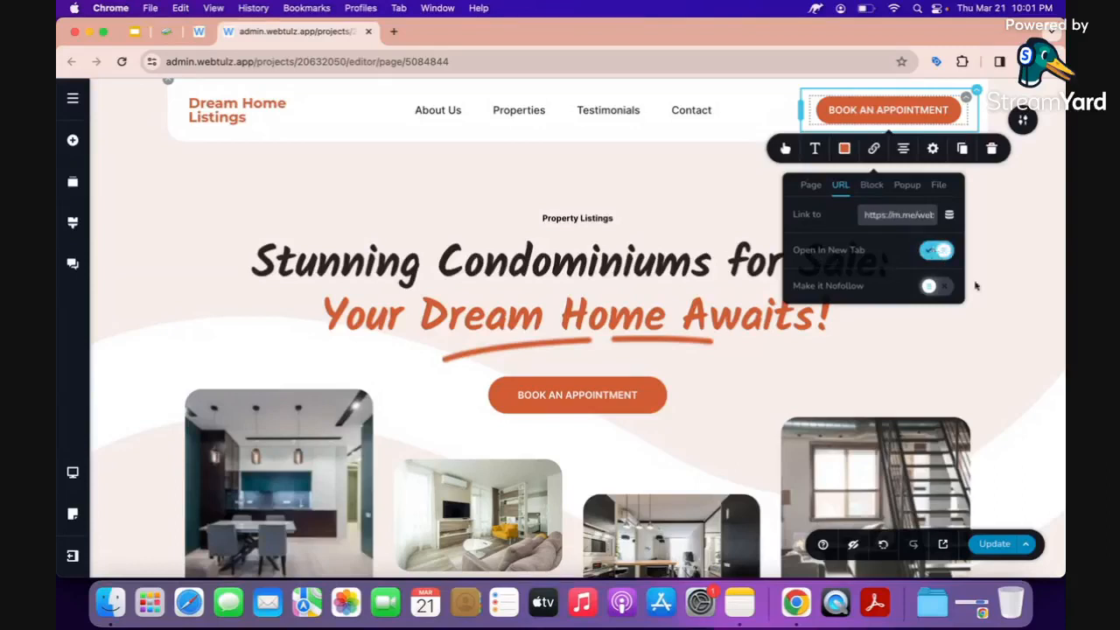
{"action": "left_click", "coordinate": [993, 544]}
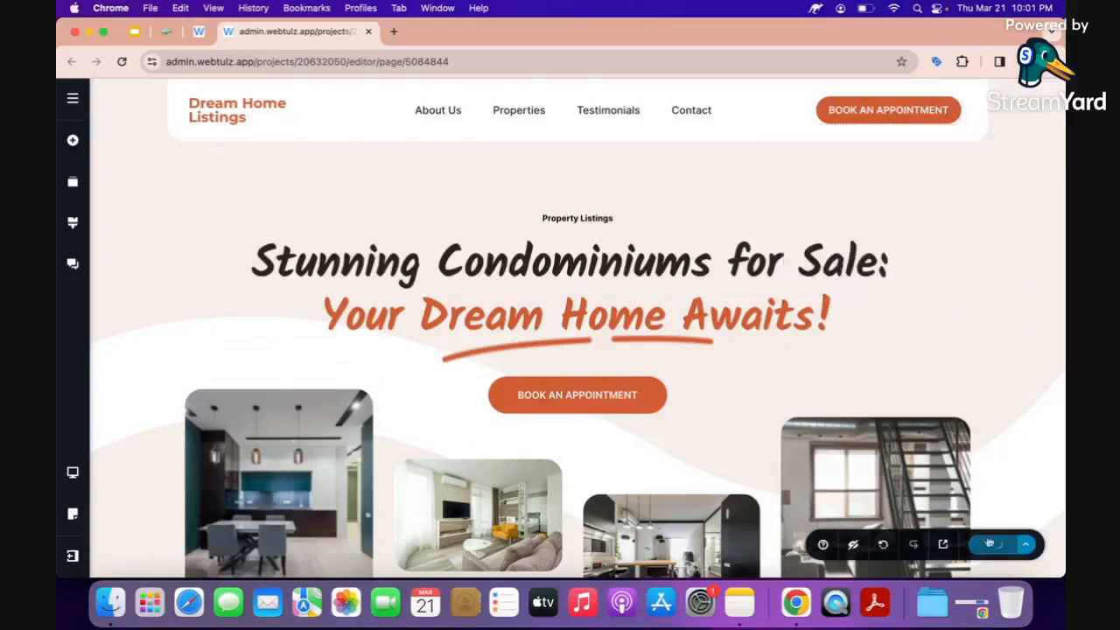
Scroll down through the saved page and back up to review it.
{"action": "scroll", "coordinate": [851, 304], "scroll_direction": "down", "scroll_amount": 4}
{"action": "scroll", "coordinate": [851, 304], "scroll_direction": "down", "scroll_amount": 10}
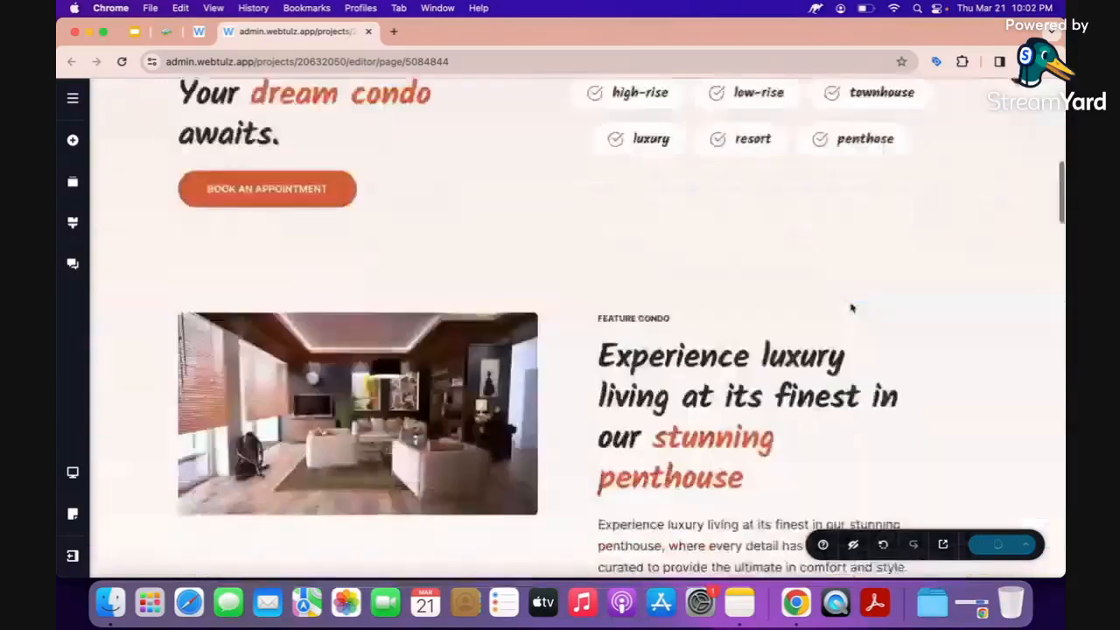
{"action": "scroll", "coordinate": [851, 307], "scroll_direction": "up", "scroll_amount": 15}
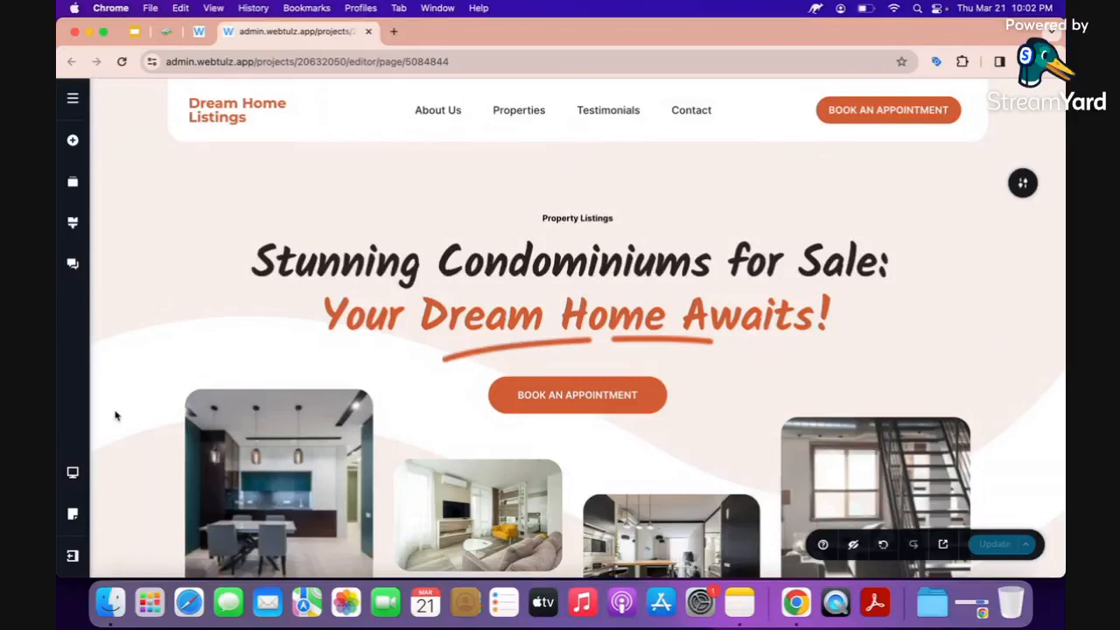
In tablet preview, widen the logo and the navigation menu and adjust the header's top padding.
{"action": "left_click", "coordinate": [73, 473]}
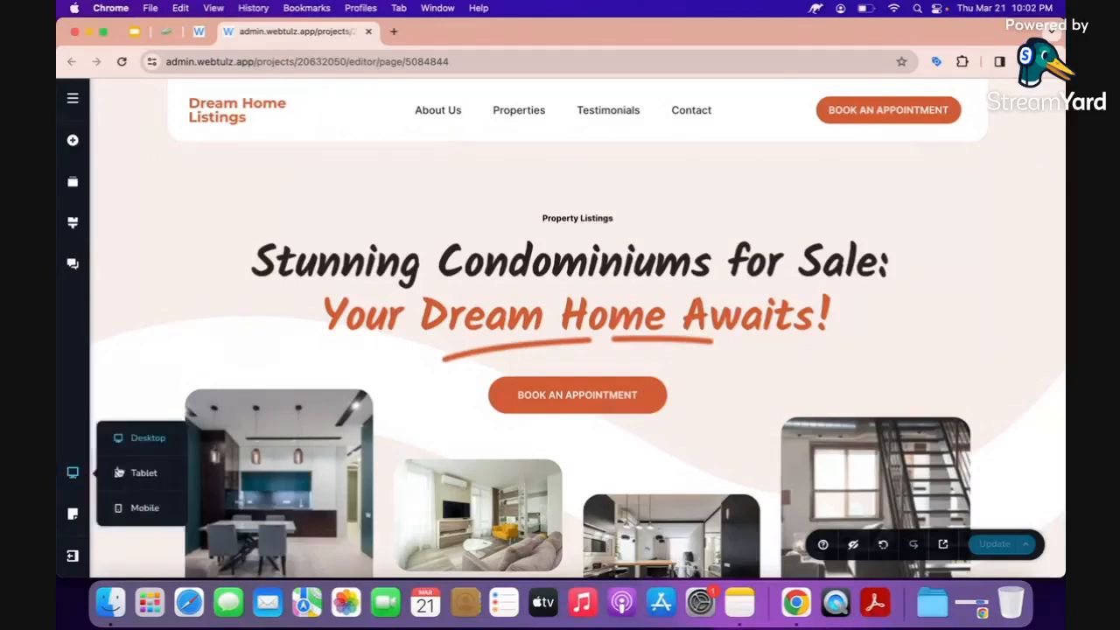
{"action": "left_click", "coordinate": [143, 472]}
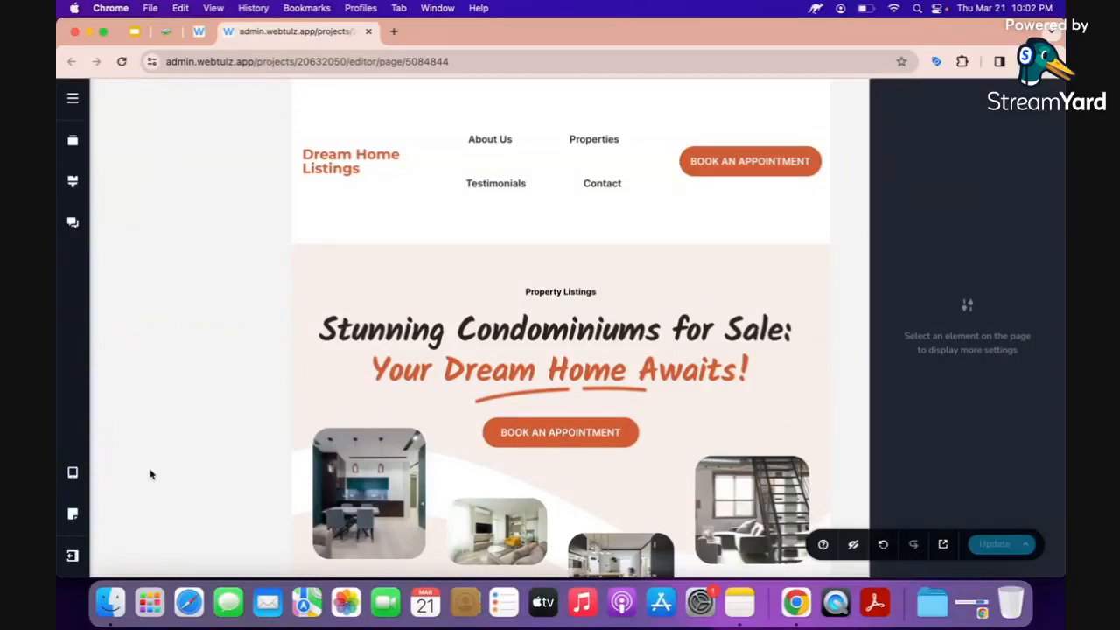
{"action": "left_click", "coordinate": [399, 162]}
{"action": "left_click_drag", "start_coordinate": [407, 161], "coordinate": [421, 160]}
{"action": "left_click", "coordinate": [575, 168]}
{"action": "left_click_drag", "start_coordinate": [696, 162], "coordinate": [839, 186]}
{"action": "left_click", "coordinate": [746, 187]}
{"action": "mouse_move", "coordinate": [374, 92]}
{"action": "left_mouse_down"}
{"action": "mouse_move", "coordinate": [369, 49]}
{"action": "mouse_move", "coordinate": [372, 82]}
{"action": "left_mouse_up"}
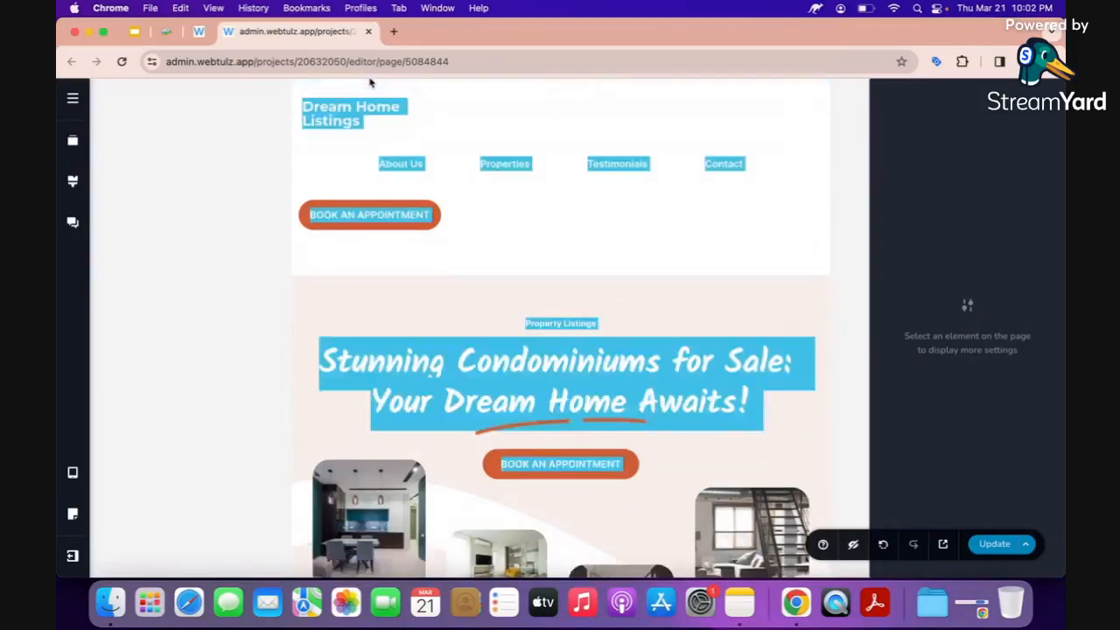
Reduce the logo's bottom padding to 15px, then centre the logo text and menu links.
{"action": "left_click", "coordinate": [357, 110]}
{"action": "left_click_drag", "start_coordinate": [412, 249], "coordinate": [414, 210]}
{"action": "left_click", "coordinate": [399, 165]}
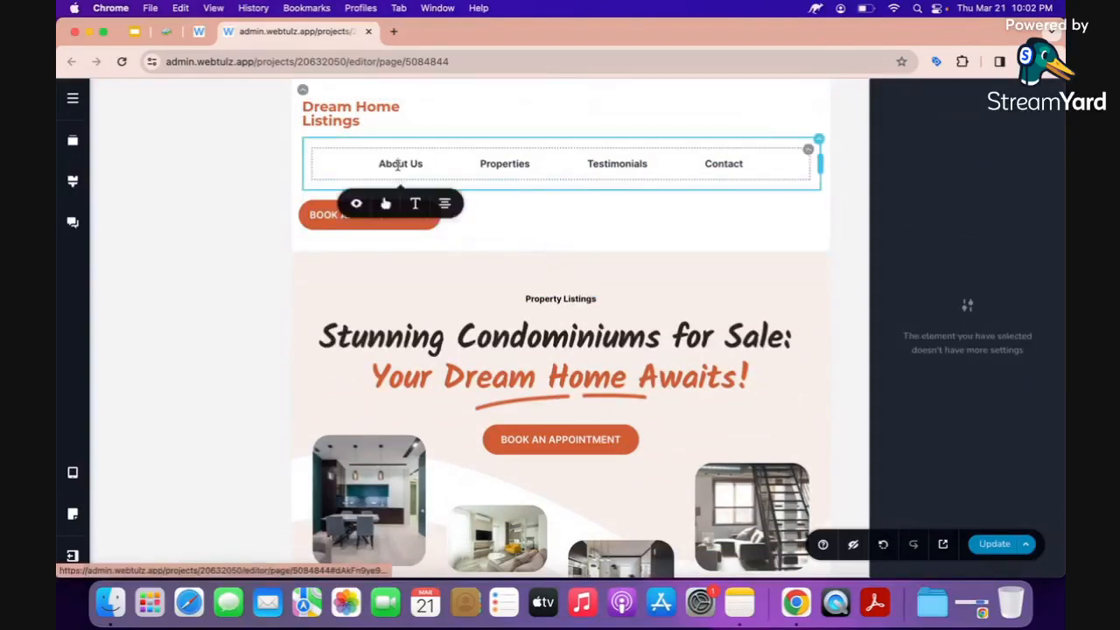
{"action": "left_click", "coordinate": [444, 197]}
{"action": "left_click", "coordinate": [444, 198]}
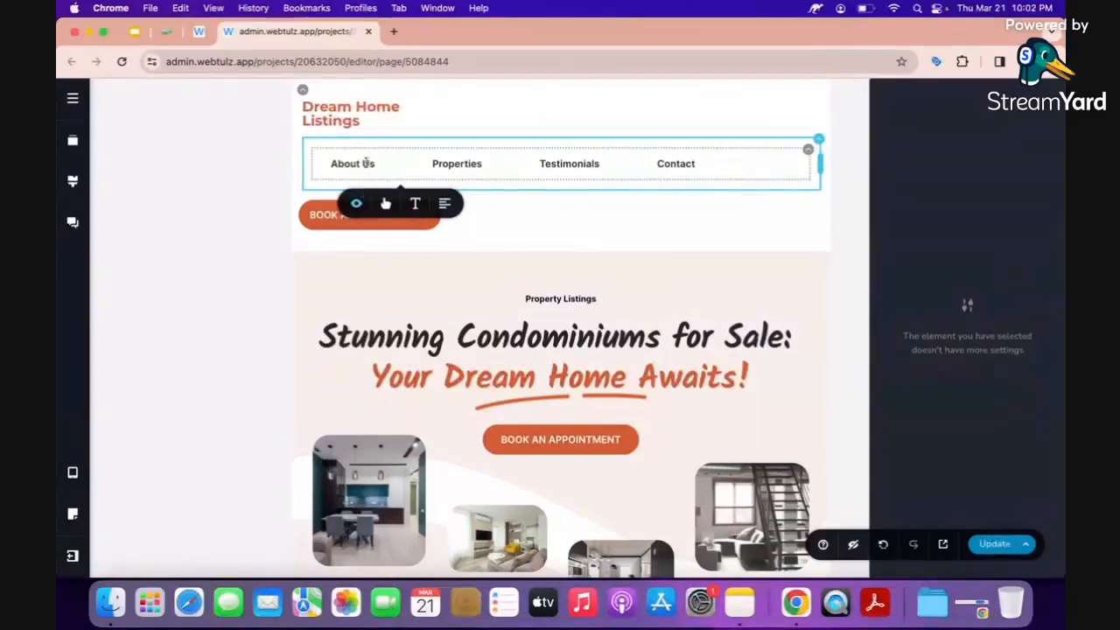
{"action": "left_click", "coordinate": [359, 118]}
{"action": "left_click_drag", "start_coordinate": [424, 114], "coordinate": [825, 118]}
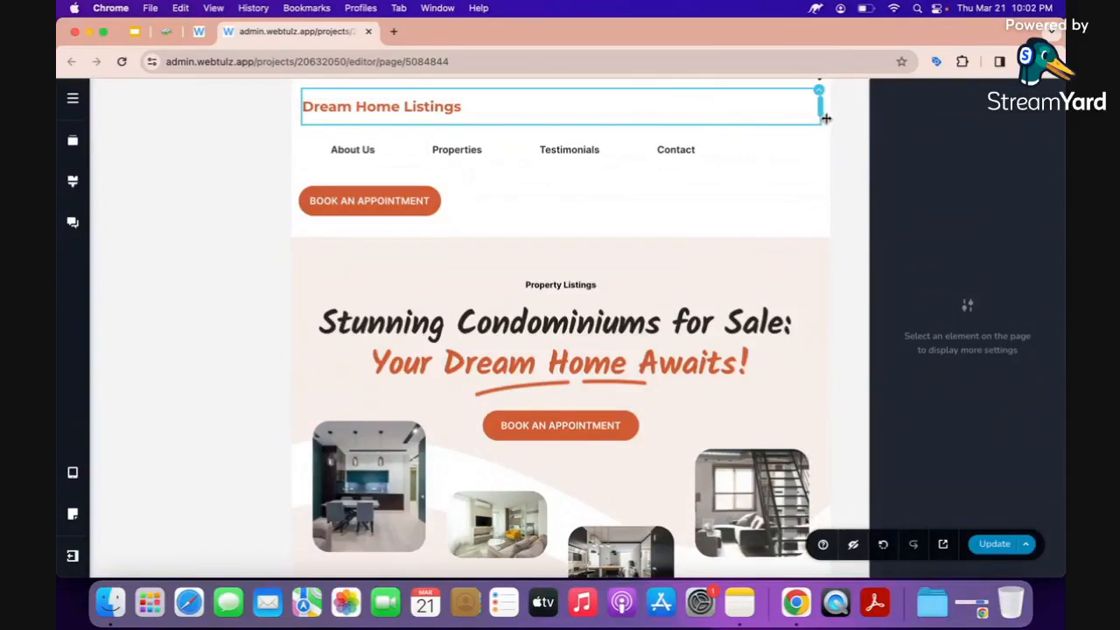
{"action": "left_click", "coordinate": [420, 104]}
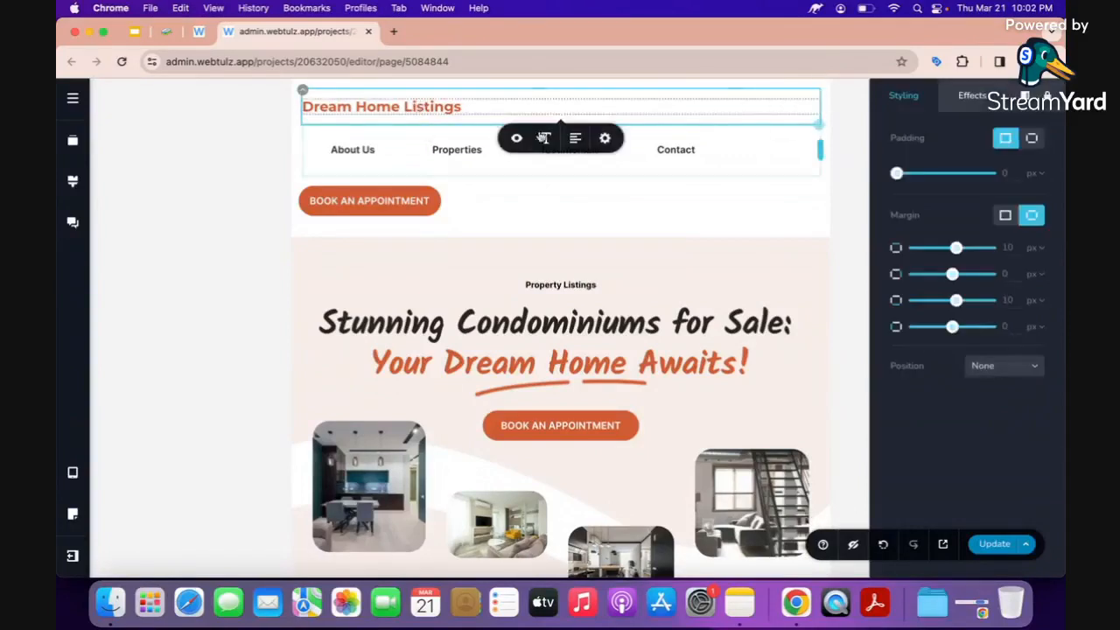
{"action": "left_click", "coordinate": [575, 140]}
{"action": "left_click", "coordinate": [433, 147]}
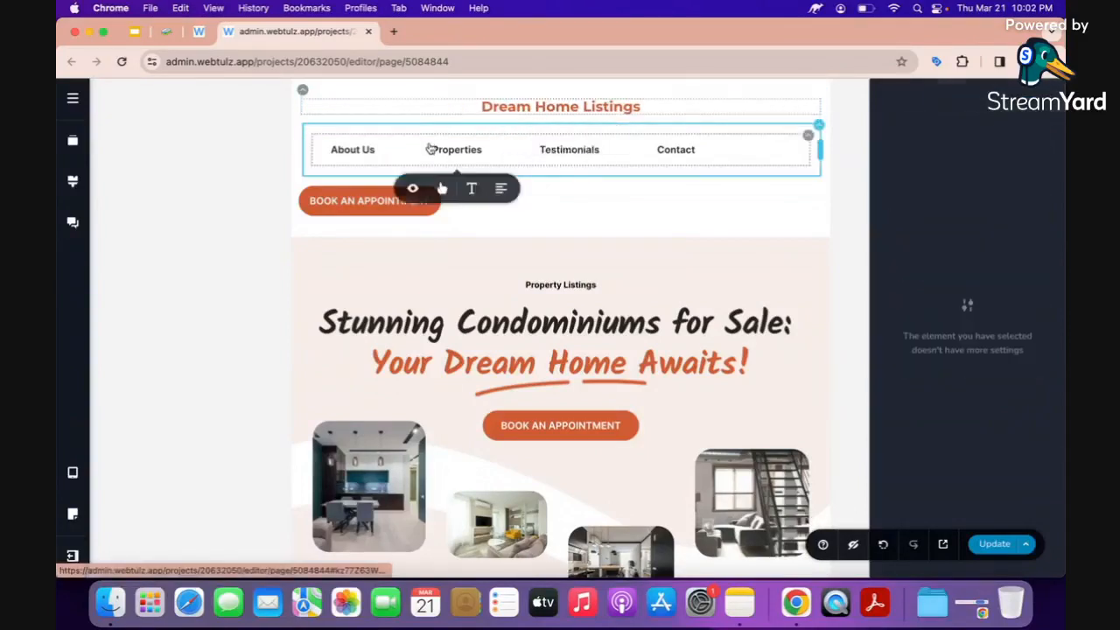
{"action": "left_click", "coordinate": [502, 190]}
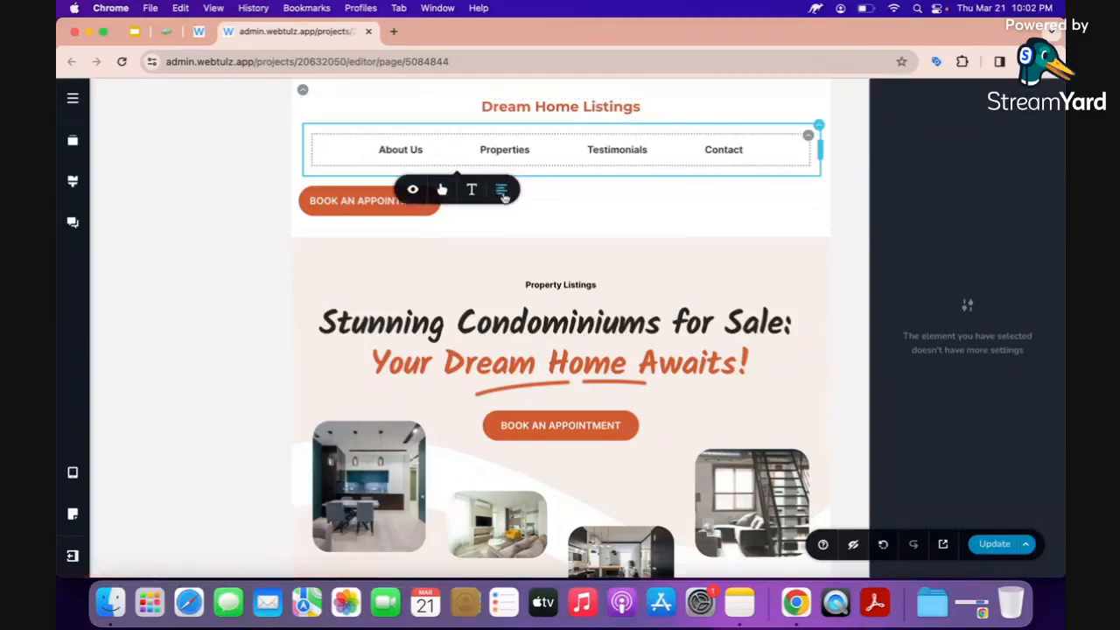
Widen the Book an Appointment button's container so it centres, and save the layout.
{"action": "left_click", "coordinate": [359, 202]}
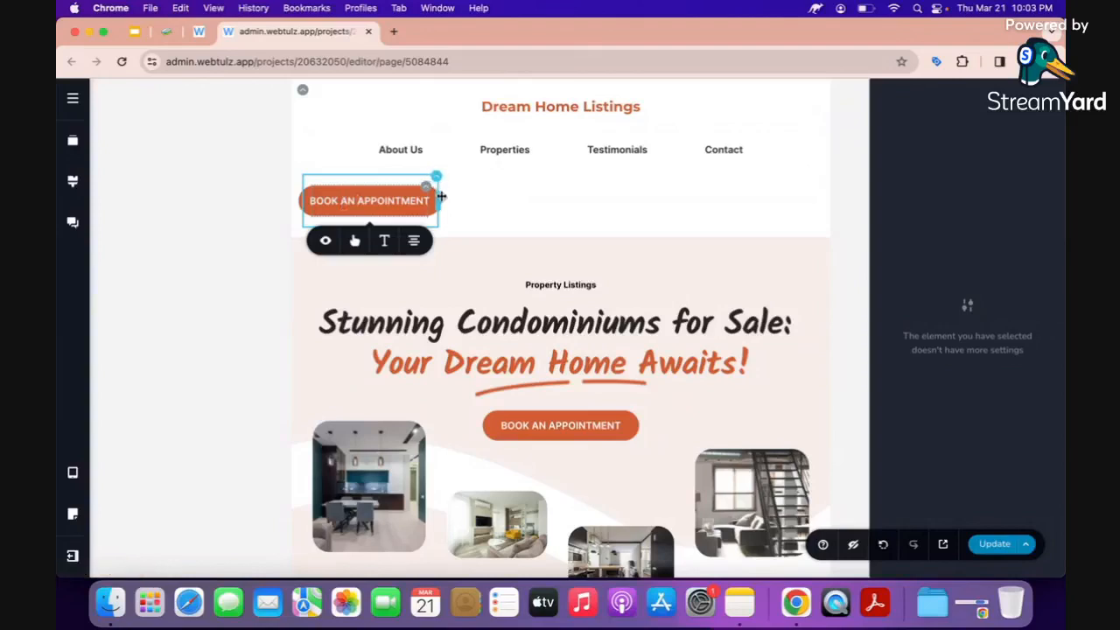
{"action": "left_click_drag", "start_coordinate": [440, 196], "coordinate": [822, 198]}
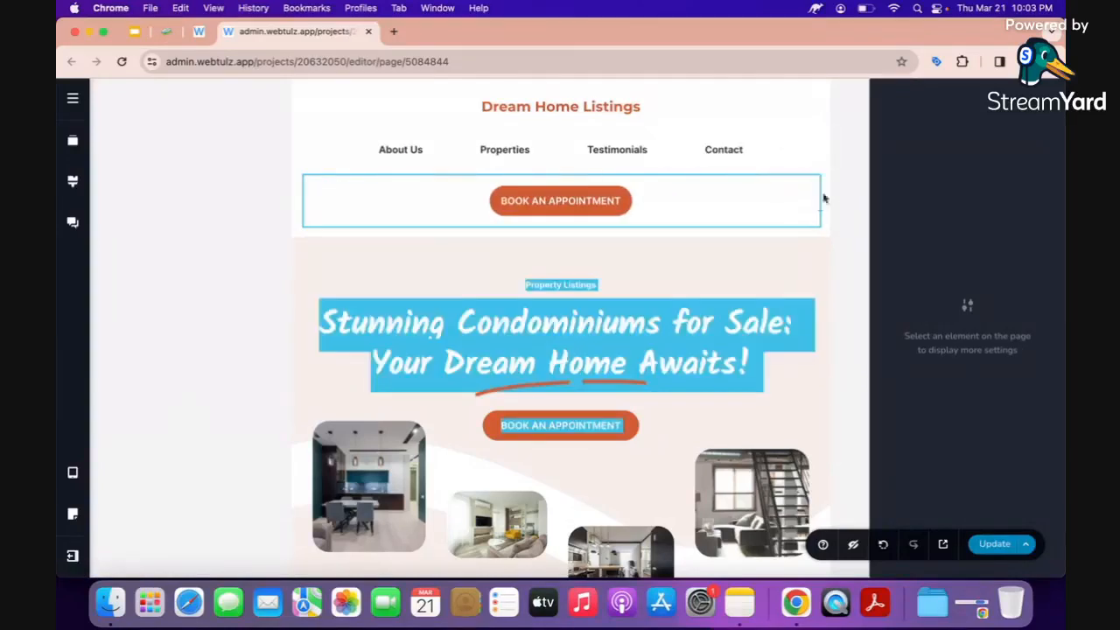
{"action": "left_click", "coordinate": [989, 544]}
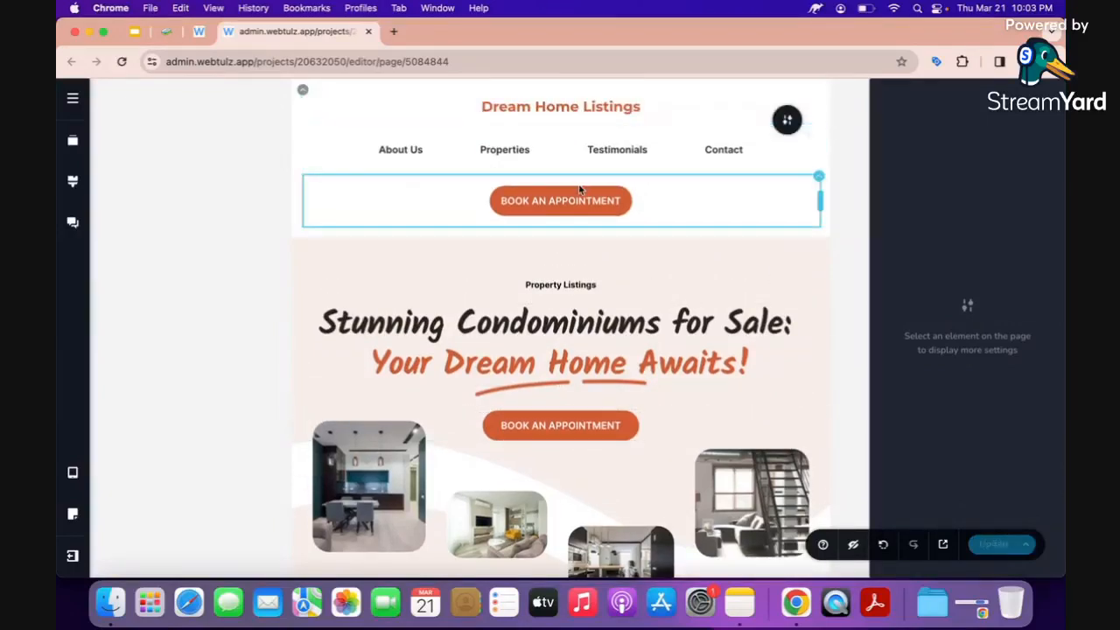
Scroll down to the tutors section and inspect the tutor card container's size settings.
{"action": "scroll", "coordinate": [580, 190], "scroll_direction": "down", "scroll_amount": 2}
{"action": "scroll", "coordinate": [580, 190], "scroll_direction": "down", "scroll_amount": 10}
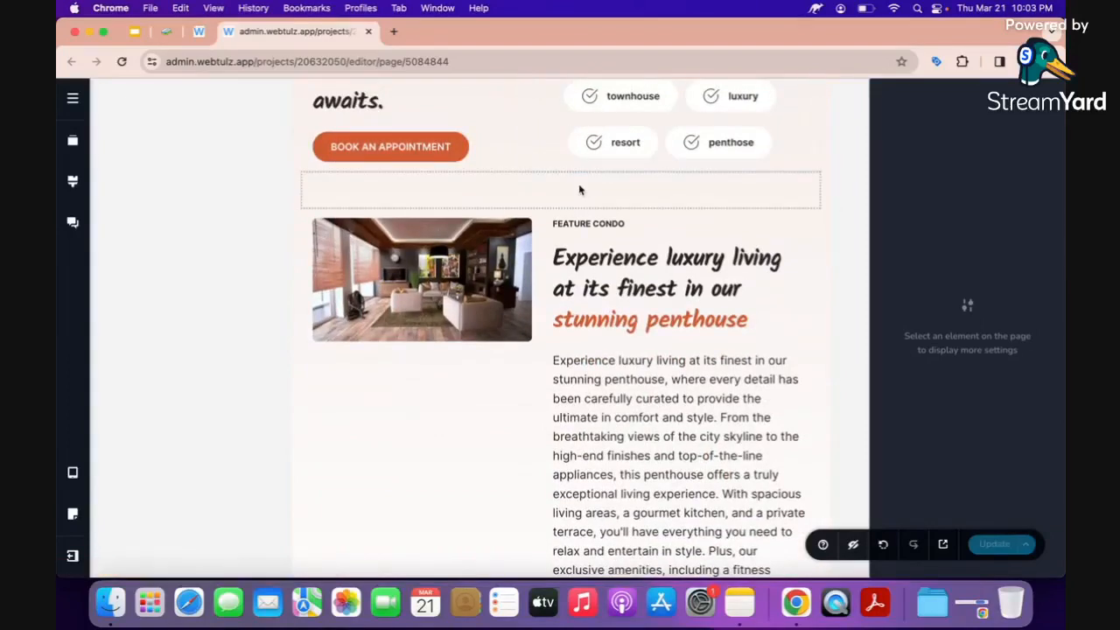
{"action": "scroll", "coordinate": [579, 189], "scroll_direction": "down", "scroll_amount": 20}
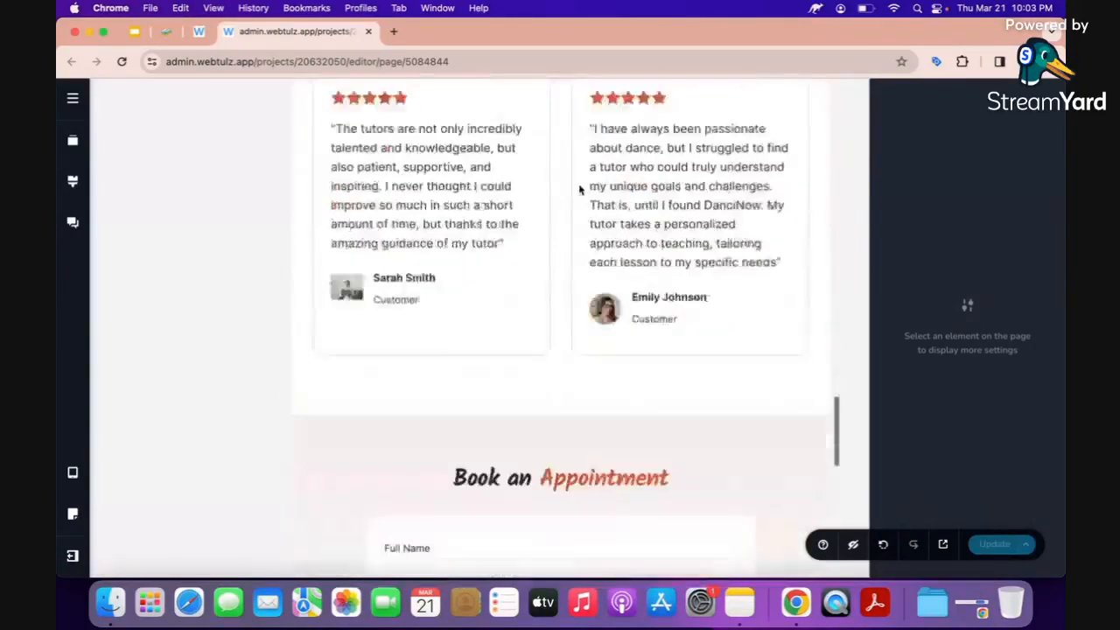
{"action": "scroll", "coordinate": [579, 190], "scroll_direction": "down", "scroll_amount": 5}
{"action": "scroll", "coordinate": [579, 190], "scroll_direction": "up", "scroll_amount": 18}
{"action": "scroll", "coordinate": [579, 190], "scroll_direction": "down", "scroll_amount": 1}
{"action": "scroll", "coordinate": [579, 189], "scroll_direction": "down", "scroll_amount": 1}
{"action": "left_click", "coordinate": [73, 474]}
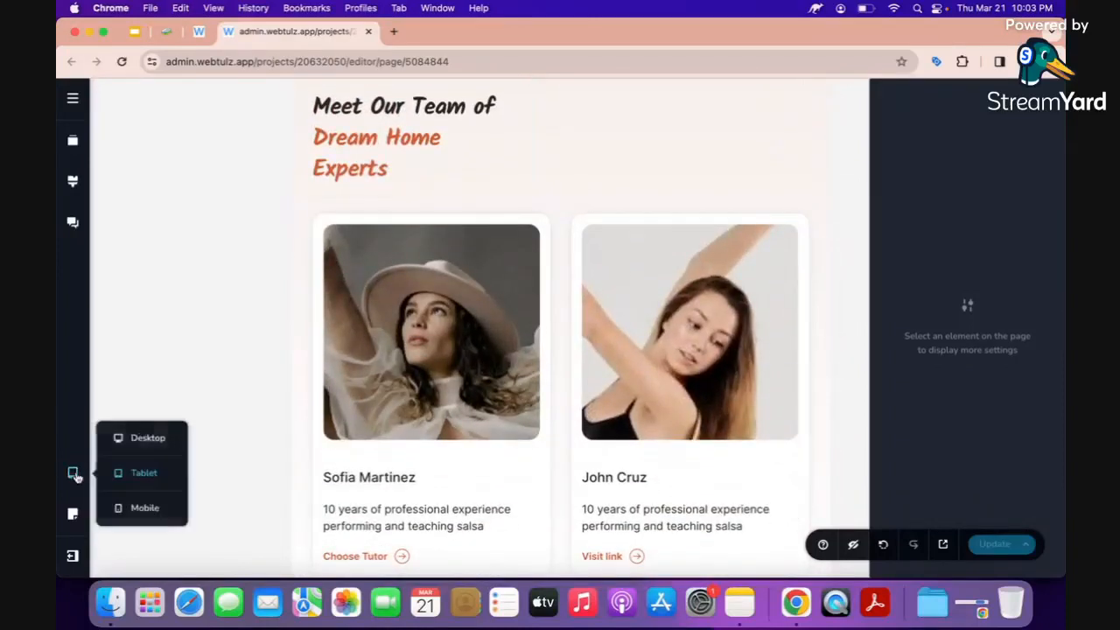
{"action": "left_click", "coordinate": [471, 349]}
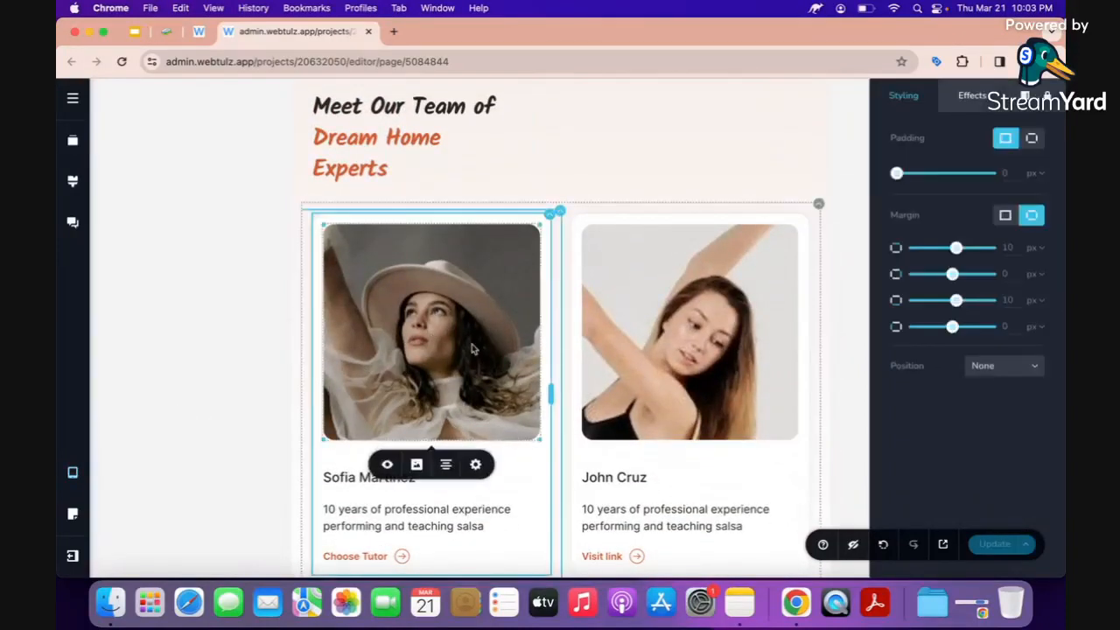
{"action": "left_click", "coordinate": [559, 214]}
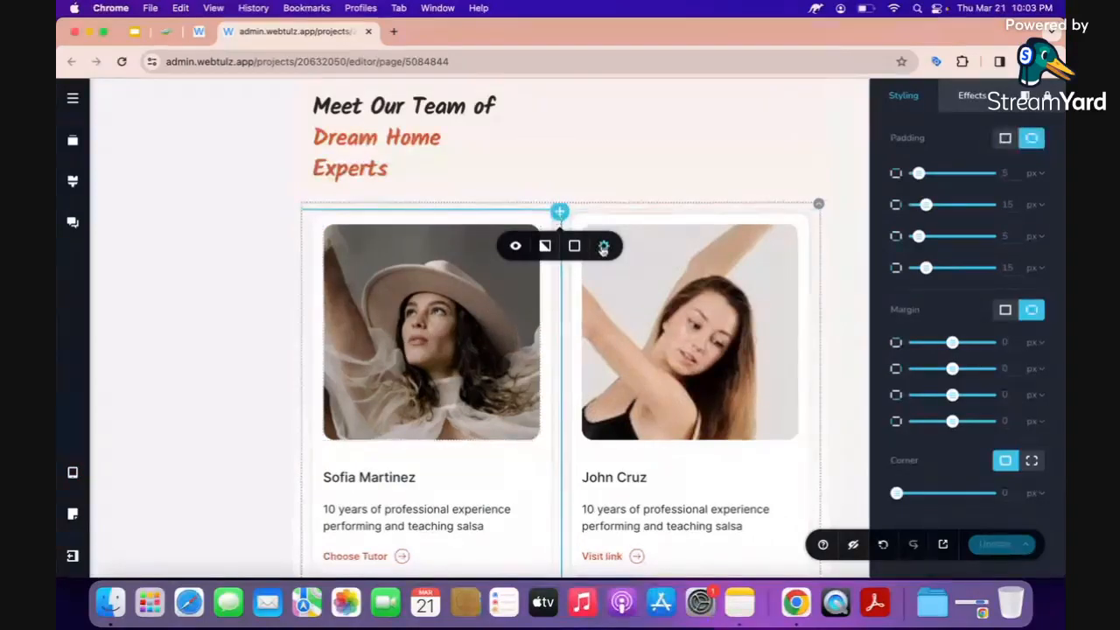
{"action": "left_click", "coordinate": [603, 247]}
{"action": "left_click", "coordinate": [488, 299]}
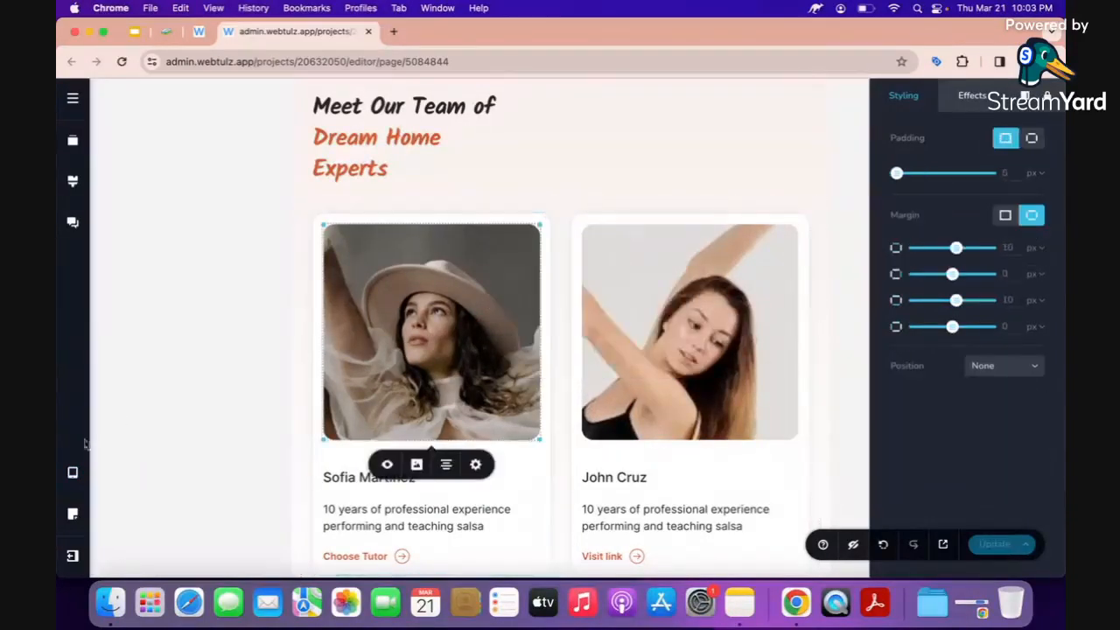
{"action": "left_click", "coordinate": [74, 472]}
In desktop layout, delete the first tutor card and its leftover empty column.
{"action": "left_click", "coordinate": [144, 443]}
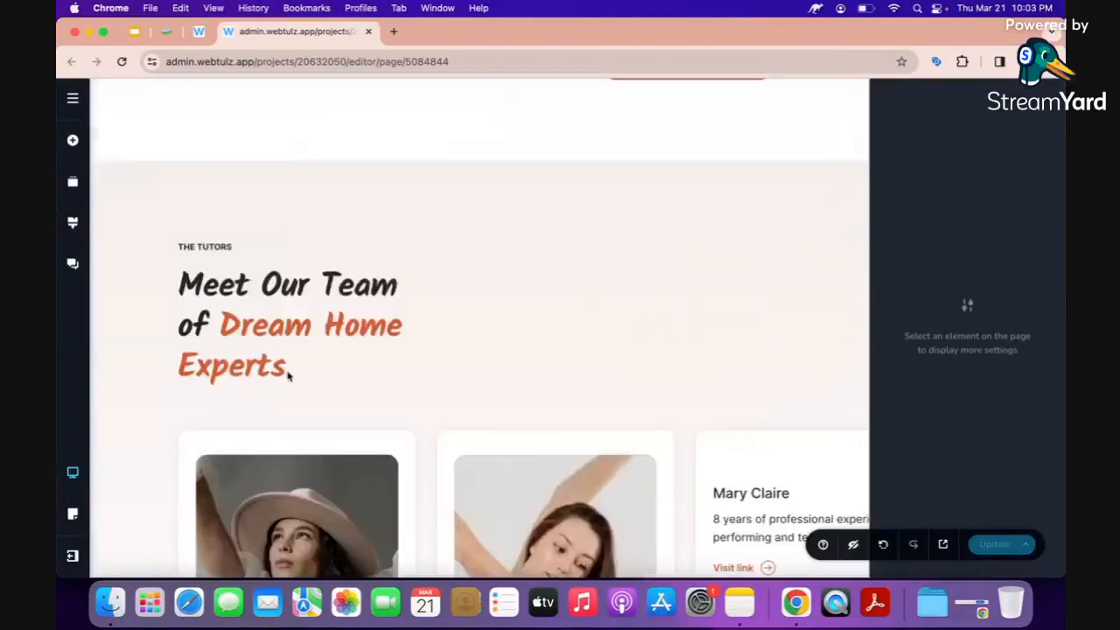
{"action": "scroll", "coordinate": [324, 382], "scroll_direction": "down", "scroll_amount": 5}
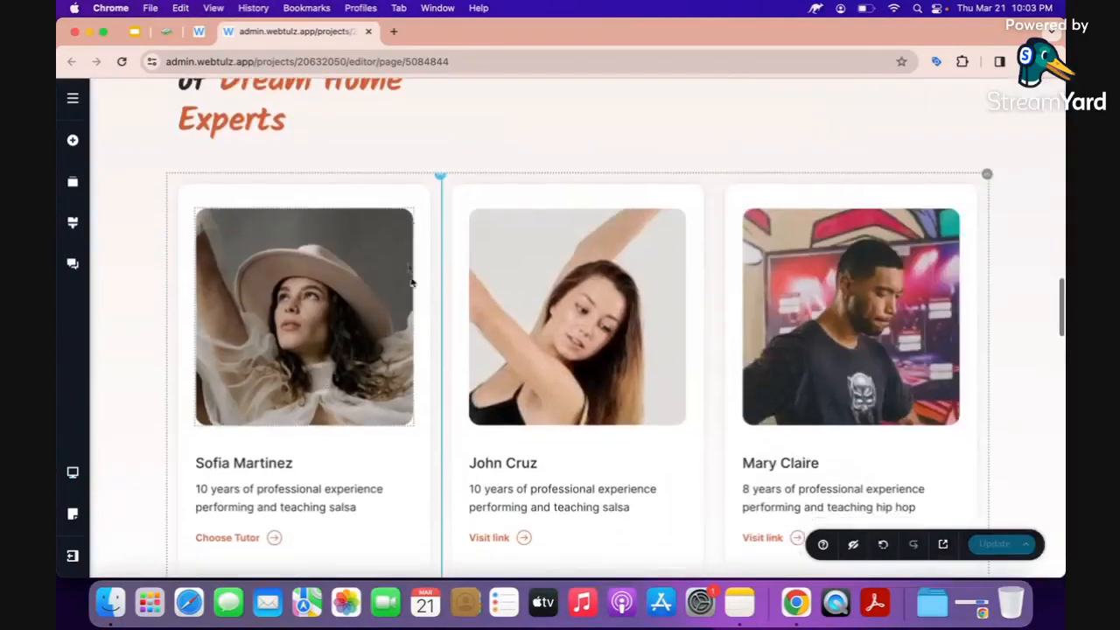
{"action": "left_click", "coordinate": [435, 183]}
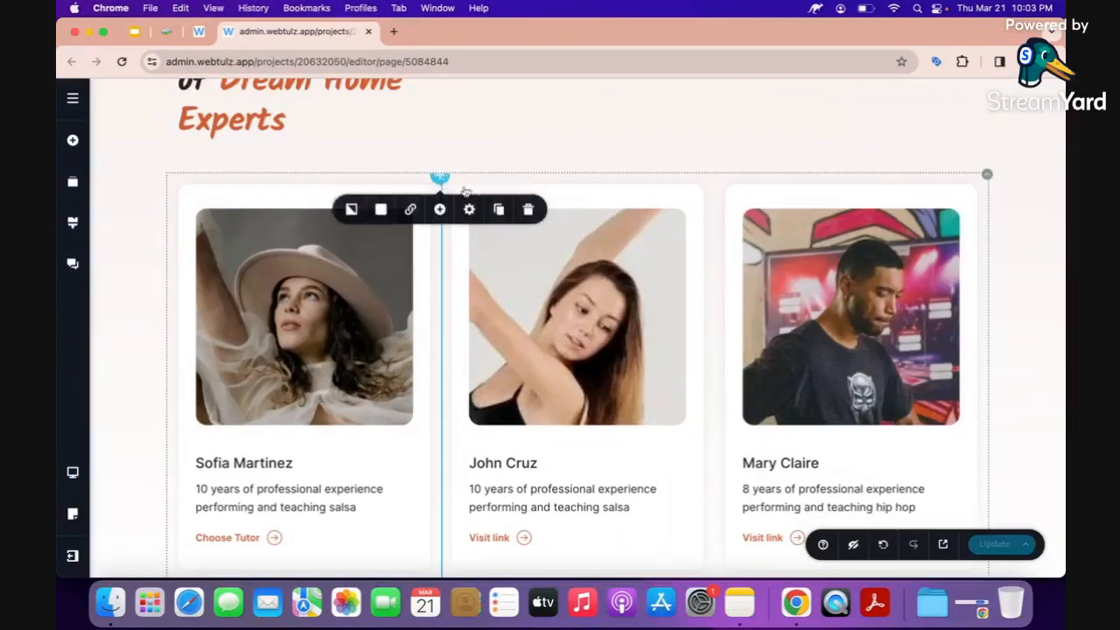
{"action": "left_click", "coordinate": [530, 208]}
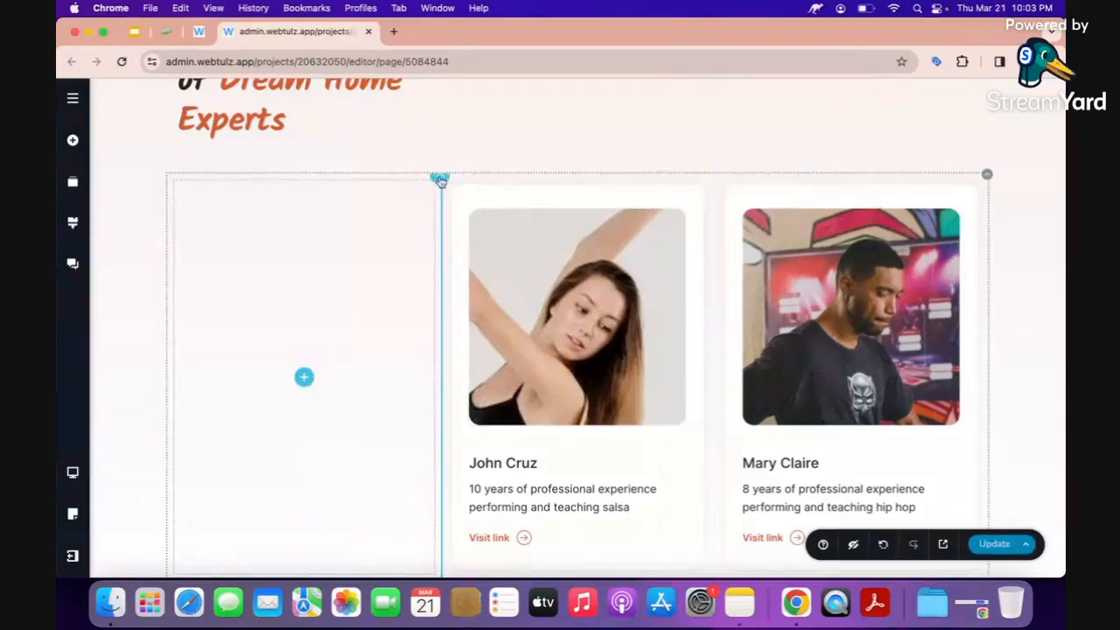
{"action": "left_click", "coordinate": [440, 179]}
{"action": "left_click", "coordinate": [546, 211]}
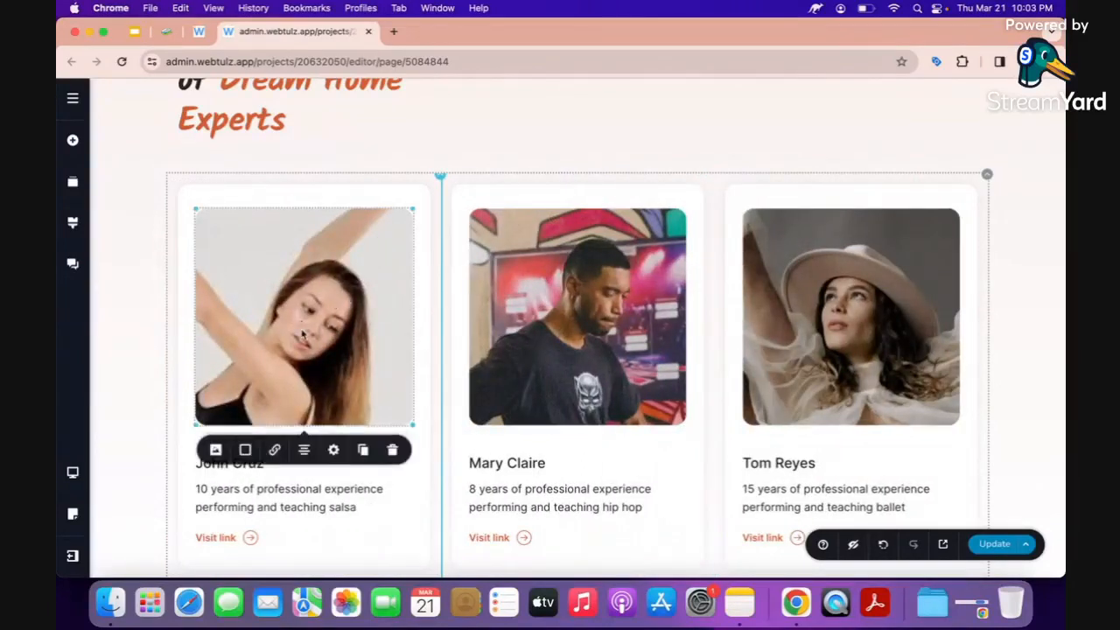
Remove the photos from the three remaining team cards and save.
{"action": "scroll", "coordinate": [306, 324], "scroll_direction": "down", "scroll_amount": 2}
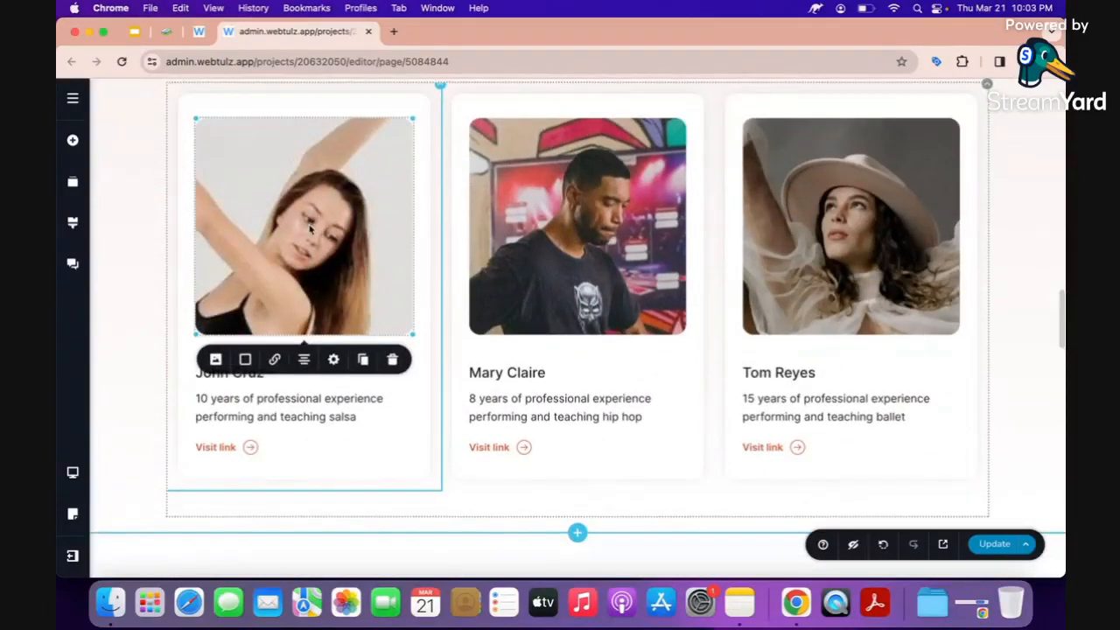
{"action": "scroll", "coordinate": [311, 228], "scroll_direction": "up", "scroll_amount": 2}
{"action": "scroll", "coordinate": [310, 229], "scroll_direction": "up", "scroll_amount": 1}
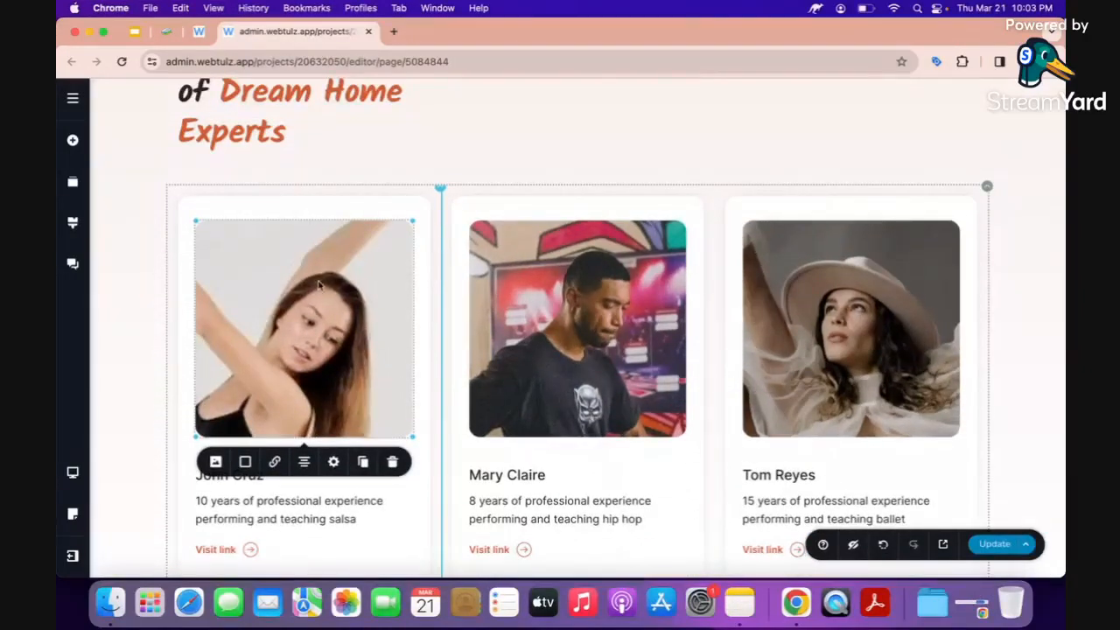
{"action": "left_click", "coordinate": [392, 462]}
{"action": "left_click", "coordinate": [491, 412]}
{"action": "left_click", "coordinate": [667, 462]}
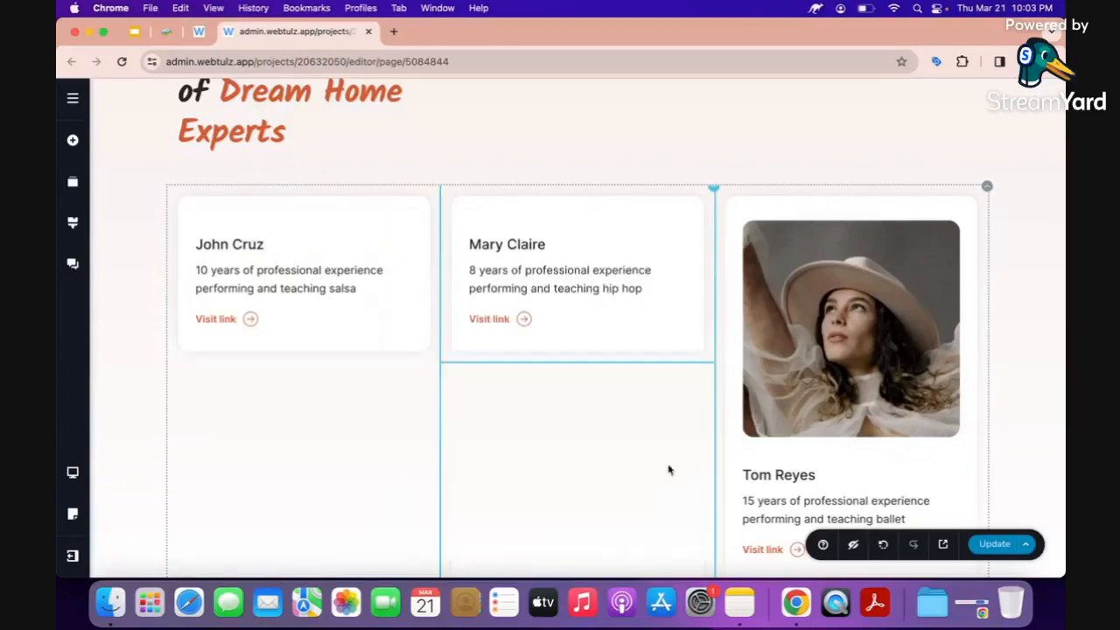
{"action": "scroll", "coordinate": [910, 362], "scroll_direction": "down", "scroll_amount": 2}
{"action": "left_click", "coordinate": [910, 361]}
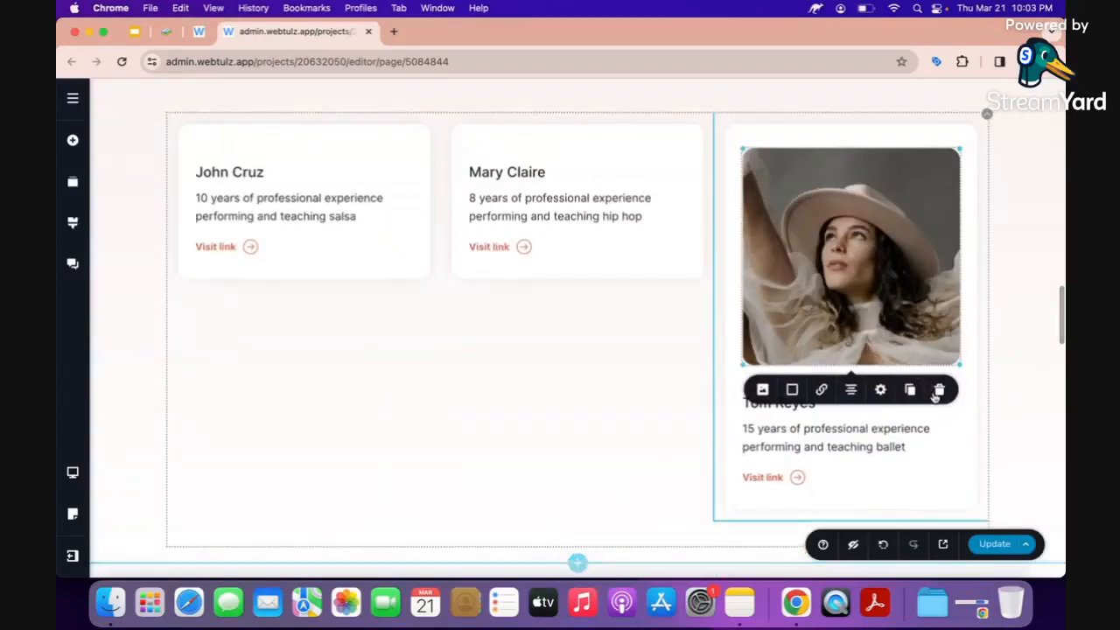
{"action": "left_click", "coordinate": [939, 389]}
{"action": "scroll", "coordinate": [742, 367], "scroll_direction": "up", "scroll_amount": 1}
{"action": "scroll", "coordinate": [742, 367], "scroll_direction": "up", "scroll_amount": 1}
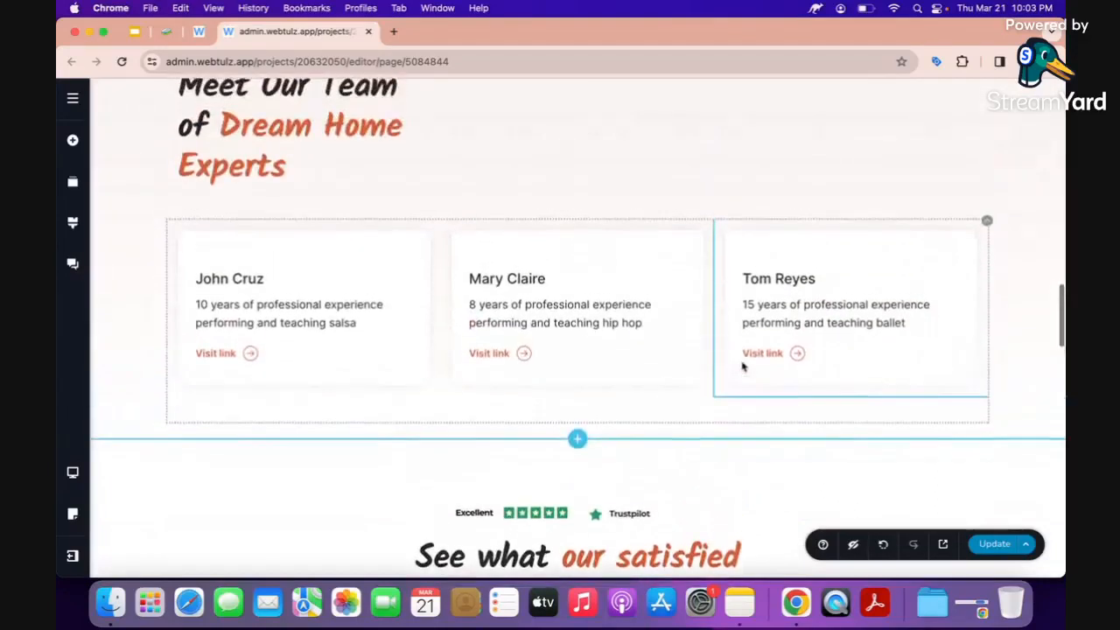
{"action": "left_click", "coordinate": [994, 543]}
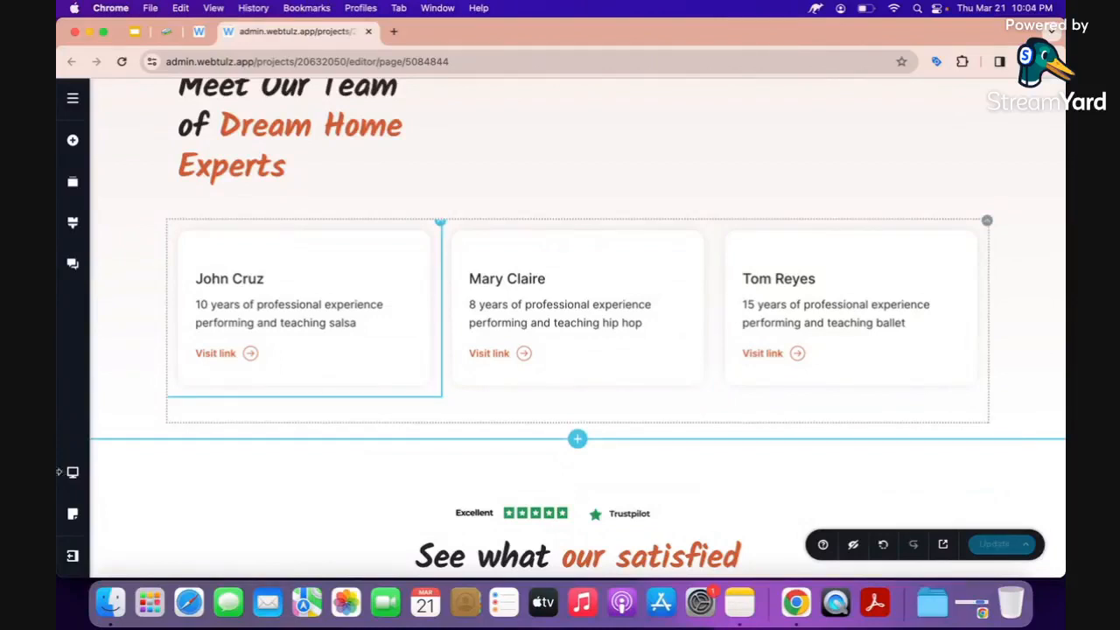
Switch to the tablet layout and scroll through the page to review it.
{"action": "left_click", "coordinate": [73, 472]}
{"action": "left_click", "coordinate": [140, 469]}
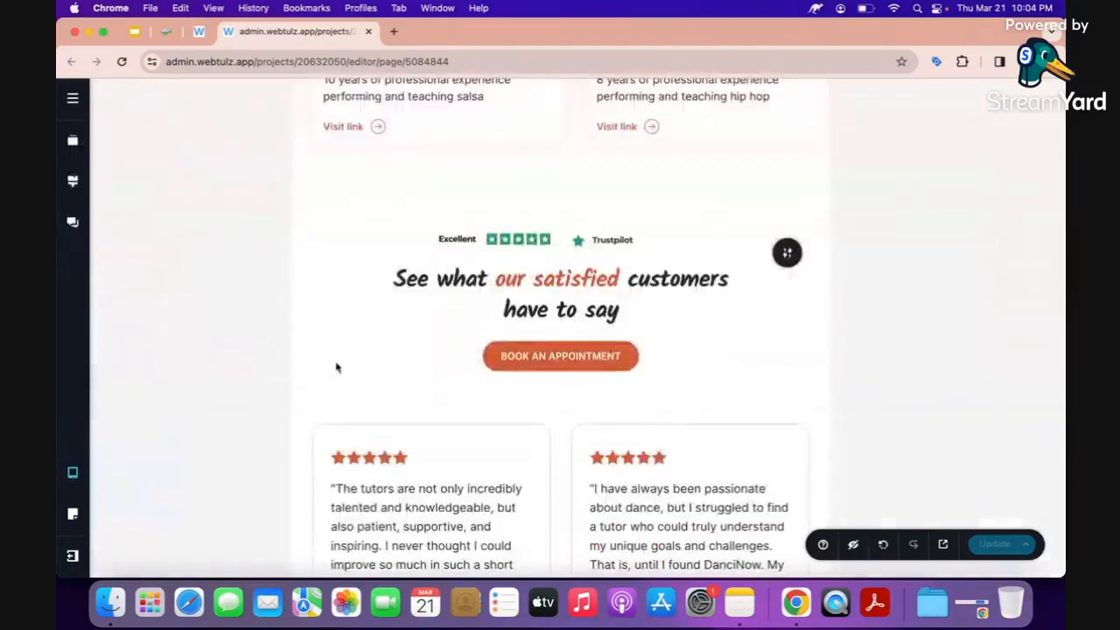
{"action": "scroll", "coordinate": [432, 352], "scroll_direction": "down", "scroll_amount": 2}
{"action": "scroll", "coordinate": [432, 355], "scroll_direction": "up", "scroll_amount": 5}
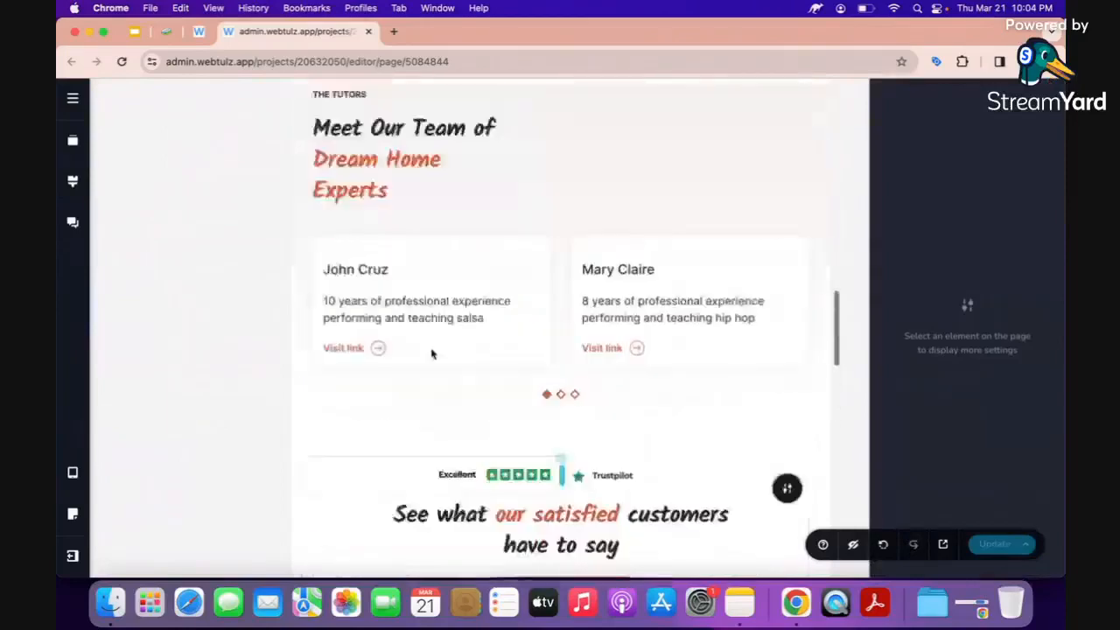
{"action": "scroll", "coordinate": [431, 353], "scroll_direction": "up", "scroll_amount": 3}
{"action": "scroll", "coordinate": [355, 432], "scroll_direction": "down", "scroll_amount": 2}
{"action": "scroll", "coordinate": [372, 435], "scroll_direction": "down", "scroll_amount": 3}
{"action": "scroll", "coordinate": [358, 396], "scroll_direction": "down", "scroll_amount": 3}
{"action": "scroll", "coordinate": [484, 367], "scroll_direction": "down", "scroll_amount": 15}
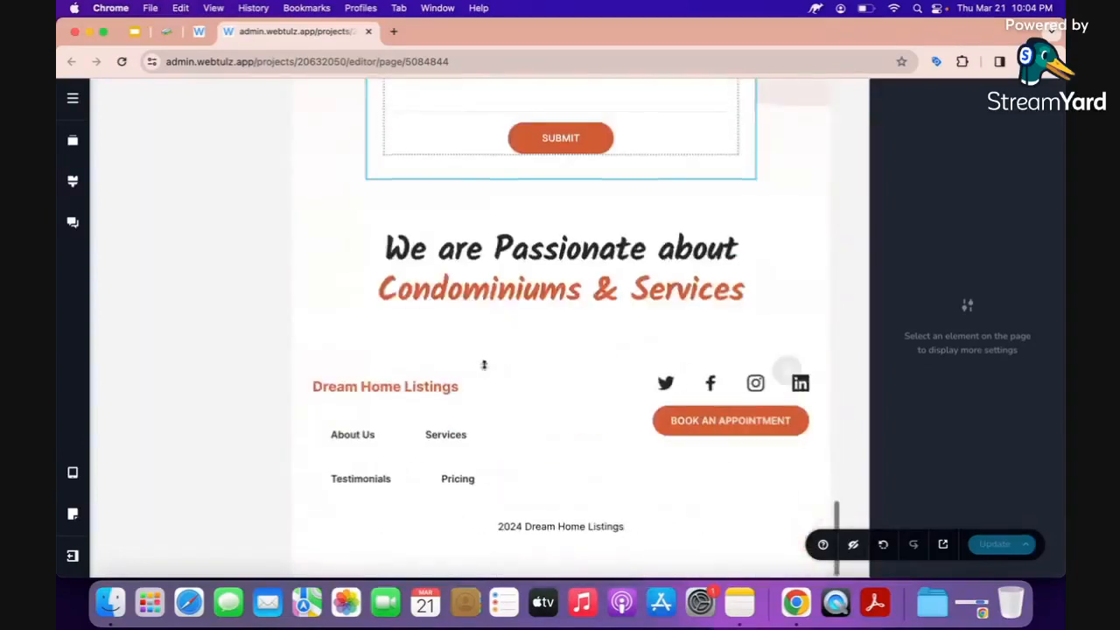
{"action": "scroll", "coordinate": [484, 364], "scroll_direction": "up", "scroll_amount": 4}
{"action": "scroll", "coordinate": [488, 368], "scroll_direction": "down", "scroll_amount": 2}
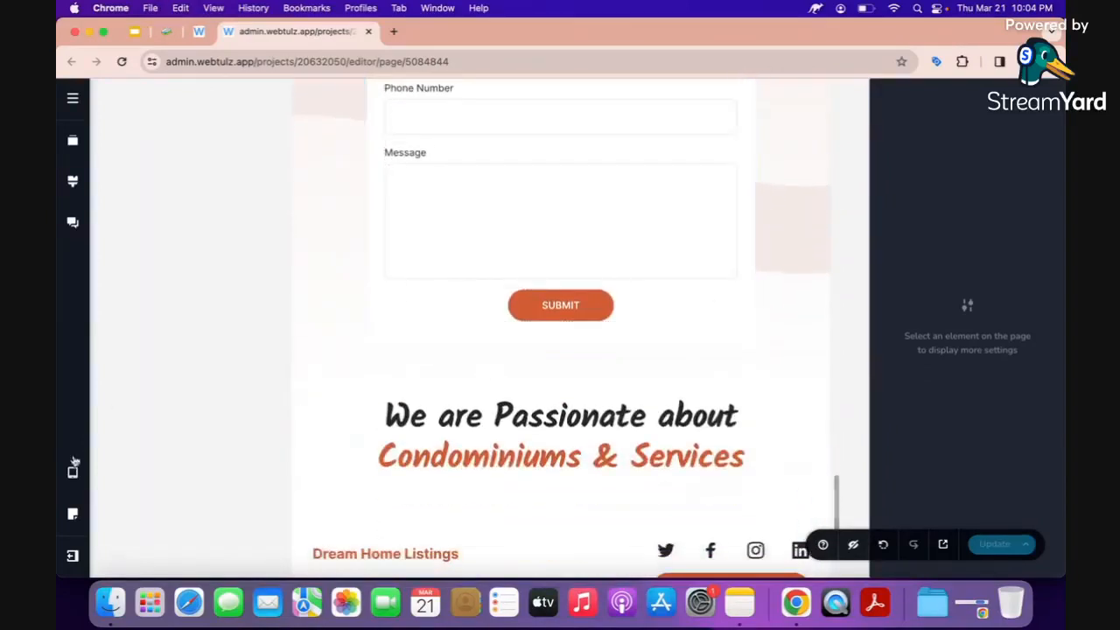
In the mobile layout, centre the Dream Home Listings header text.
{"action": "left_click", "coordinate": [73, 470]}
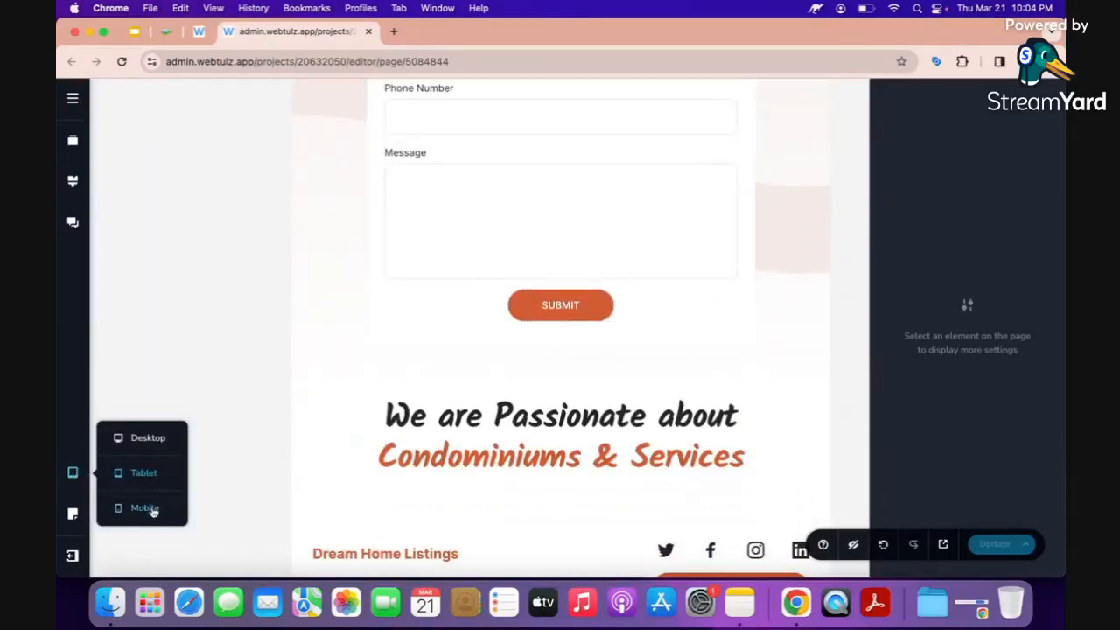
{"action": "left_click", "coordinate": [145, 508]}
{"action": "scroll", "coordinate": [505, 301], "scroll_direction": "up", "scroll_amount": 15}
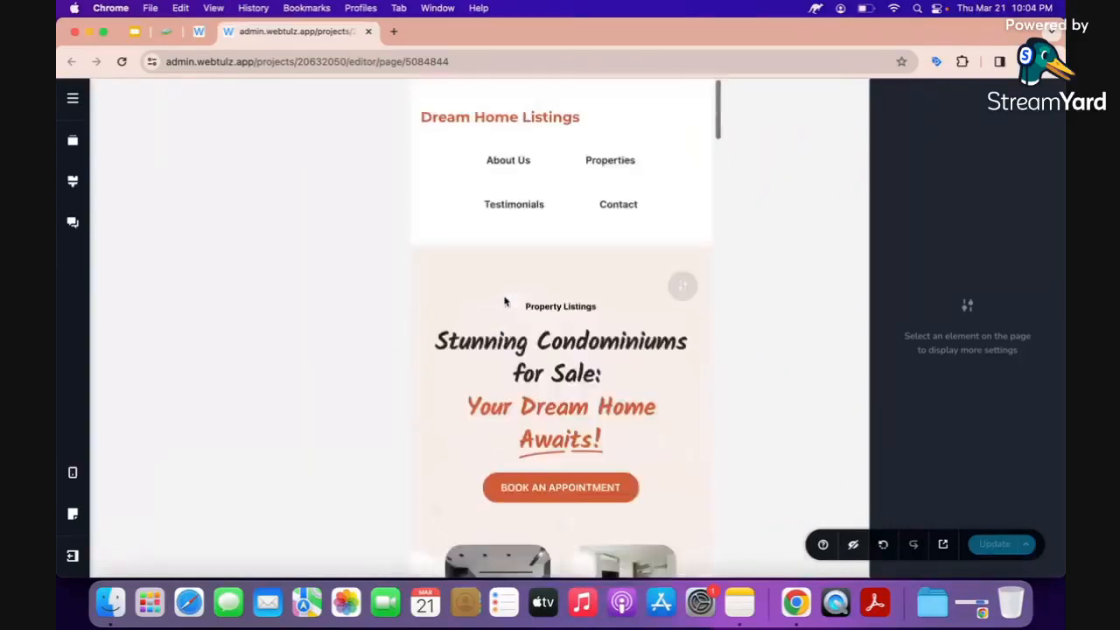
{"action": "left_click", "coordinate": [485, 126]}
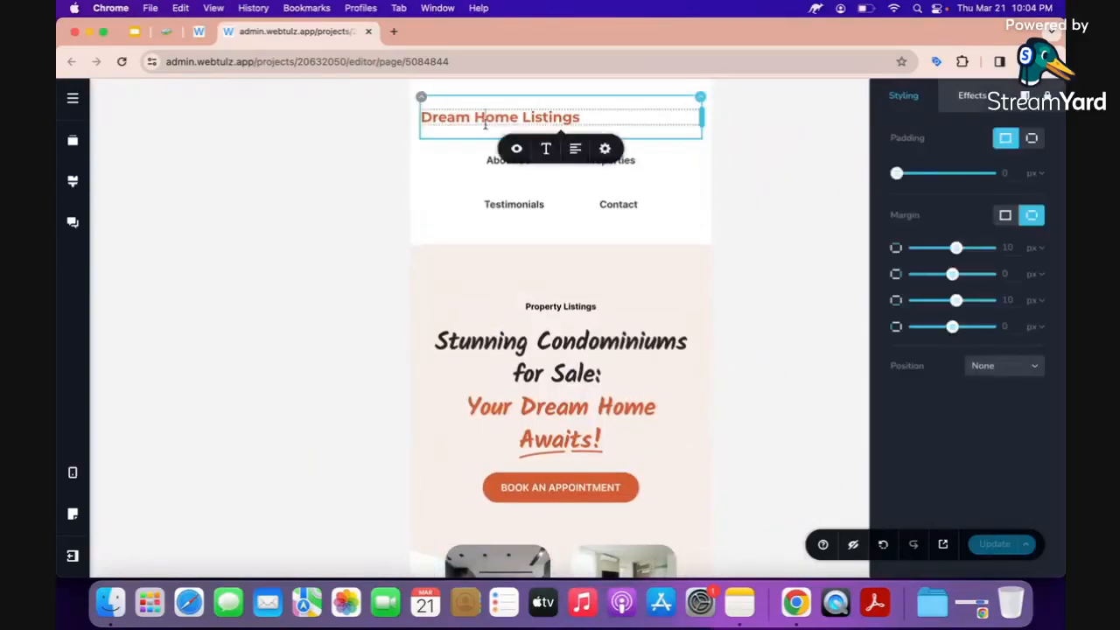
{"action": "left_click", "coordinate": [575, 150]}
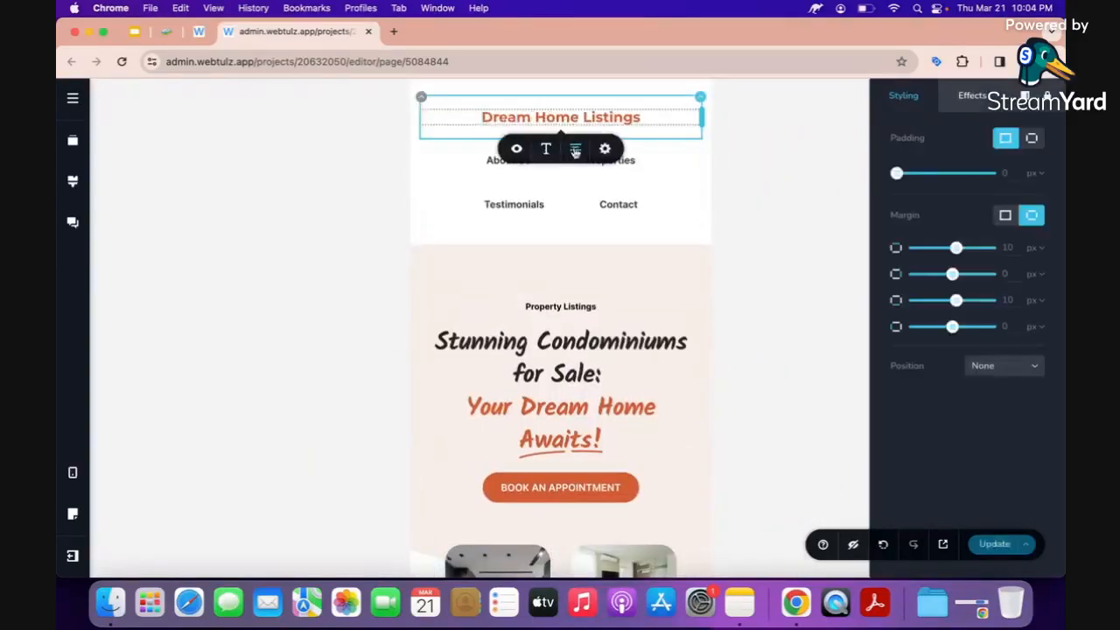
{"action": "left_click", "coordinate": [562, 223]}
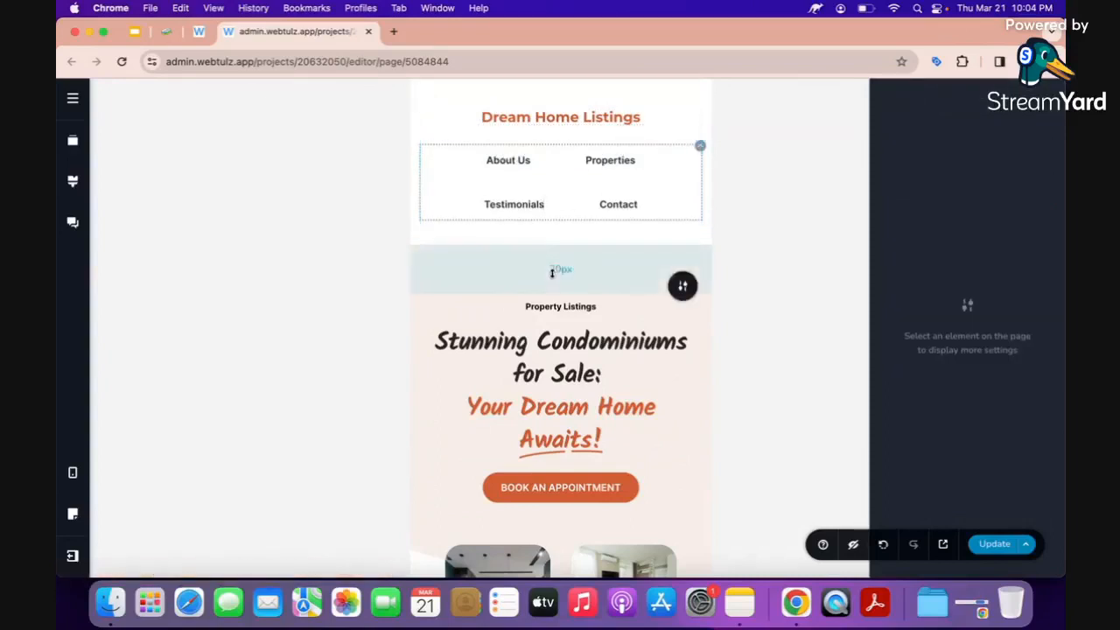
Centre the footer's Dream Home Listings heading and save the page.
{"action": "scroll", "coordinate": [560, 332], "scroll_direction": "down", "scroll_amount": 10}
{"action": "scroll", "coordinate": [563, 345], "scroll_direction": "down", "scroll_amount": 15}
{"action": "scroll", "coordinate": [563, 350], "scroll_direction": "down", "scroll_amount": 15}
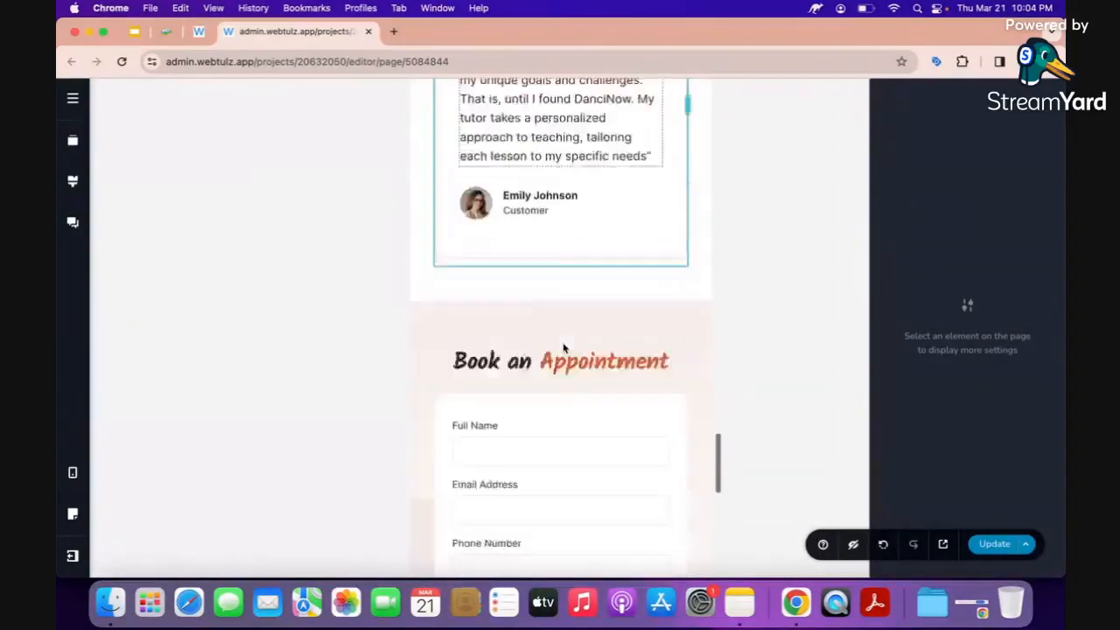
{"action": "scroll", "coordinate": [564, 348], "scroll_direction": "down", "scroll_amount": 12}
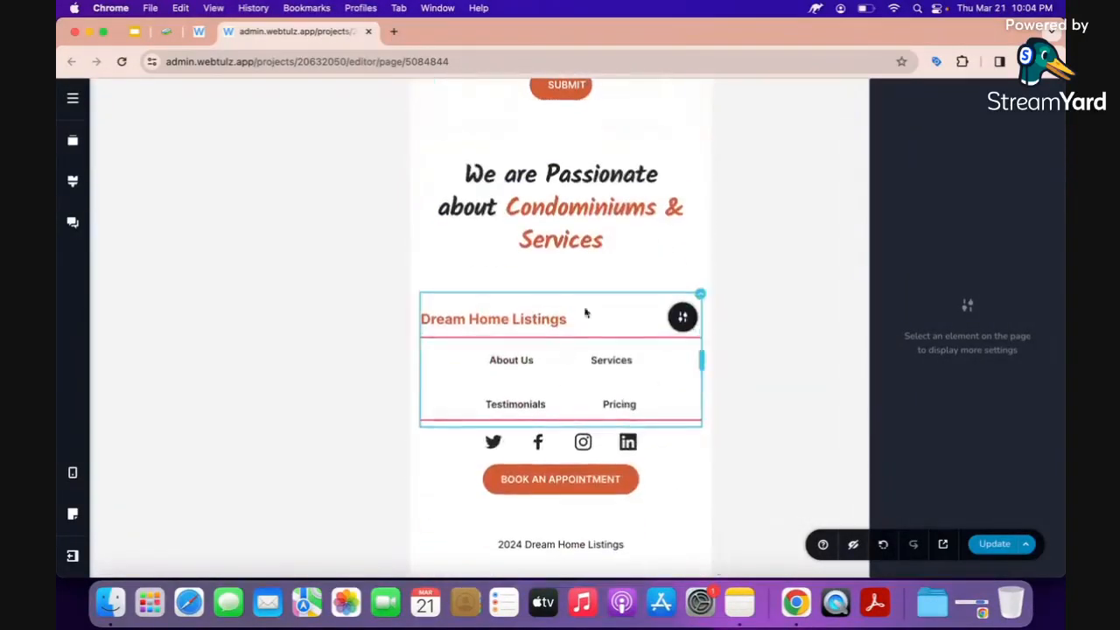
{"action": "left_click", "coordinate": [540, 318]}
{"action": "left_click", "coordinate": [585, 360]}
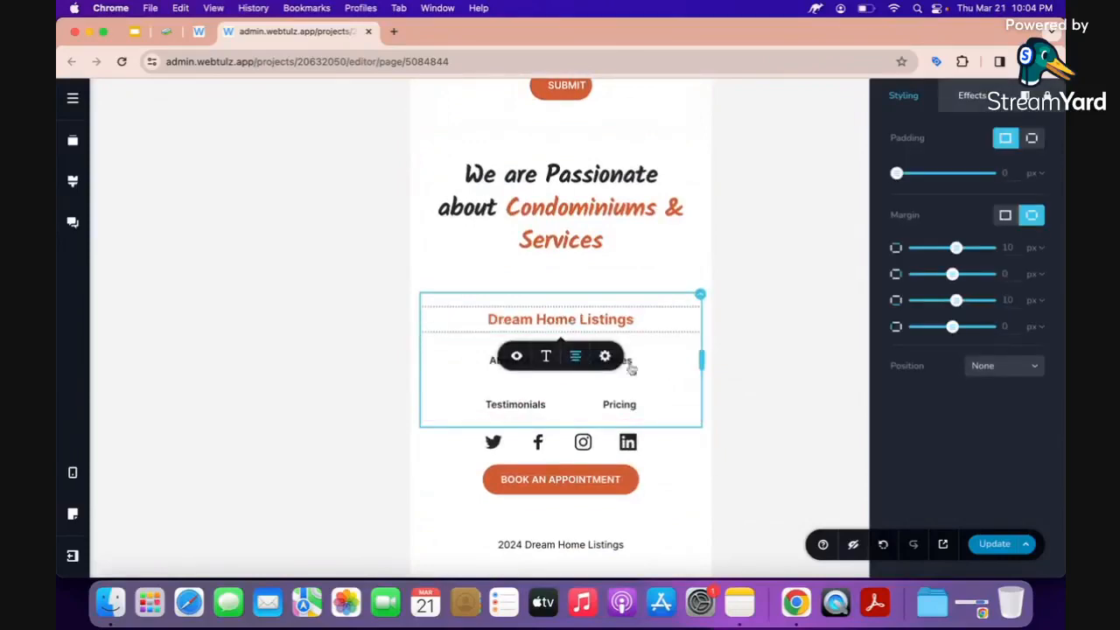
{"action": "left_click", "coordinate": [1002, 544]}
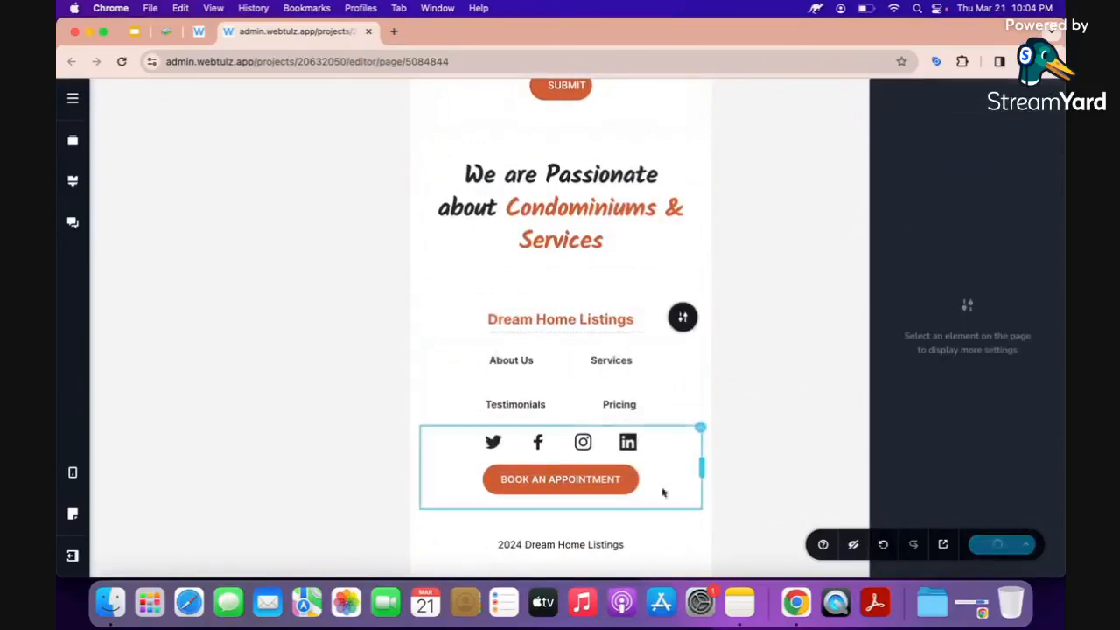
{"action": "scroll", "coordinate": [572, 421], "scroll_direction": "up", "scroll_amount": 15}
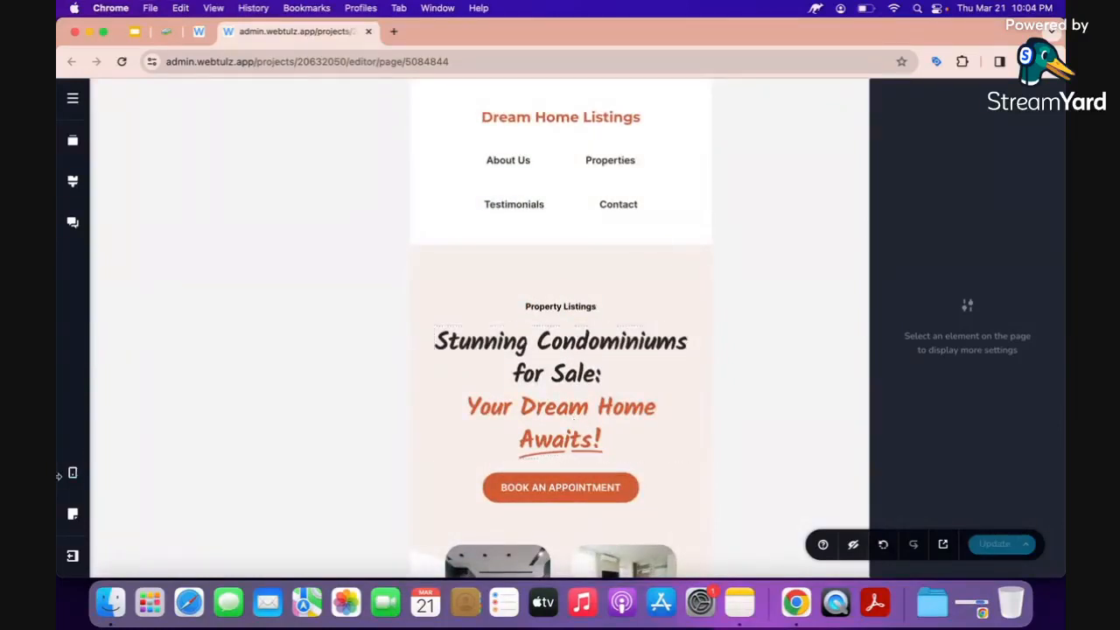
Switch the canvas to the Desktop layout and open the live Dream Home Listings site in a new tab.
{"action": "left_click", "coordinate": [69, 477]}
{"action": "left_click", "coordinate": [145, 440]}
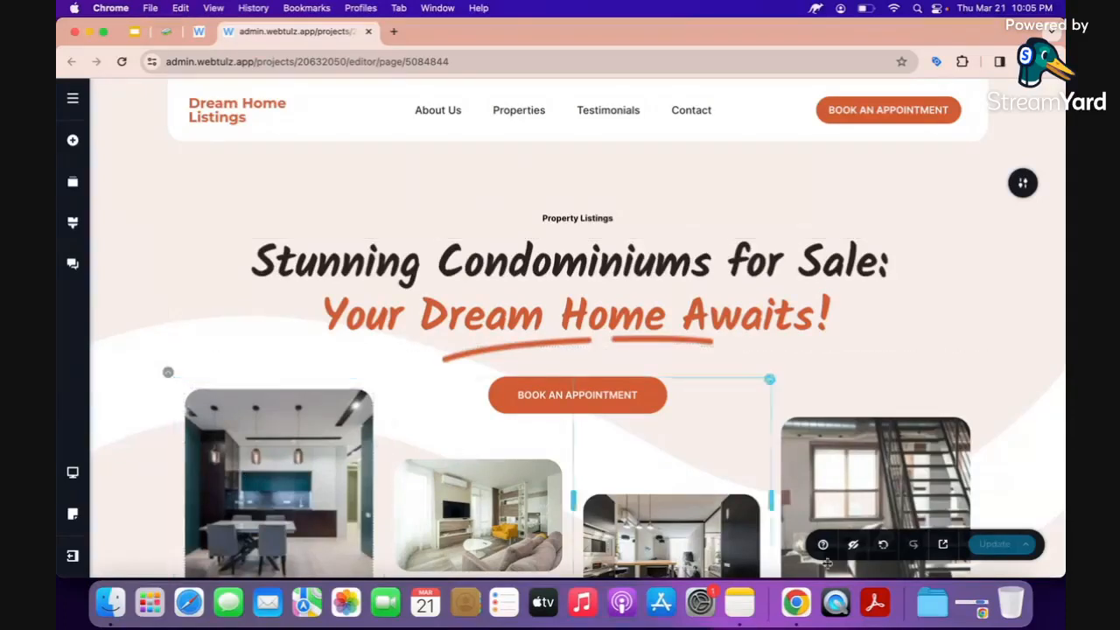
{"action": "left_click", "coordinate": [945, 546]}
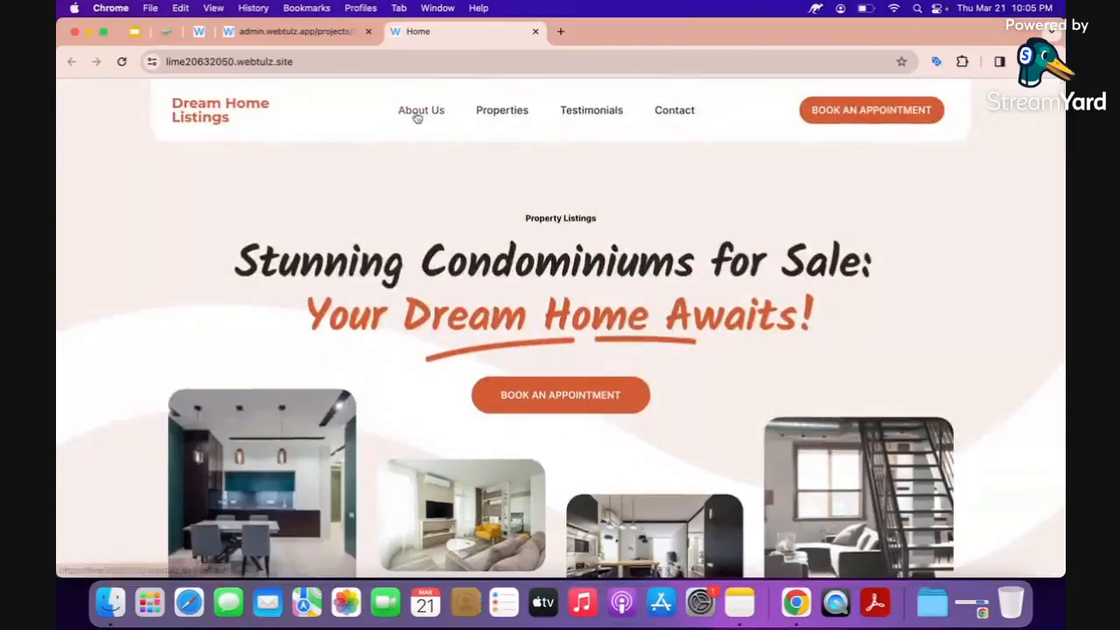
Test the live site's About Us, Properties, Meet Our Team and Book an Appointment section links.
{"action": "left_click", "coordinate": [419, 114]}
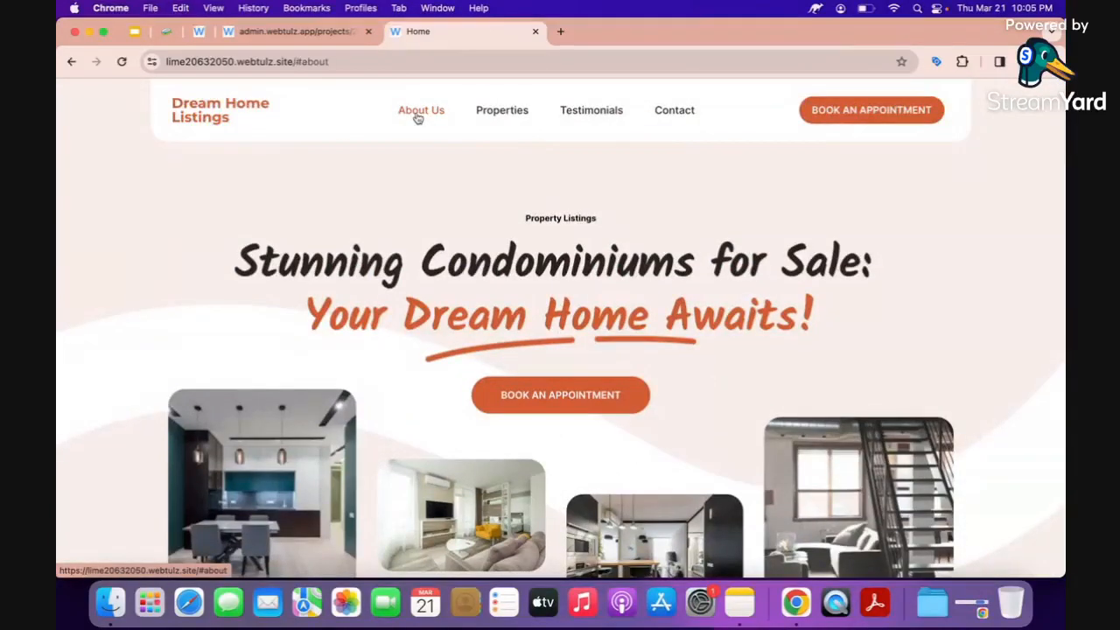
{"action": "left_click", "coordinate": [505, 111]}
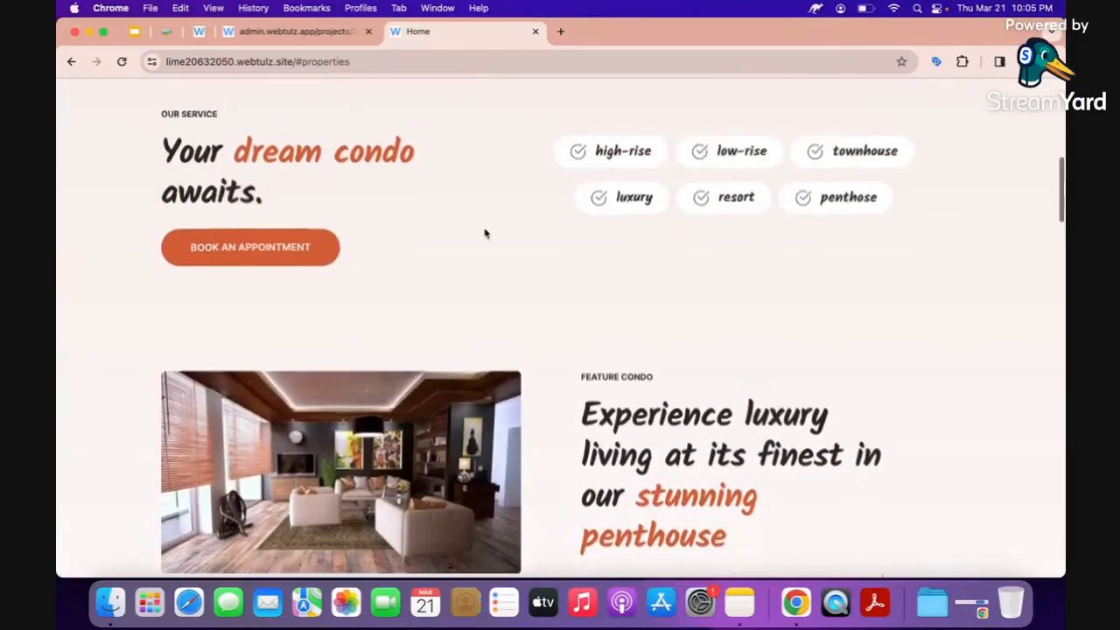
{"action": "scroll", "coordinate": [485, 234], "scroll_direction": "down", "scroll_amount": 4}
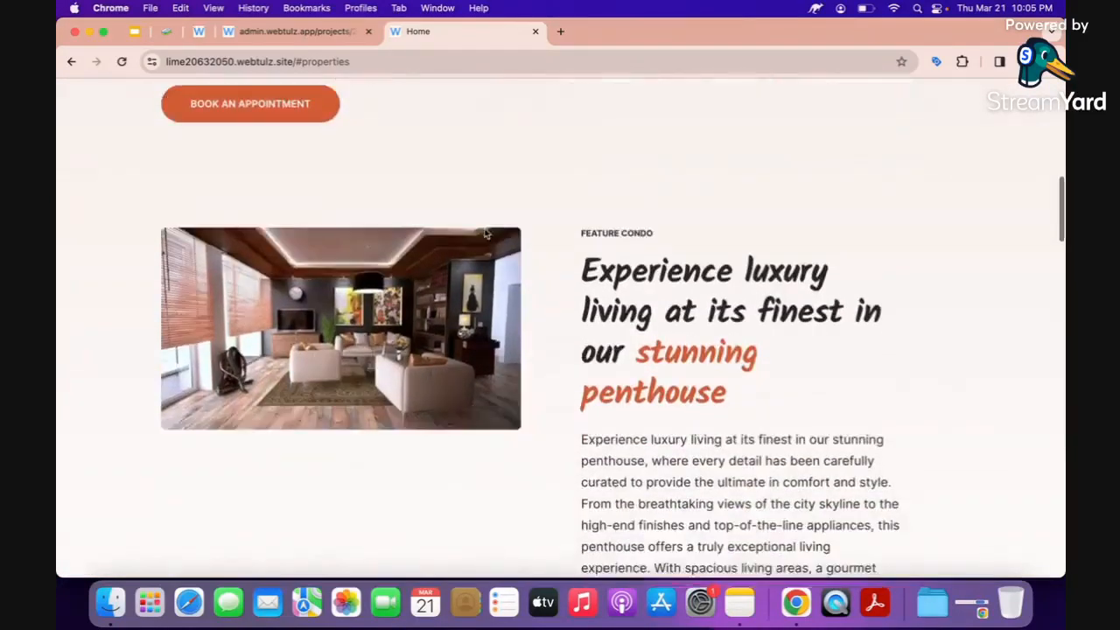
{"action": "scroll", "coordinate": [485, 233], "scroll_direction": "up", "scroll_amount": 10}
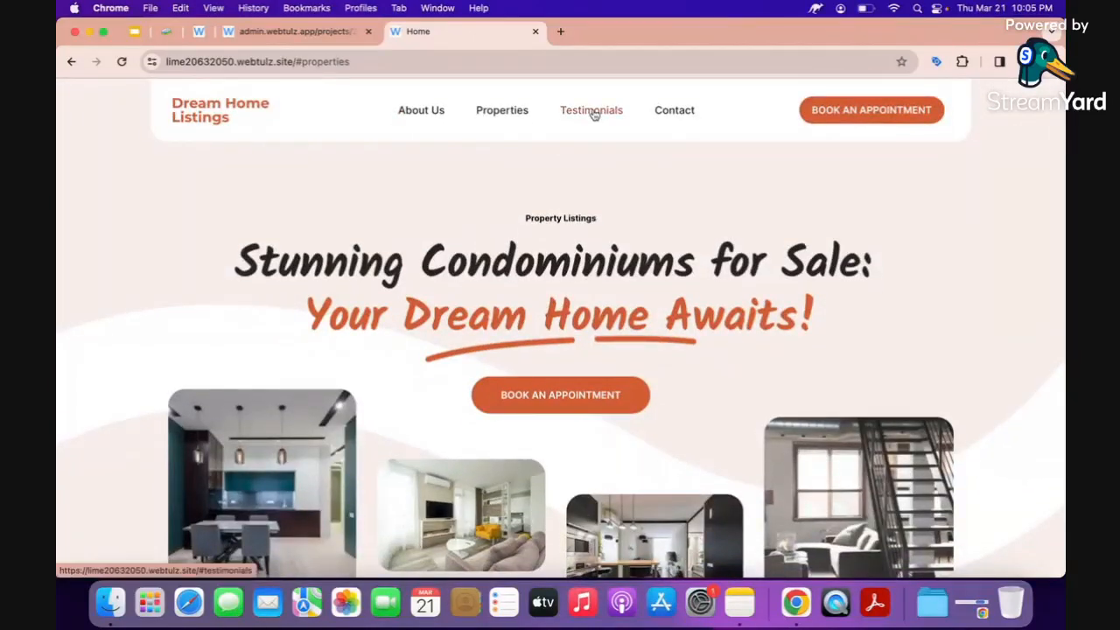
{"action": "left_click", "coordinate": [592, 112]}
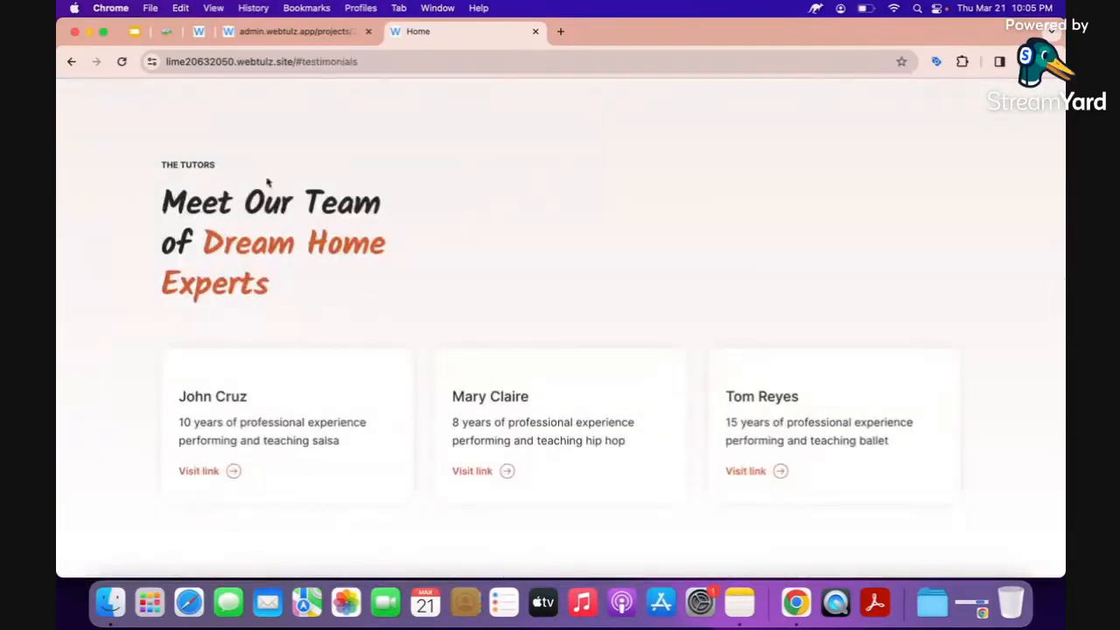
{"action": "scroll", "coordinate": [425, 306], "scroll_direction": "up", "scroll_amount": 5}
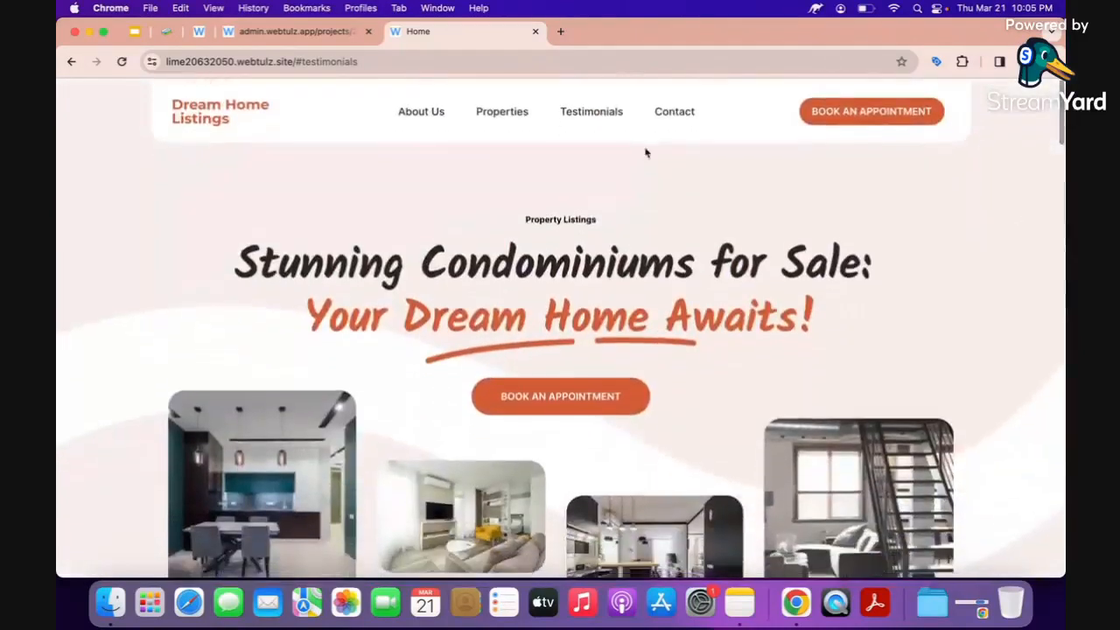
{"action": "left_click", "coordinate": [675, 112]}
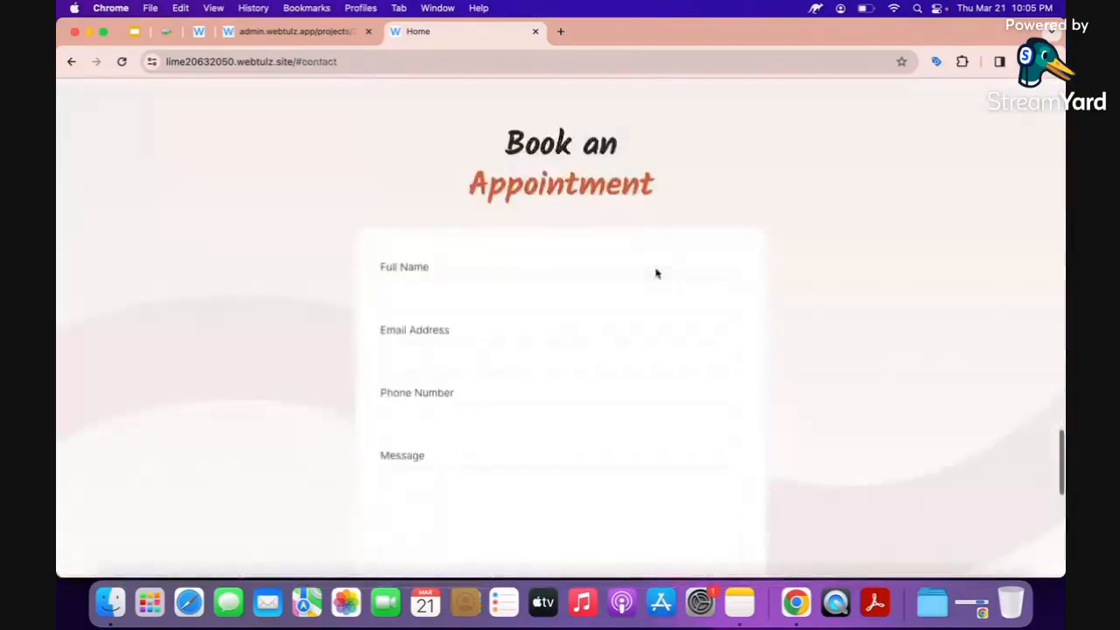
{"action": "scroll", "coordinate": [655, 270], "scroll_direction": "down", "scroll_amount": 2}
{"action": "scroll", "coordinate": [657, 273], "scroll_direction": "up", "scroll_amount": 2}
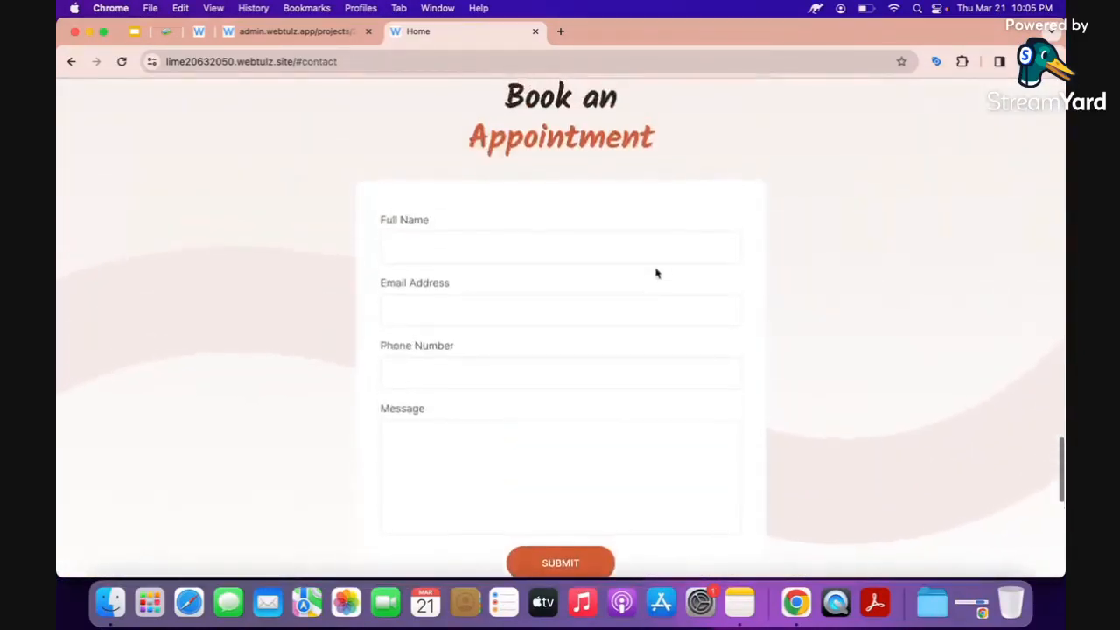
{"action": "scroll", "coordinate": [656, 273], "scroll_direction": "down", "scroll_amount": 2}
{"action": "scroll", "coordinate": [656, 273], "scroll_direction": "down", "scroll_amount": 5}
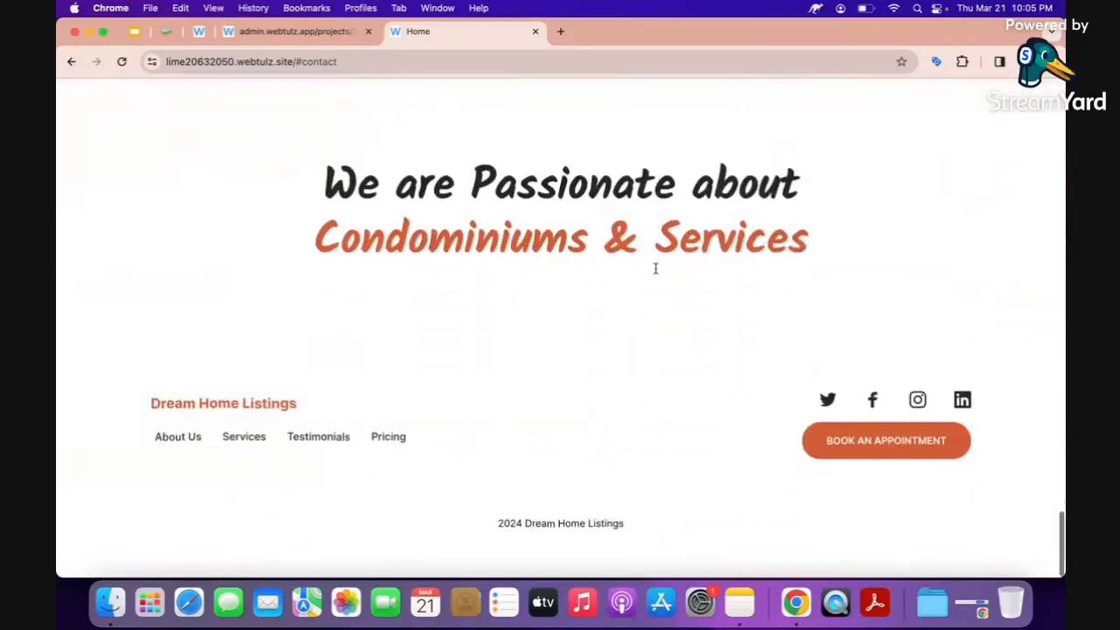
{"action": "scroll", "coordinate": [655, 269], "scroll_direction": "up", "scroll_amount": 15}
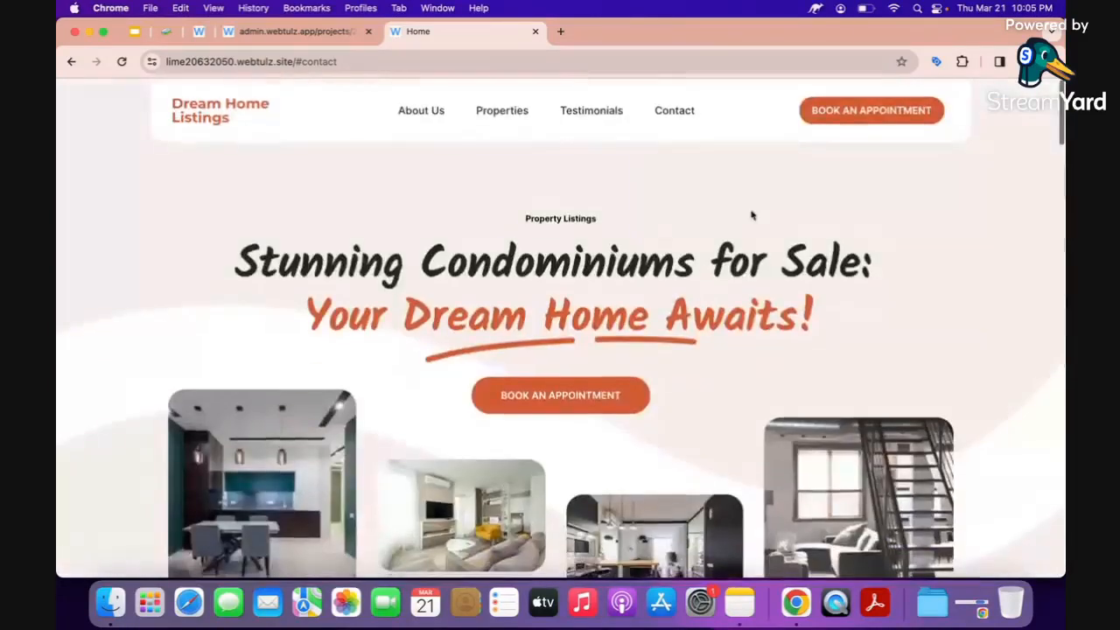
Check where the appointment booking link leads, then close the Messenger login page.
{"action": "left_click", "coordinate": [853, 121]}
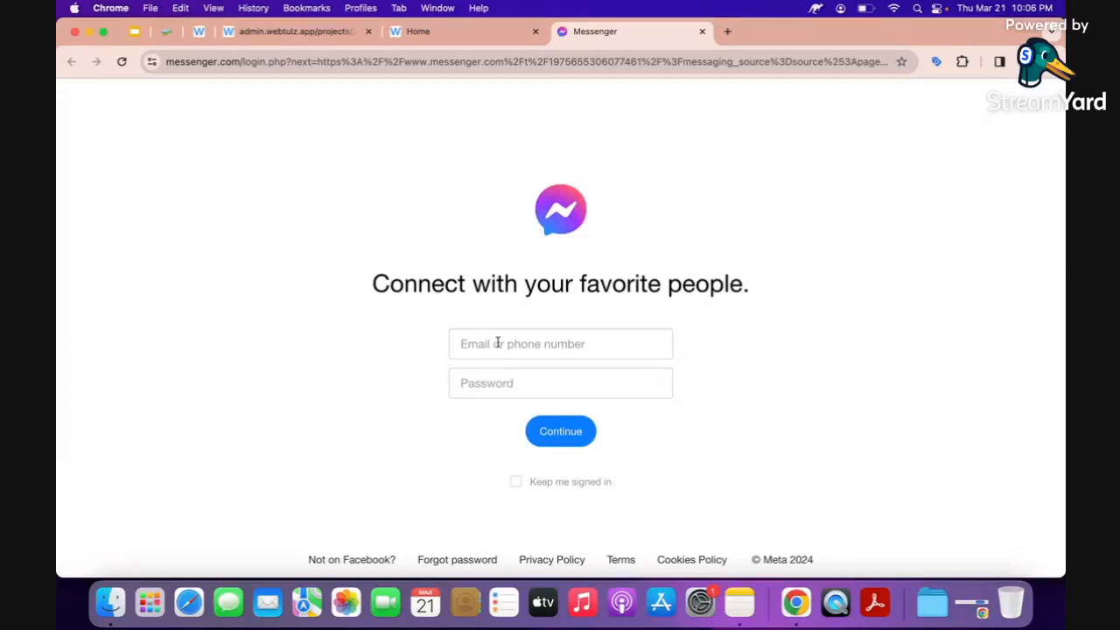
{"action": "left_click", "coordinate": [702, 32]}
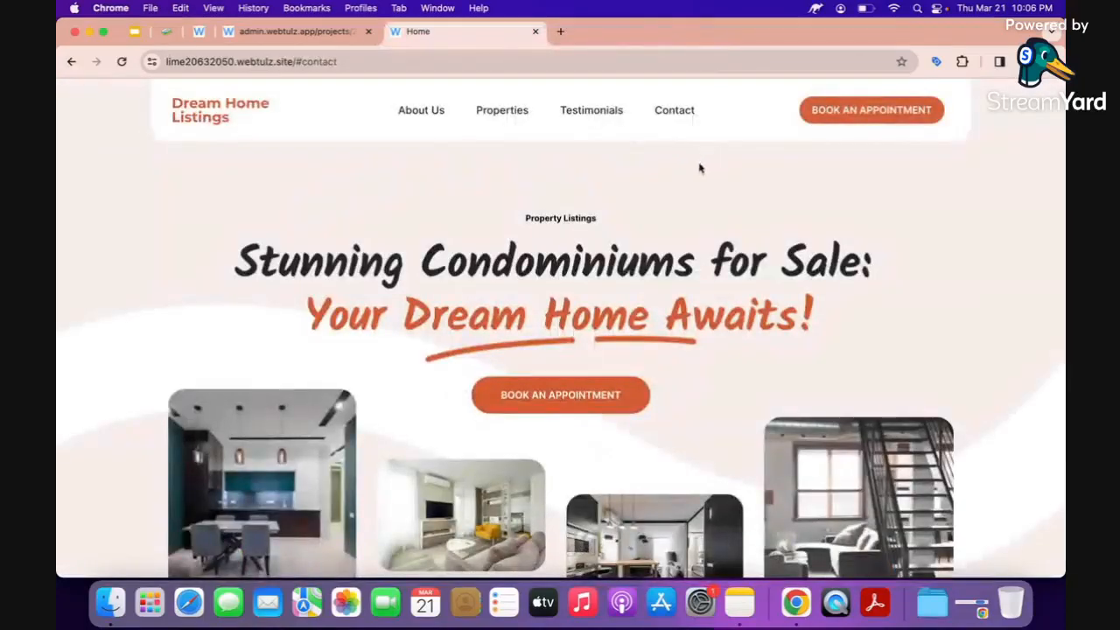
{"action": "scroll", "coordinate": [662, 210], "scroll_direction": "down", "scroll_amount": 10}
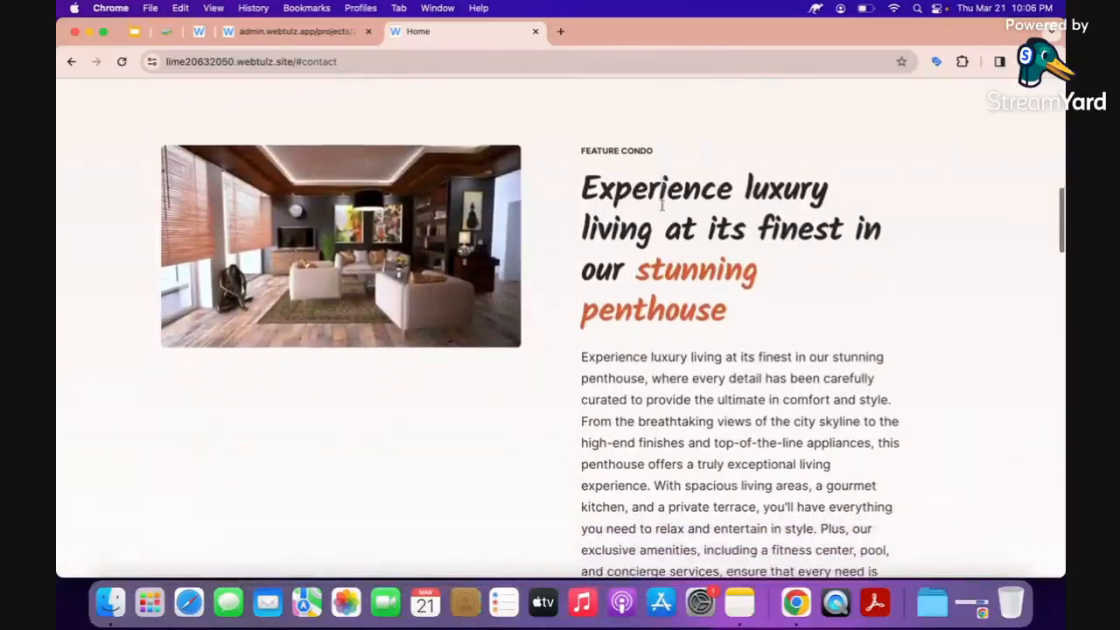
{"action": "scroll", "coordinate": [662, 205], "scroll_direction": "down", "scroll_amount": 10}
{"action": "scroll", "coordinate": [662, 210], "scroll_direction": "up", "scroll_amount": 15}
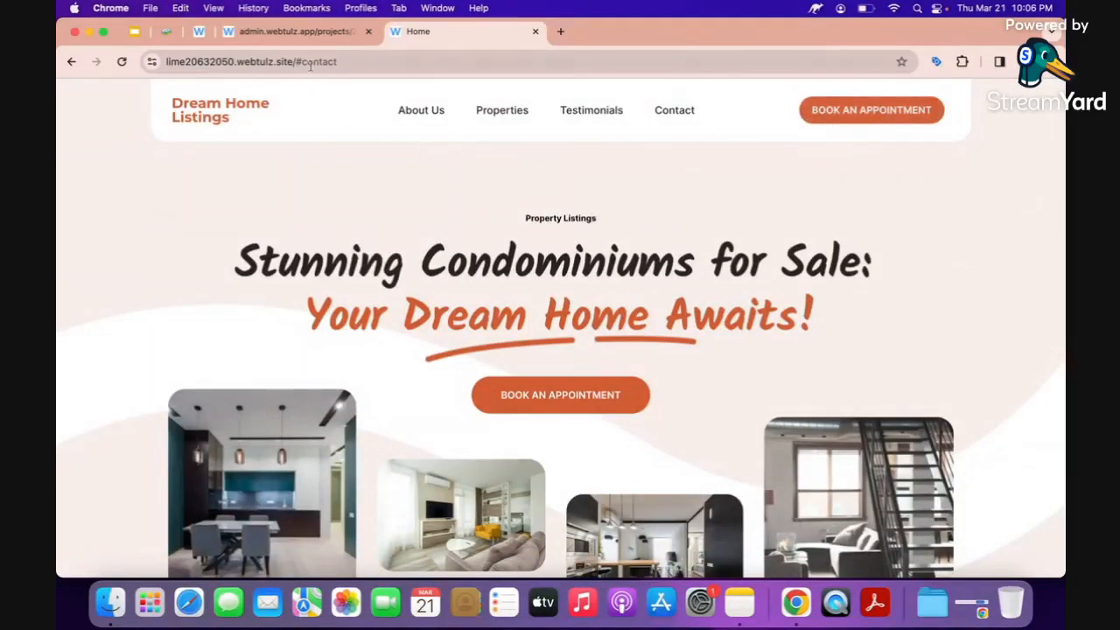
Inspect the live site's lime20632050 subdomain address, then return to the Dream Home Listings page editor.
{"action": "left_click", "coordinate": [166, 31]}
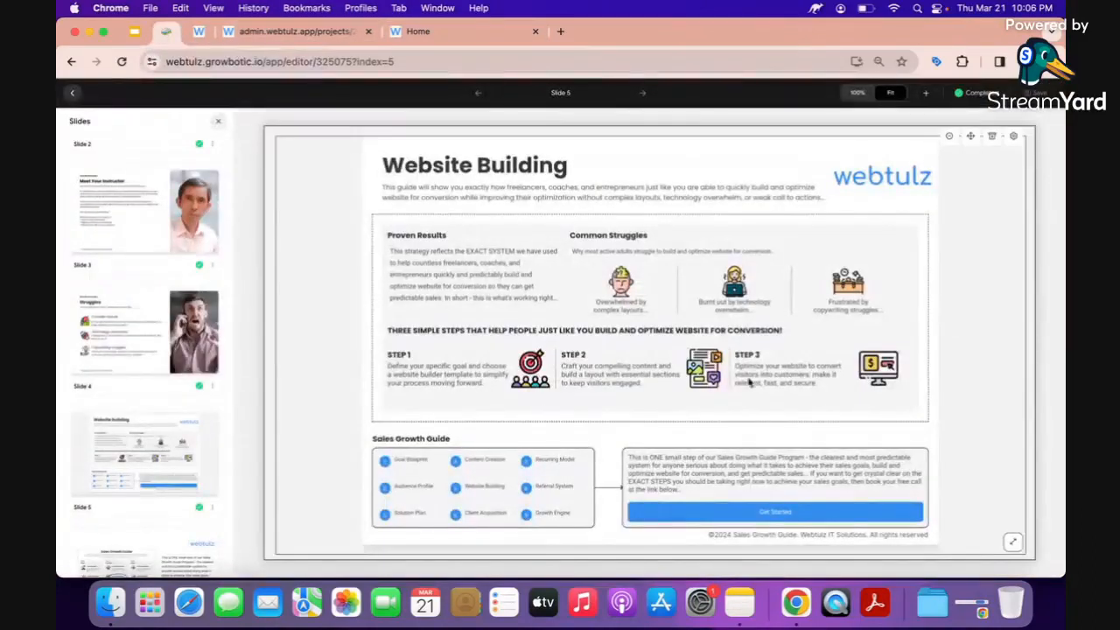
{"action": "left_click", "coordinate": [322, 38]}
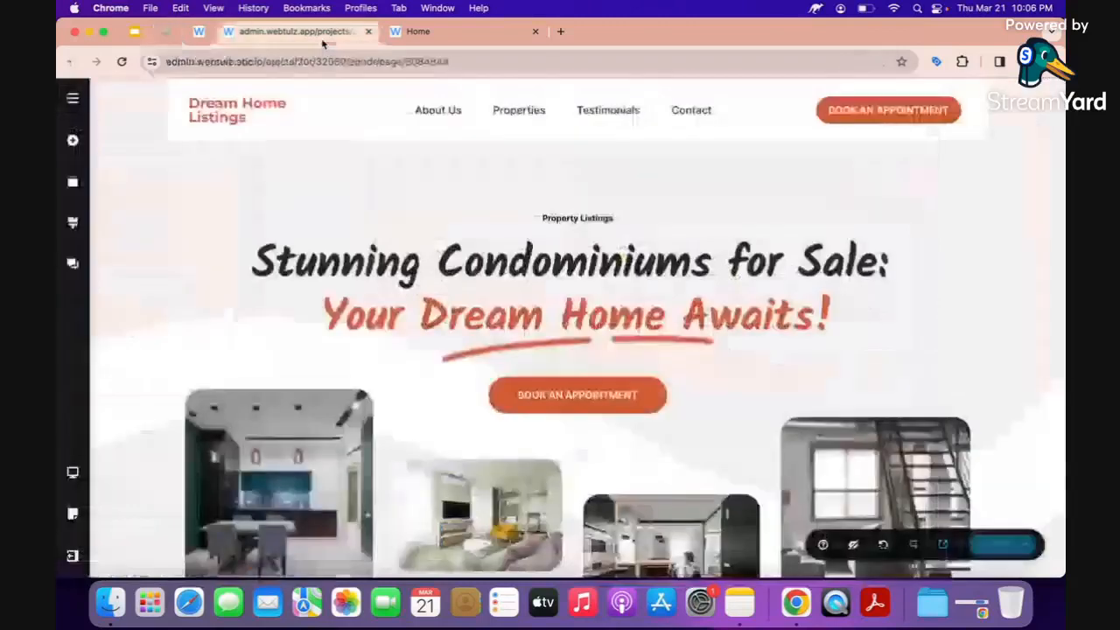
{"action": "left_click", "coordinate": [401, 33]}
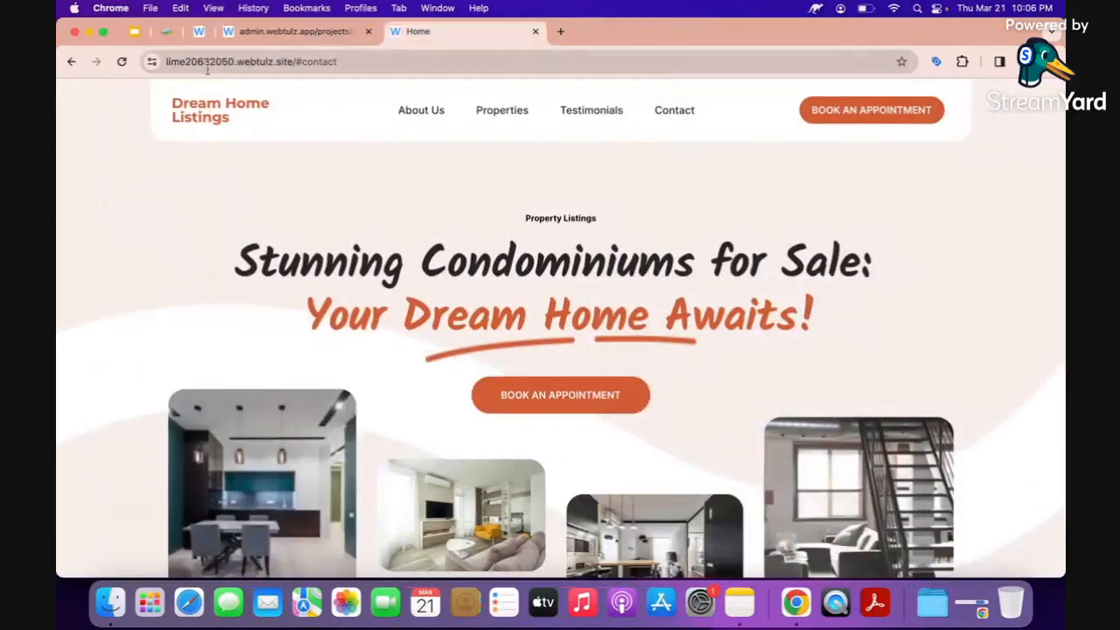
{"action": "left_click", "coordinate": [207, 70]}
{"action": "double_click", "coordinate": [205, 63]}
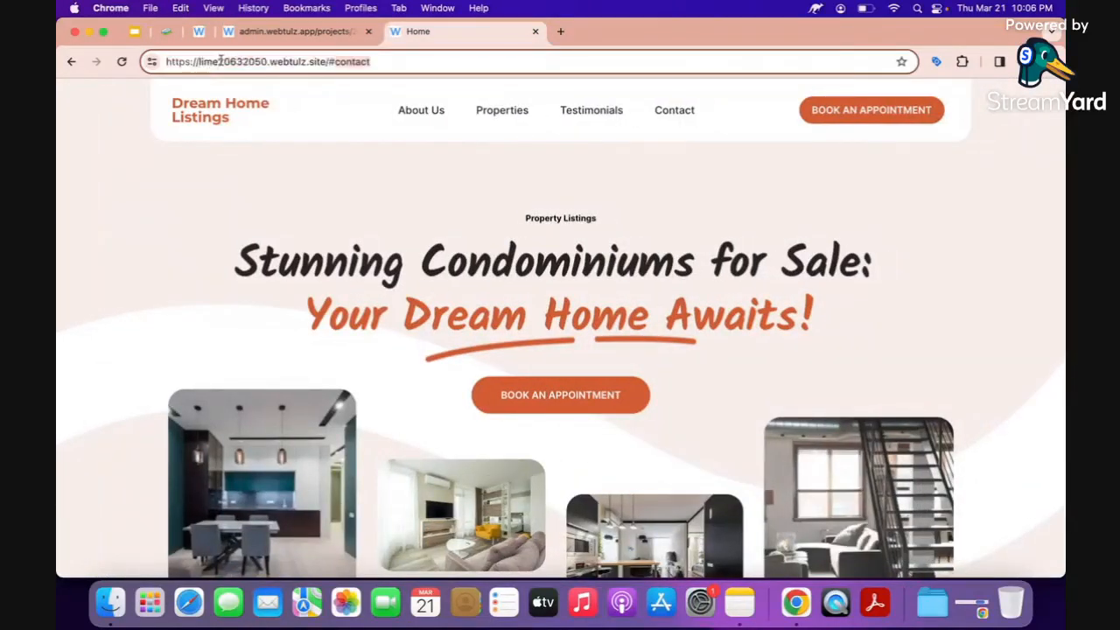
{"action": "double_click", "coordinate": [223, 61]}
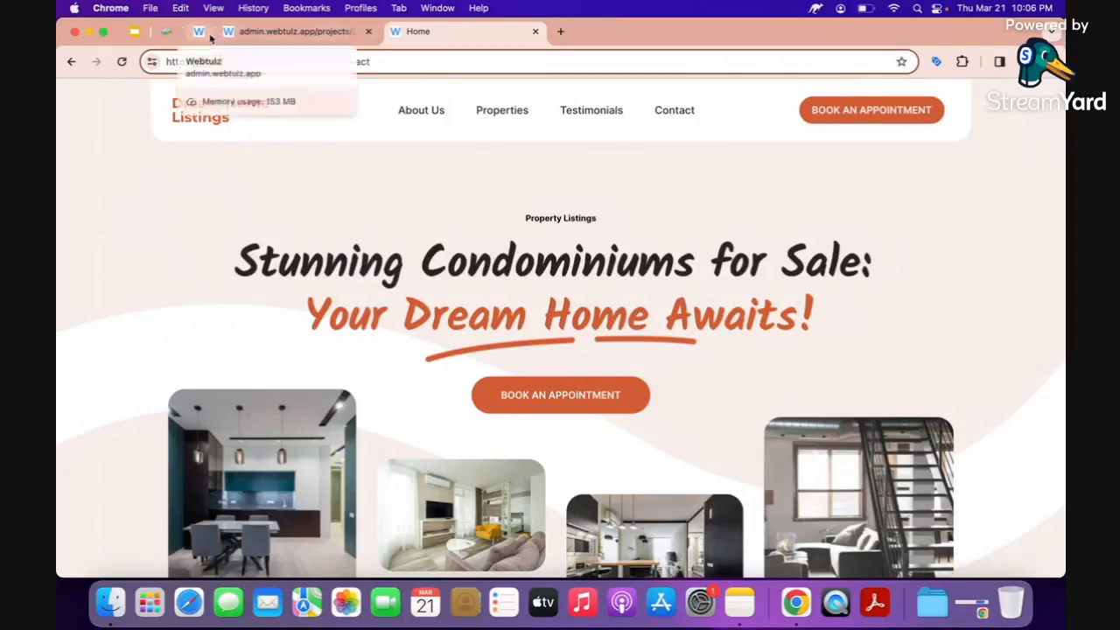
{"action": "left_click", "coordinate": [210, 37]}
{"action": "left_click", "coordinate": [252, 35]}
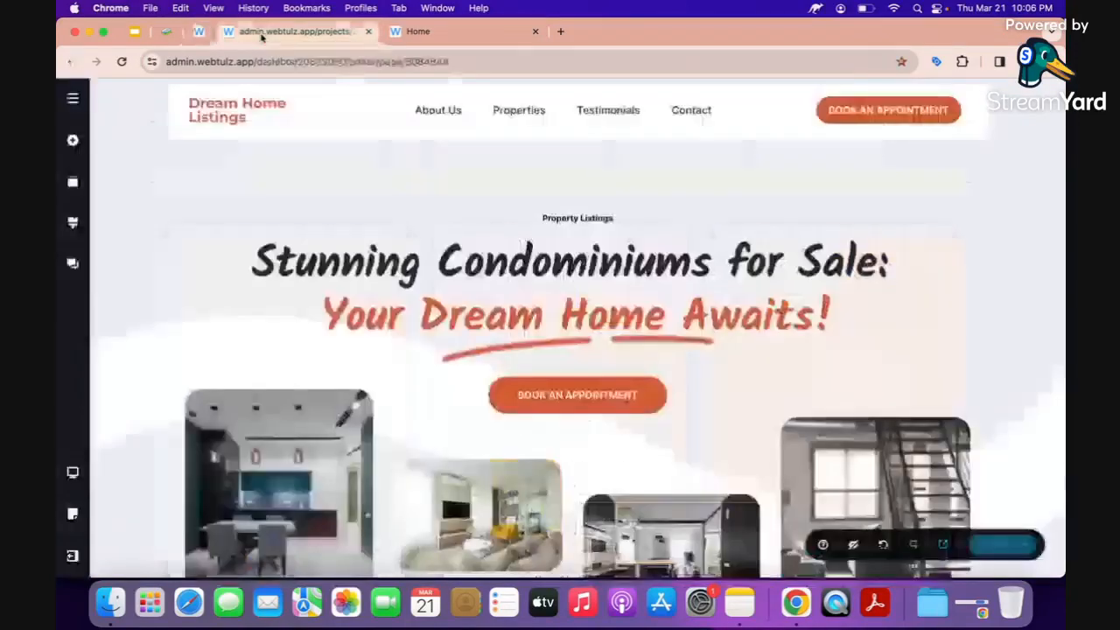
Leave the page editor and go back to the projects dashboard.
{"action": "left_click", "coordinate": [73, 558]}
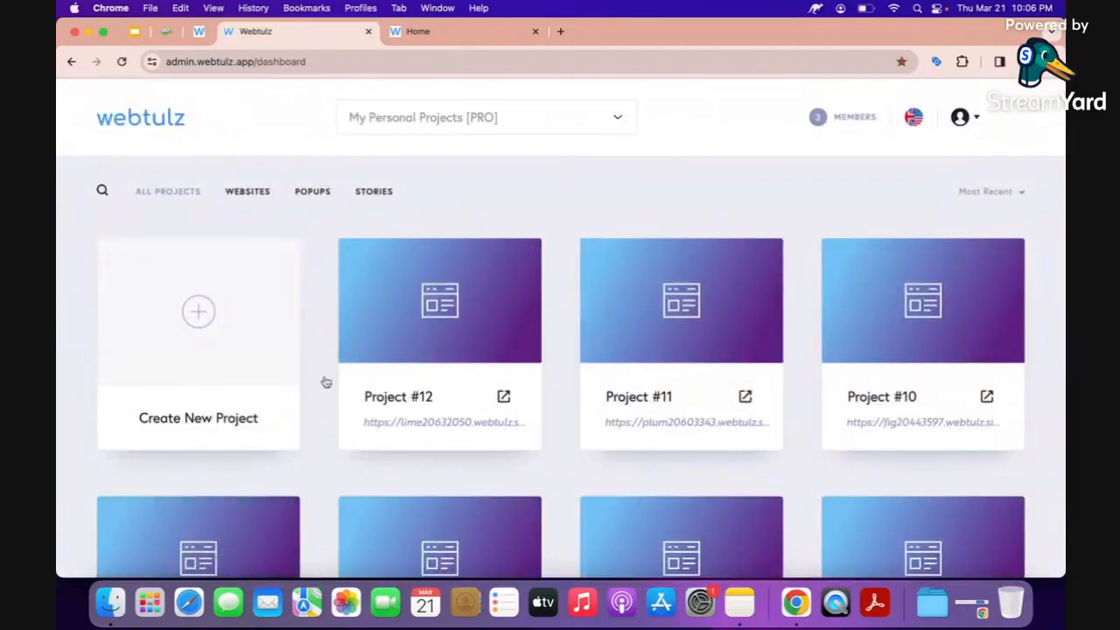
{"action": "mouse_move", "coordinate": [415, 393]}
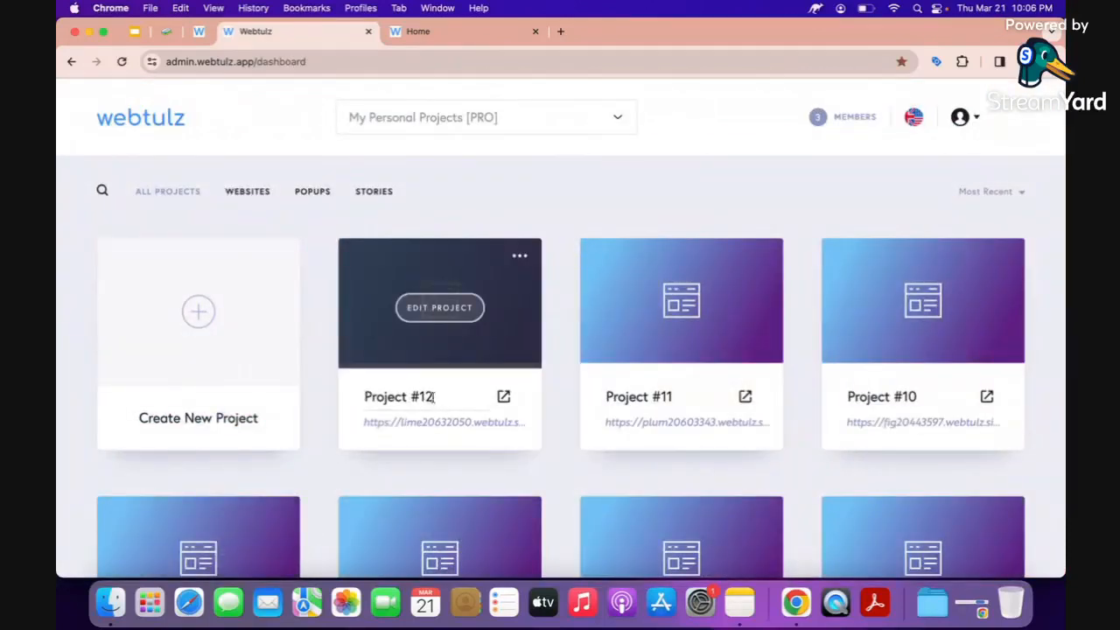
{"action": "mouse_move", "coordinate": [420, 430]}
{"action": "left_click", "coordinate": [427, 35]}
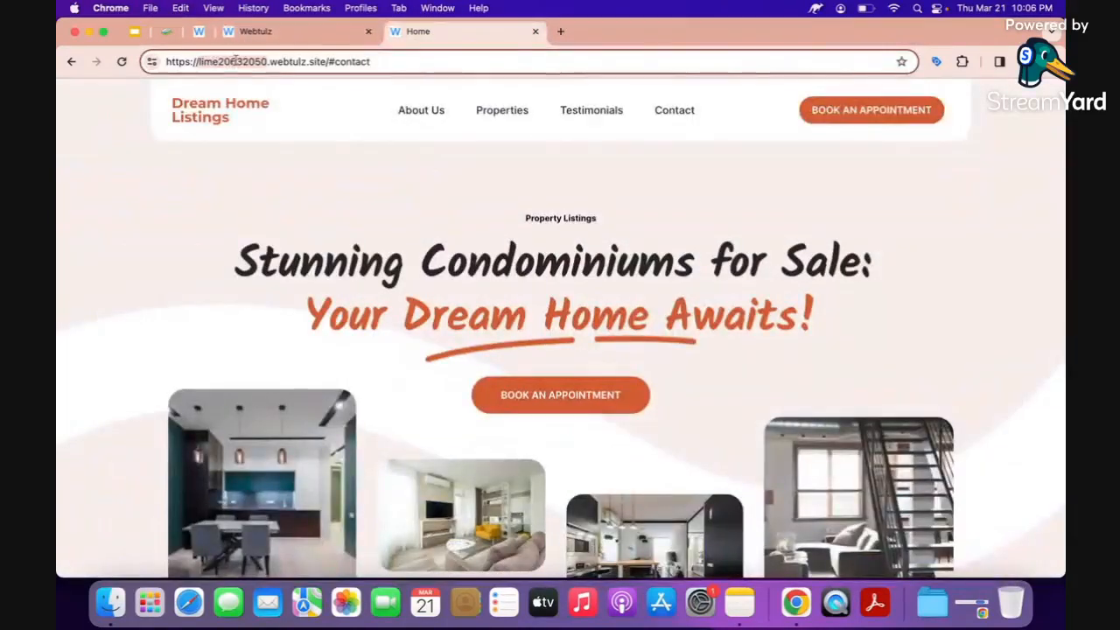
{"action": "left_click", "coordinate": [267, 31]}
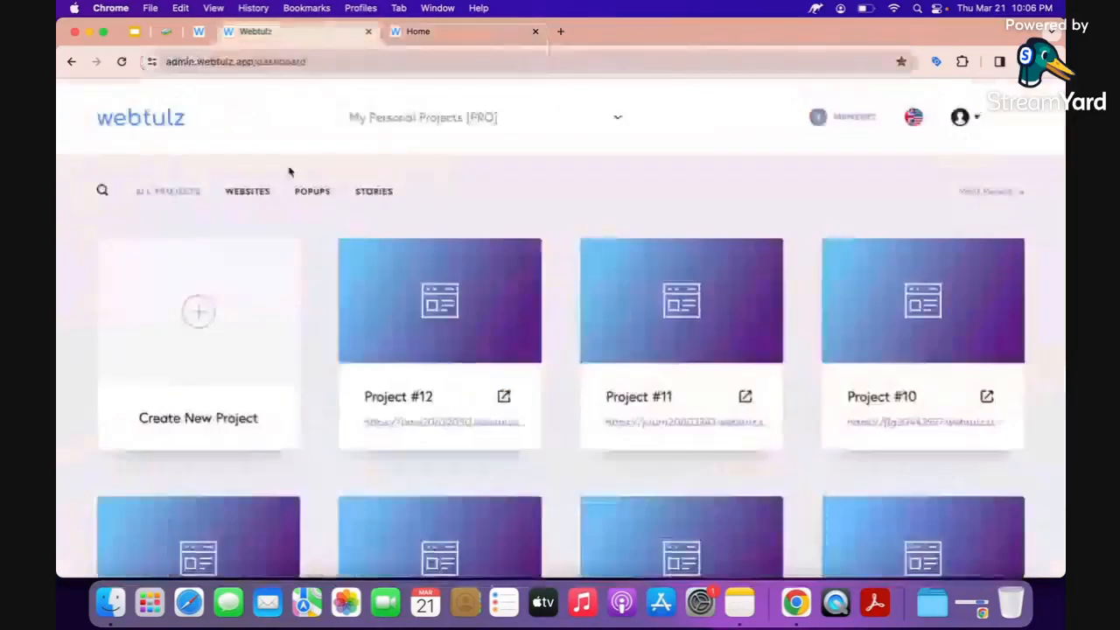
Publish Project #12 on a free webtulz.site subdomain, renaming lime20632050 to dreamhomelistings.
{"action": "left_click", "coordinate": [518, 260]}
{"action": "left_click", "coordinate": [460, 274]}
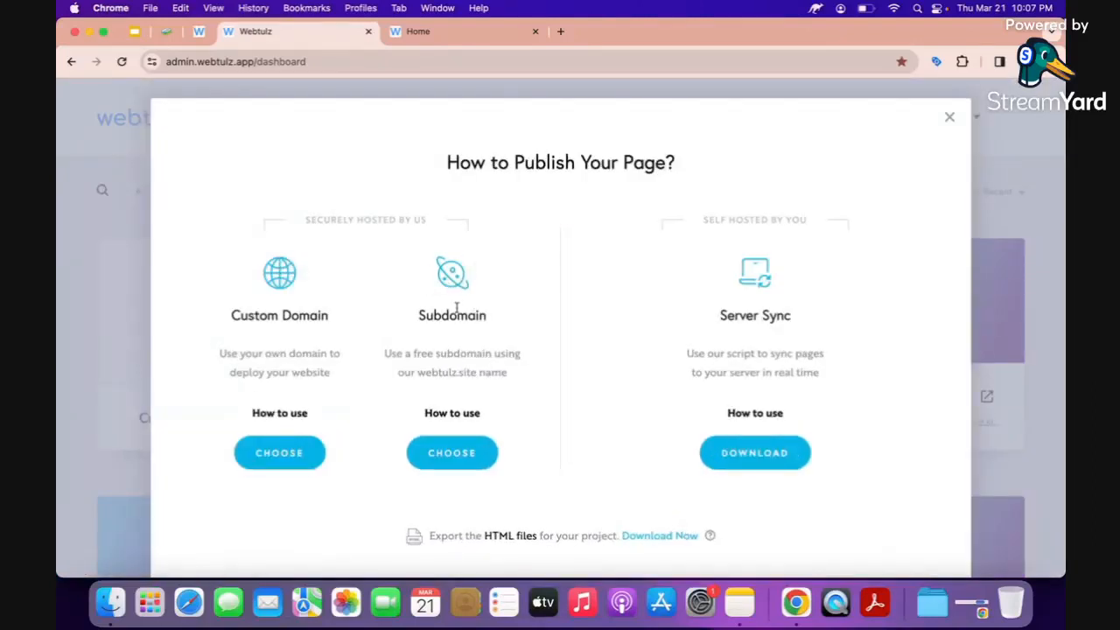
{"action": "left_click", "coordinate": [458, 449]}
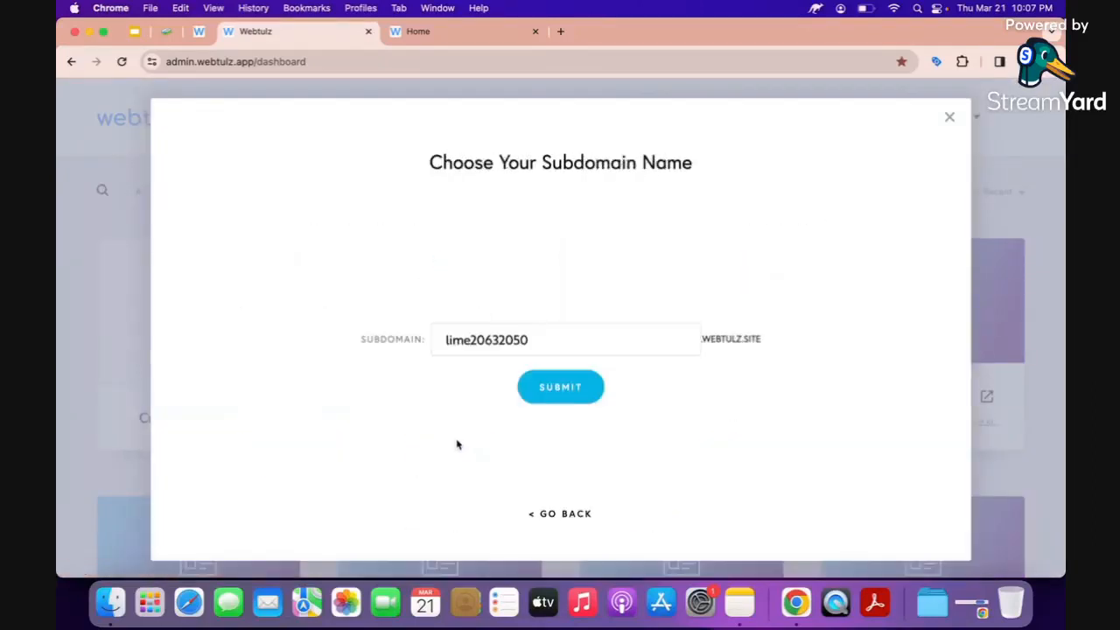
{"action": "double_click", "coordinate": [486, 348]}
{"action": "type", "text": "dreamhome"}
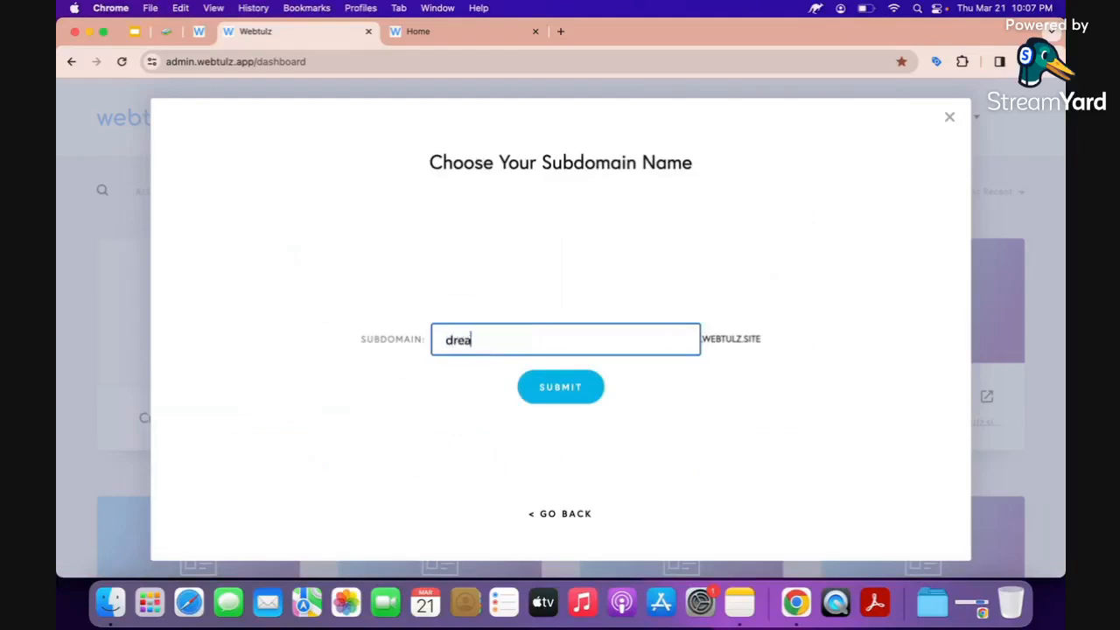
{"action": "type", "text": "listings"}
{"action": "left_click", "coordinate": [564, 391]}
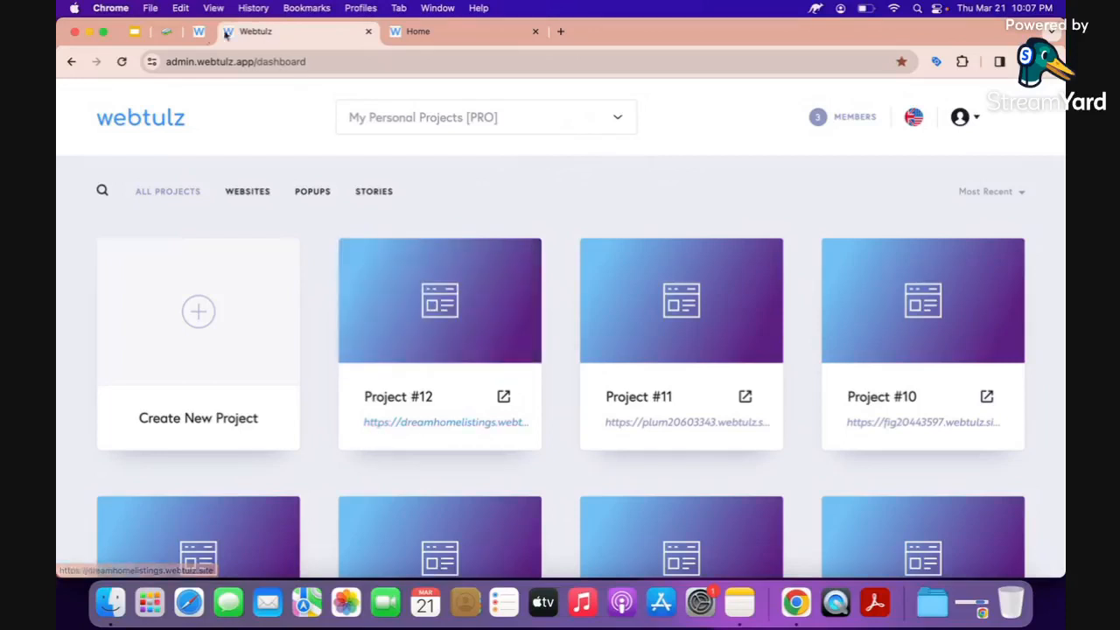
Open Project #12's published site from the dashboard and scroll through it to verify it loads.
{"action": "left_click", "coordinate": [170, 37]}
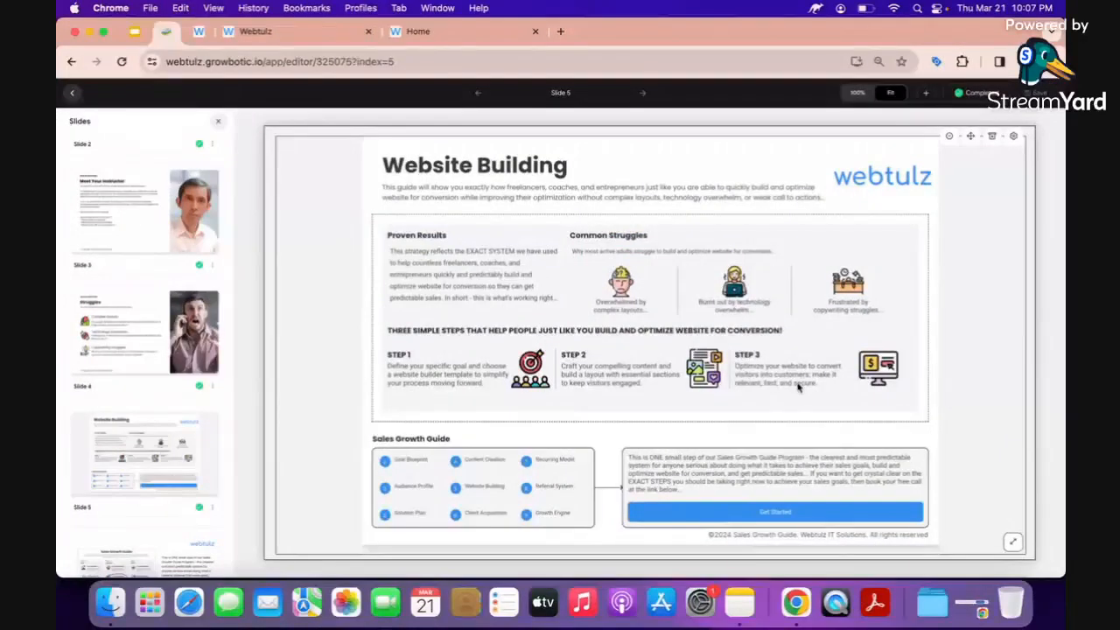
{"action": "left_click", "coordinate": [309, 33]}
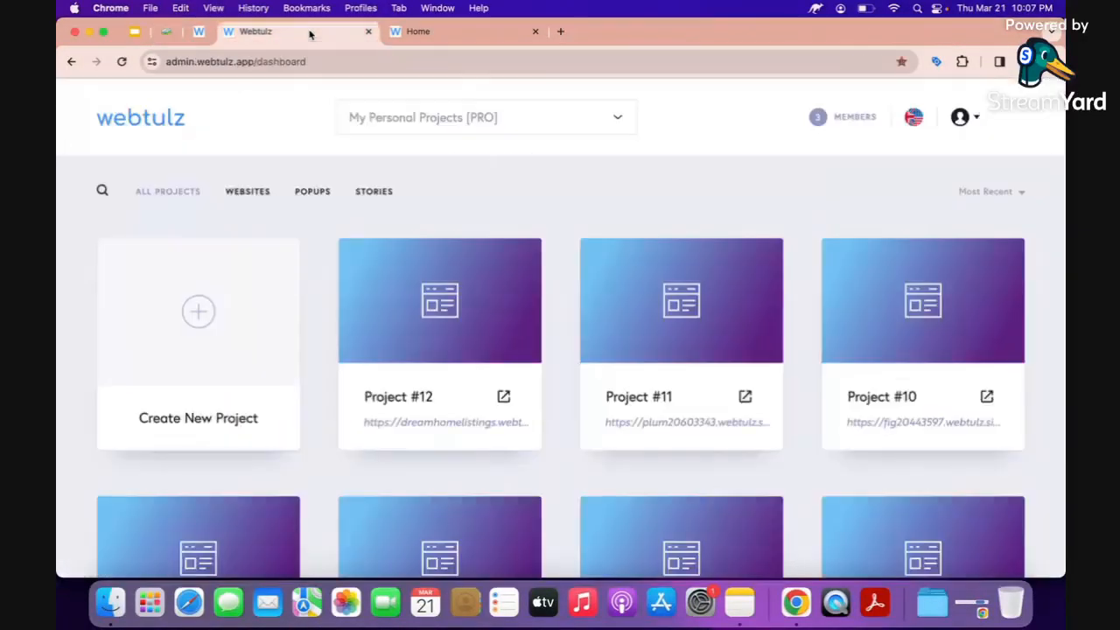
{"action": "left_click", "coordinate": [506, 398]}
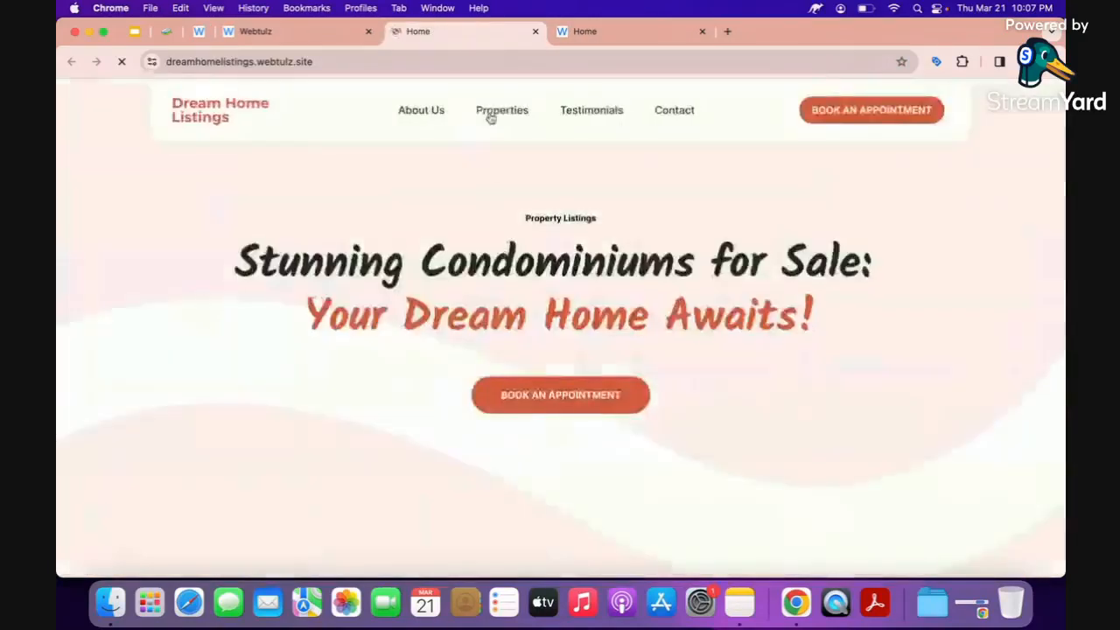
{"action": "scroll", "coordinate": [488, 241], "scroll_direction": "down", "scroll_amount": 20}
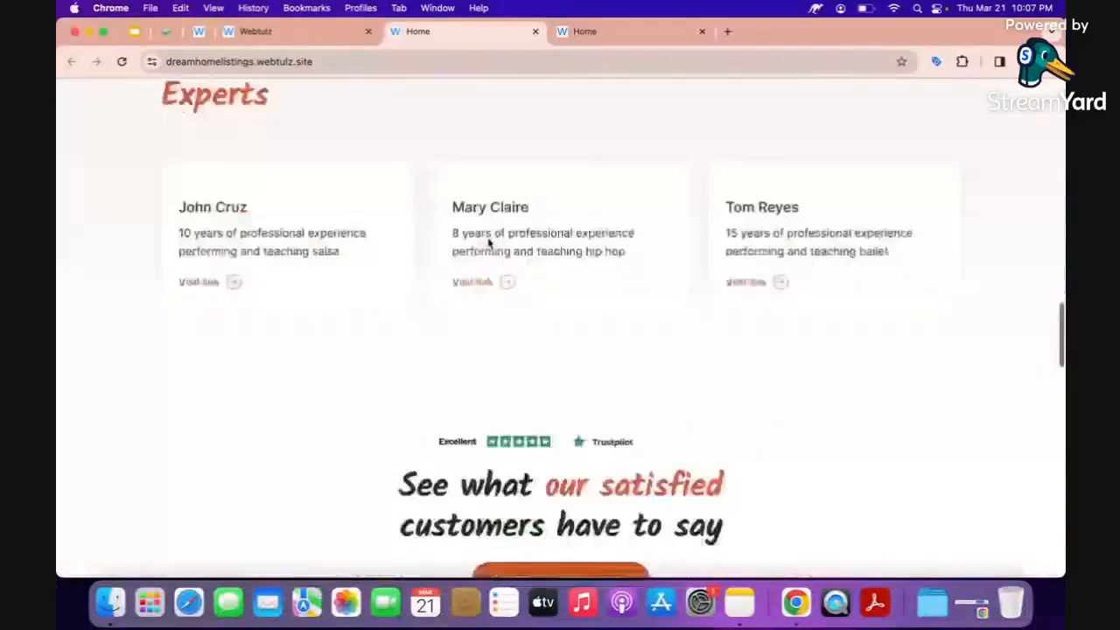
{"action": "scroll", "coordinate": [489, 243], "scroll_direction": "up", "scroll_amount": 3}
{"action": "scroll", "coordinate": [489, 243], "scroll_direction": "down", "scroll_amount": 10}
{"action": "scroll", "coordinate": [489, 243], "scroll_direction": "up", "scroll_amount": 8}
{"action": "scroll", "coordinate": [487, 243], "scroll_direction": "up", "scroll_amount": 20}
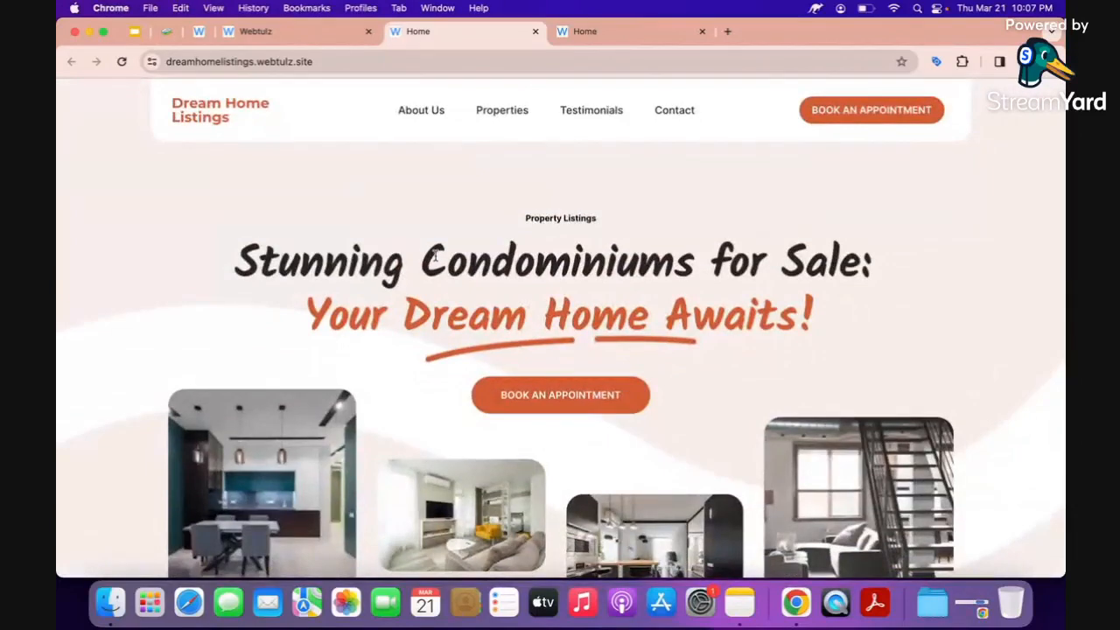
{"action": "scroll", "coordinate": [473, 233], "scroll_direction": "down", "scroll_amount": 5}
{"action": "scroll", "coordinate": [468, 253], "scroll_direction": "up", "scroll_amount": 3}
{"action": "scroll", "coordinate": [469, 254], "scroll_direction": "up", "scroll_amount": 3}
Close the old lime20632050 preview tab and, after checking its address, the live site tab.
{"action": "left_click", "coordinate": [610, 32]}
{"action": "left_click", "coordinate": [702, 32]}
{"action": "left_click", "coordinate": [216, 58]}
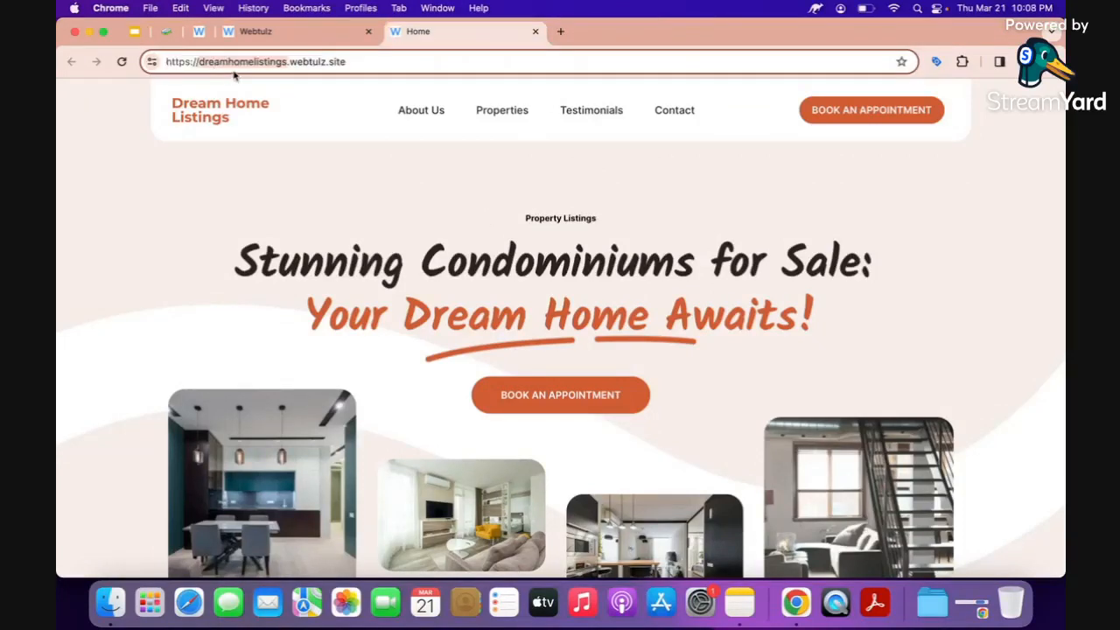
{"action": "left_click", "coordinate": [536, 32]}
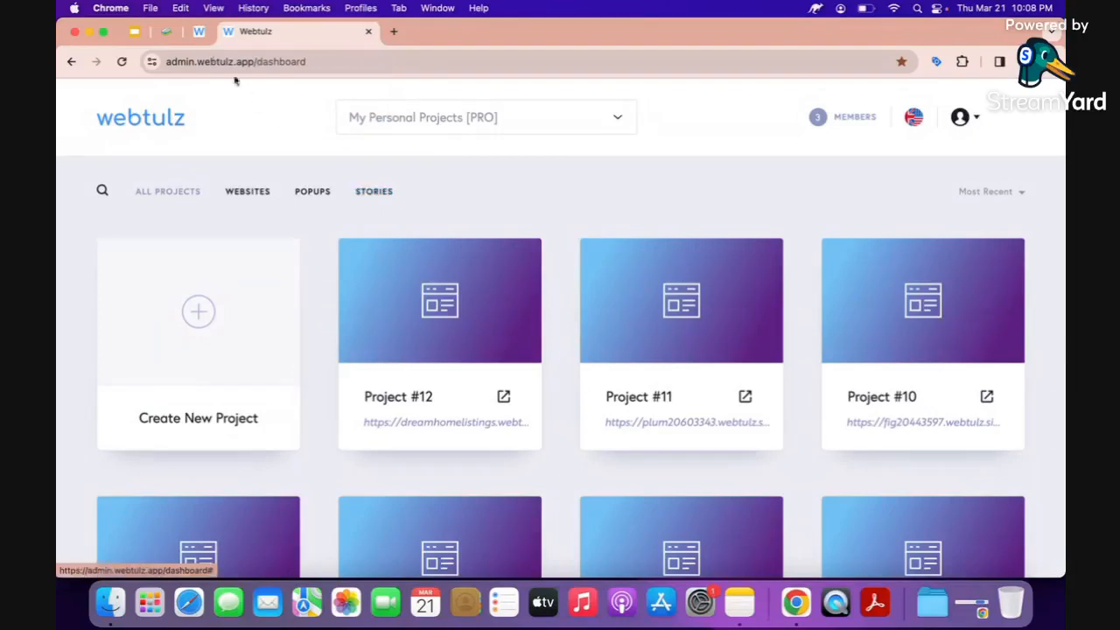
Show the Website Building slide in the slide editor, opening and closing its background settings.
{"action": "left_click", "coordinate": [164, 31]}
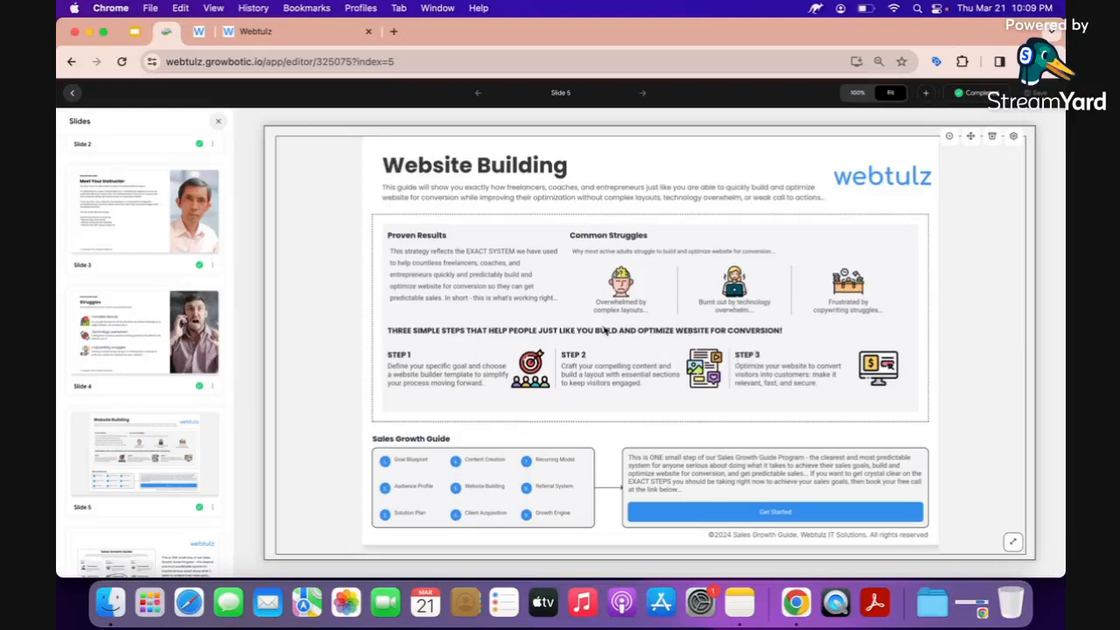
{"action": "left_click", "coordinate": [320, 382]}
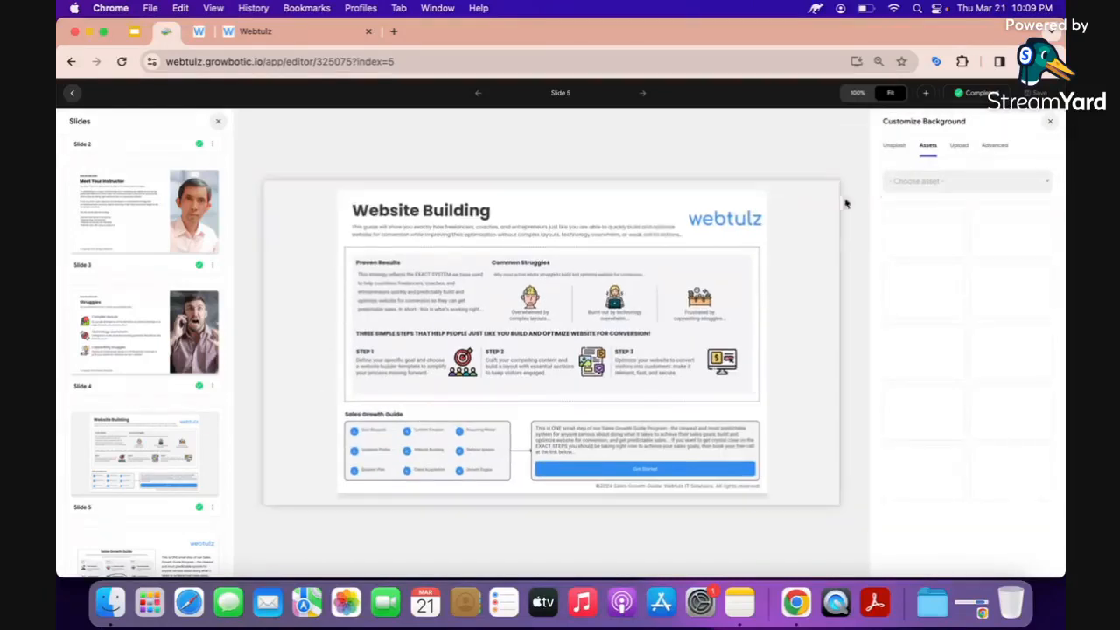
{"action": "left_click", "coordinate": [1049, 122]}
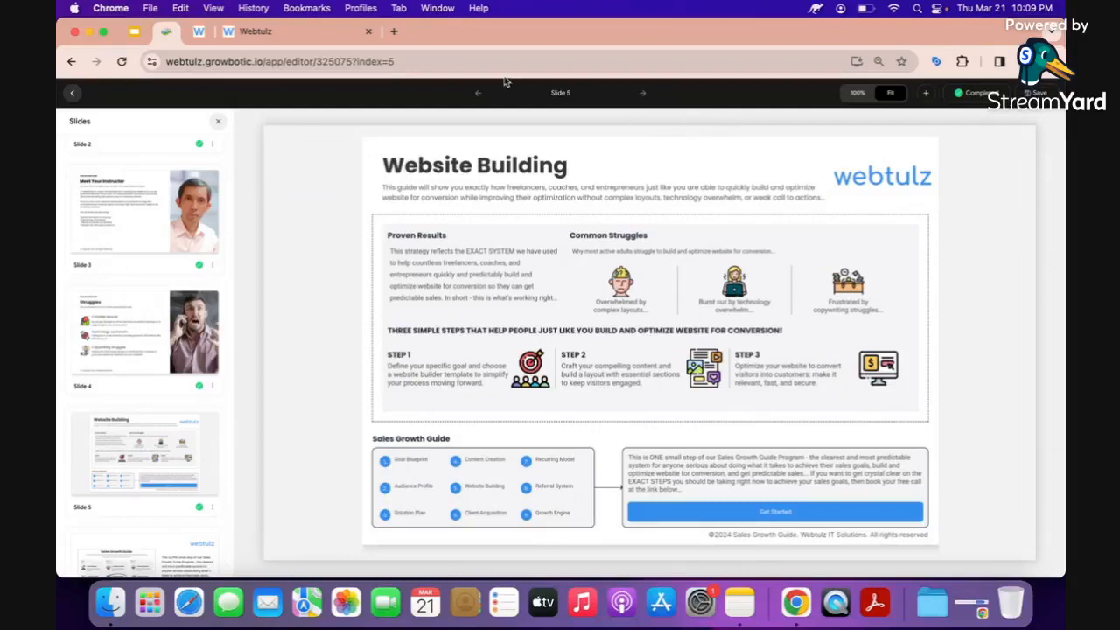
Go to webtulz.com/website-in-minutes in a new browser tab.
{"action": "left_click", "coordinate": [395, 33]}
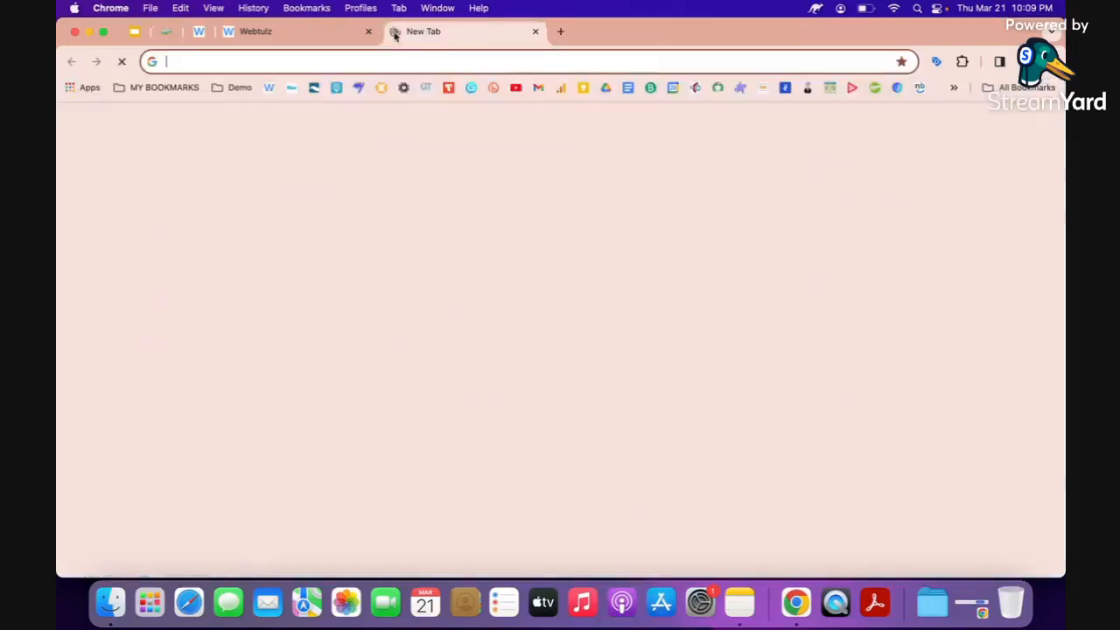
{"action": "type", "text": "we"}
{"action": "type", "text": "bs"}
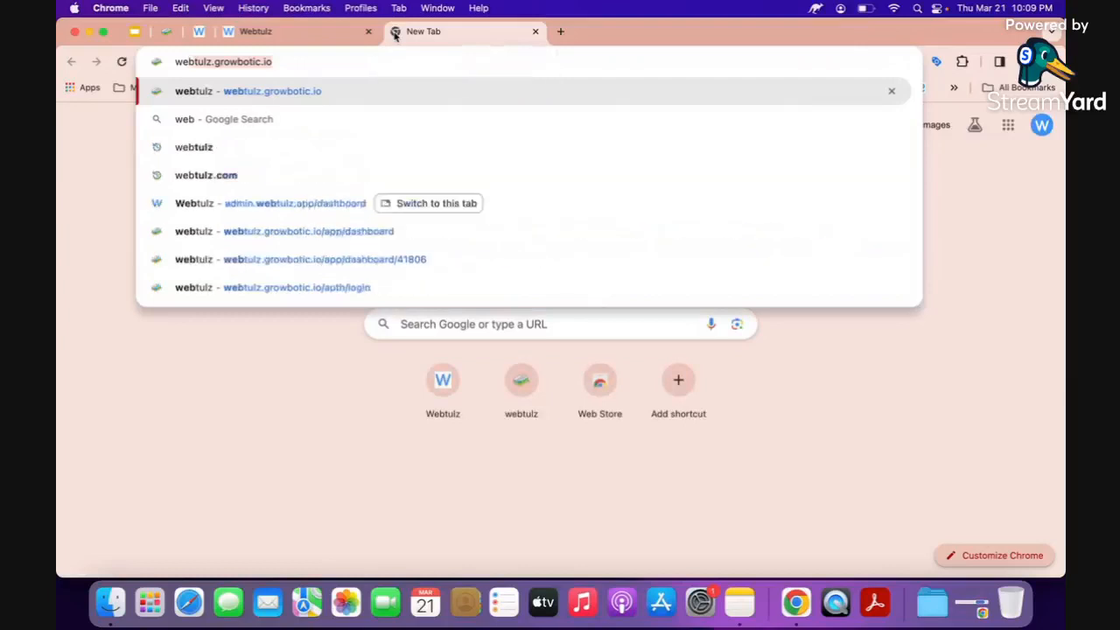
{"action": "key", "text": "BackSpace"}
{"action": "type", "text": "tulz.com"}
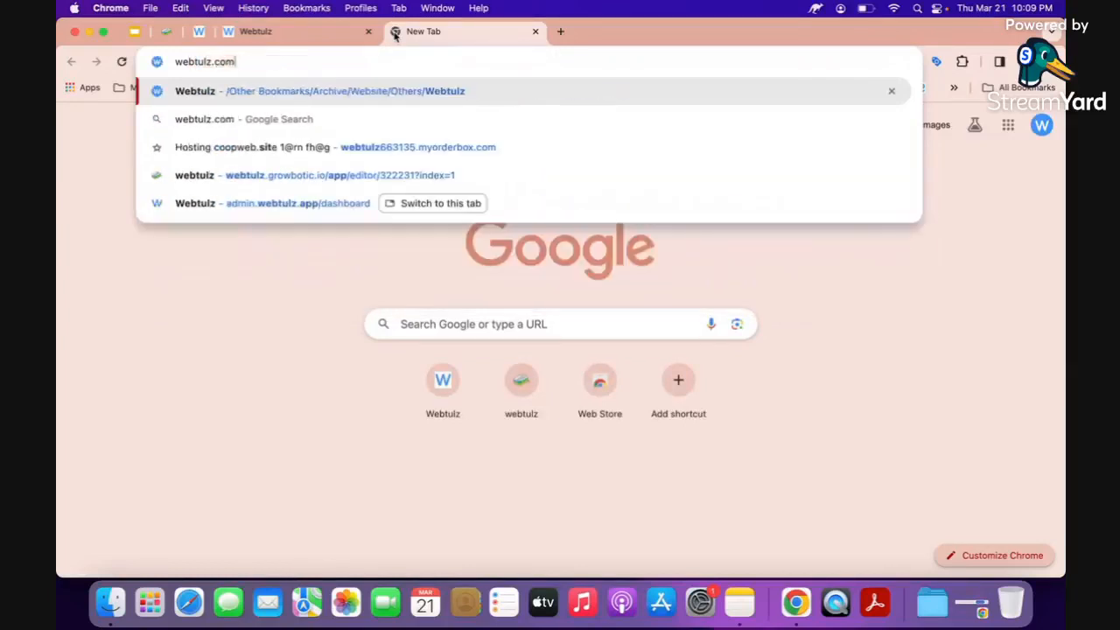
{"action": "type", "text": "/website"}
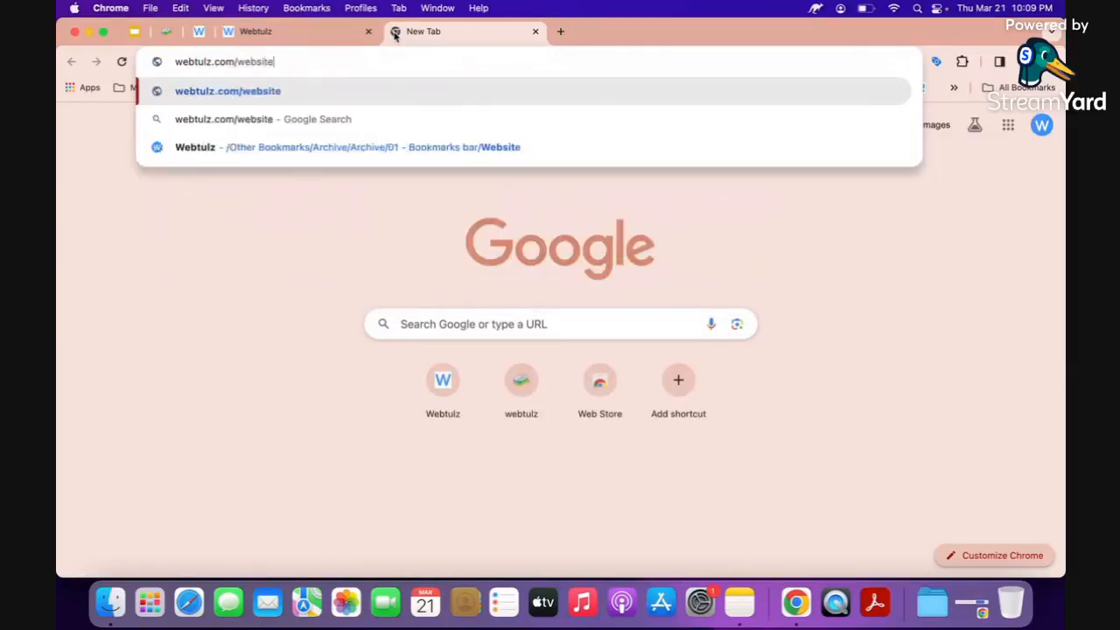
{"action": "type", "text": "-in-minutes"}
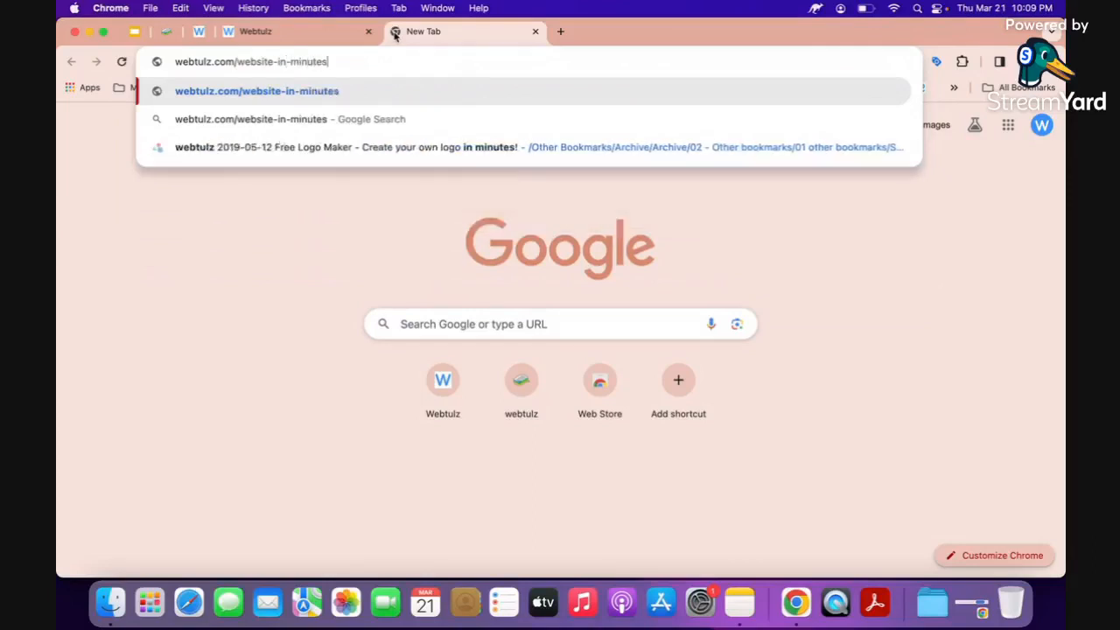
{"action": "key", "text": "Return"}
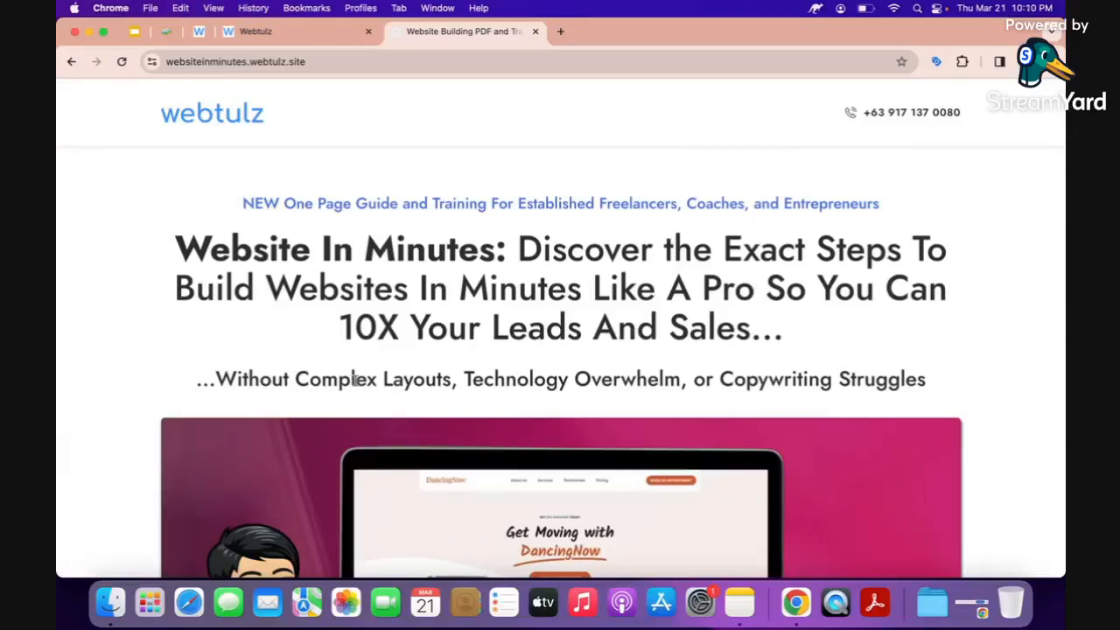
Open the Access Download and Training waiting-list signup form, then close it.
{"action": "scroll", "coordinate": [356, 379], "scroll_direction": "down", "scroll_amount": 8}
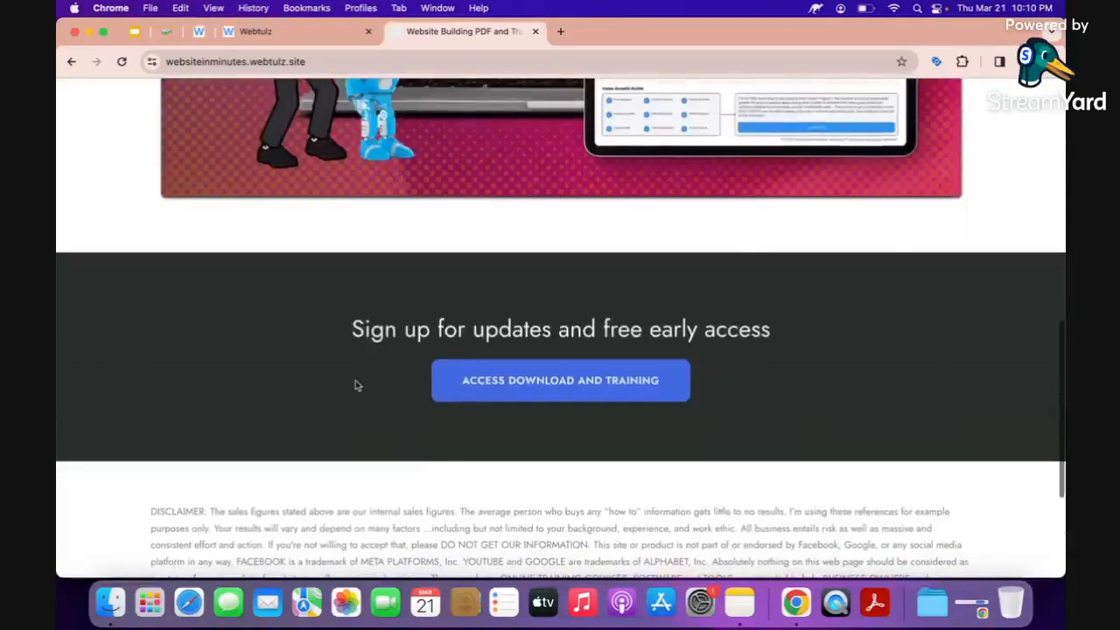
{"action": "left_click", "coordinate": [554, 381]}
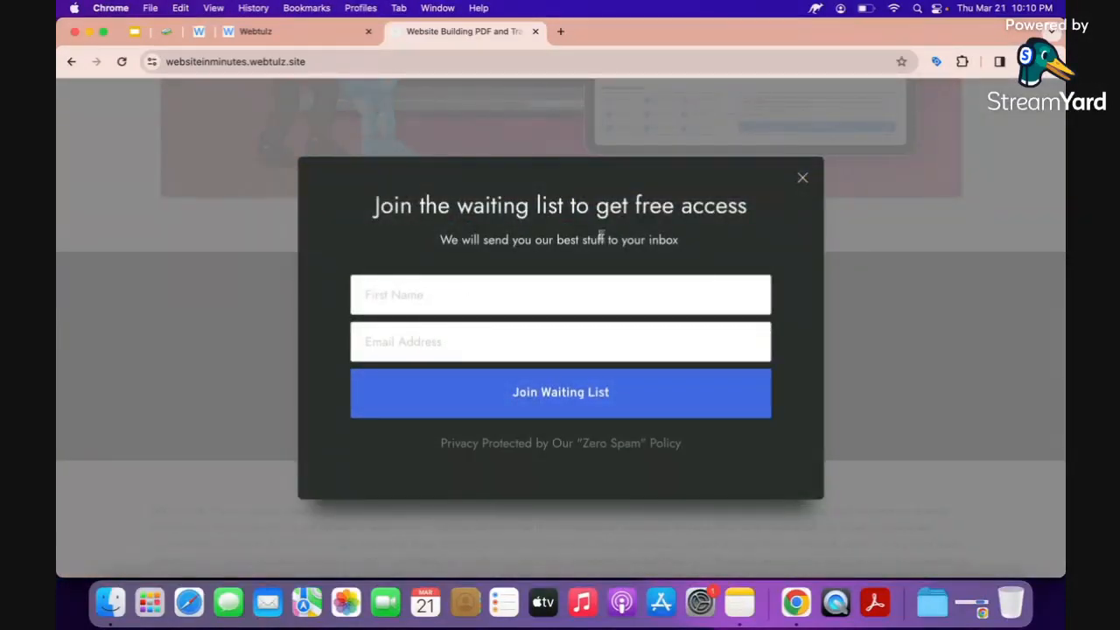
{"action": "left_click", "coordinate": [802, 182]}
{"action": "scroll", "coordinate": [599, 256], "scroll_direction": "up", "scroll_amount": 10}
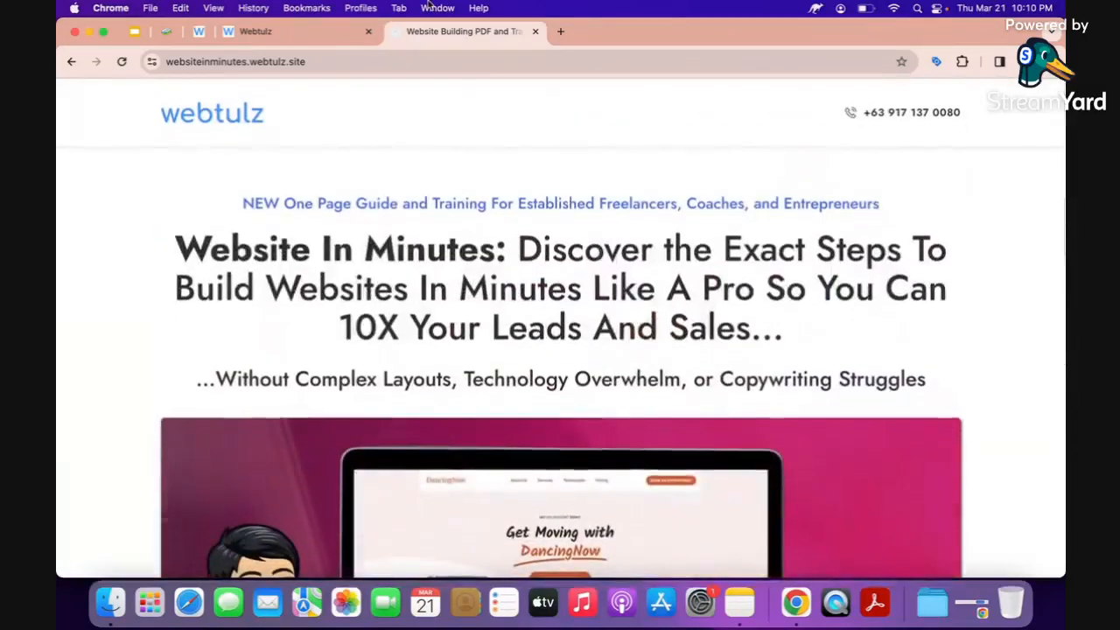
Close the promo and dashboard tabs, then open Slide 6, Sales Growth Guide, leaving without saving.
{"action": "left_click", "coordinate": [536, 30]}
{"action": "left_click", "coordinate": [334, 40]}
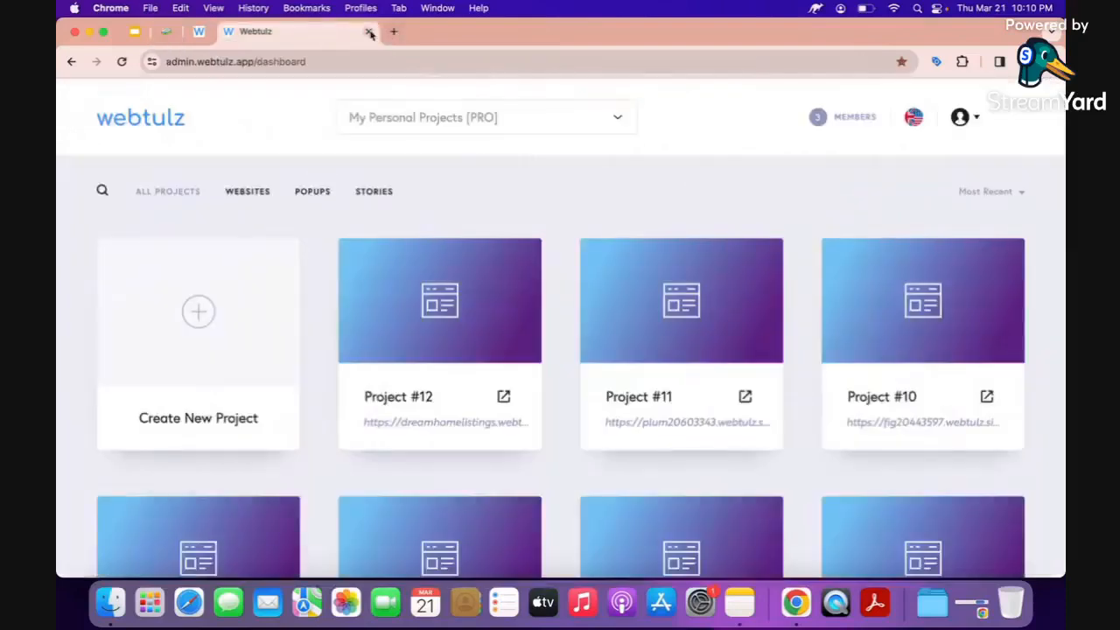
{"action": "left_click", "coordinate": [368, 33]}
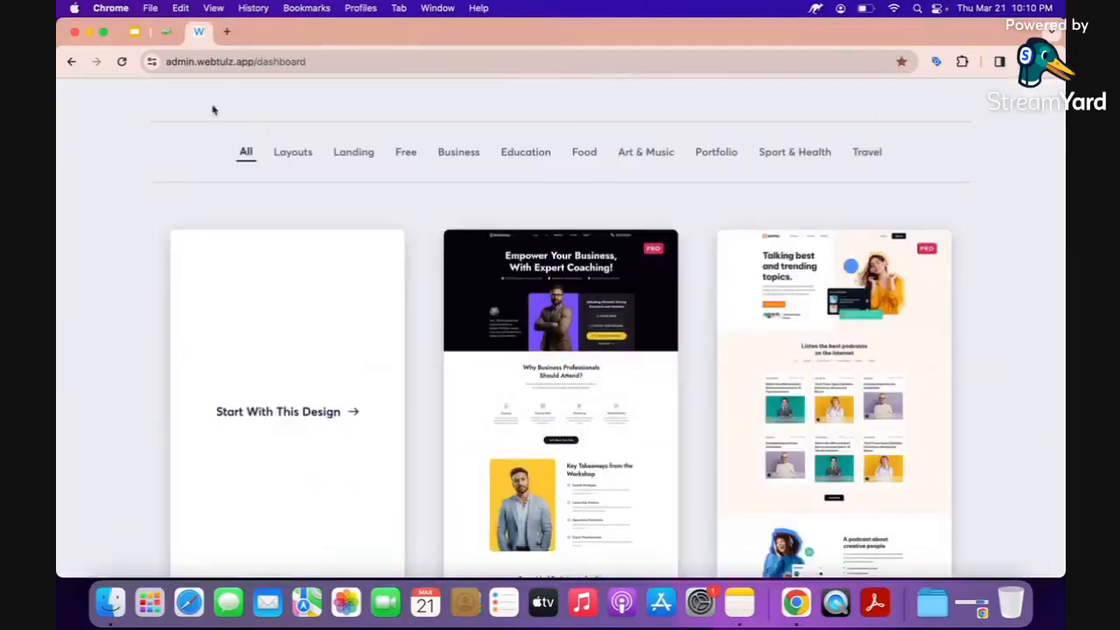
{"action": "left_click", "coordinate": [168, 35]}
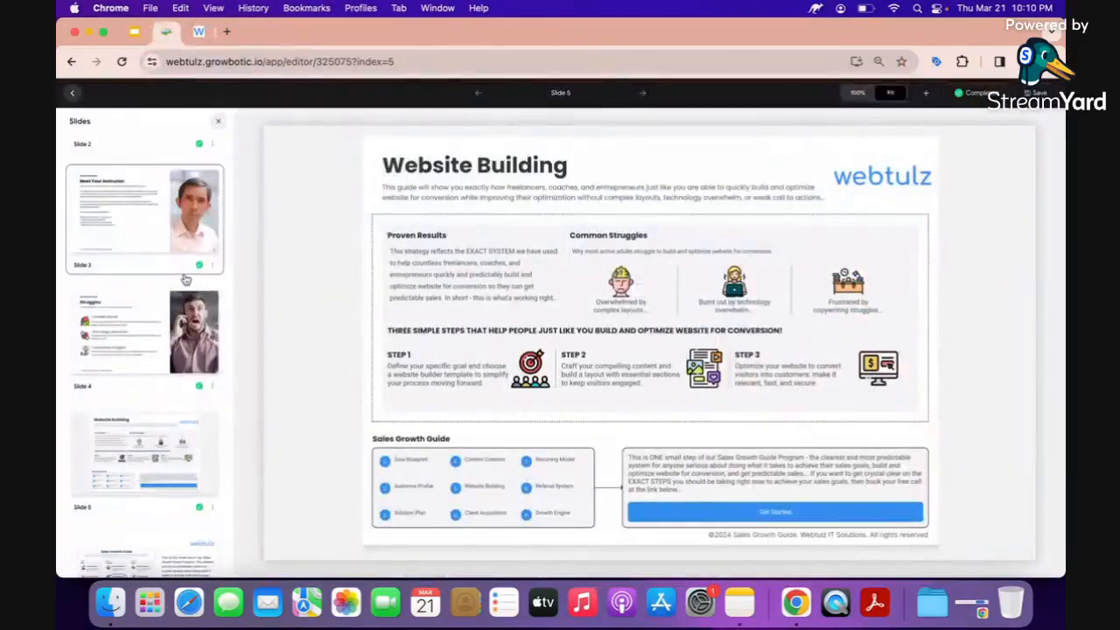
{"action": "scroll", "coordinate": [191, 382], "scroll_direction": "down", "scroll_amount": 3}
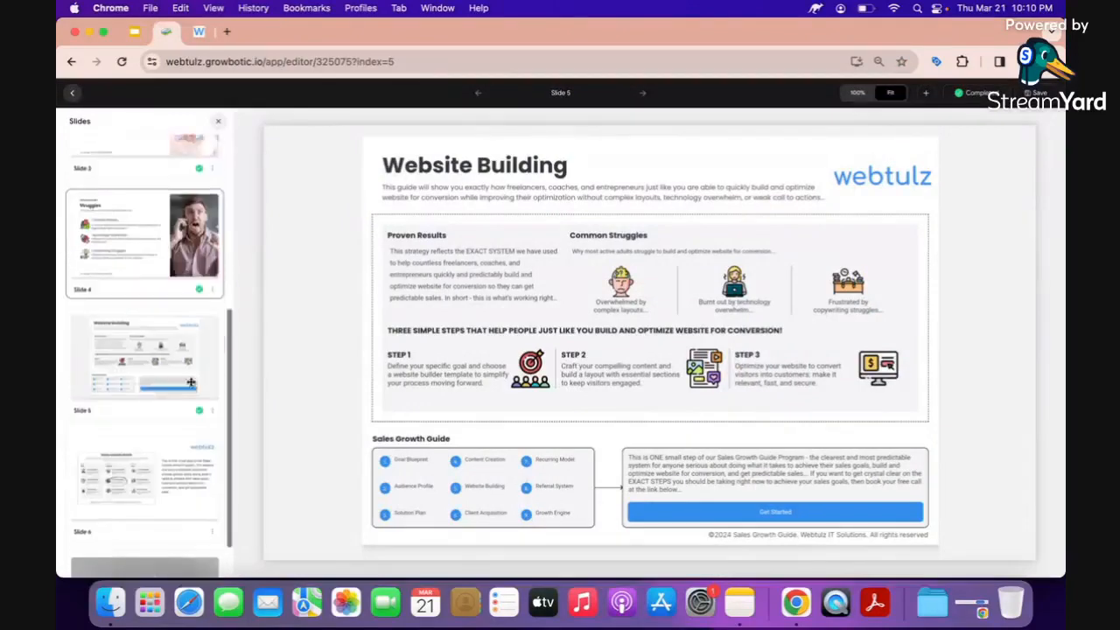
{"action": "left_click", "coordinate": [166, 432]}
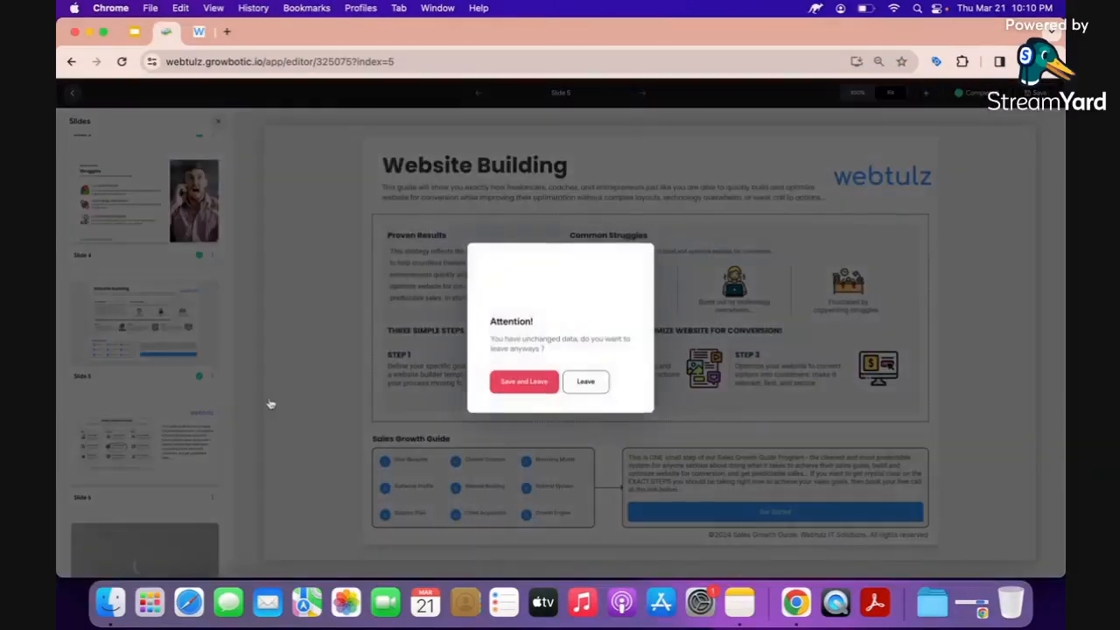
{"action": "left_click", "coordinate": [585, 383]}
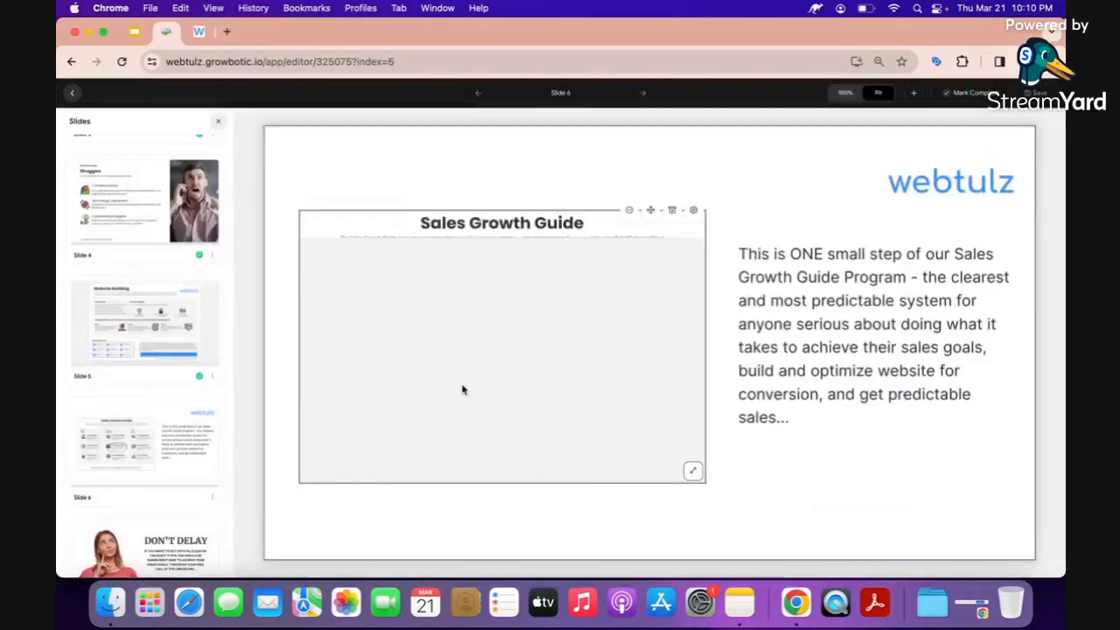